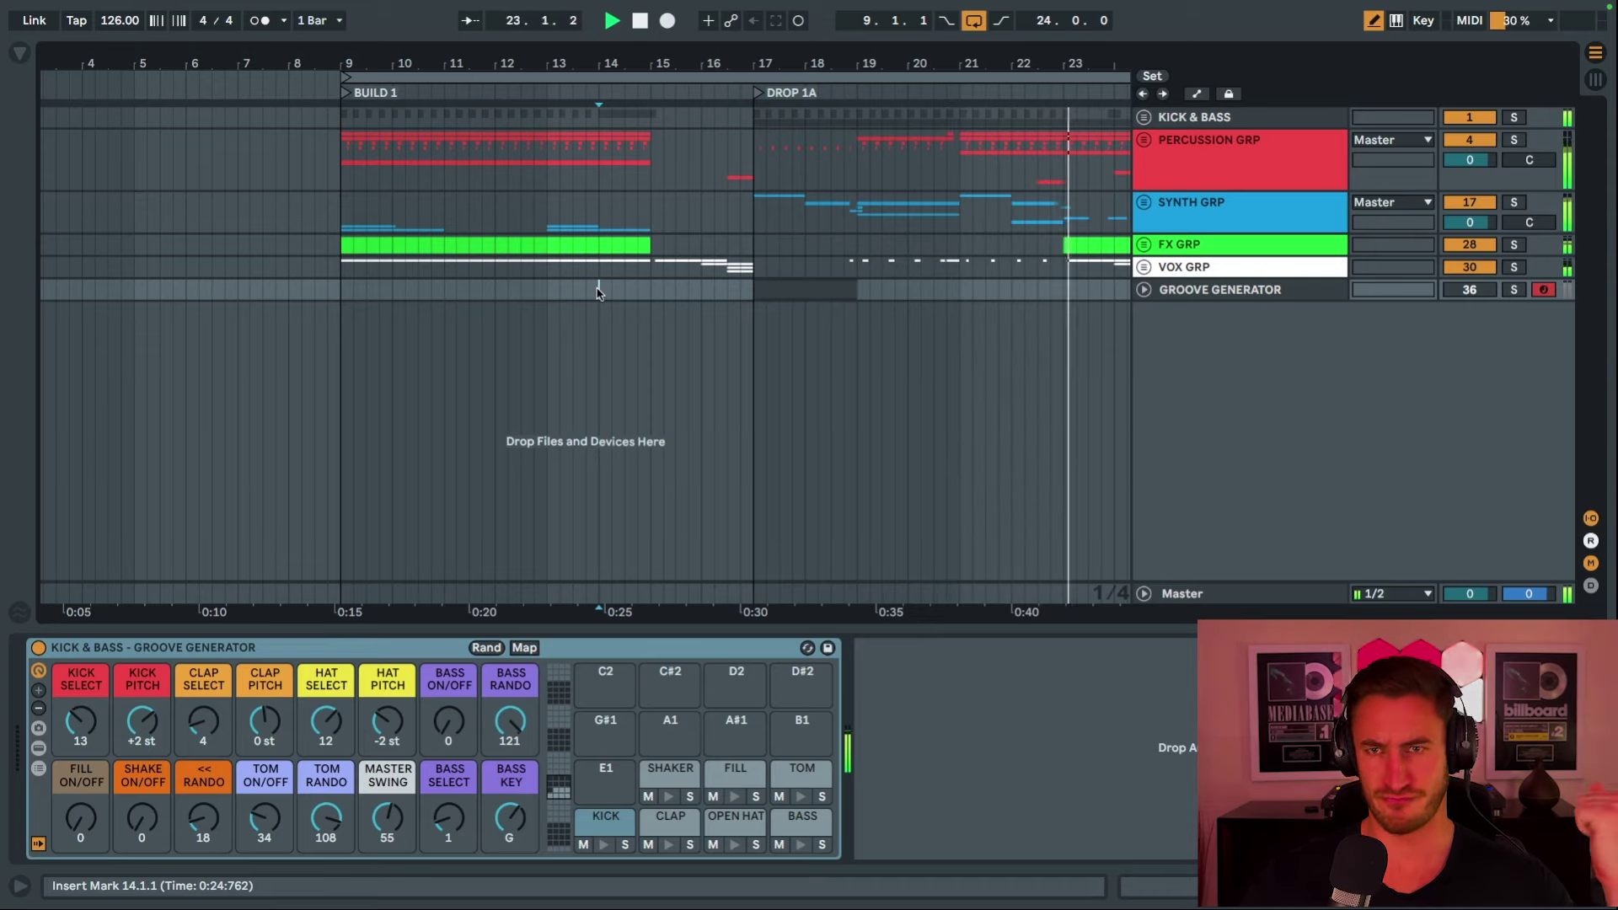
Turn on playback following and unfold the VOX GRP group to show its vocal tracks.
key(ctrl+shift+f)
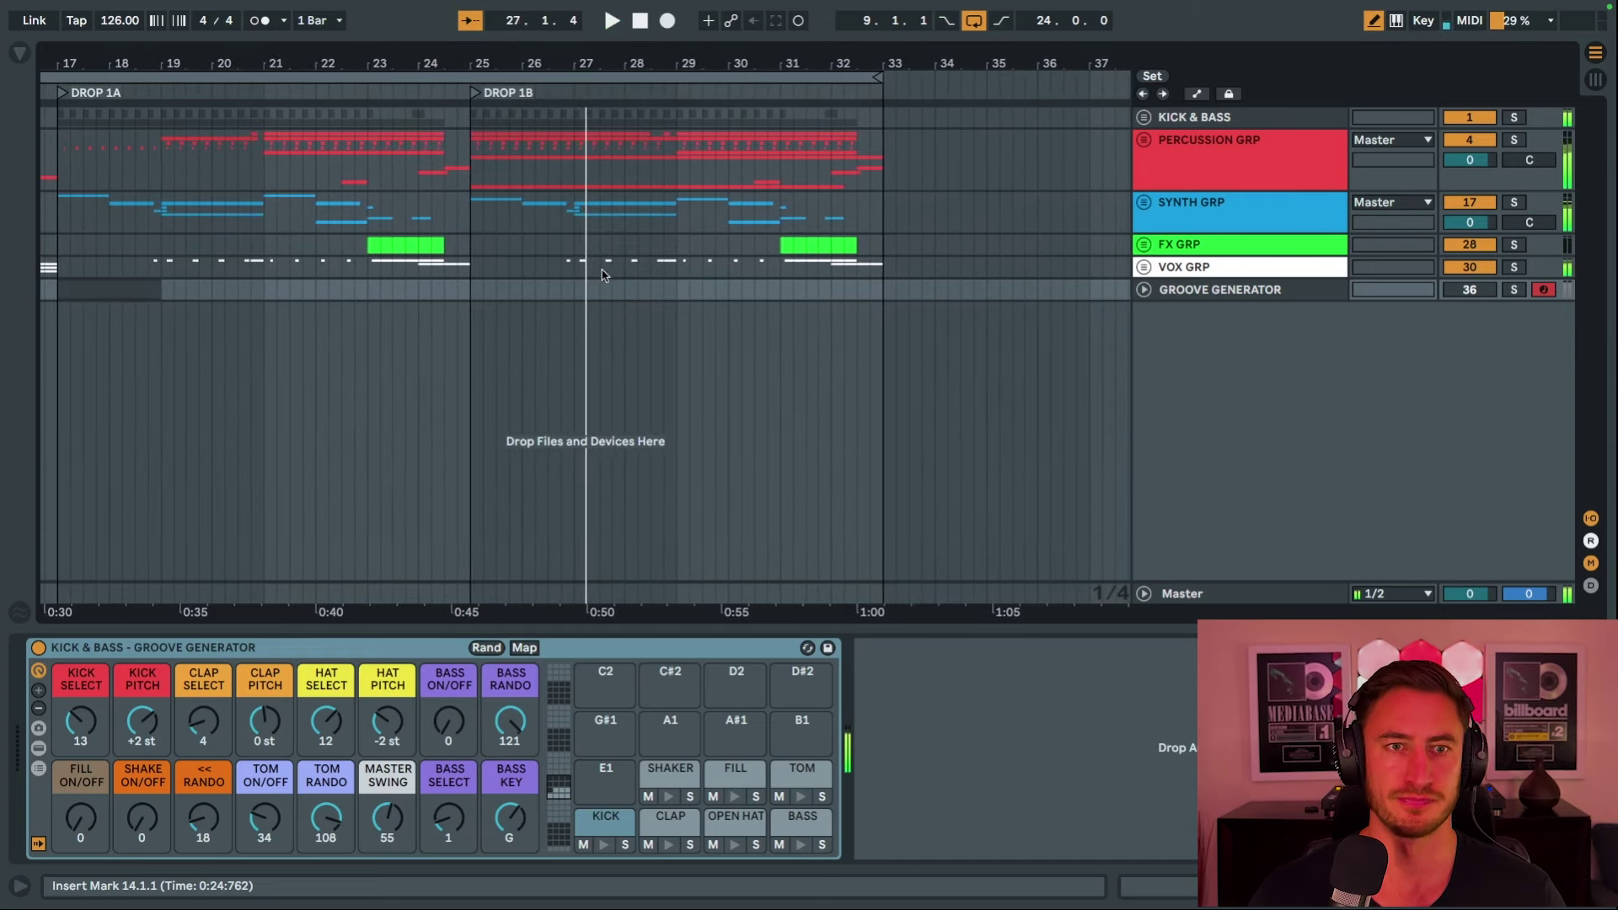
click(1143, 267)
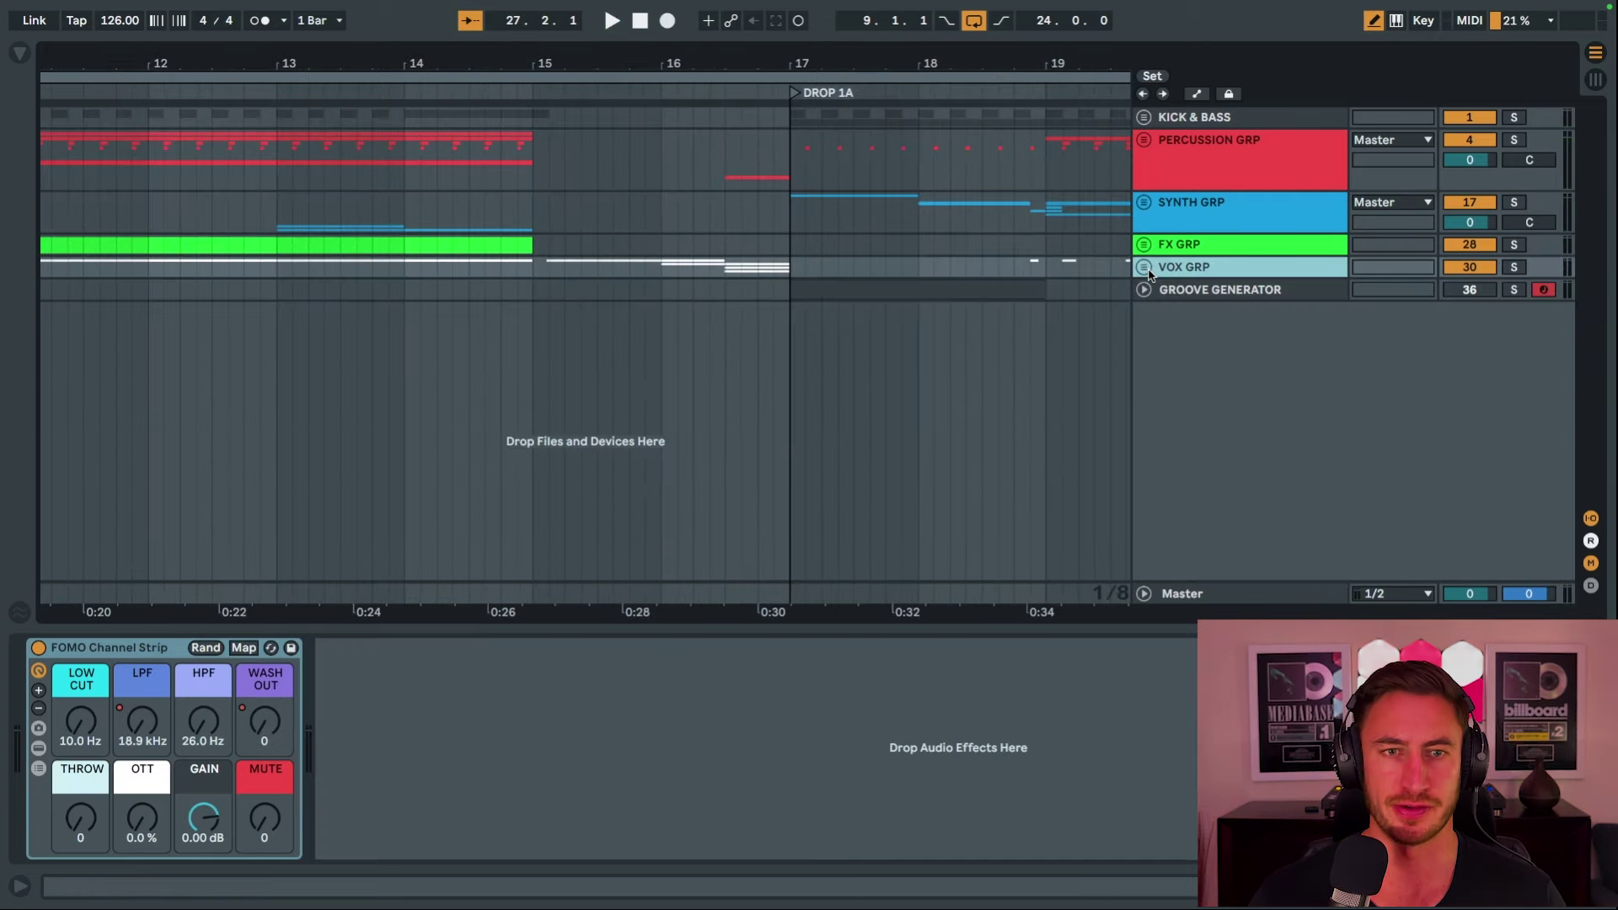
click(1143, 267)
scroll(1179, 274, down, 2)
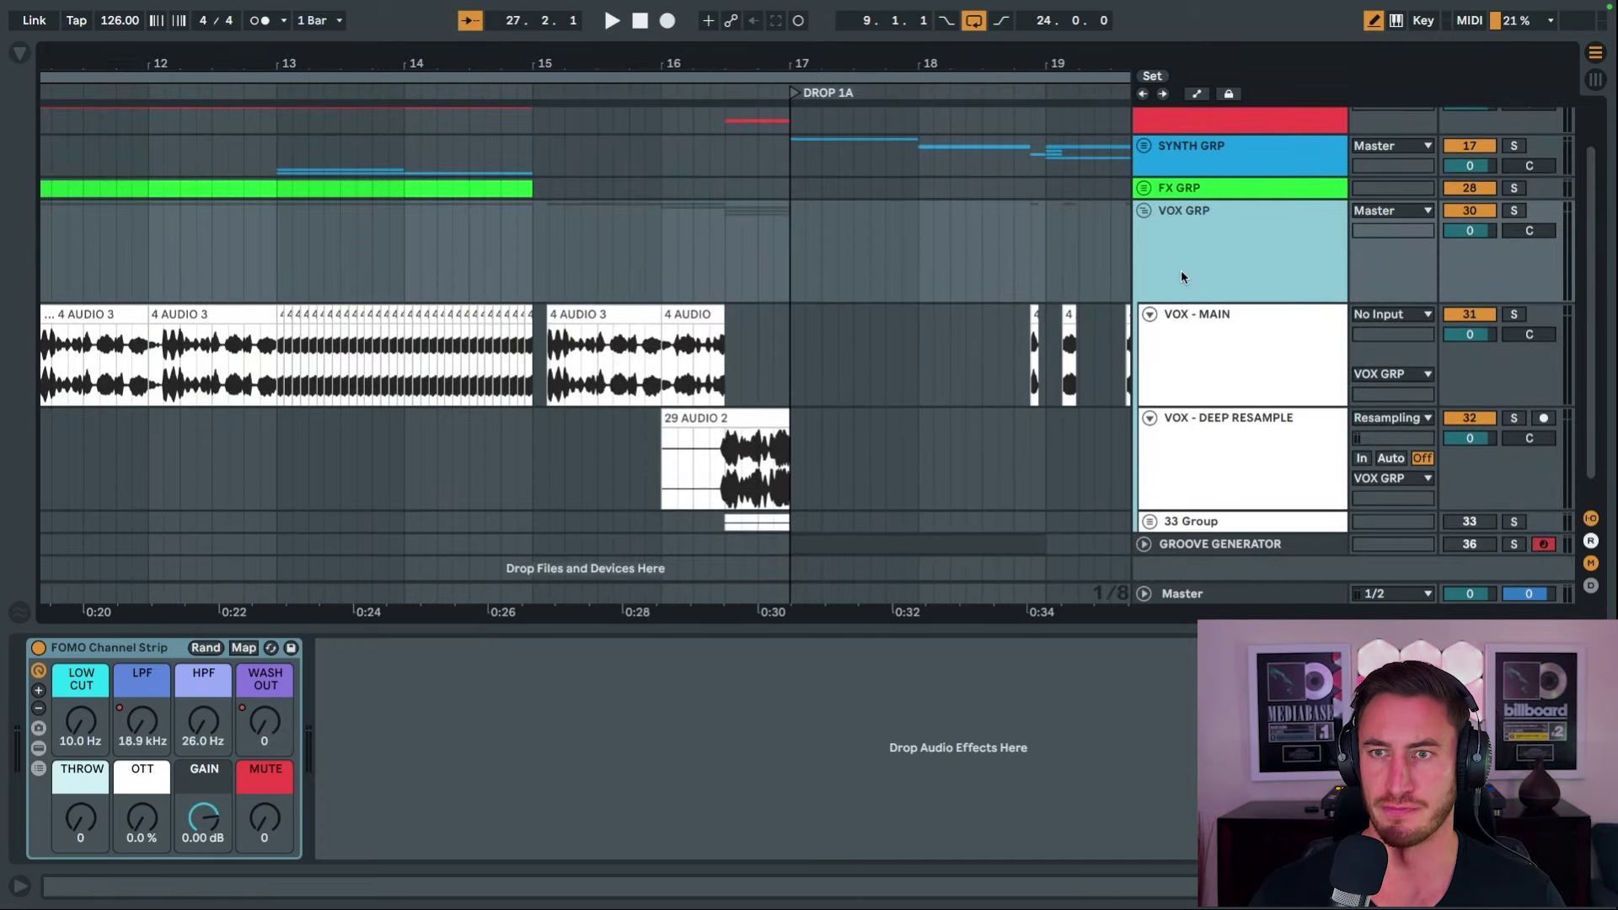
Solo the VOX GRP group and play the vocals from bar 15.
click(1514, 211)
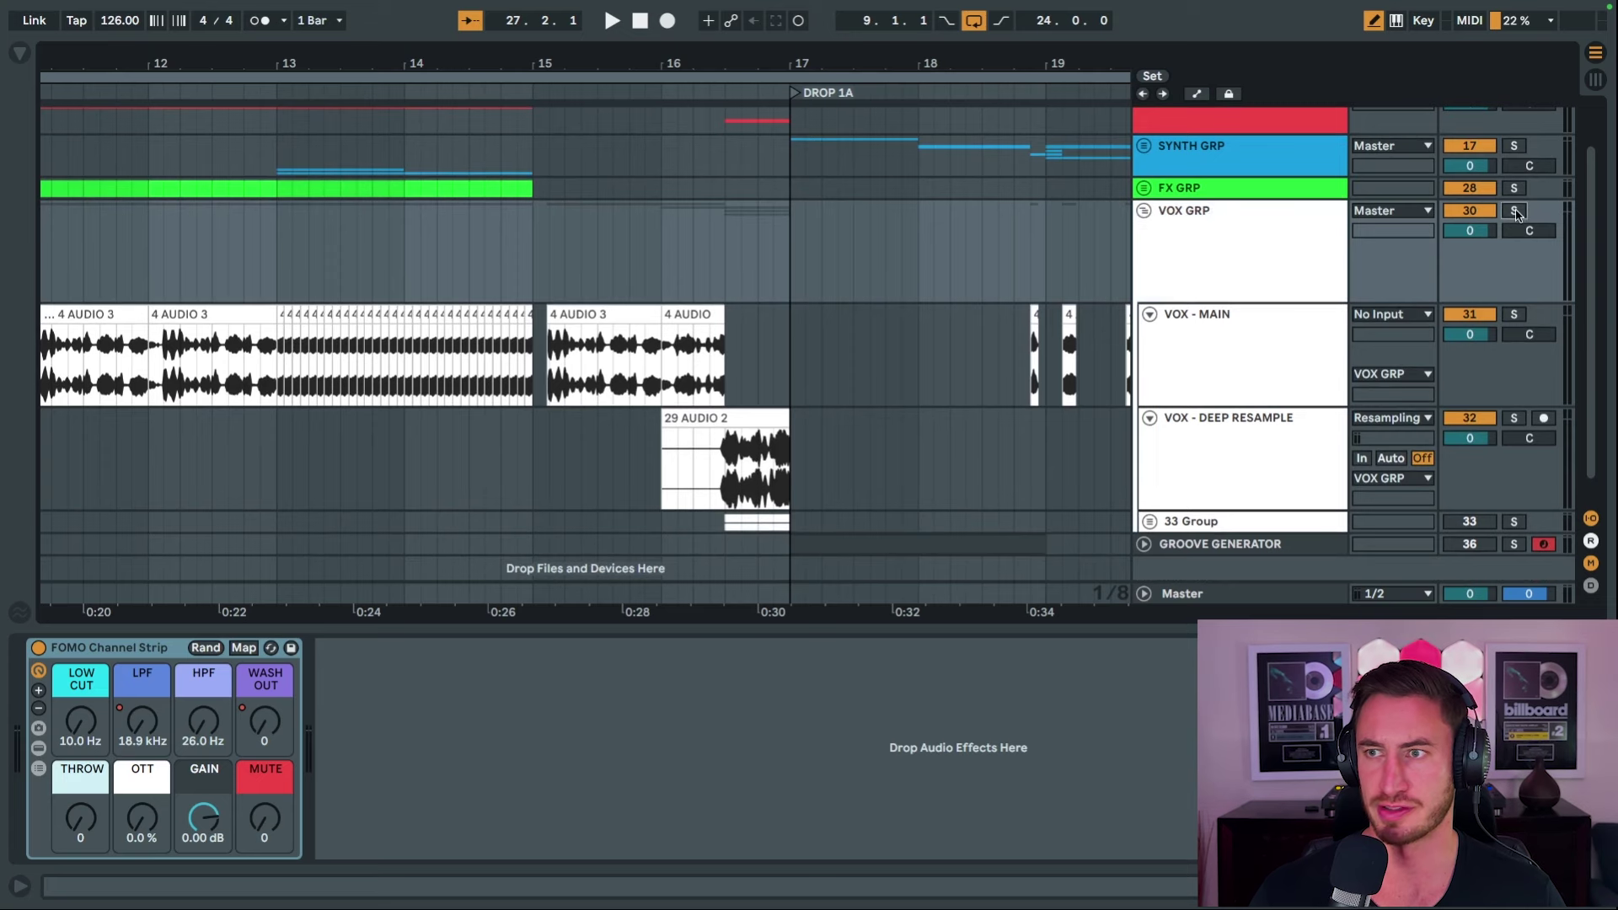
click(530, 266)
key(space)
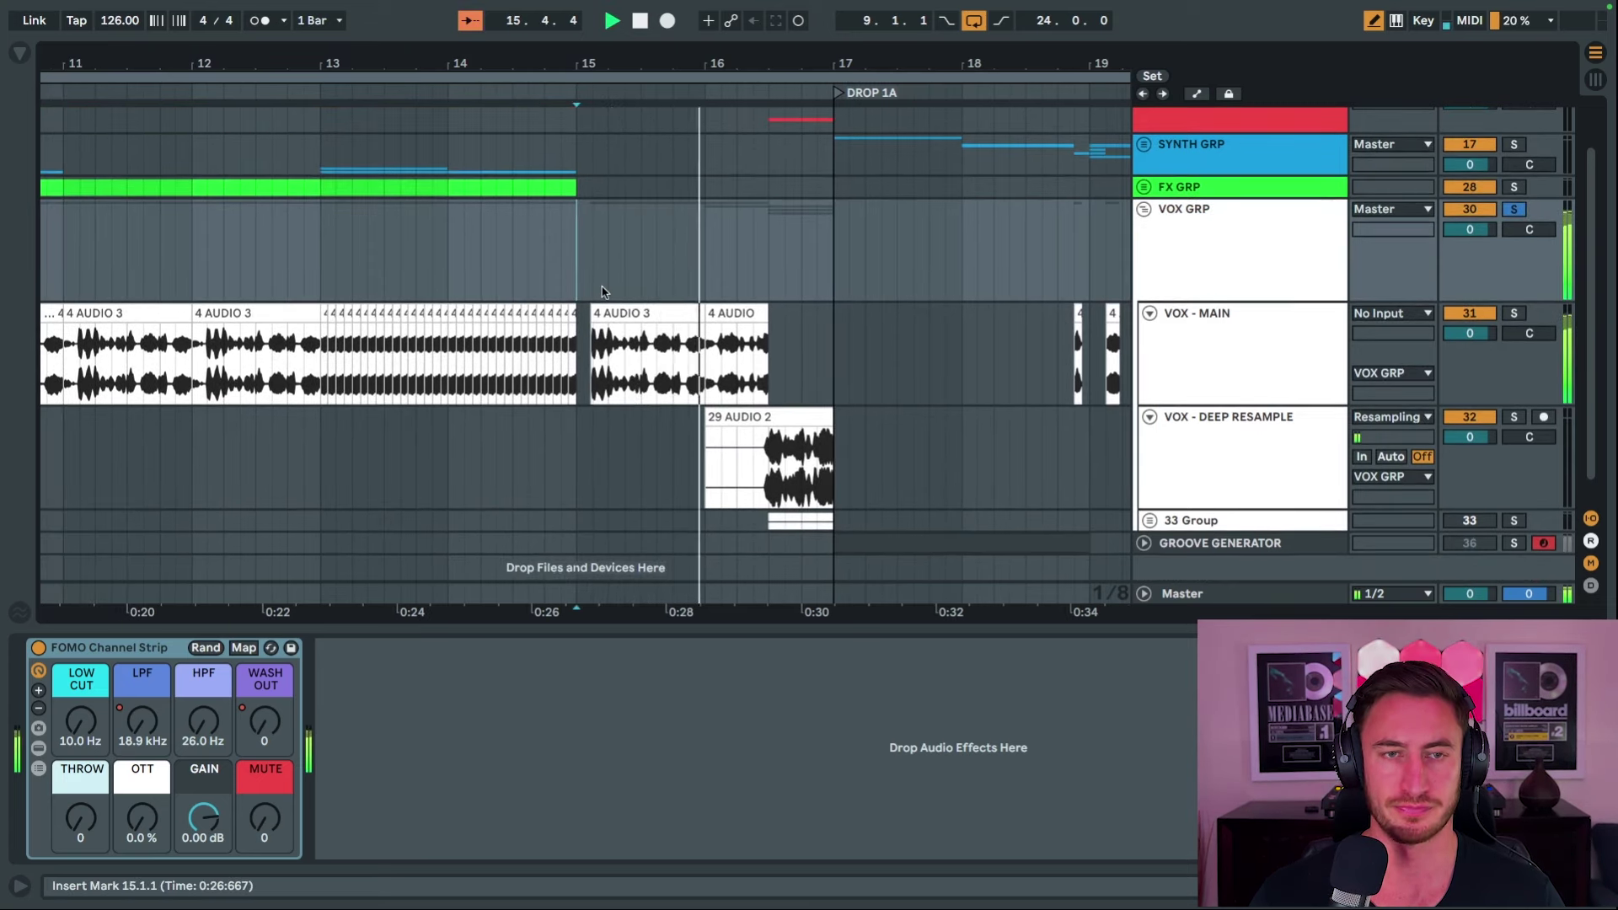
key(space)
Open RC-20 Retro Color on the VOX - MAIN track, play the vocal through it, and close the plugin window.
click(1213, 315)
click(76, 648)
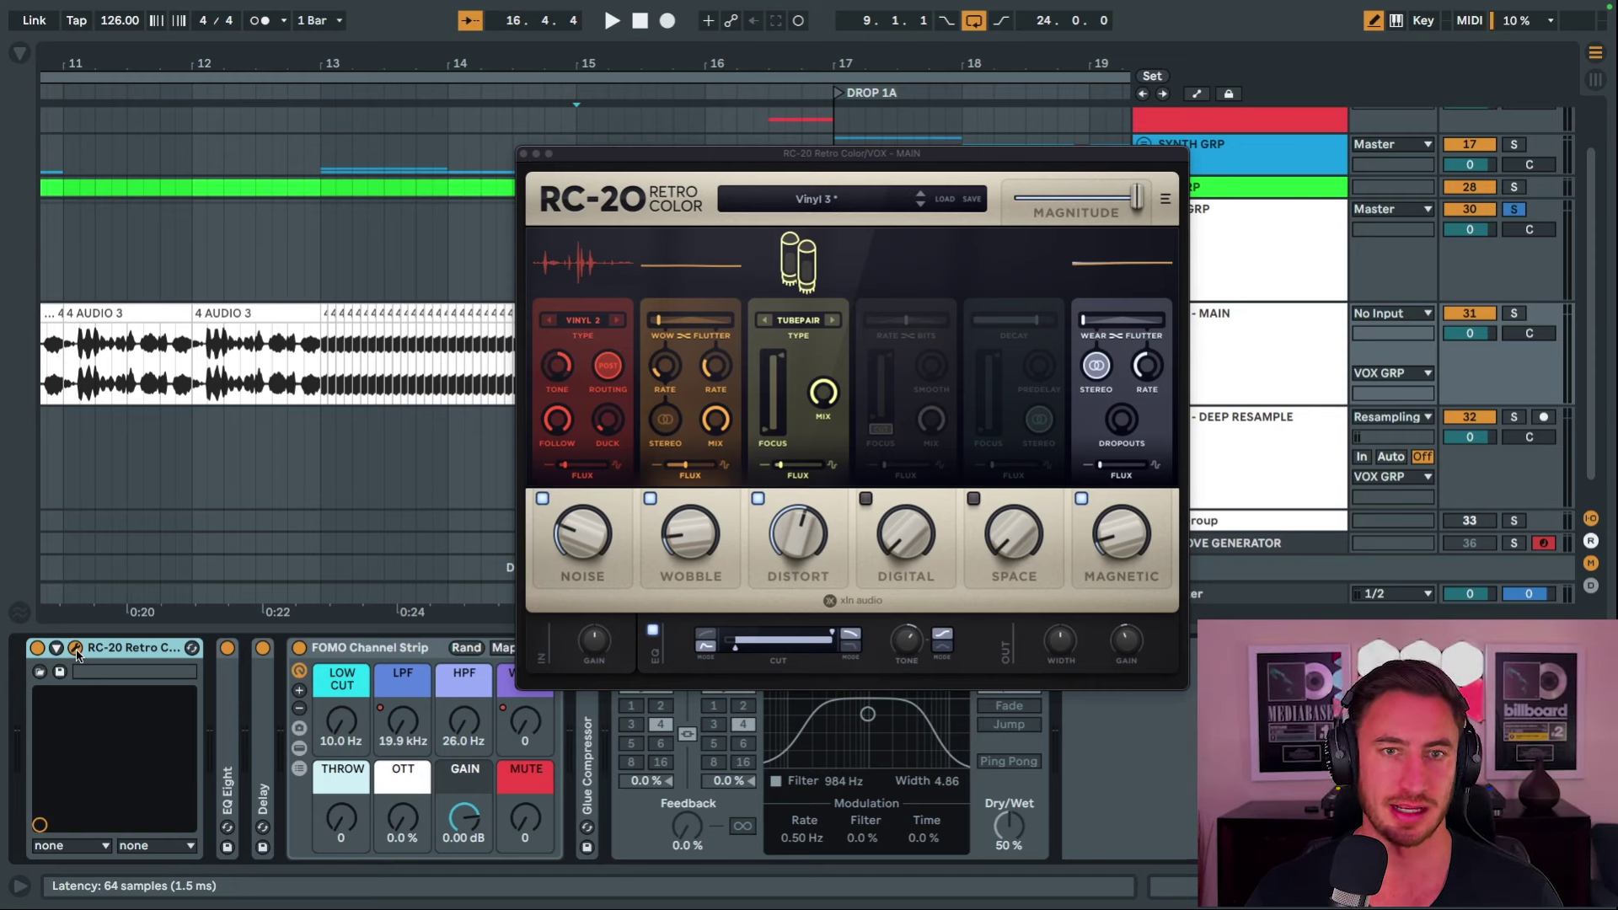
key(space)
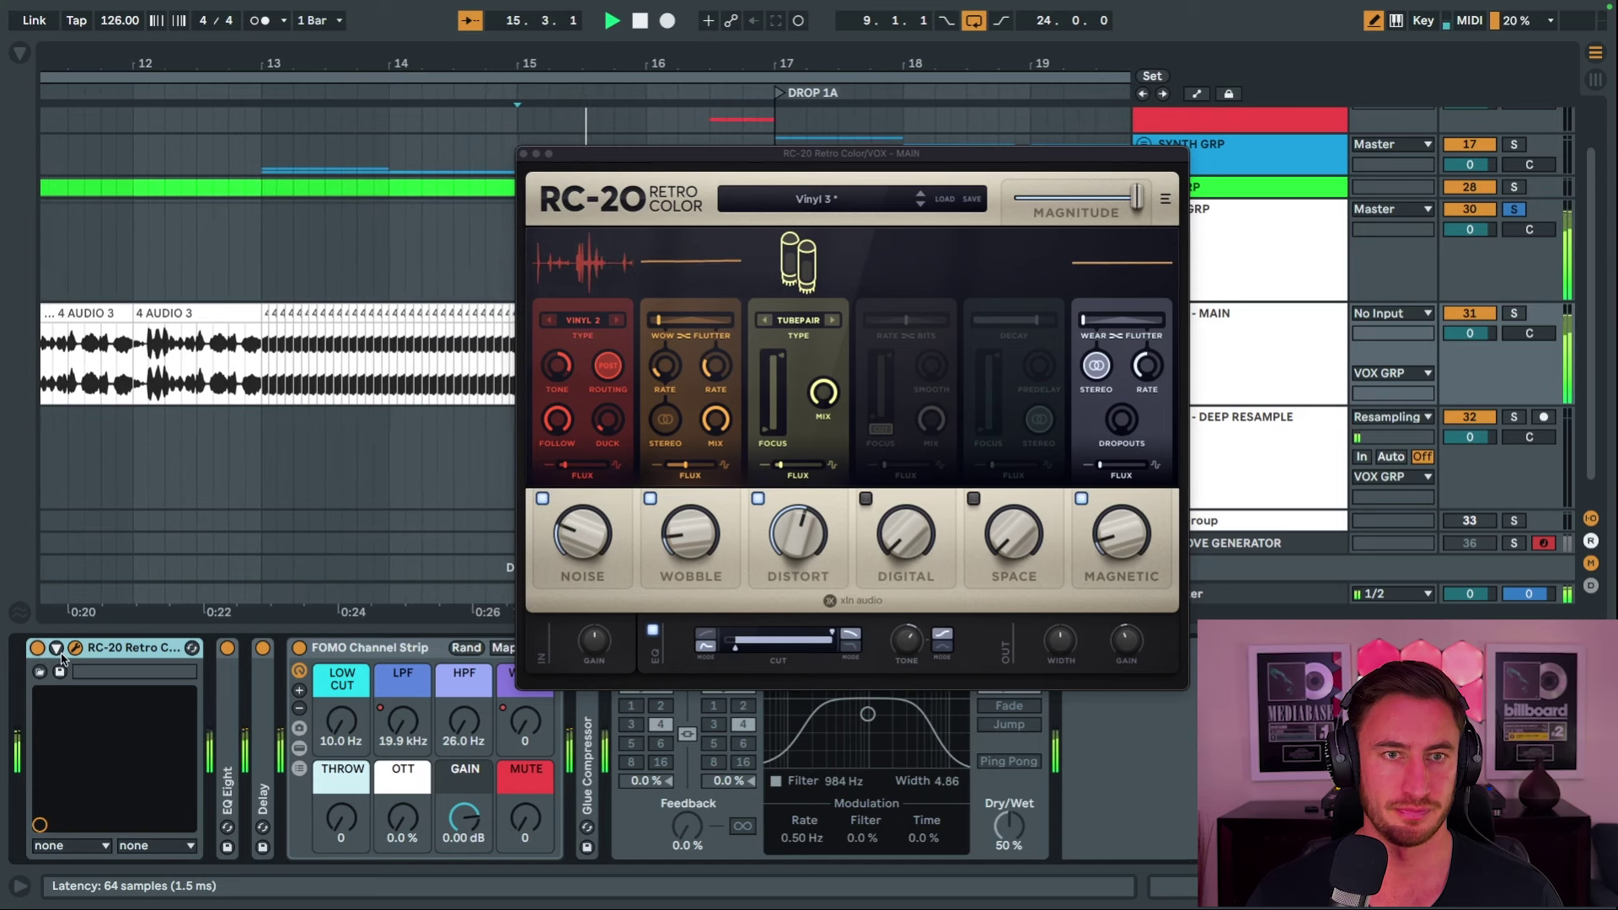
key(space)
click(74, 649)
Examine the EQ Eight and Delay settings on VOX - MAIN and play the vocal clip after bar 15.
double_click(223, 698)
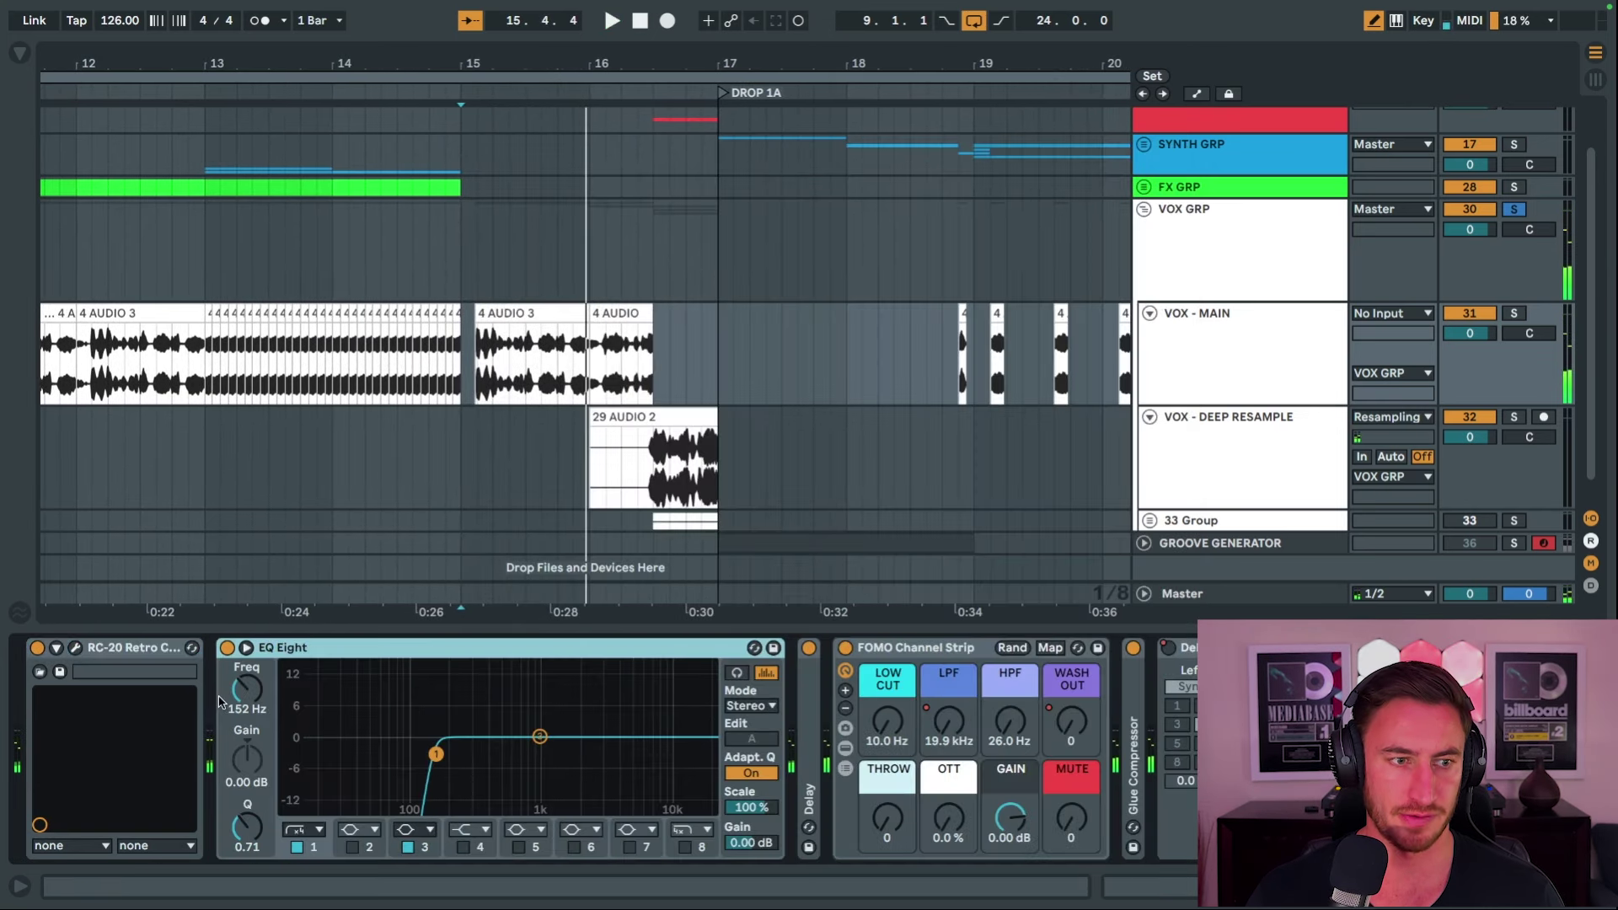
double_click(302, 649)
double_click(265, 717)
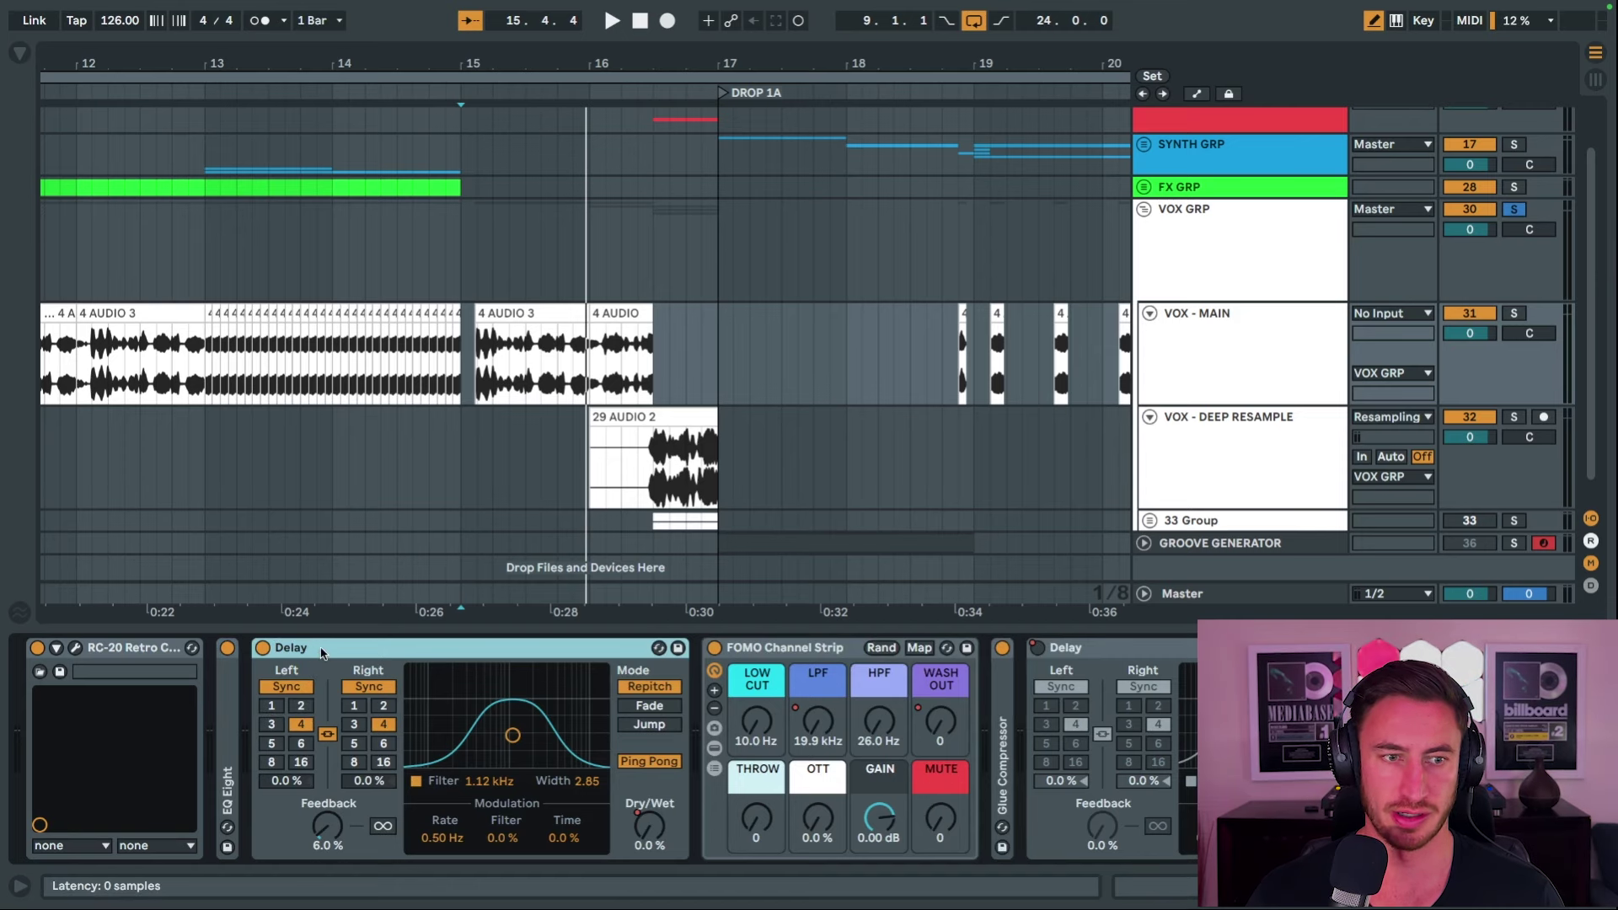
click(945, 381)
key(space)
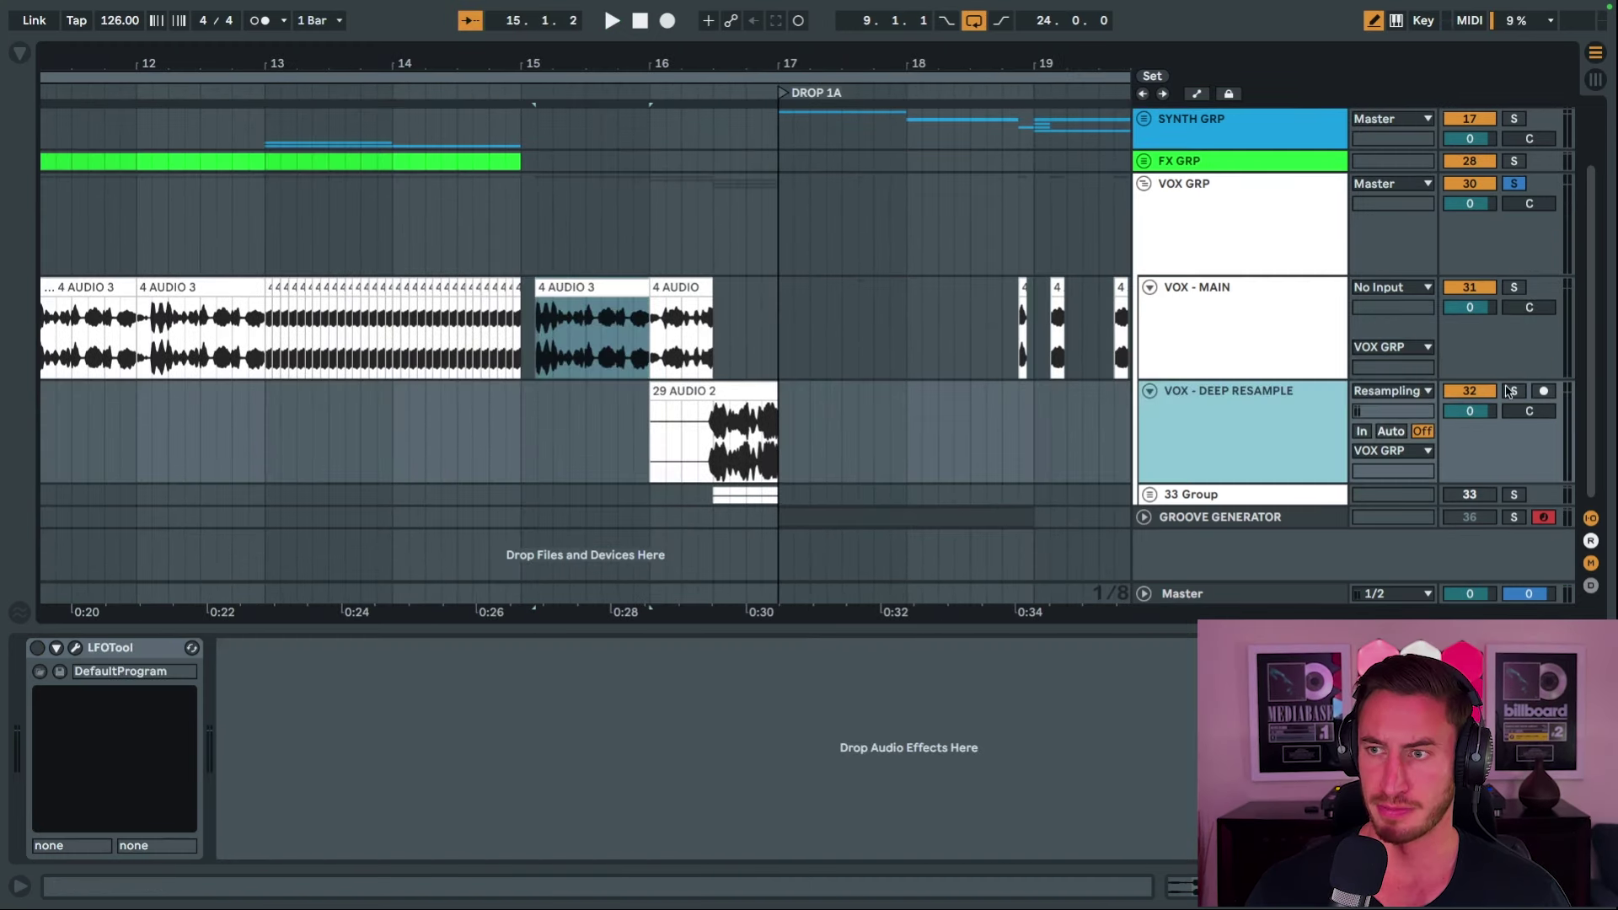
Play the soloed VOX - DEEP RESAMPLE clip from 16.3 and examine its transposition envelope in the enlarged clip view.
click(703, 453)
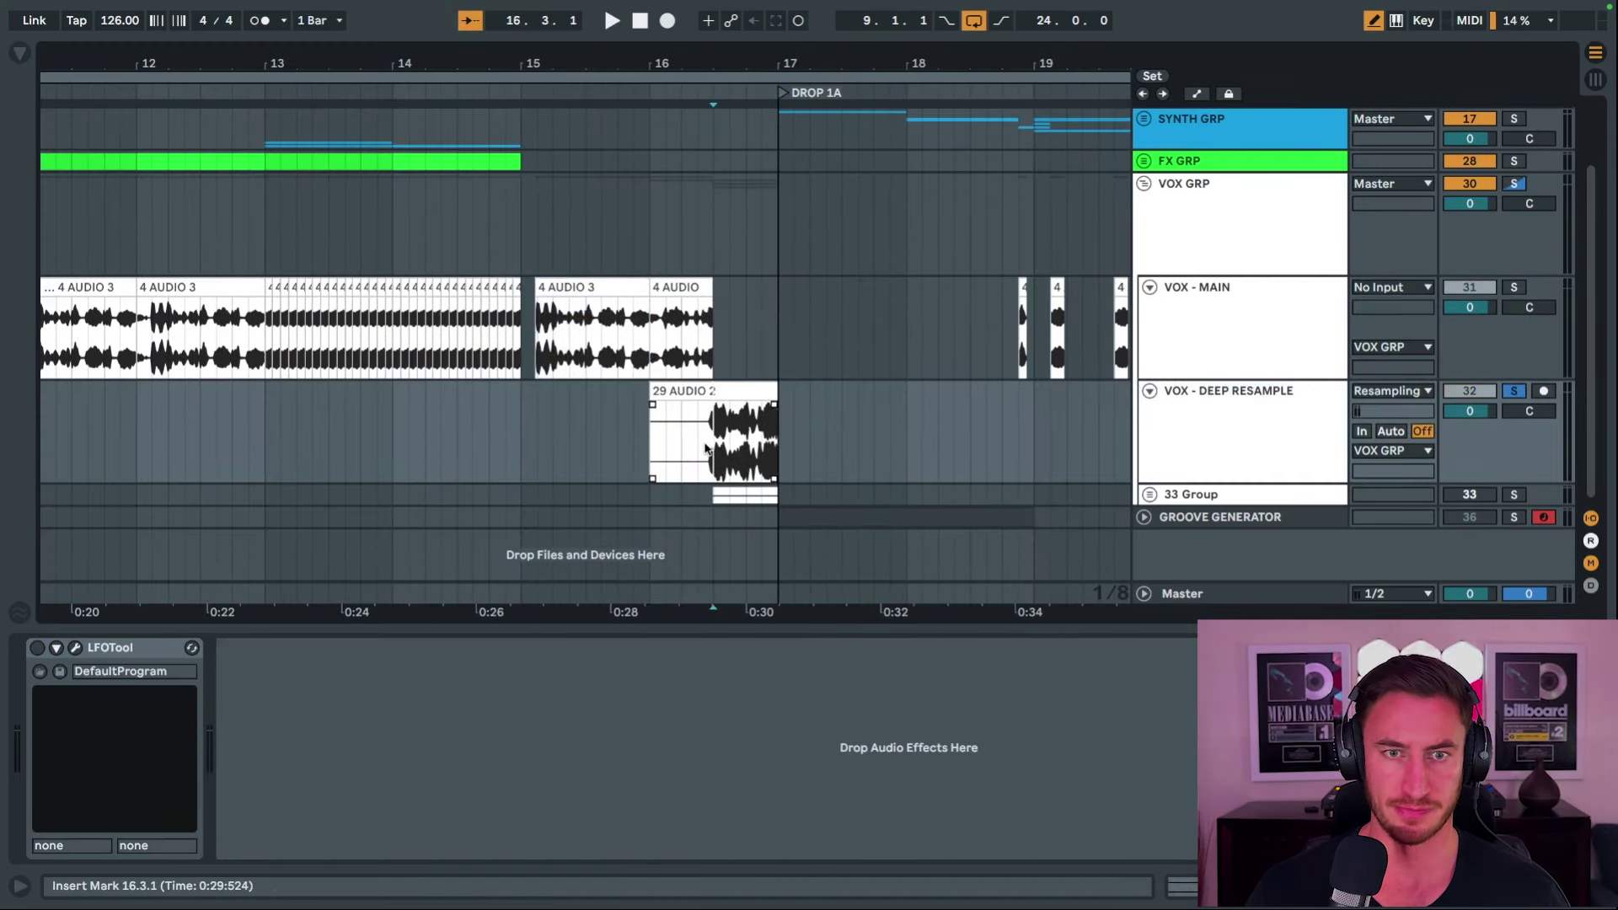
key(space)
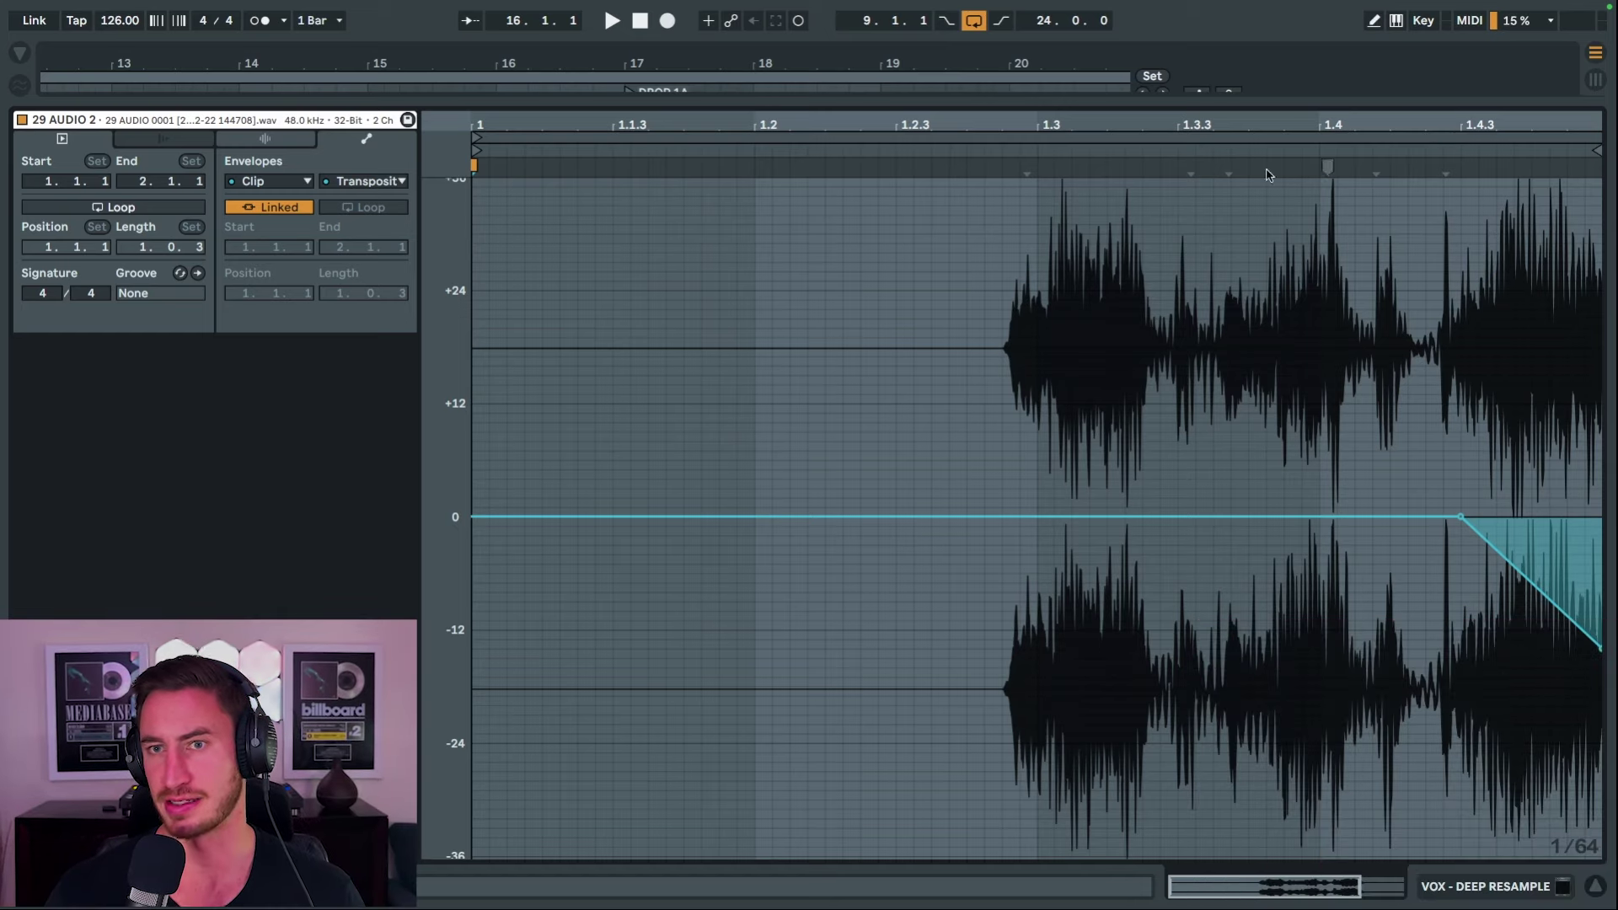
click(1027, 155)
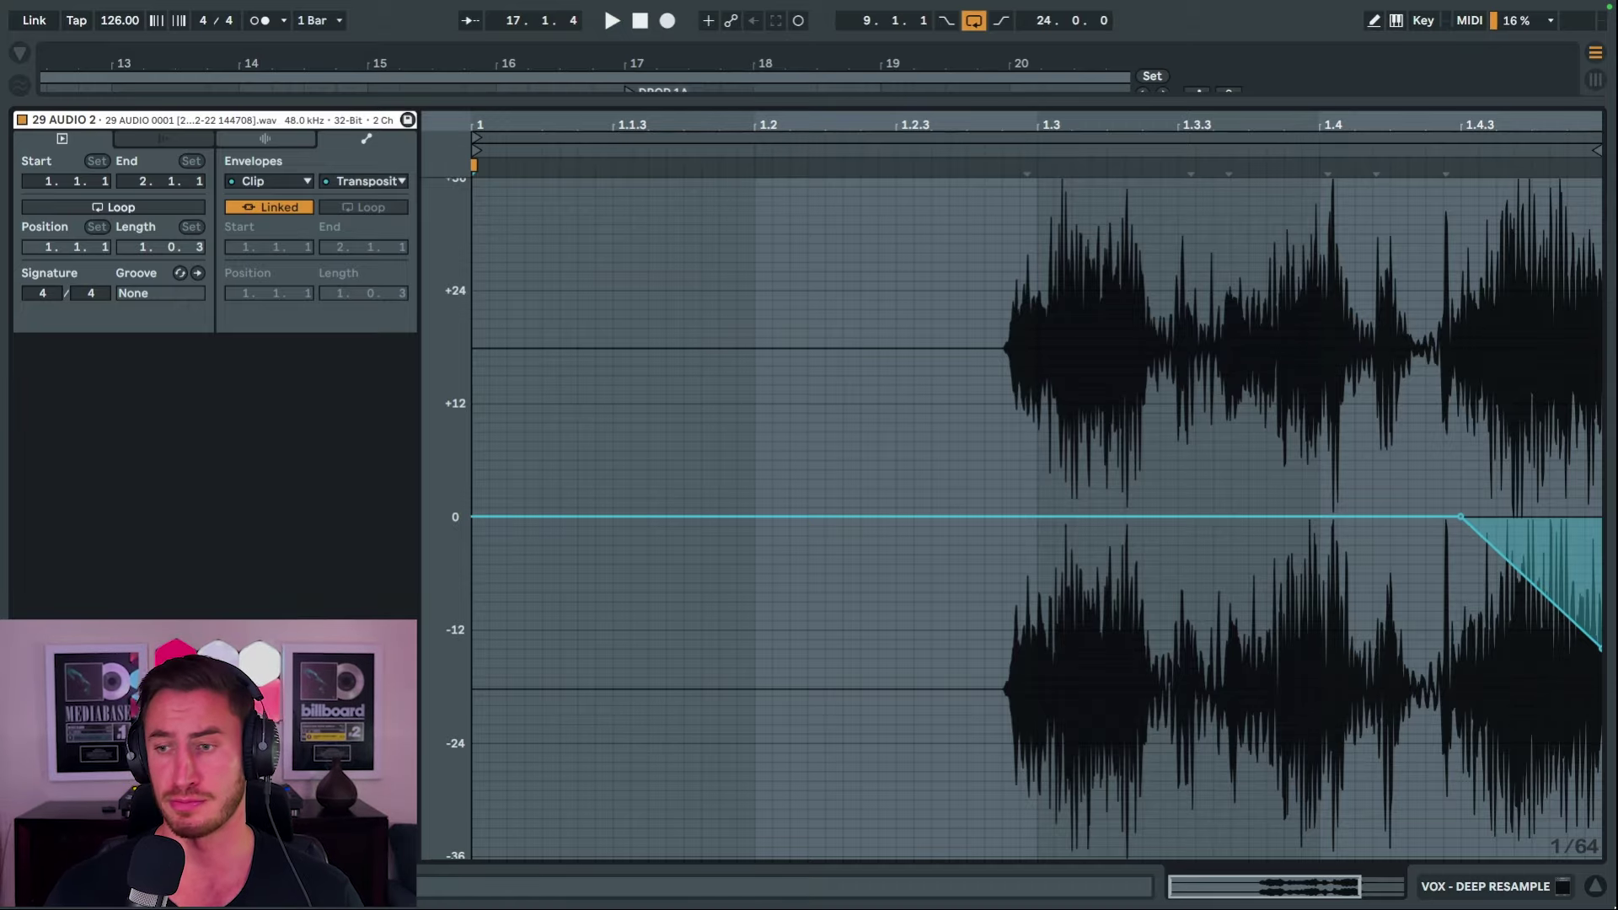
mouse_move(1597, 890)
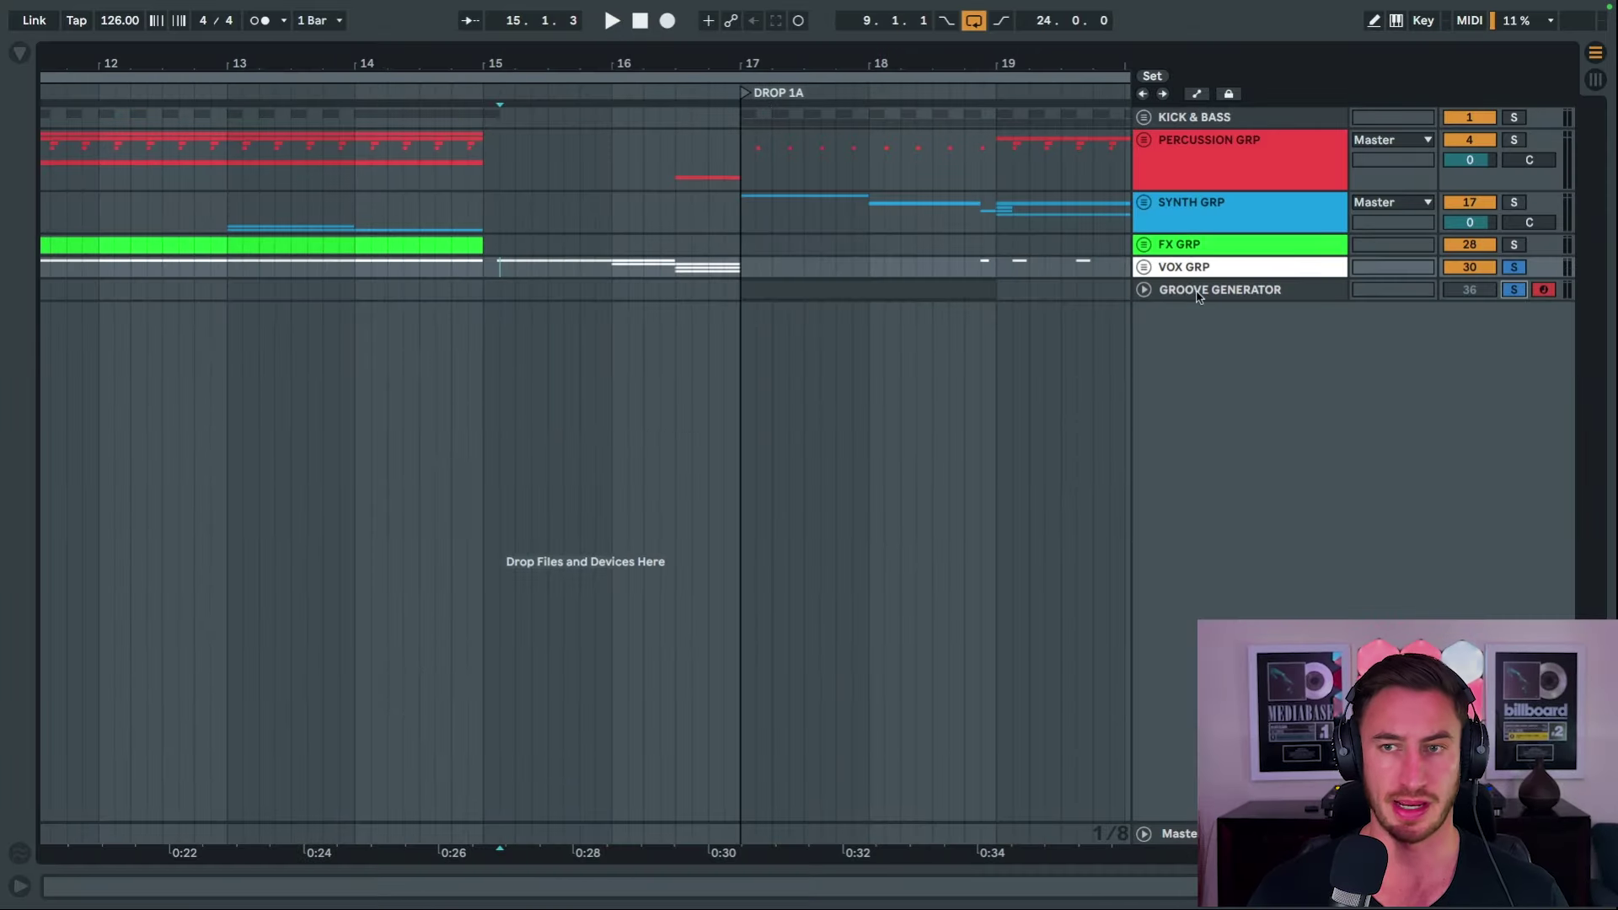
Unfold the GROOVE GENERATOR track and show its KICK & BASS - GROOVE GENERATOR rack.
click(1196, 291)
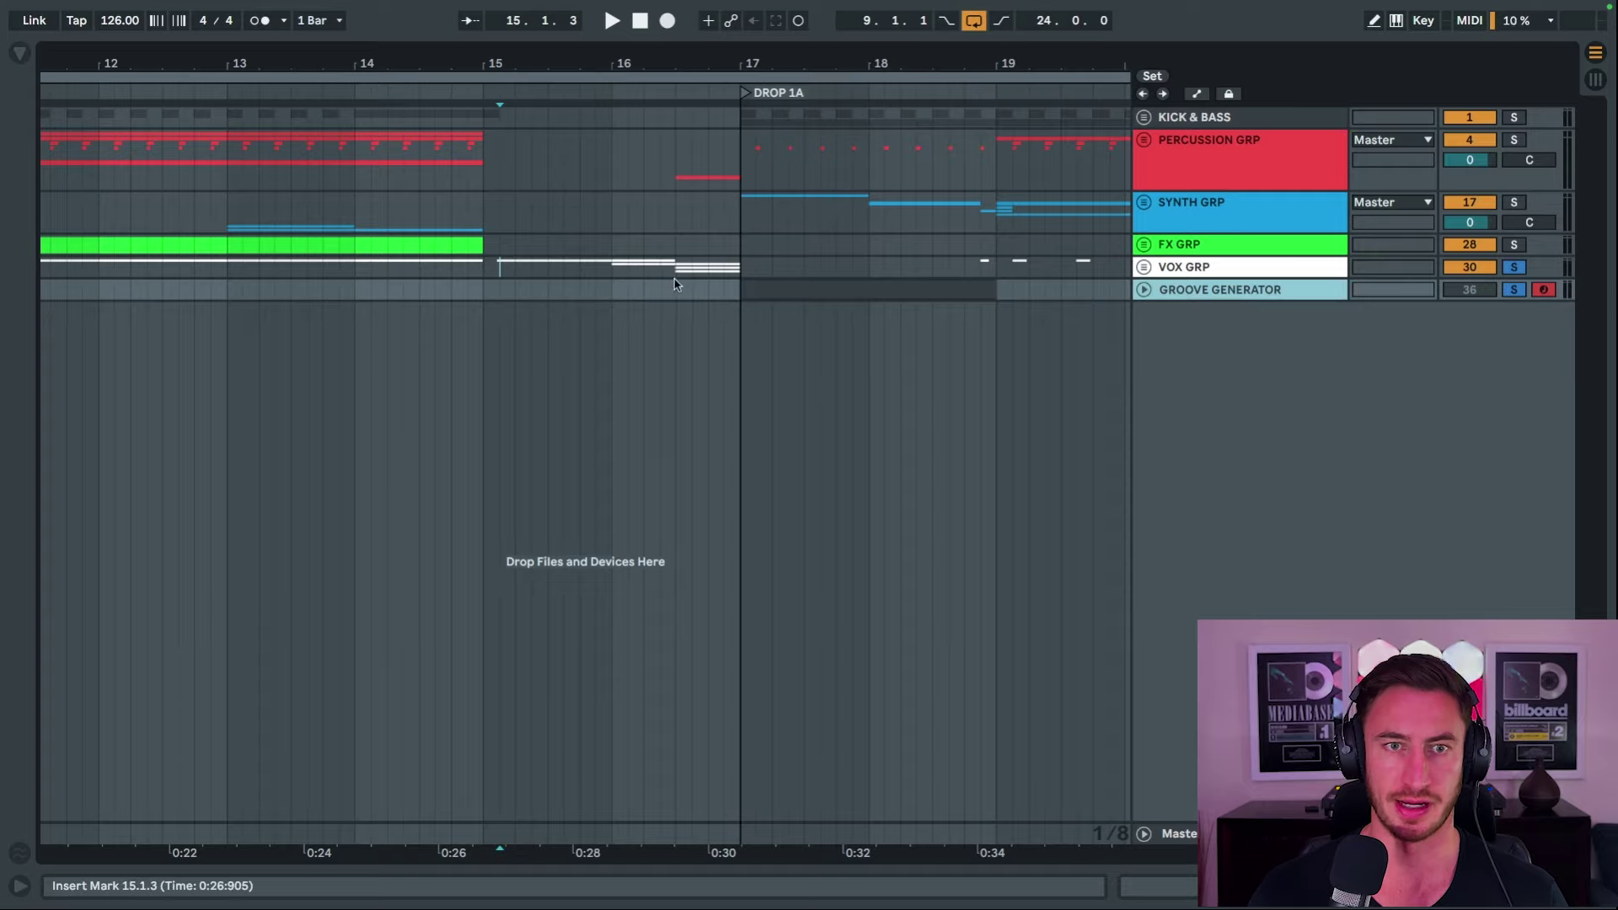
drag(742, 270, 498, 262)
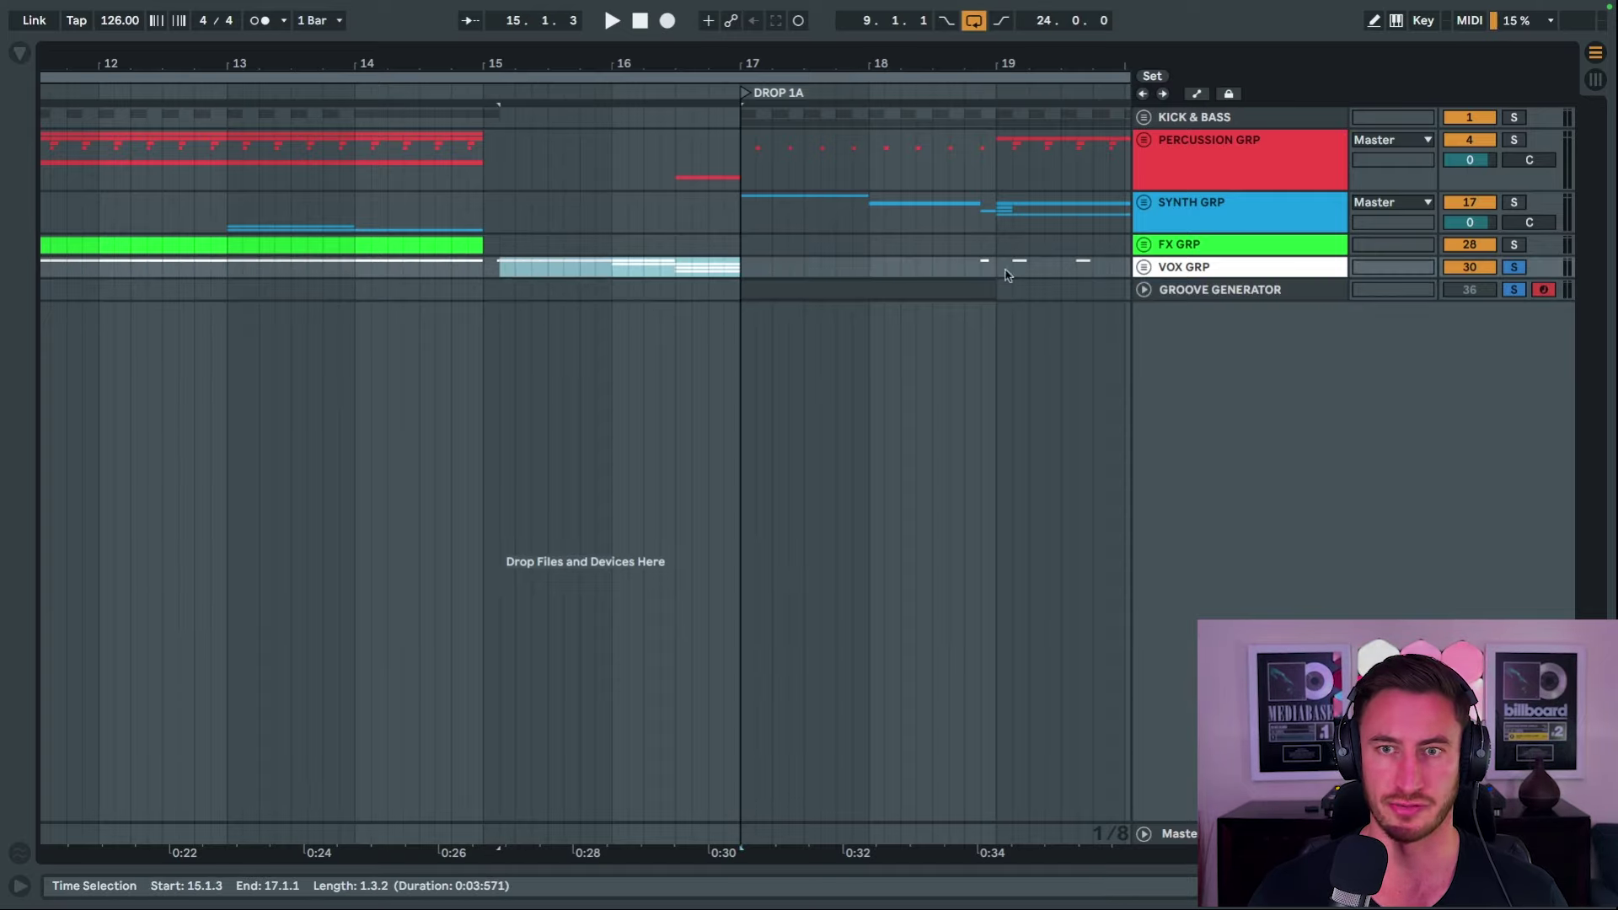
click(1143, 289)
click(1189, 313)
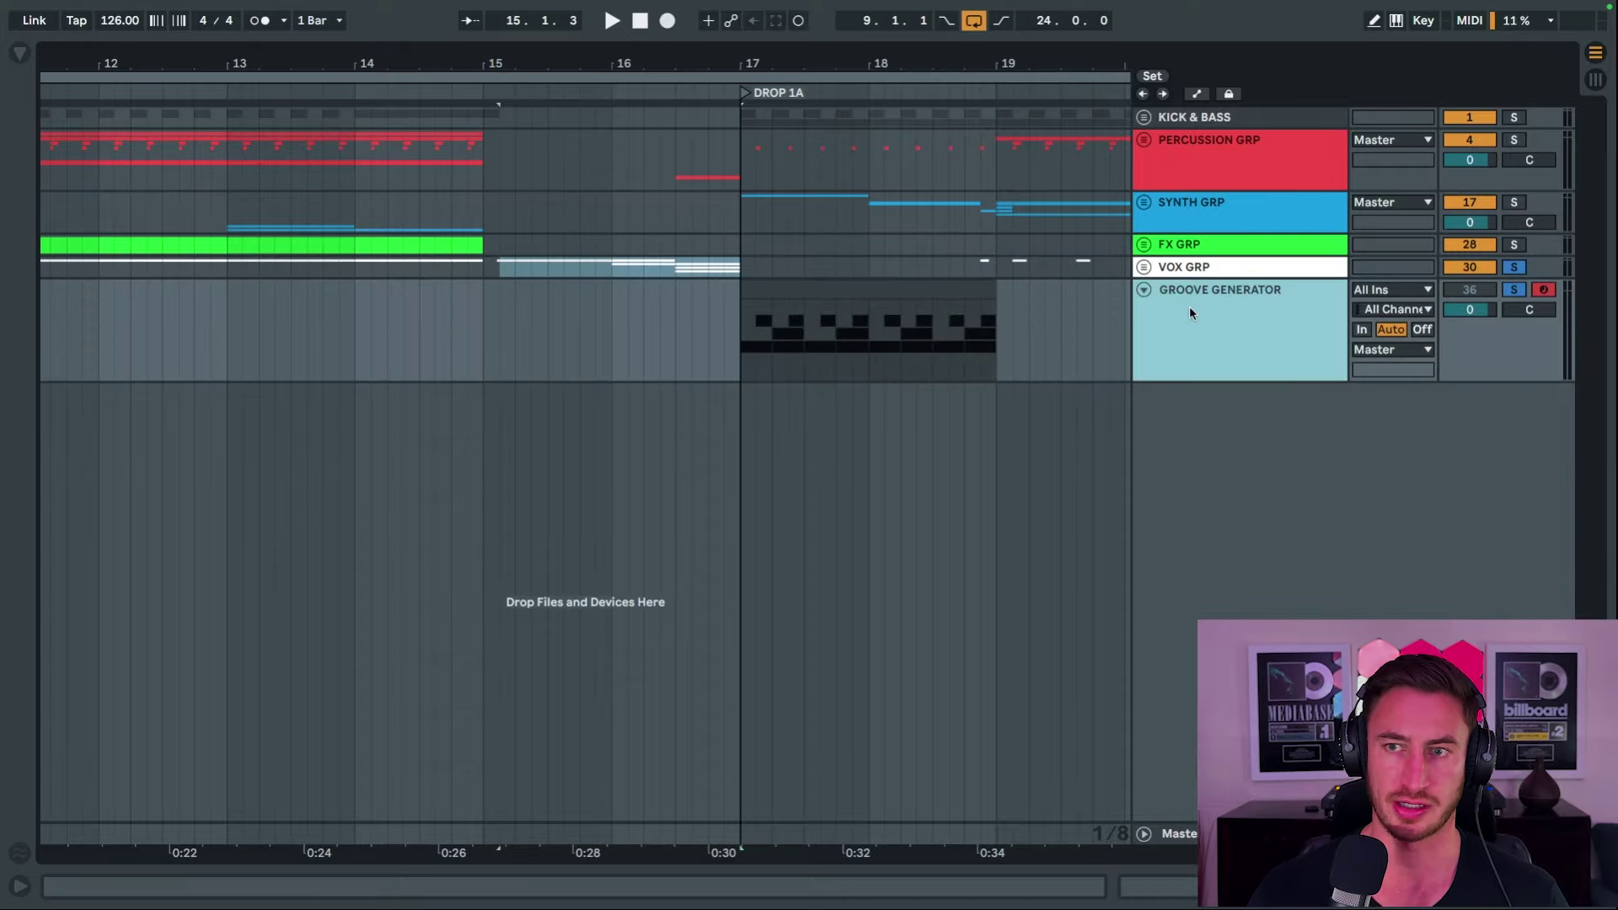
double_click(1190, 309)
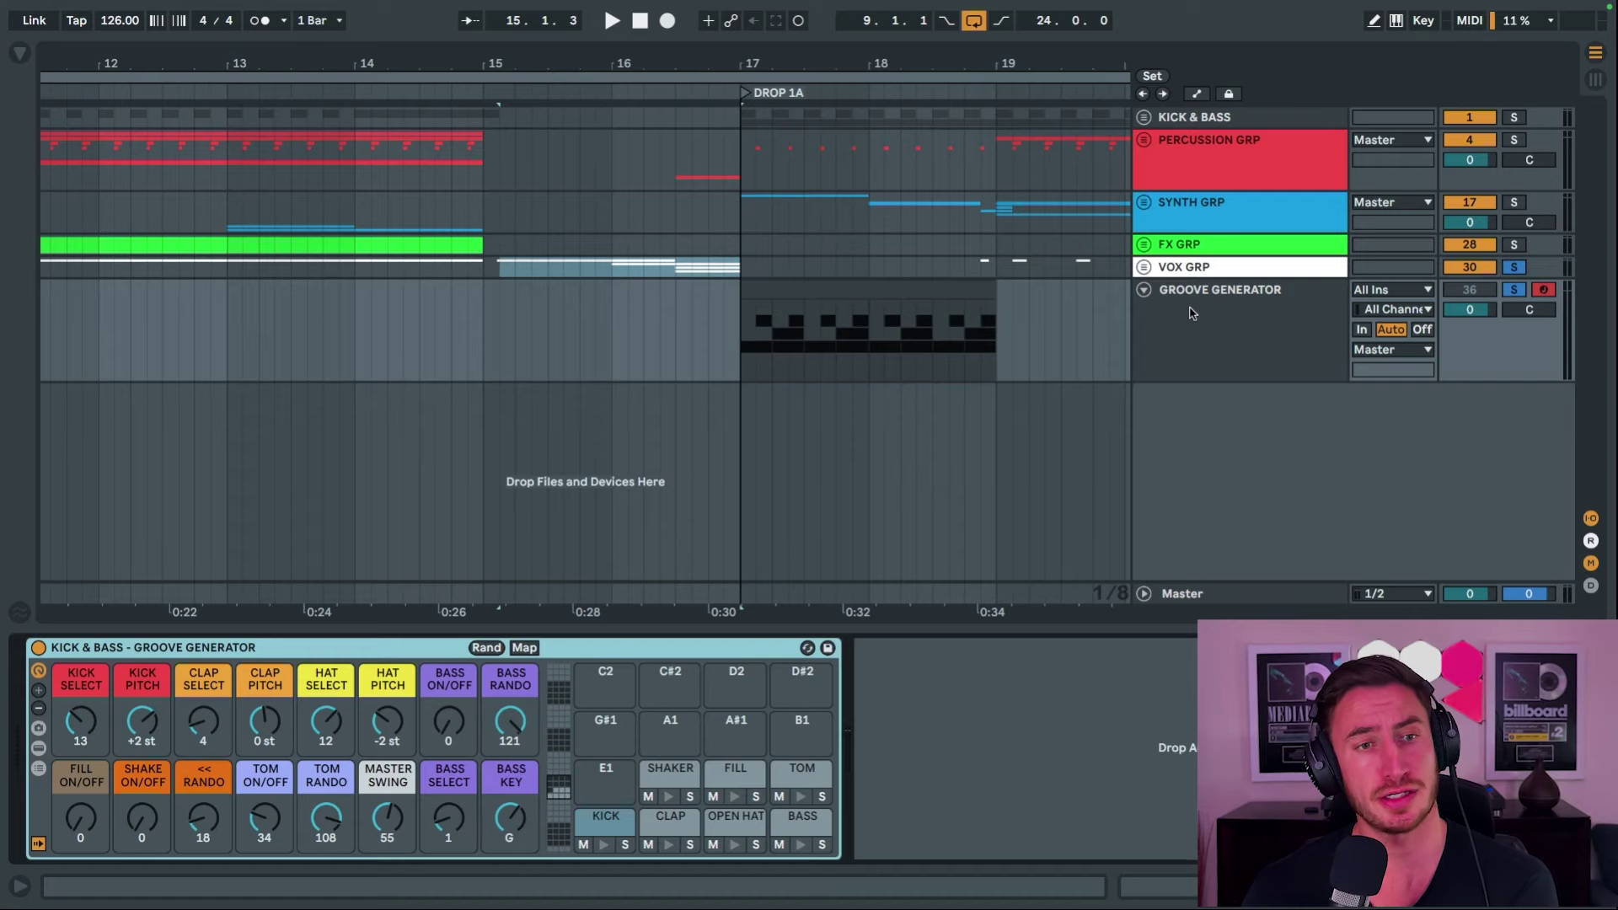
click(1190, 312)
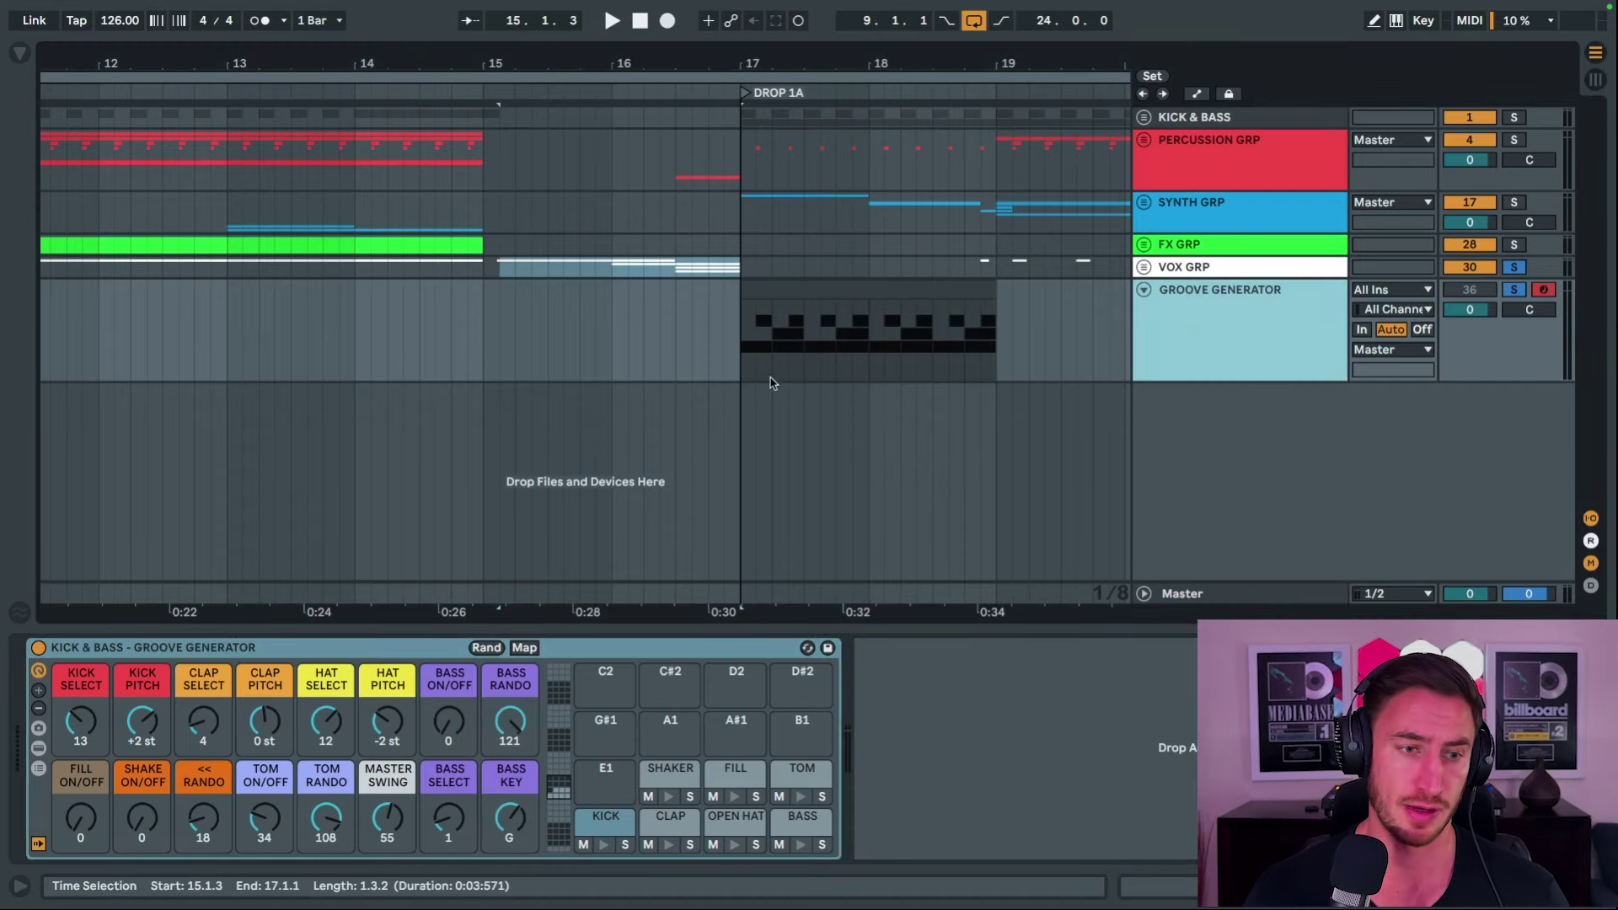
Play the soloed groove generator pattern from bar 16 into DROP 1A.
click(740, 360)
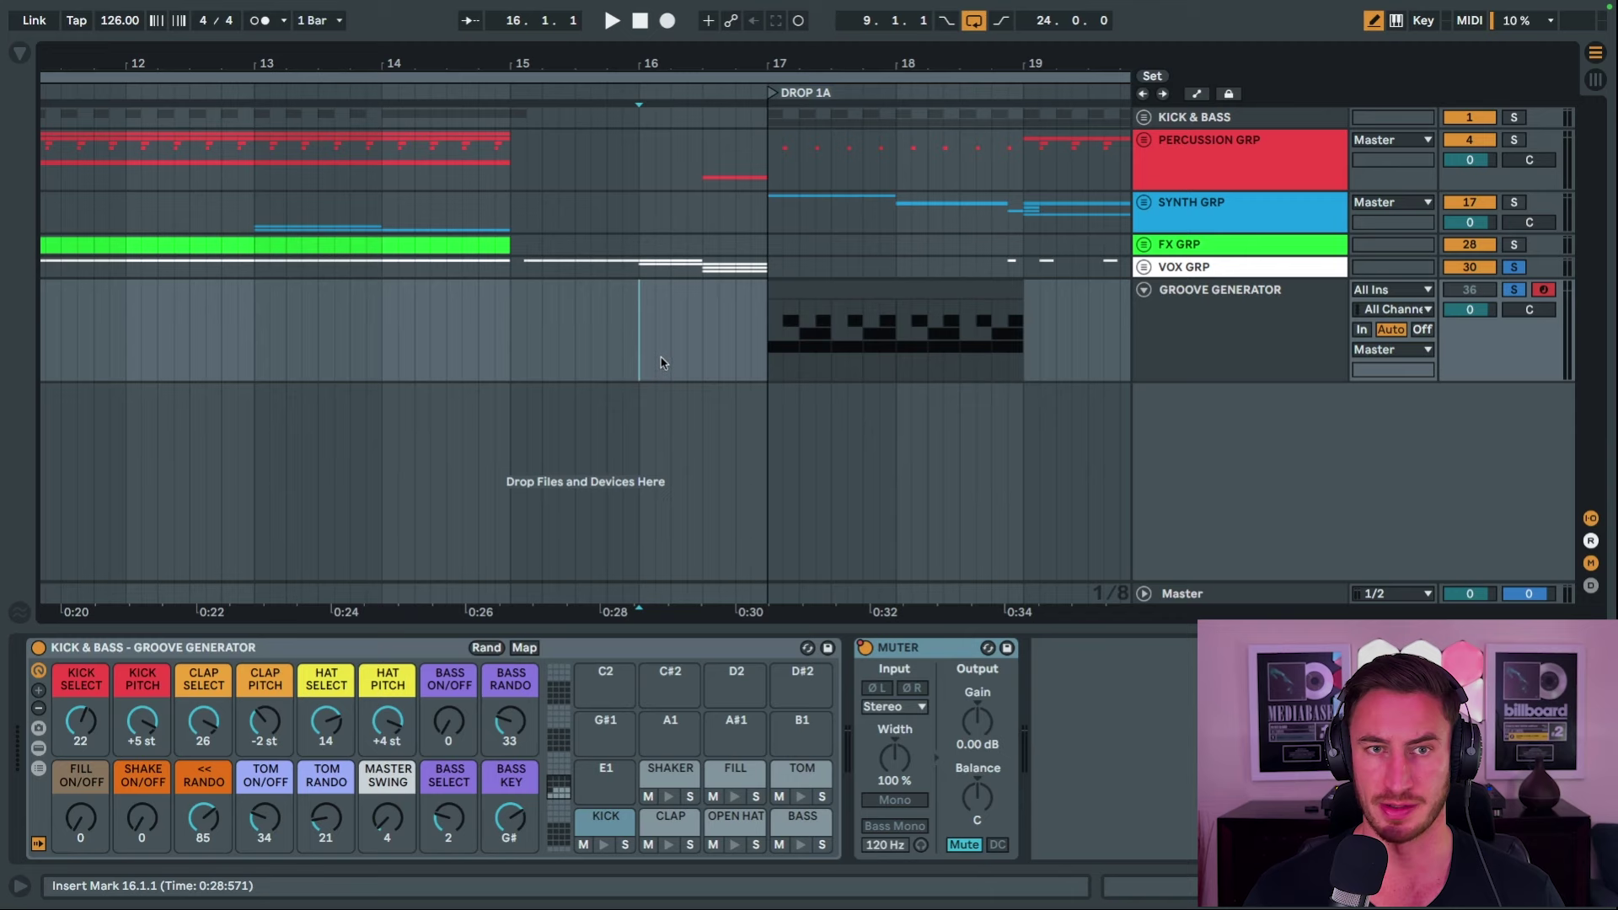
click(661, 361)
key(space)
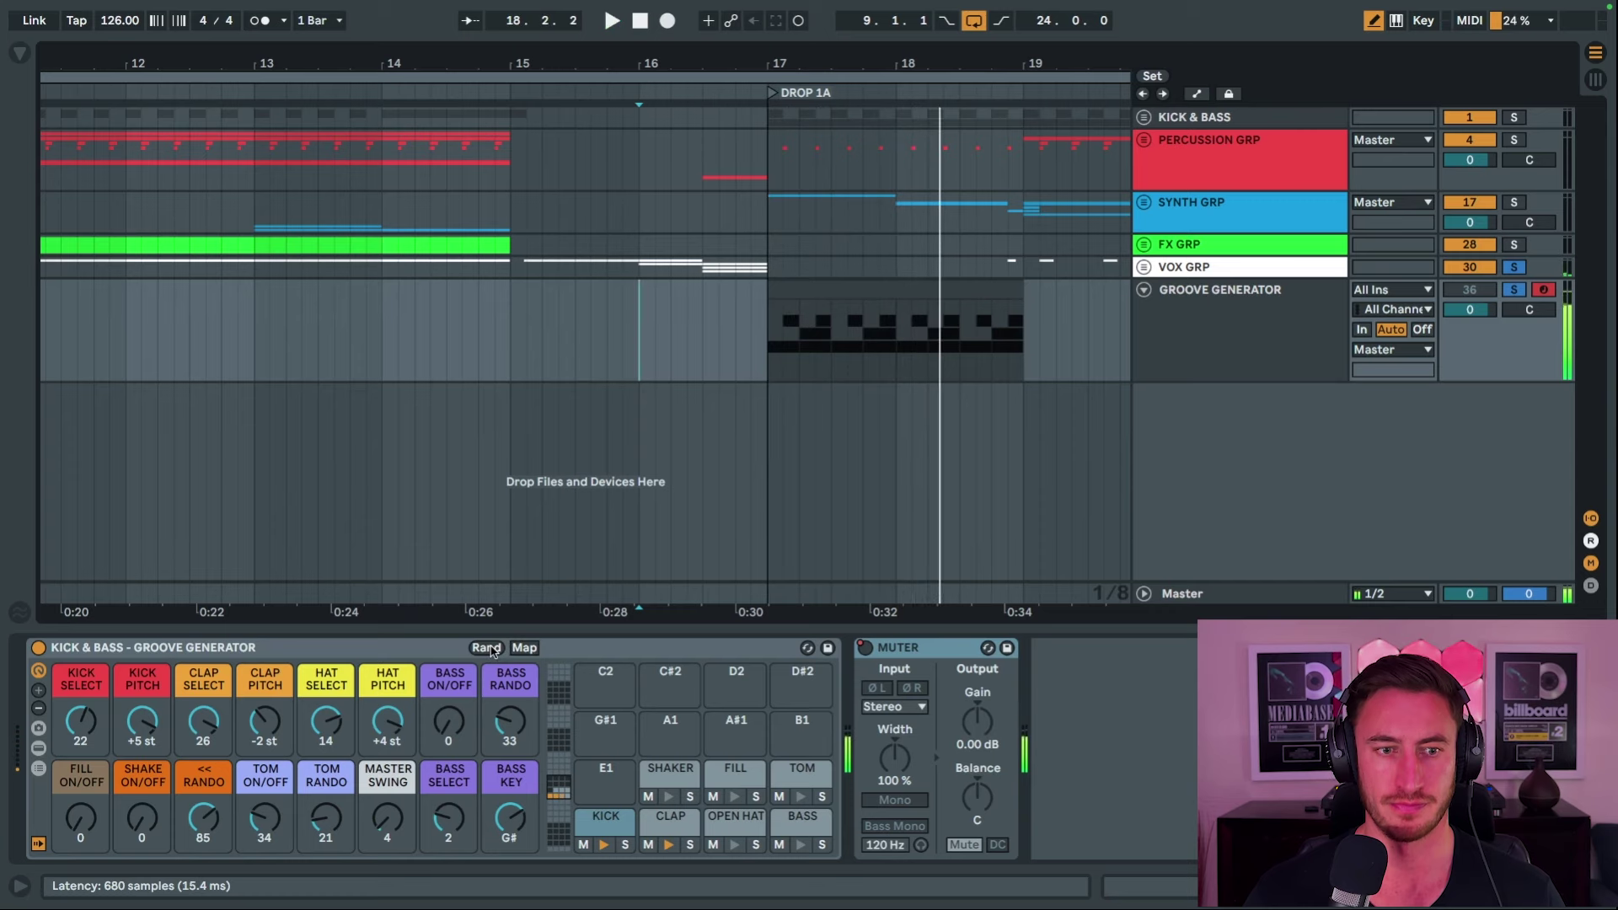
Randomize the groove generator rack's macros twice, playing the groove after each randomization.
click(486, 648)
key(space)
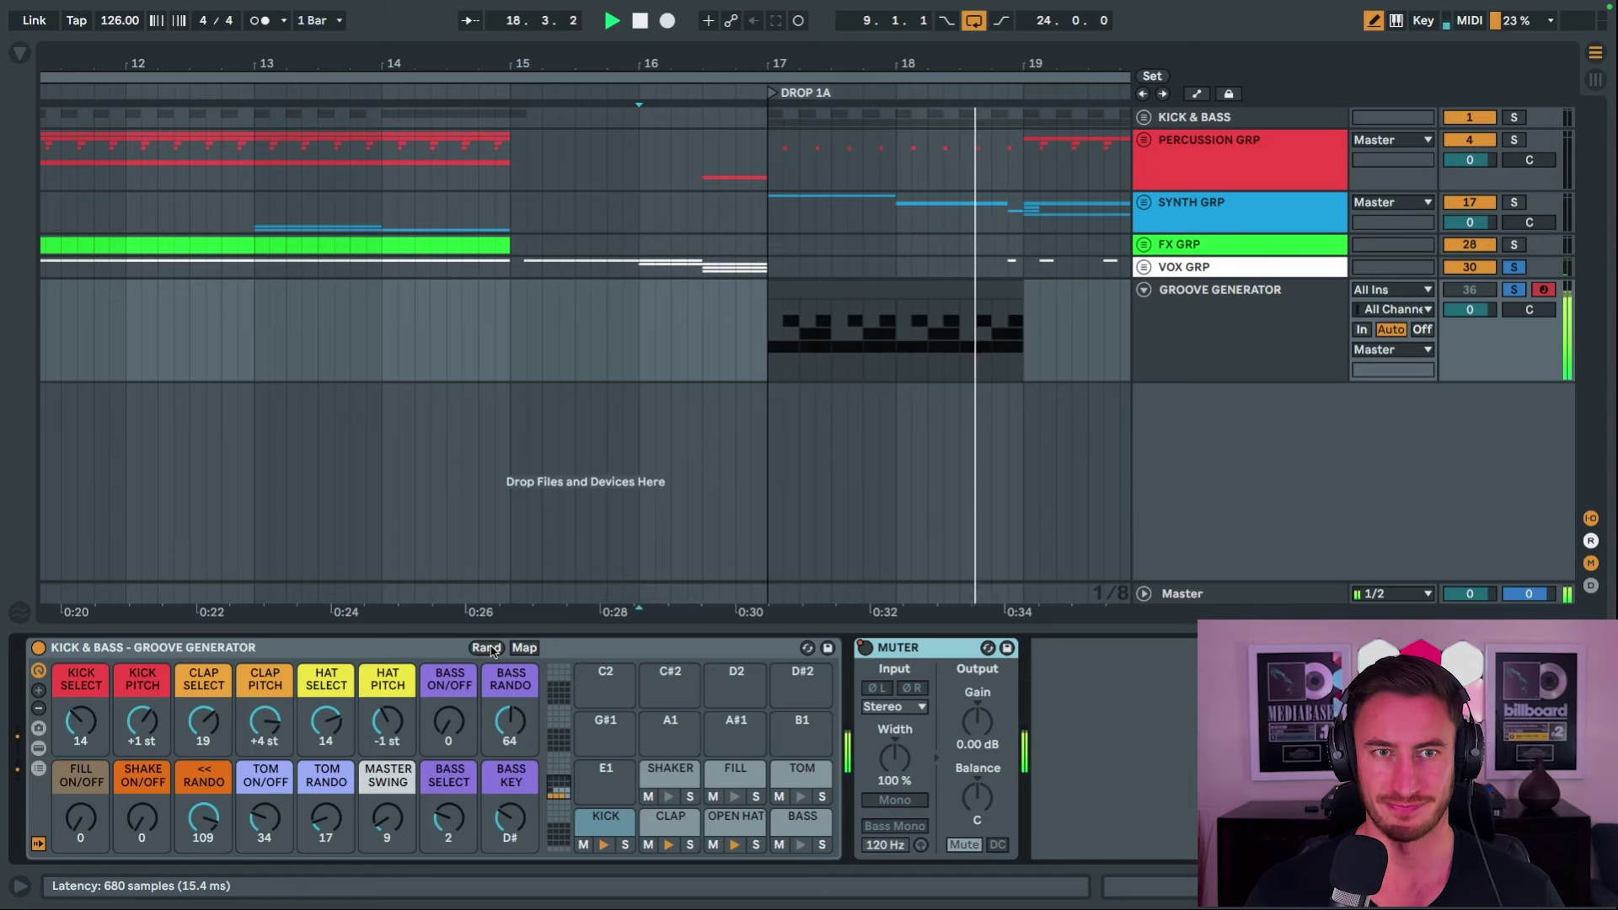
key(space)
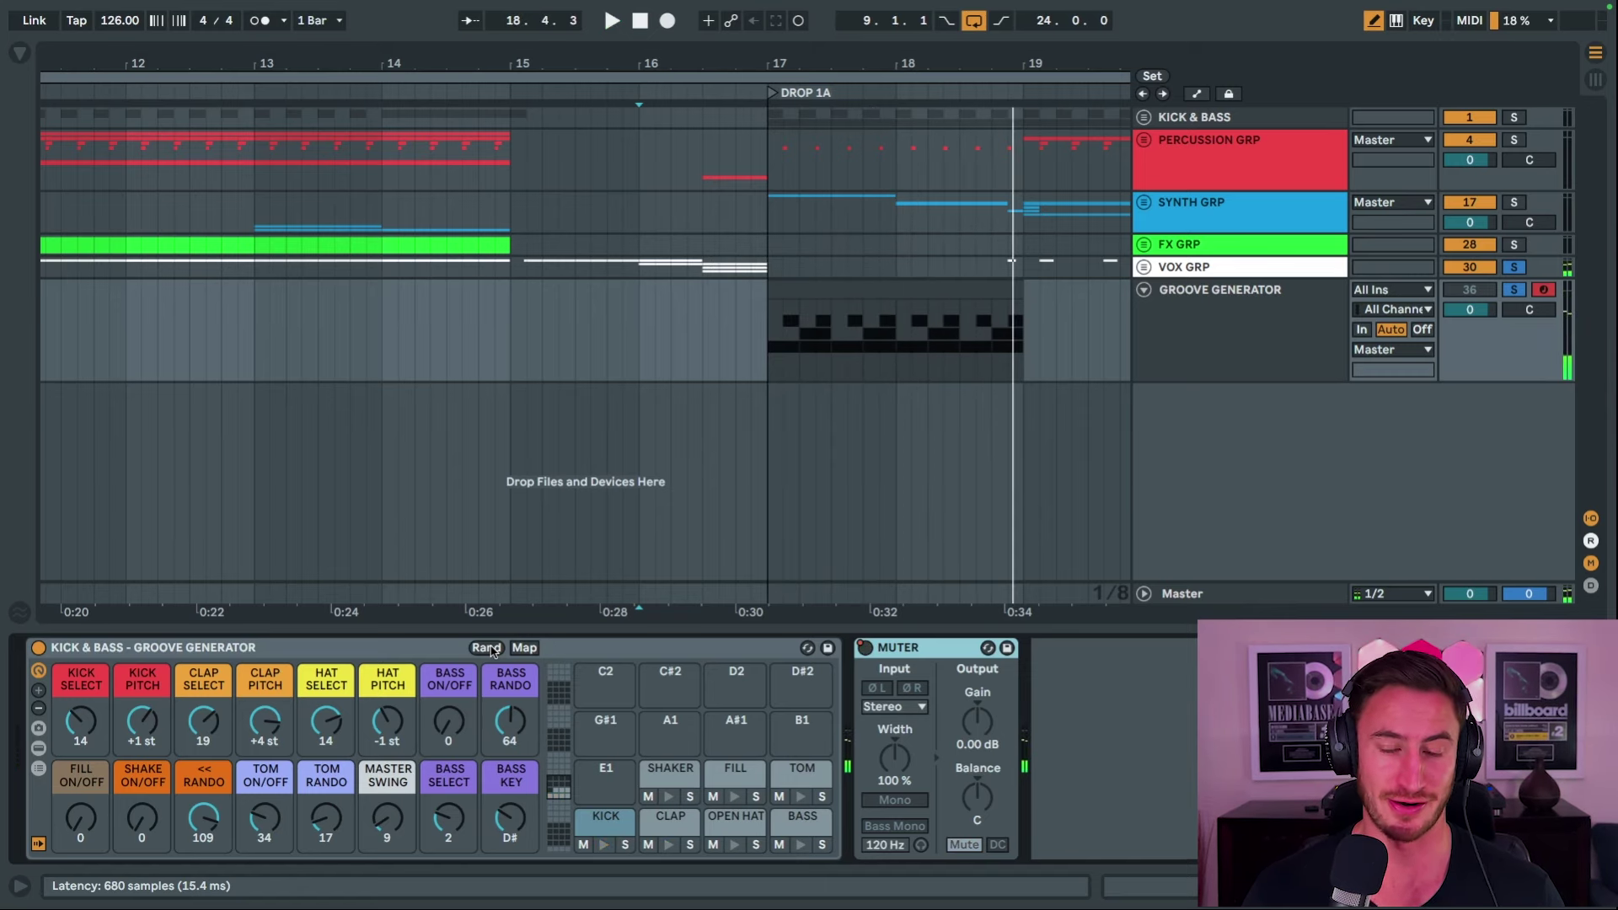
click(487, 648)
key(space)
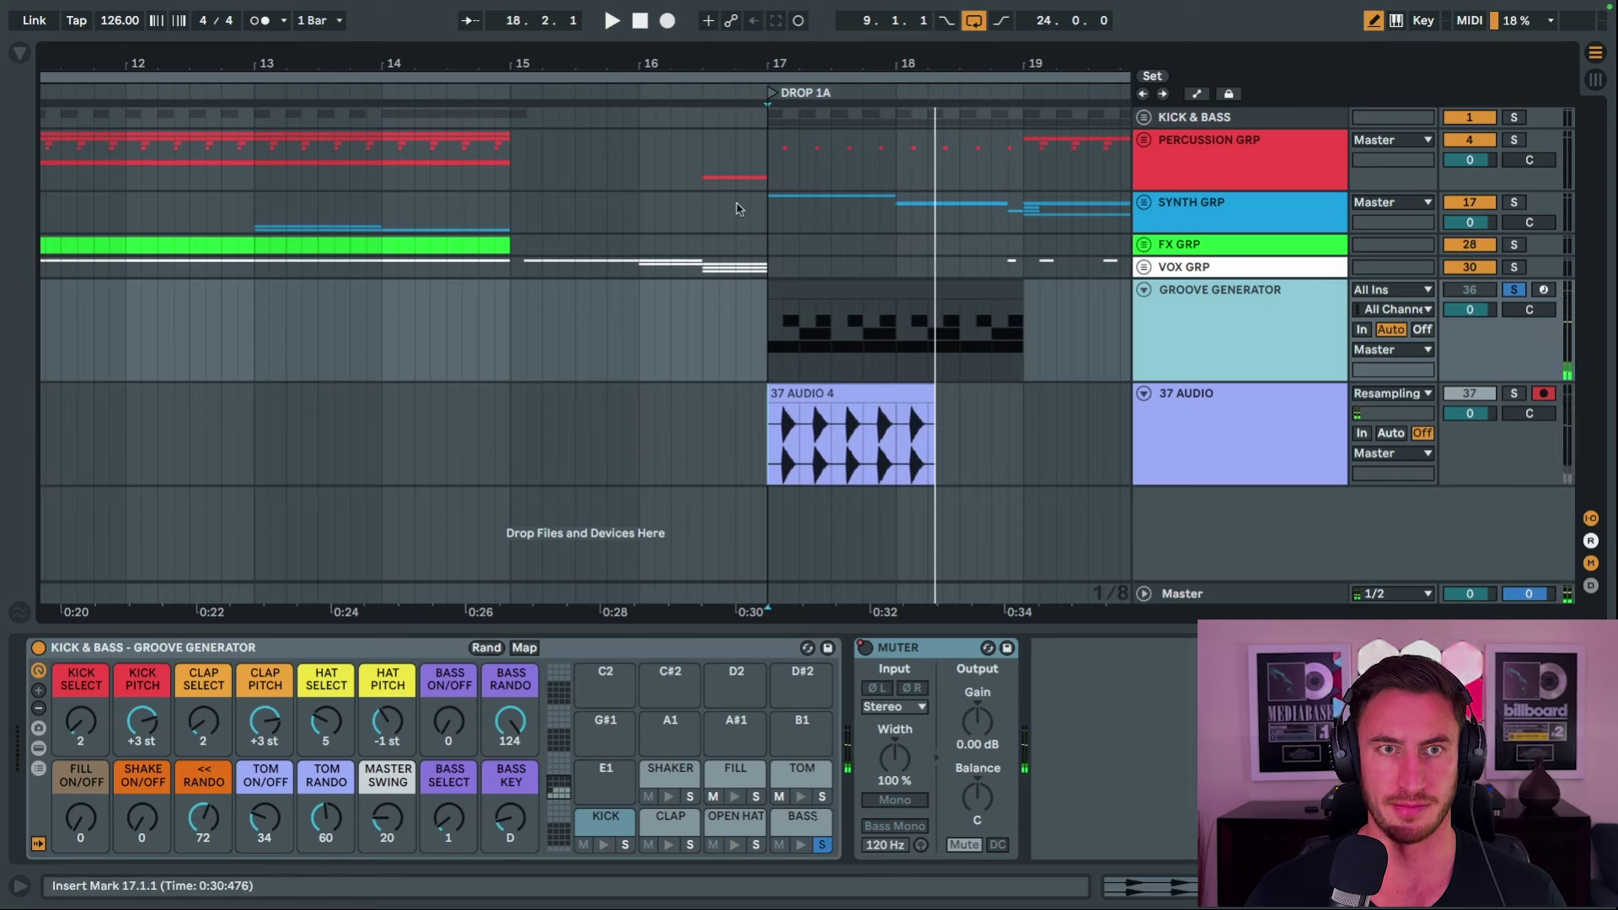
Record the groove generator's output from bar 17 onto the resampling track 37 AUDIO and select that track.
click(667, 21)
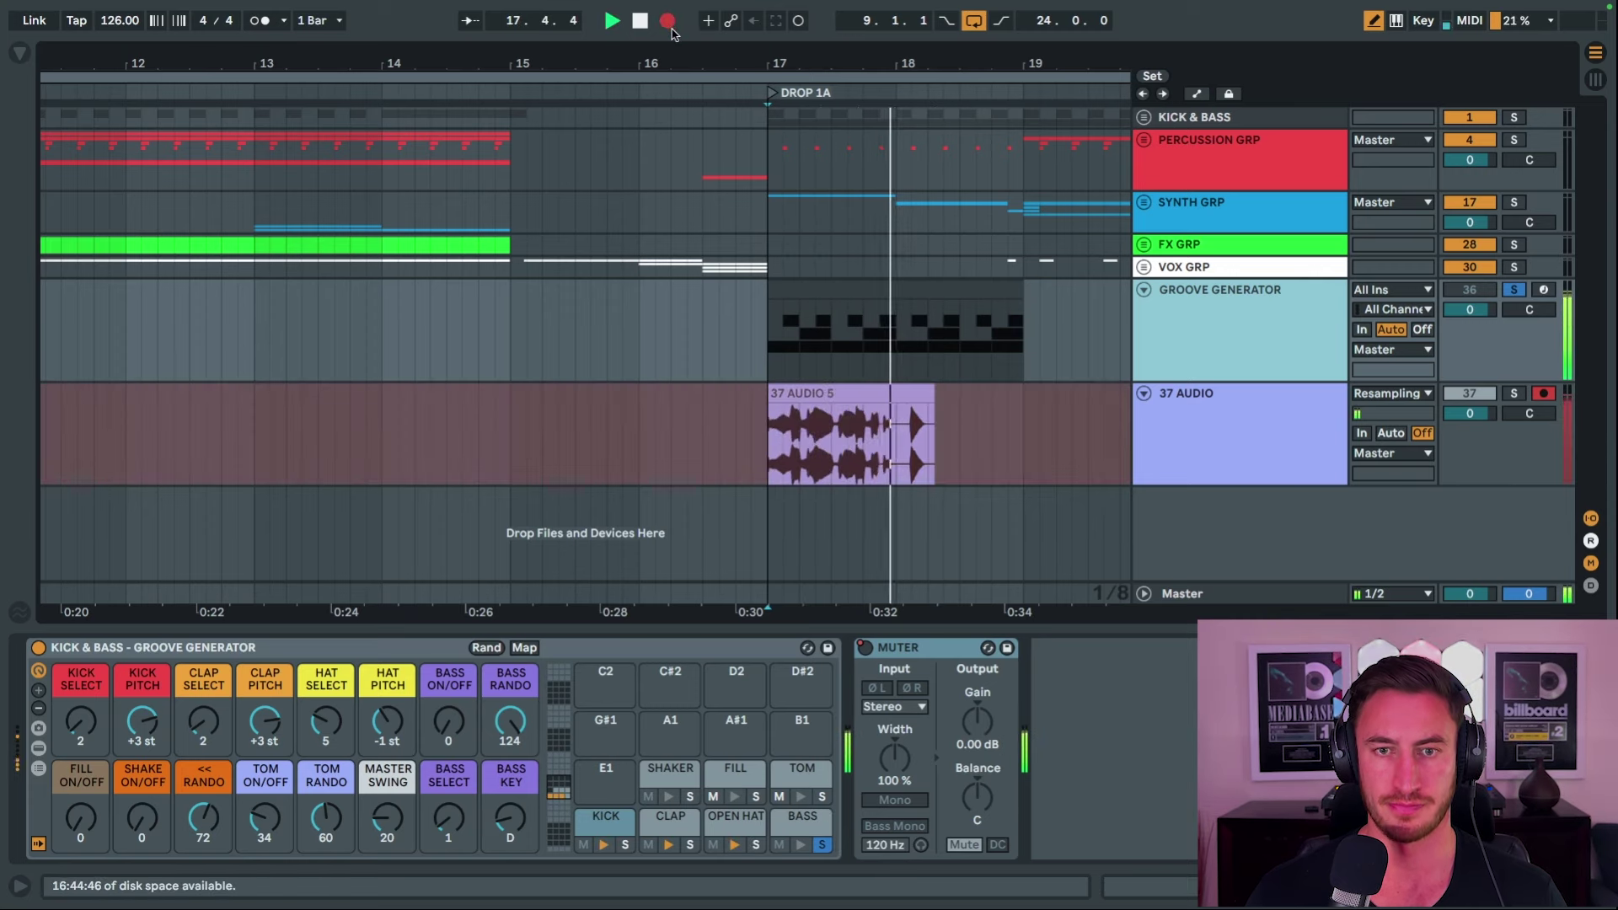
key(space)
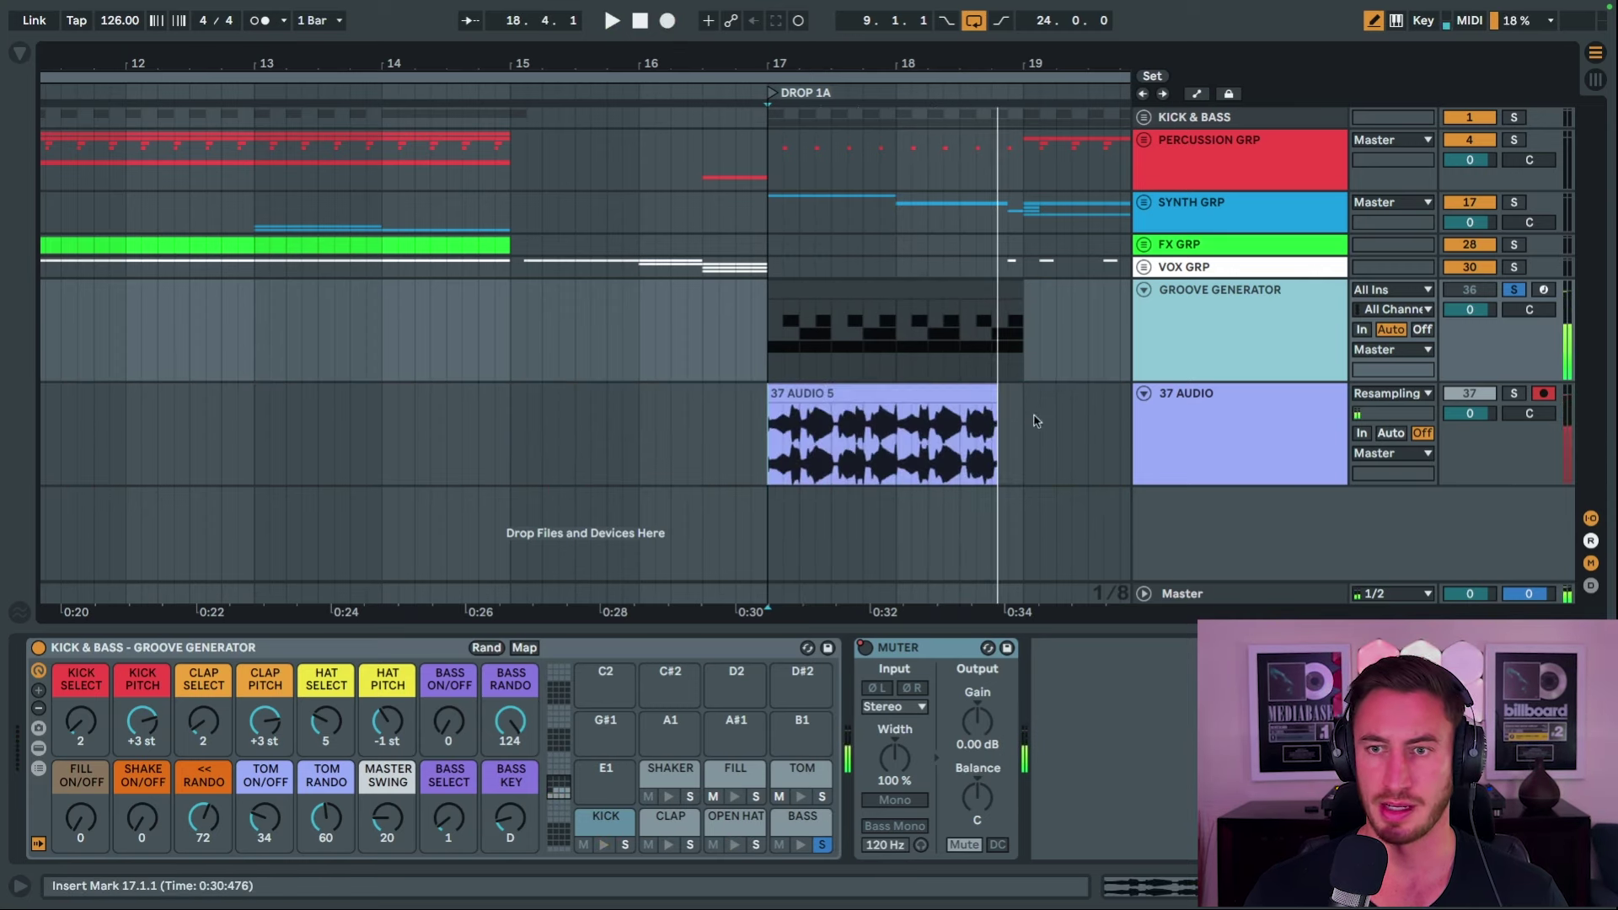
click(1184, 446)
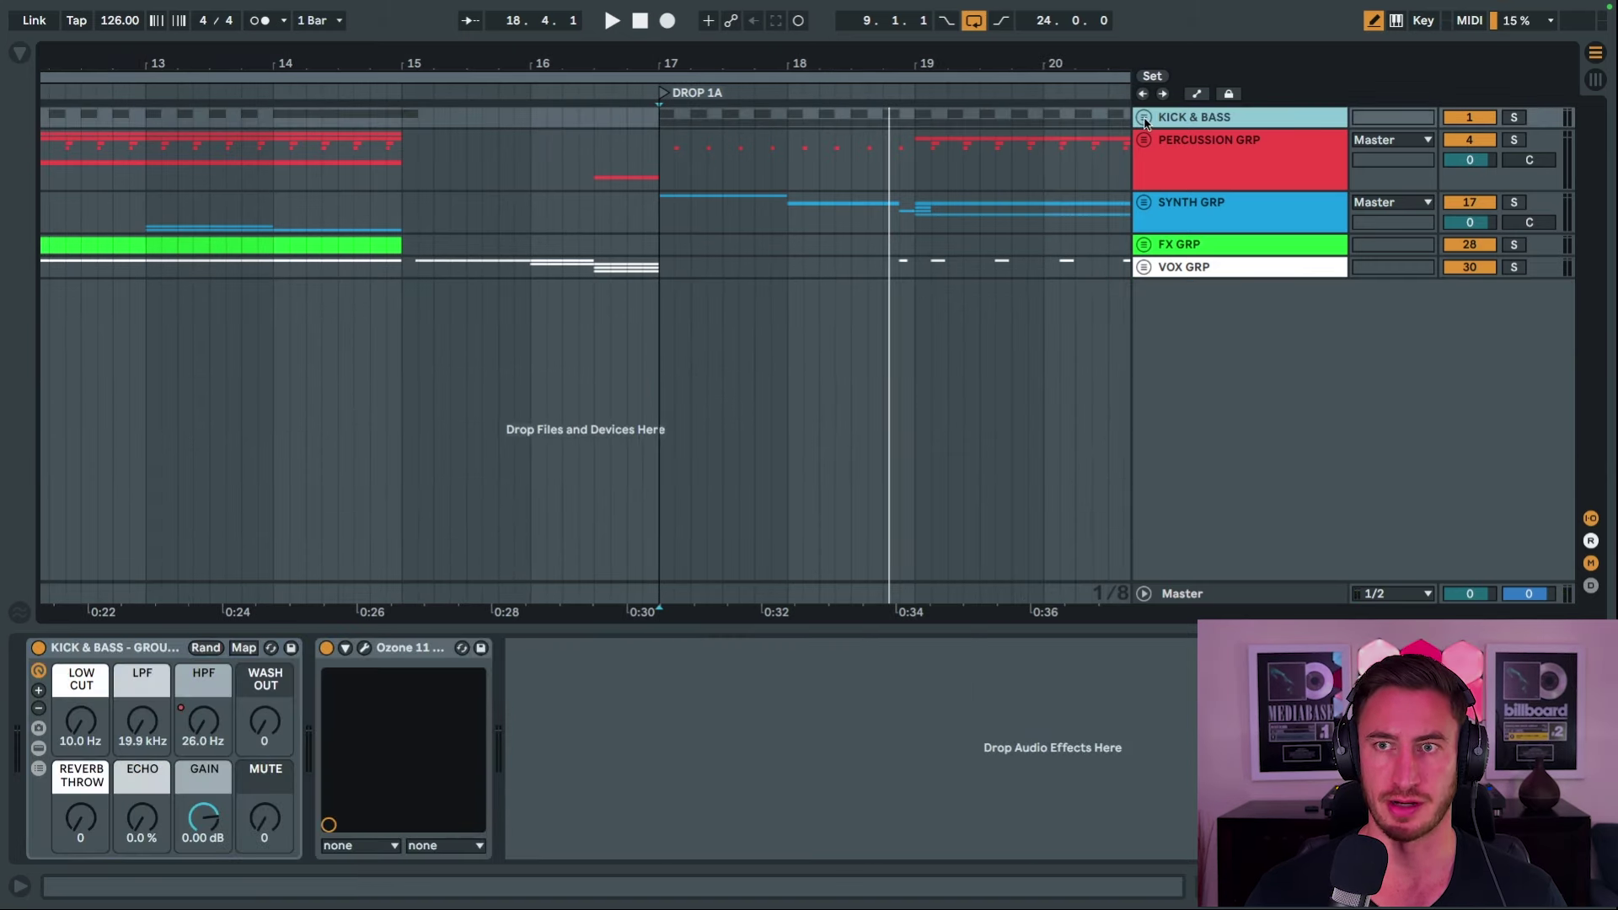
Unfold the KICK & BASS group and examine the effects chain on KICK 01.
click(1144, 118)
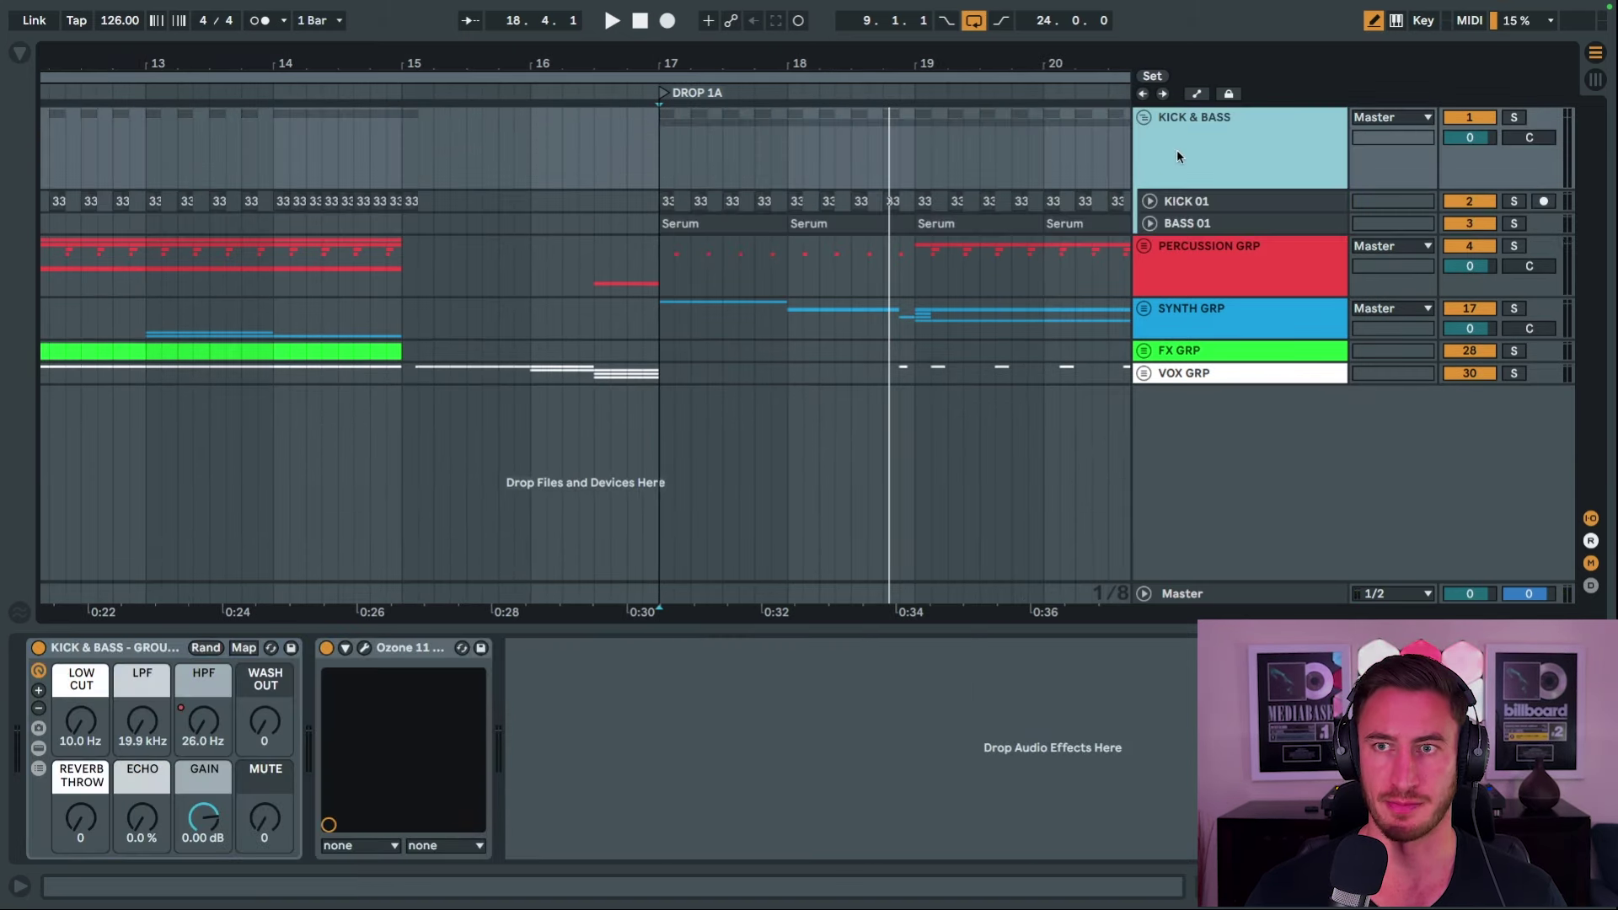
click(1293, 144)
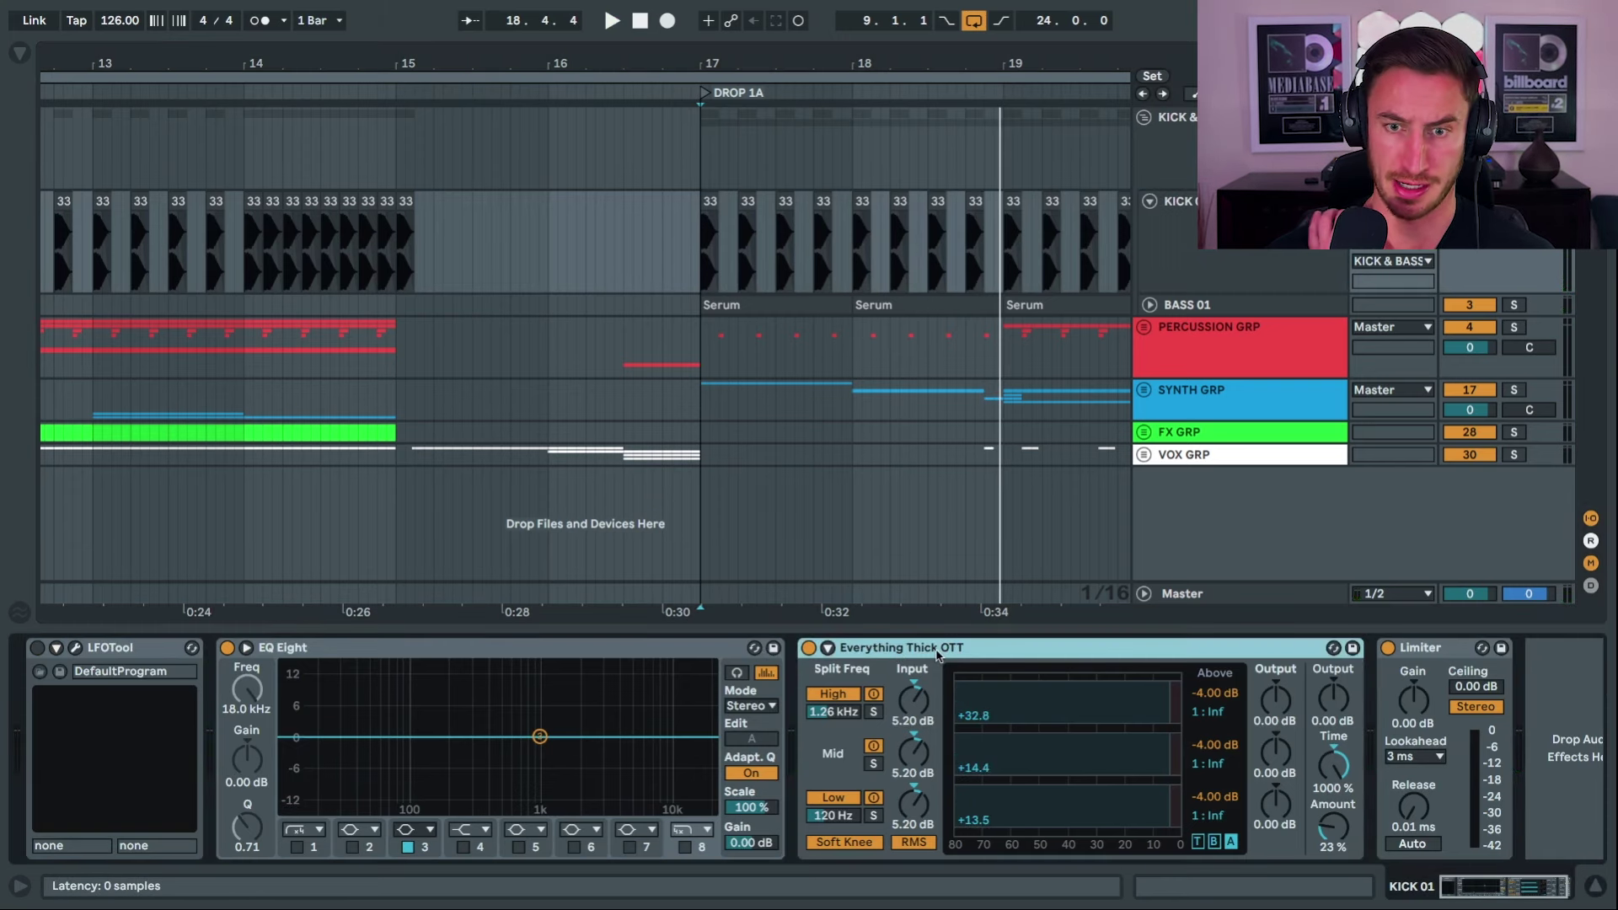
Unfold and solo BASS 01, then play its Serum patch from bar 17 with the synth window open.
click(1469, 304)
click(1149, 305)
click(1514, 305)
click(74, 648)
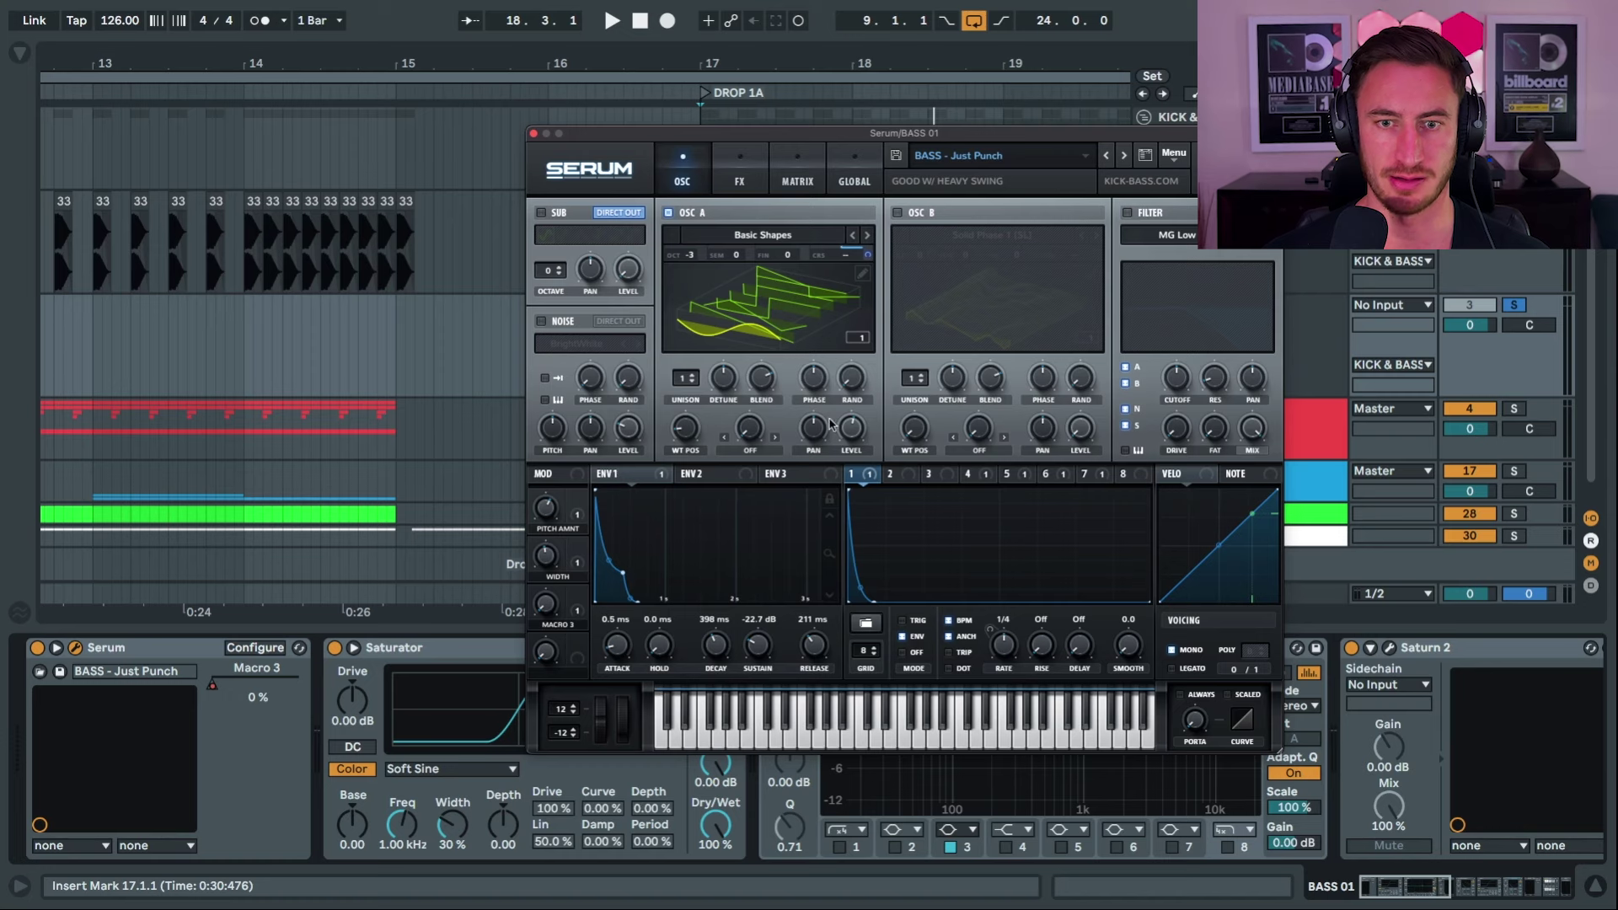
key(space)
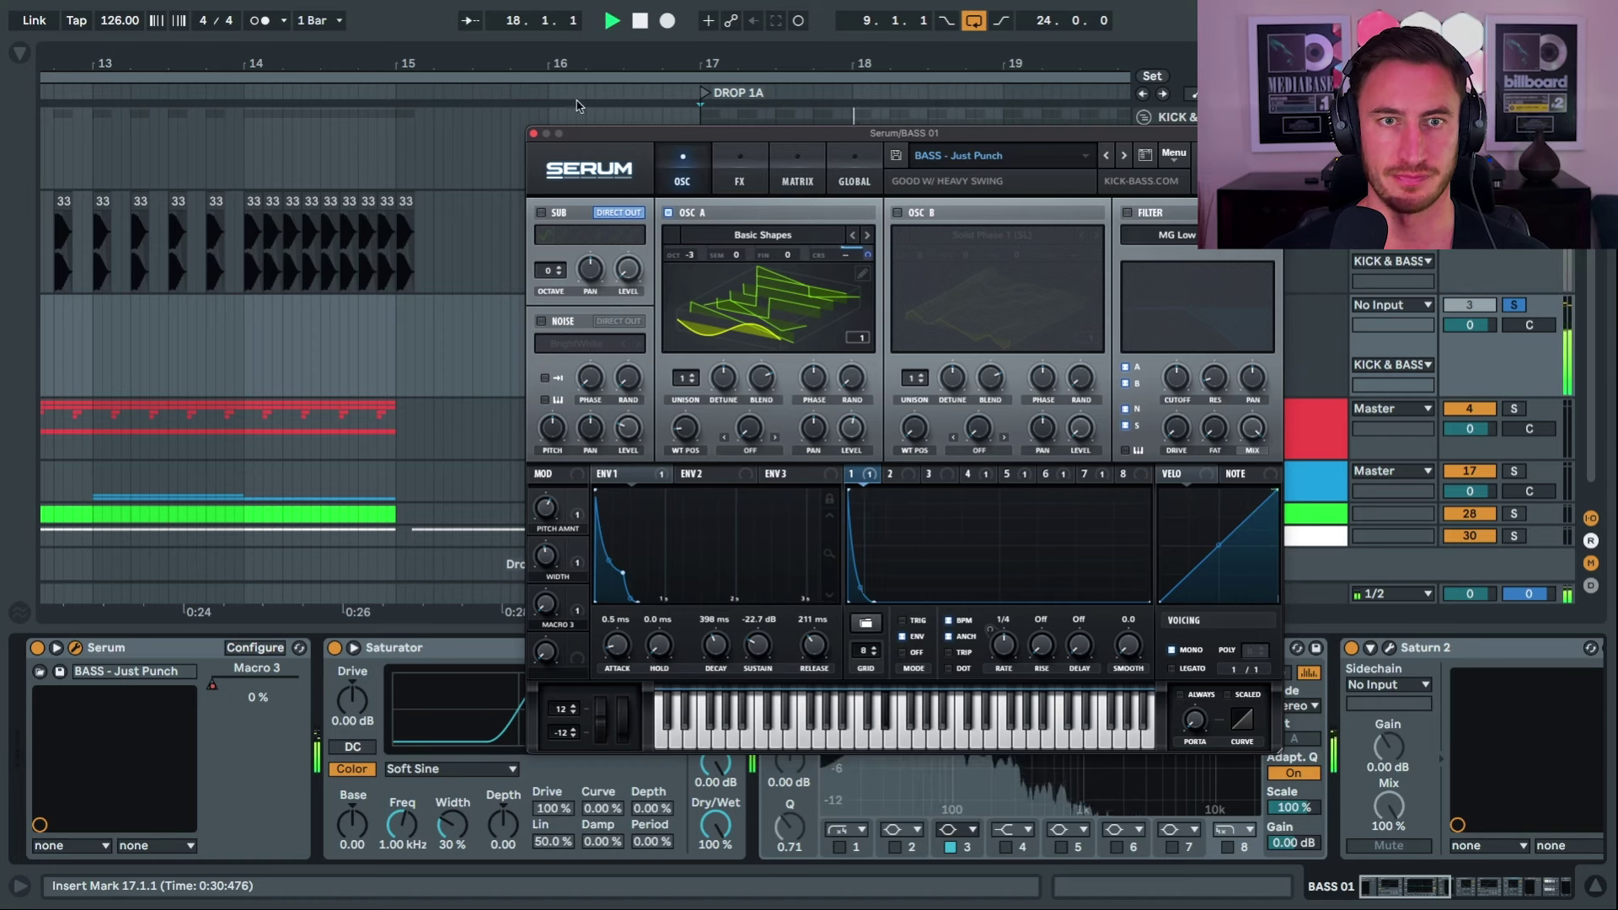
click(534, 135)
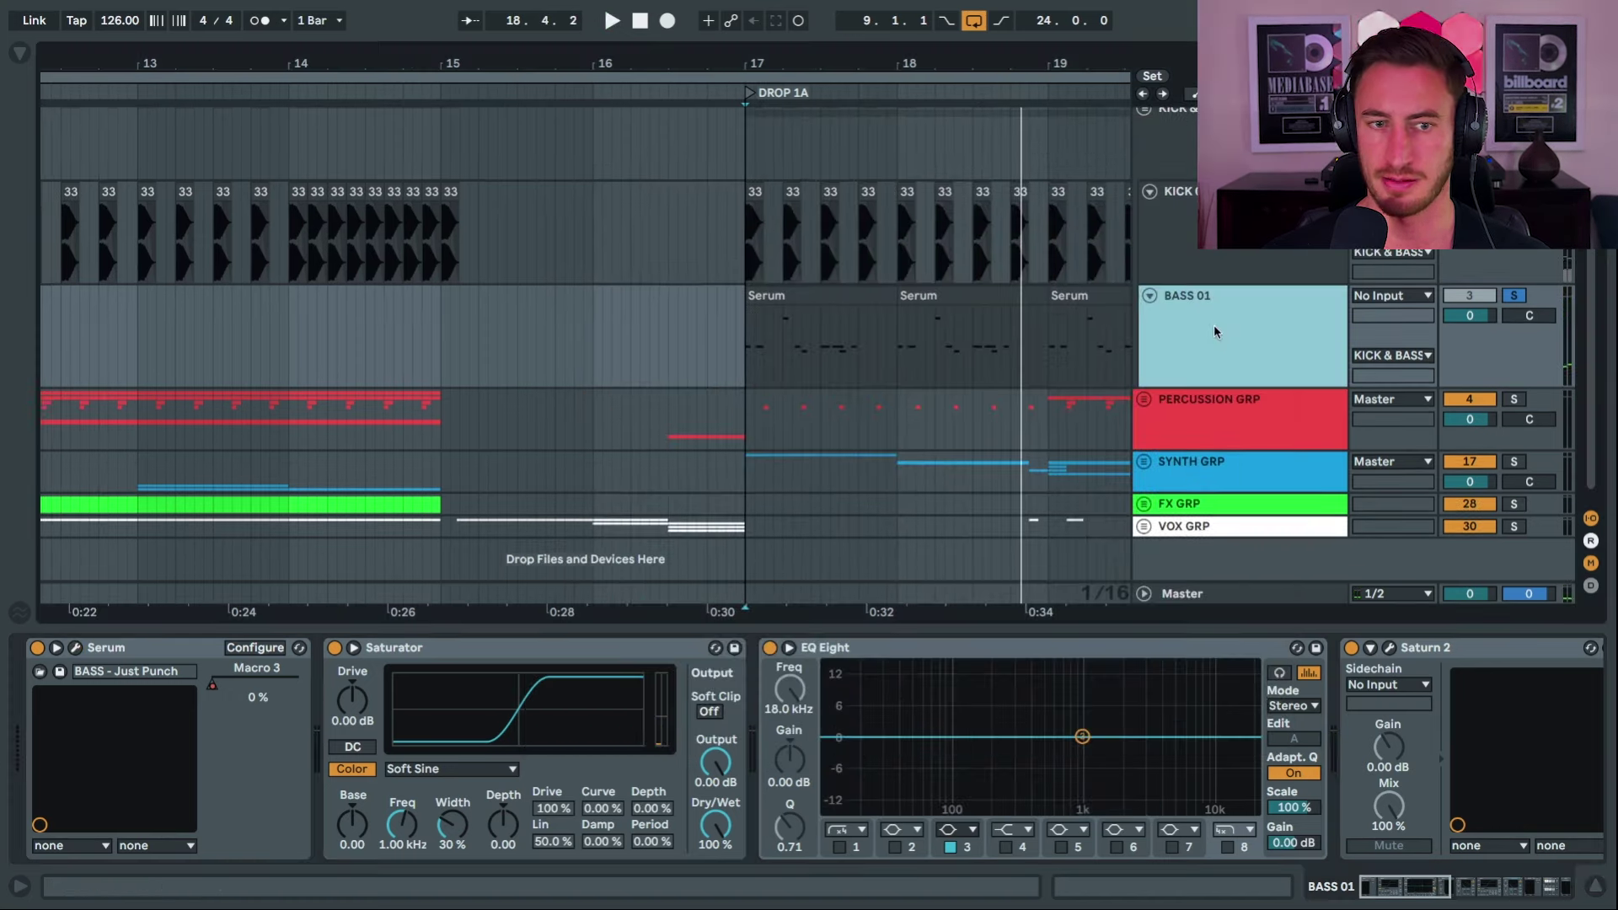
Play the bass through its Saturator and Saturn 2, comparing the sound with Saturn 2 bypassed and enabled.
click(451, 656)
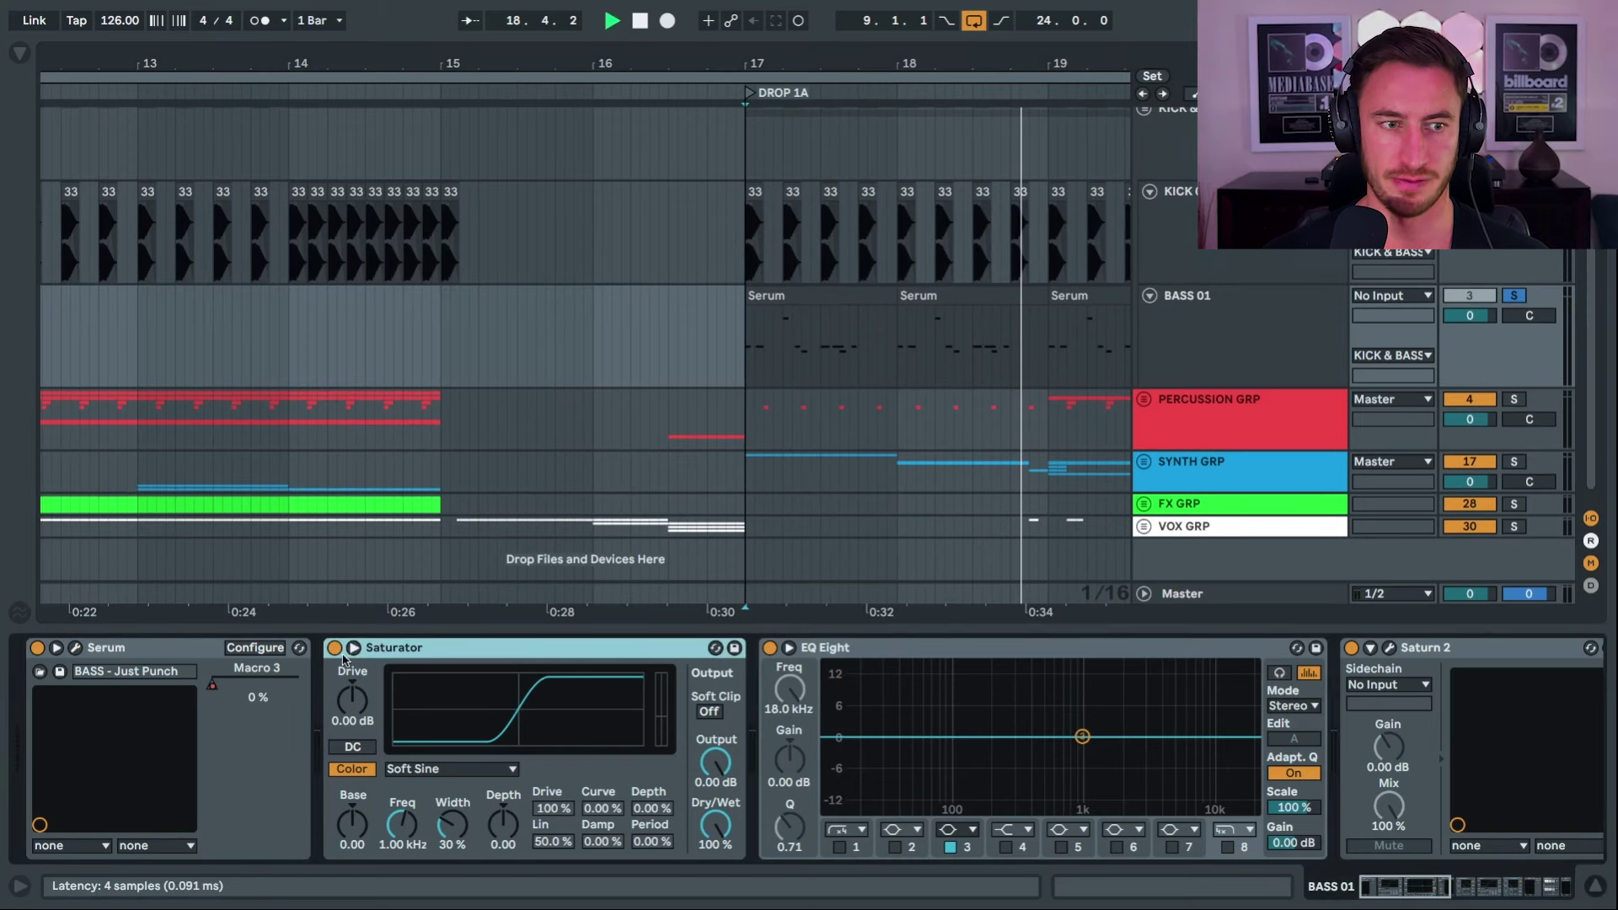
key(space)
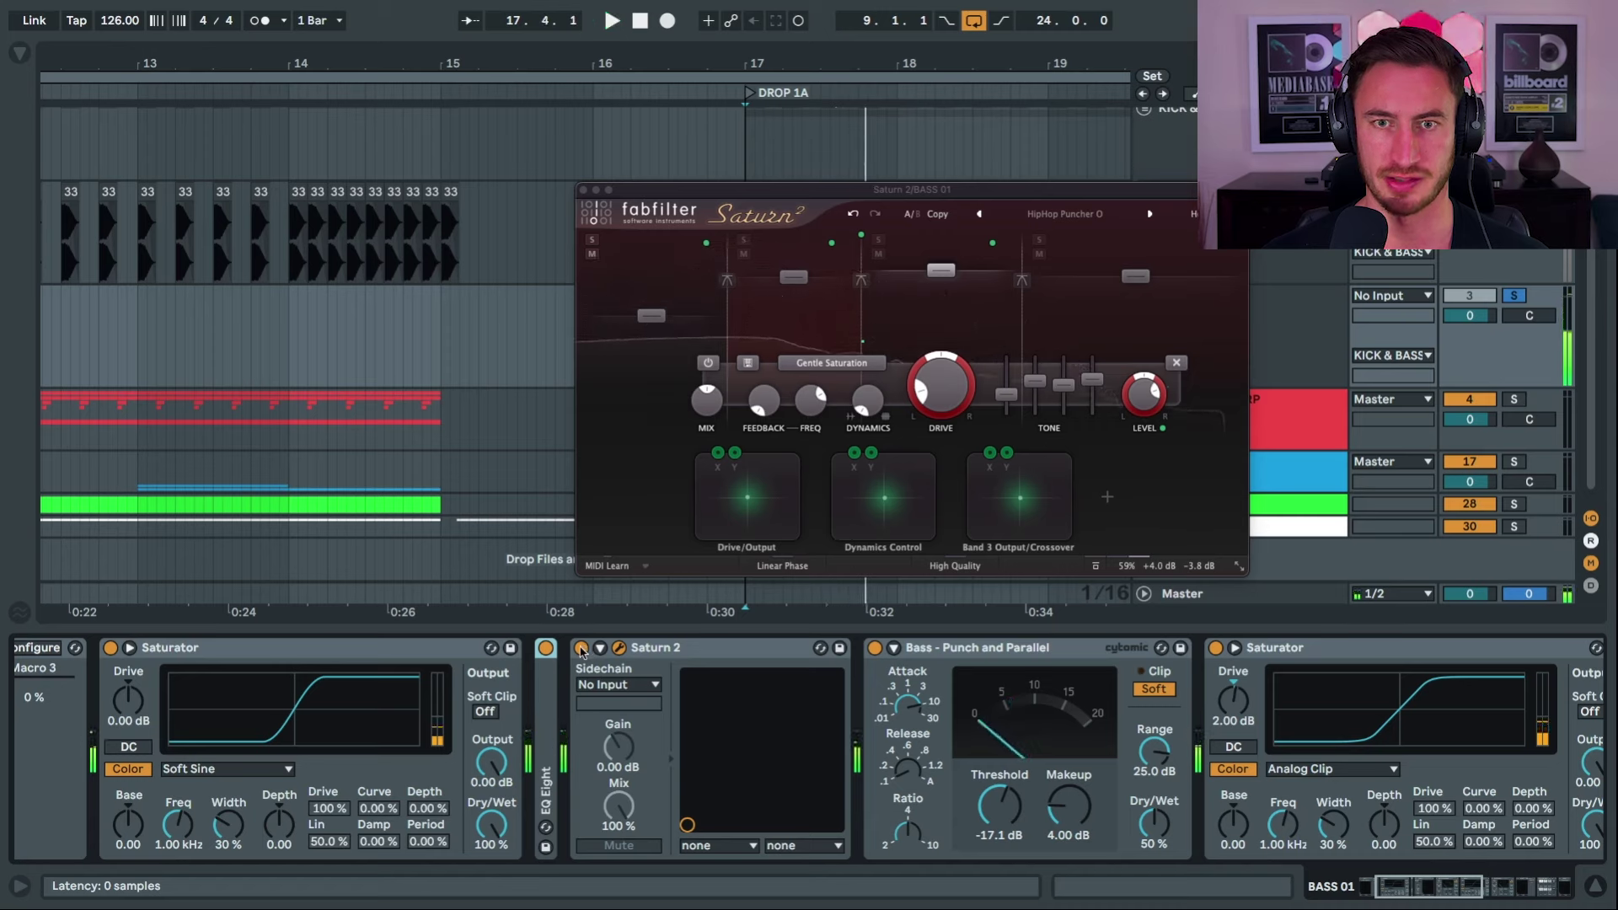
key(space)
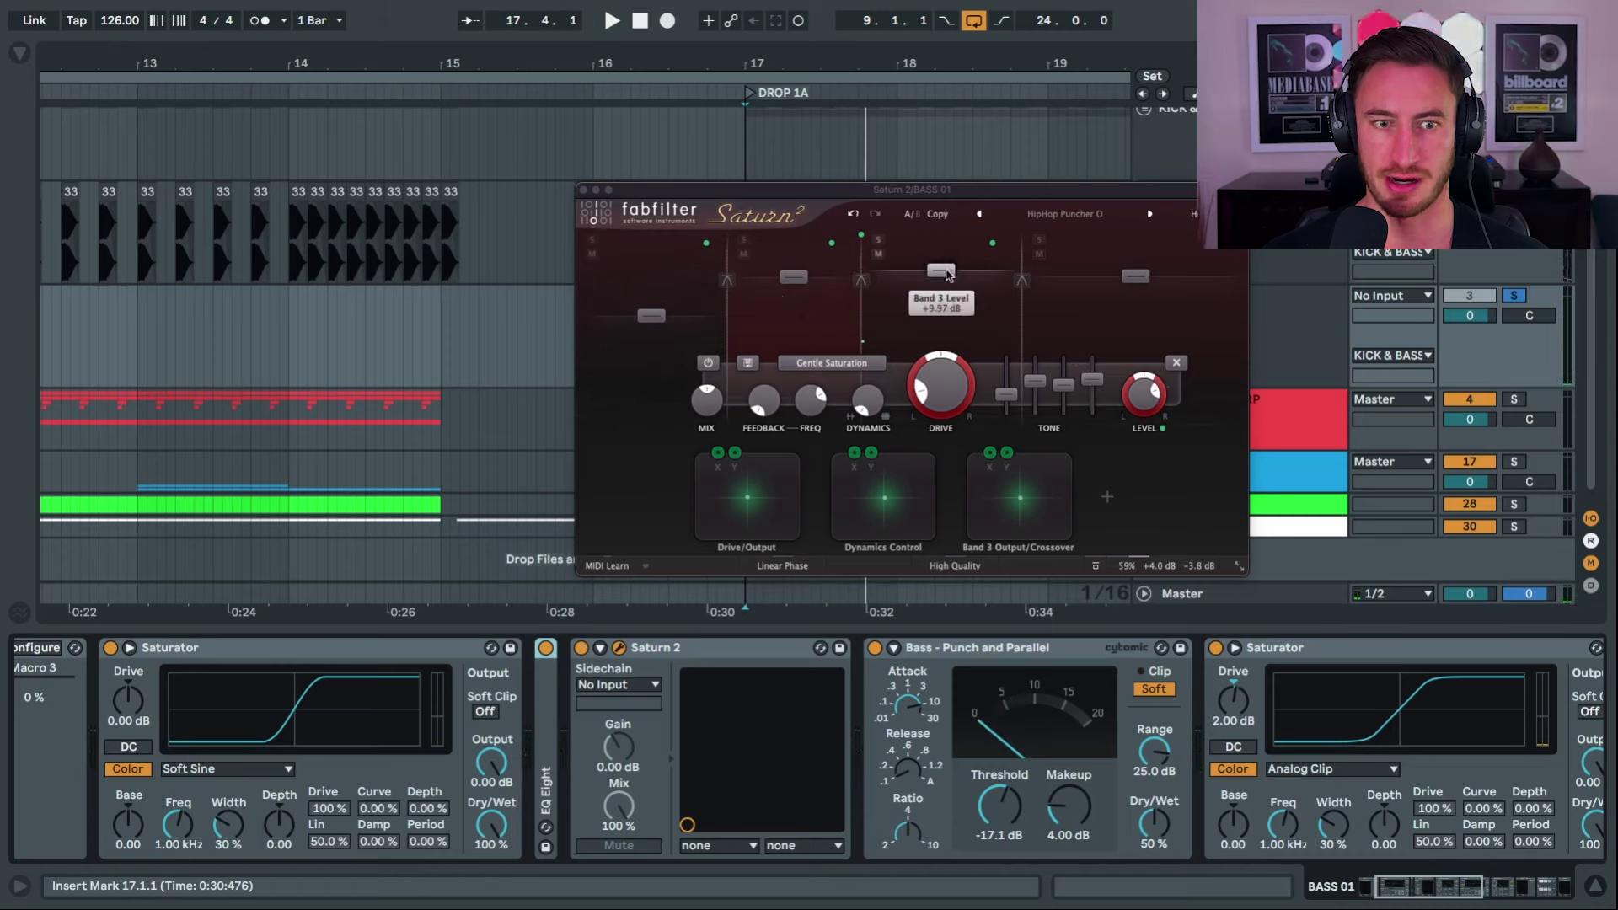
click(582, 649)
key(space)
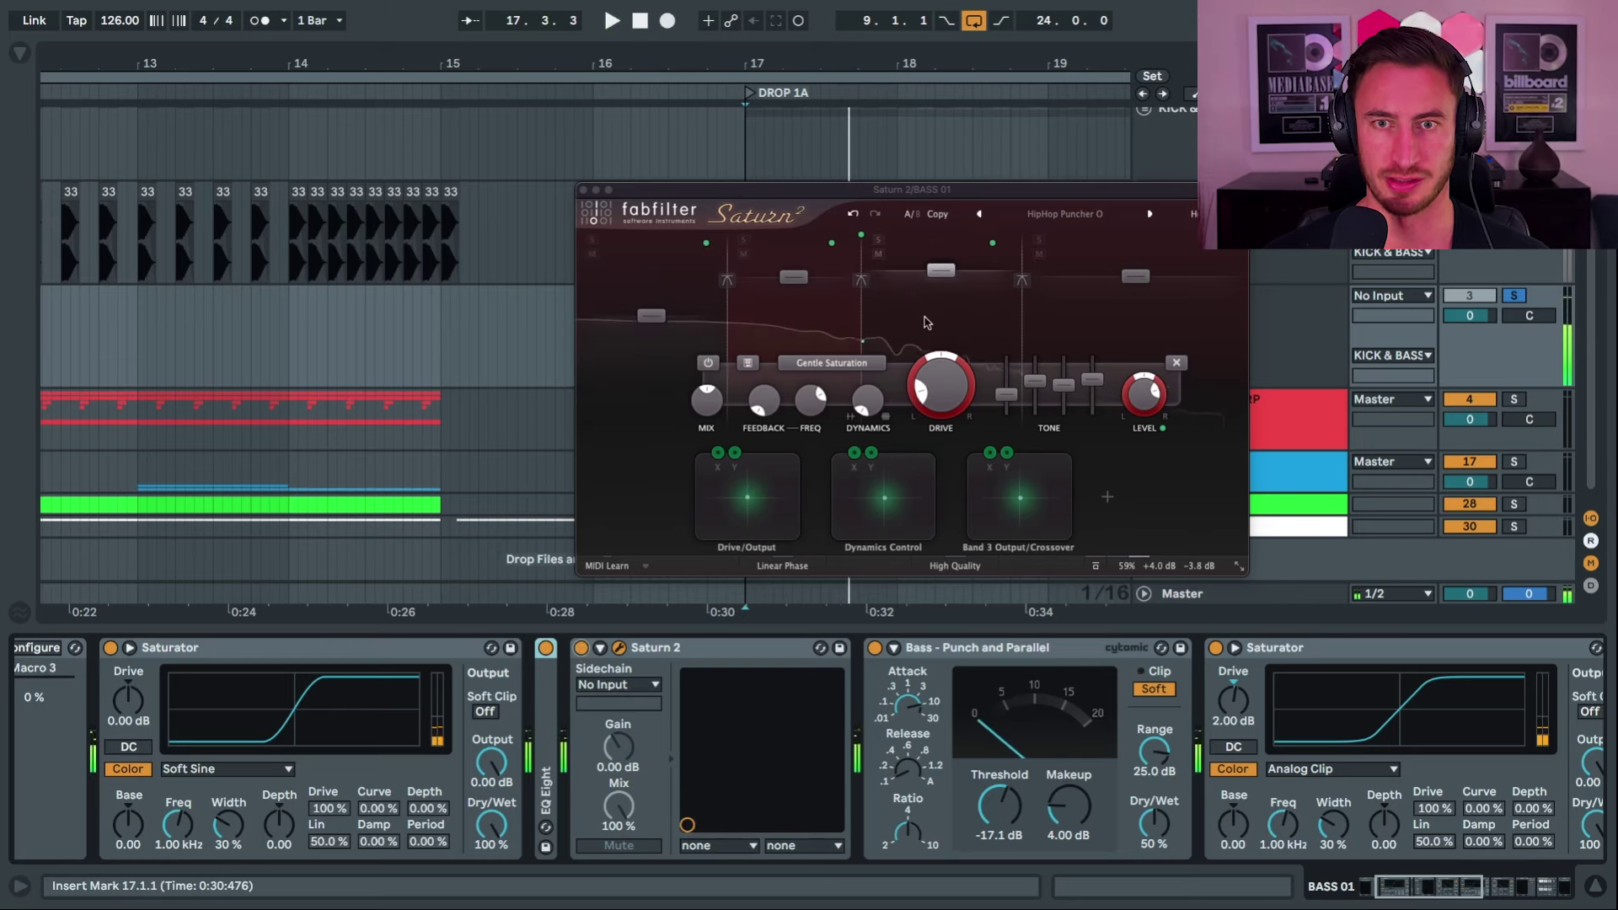
Close the Saturn 2 window, then examine and play the bass through the Punch and Parallel compressor, second Saturator and Glue Compressor.
click(584, 191)
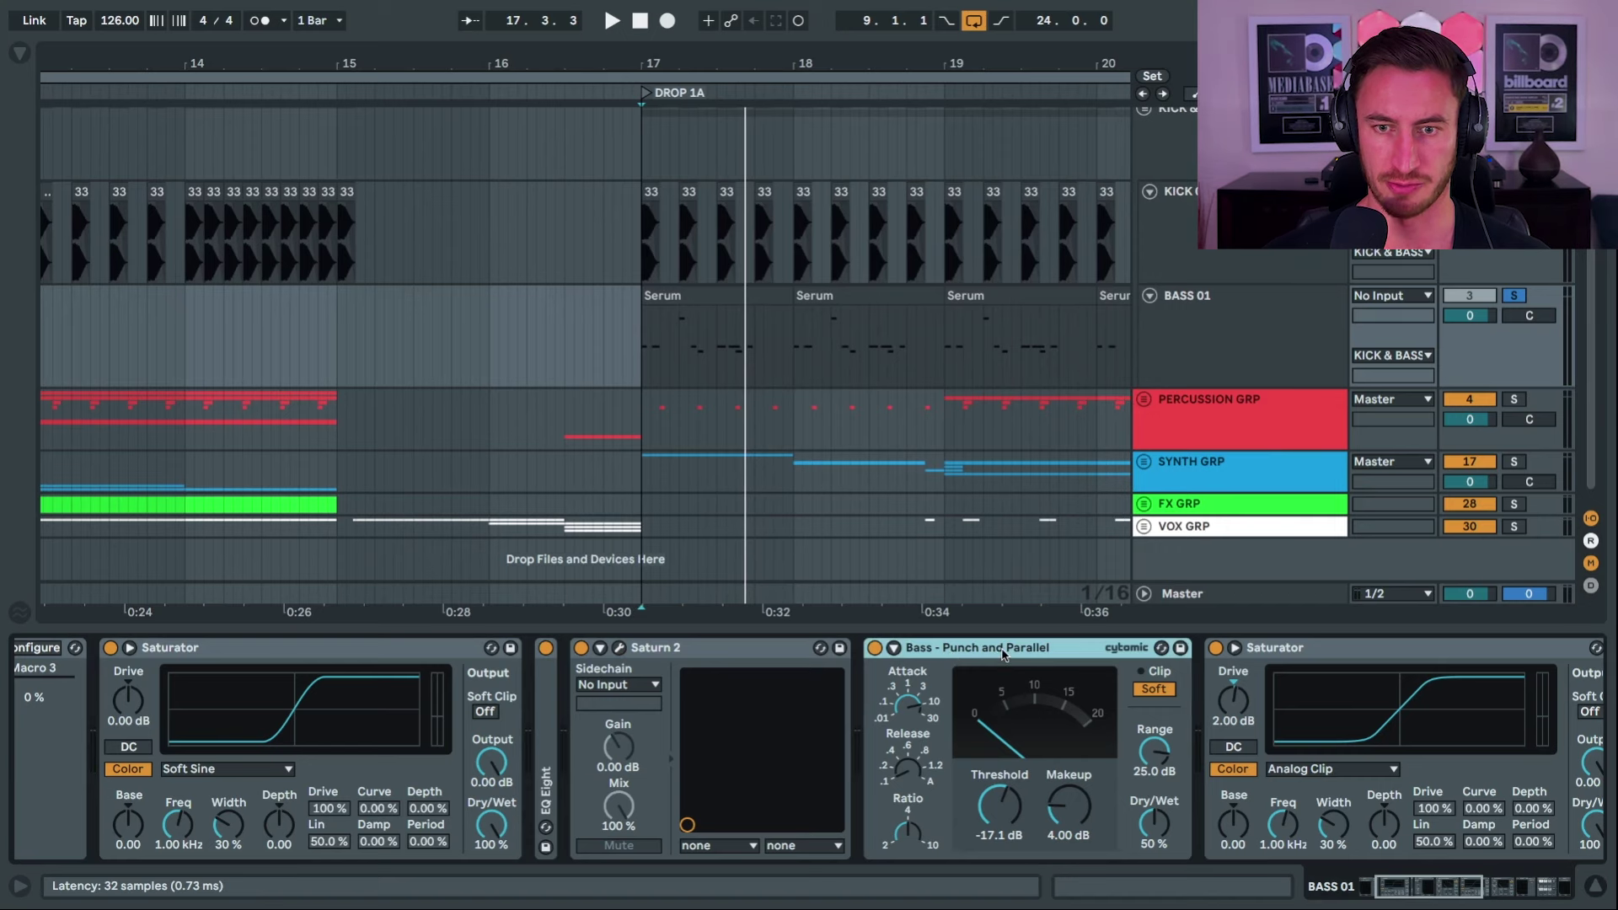
scroll(1002, 655, right, 6)
click(807, 651)
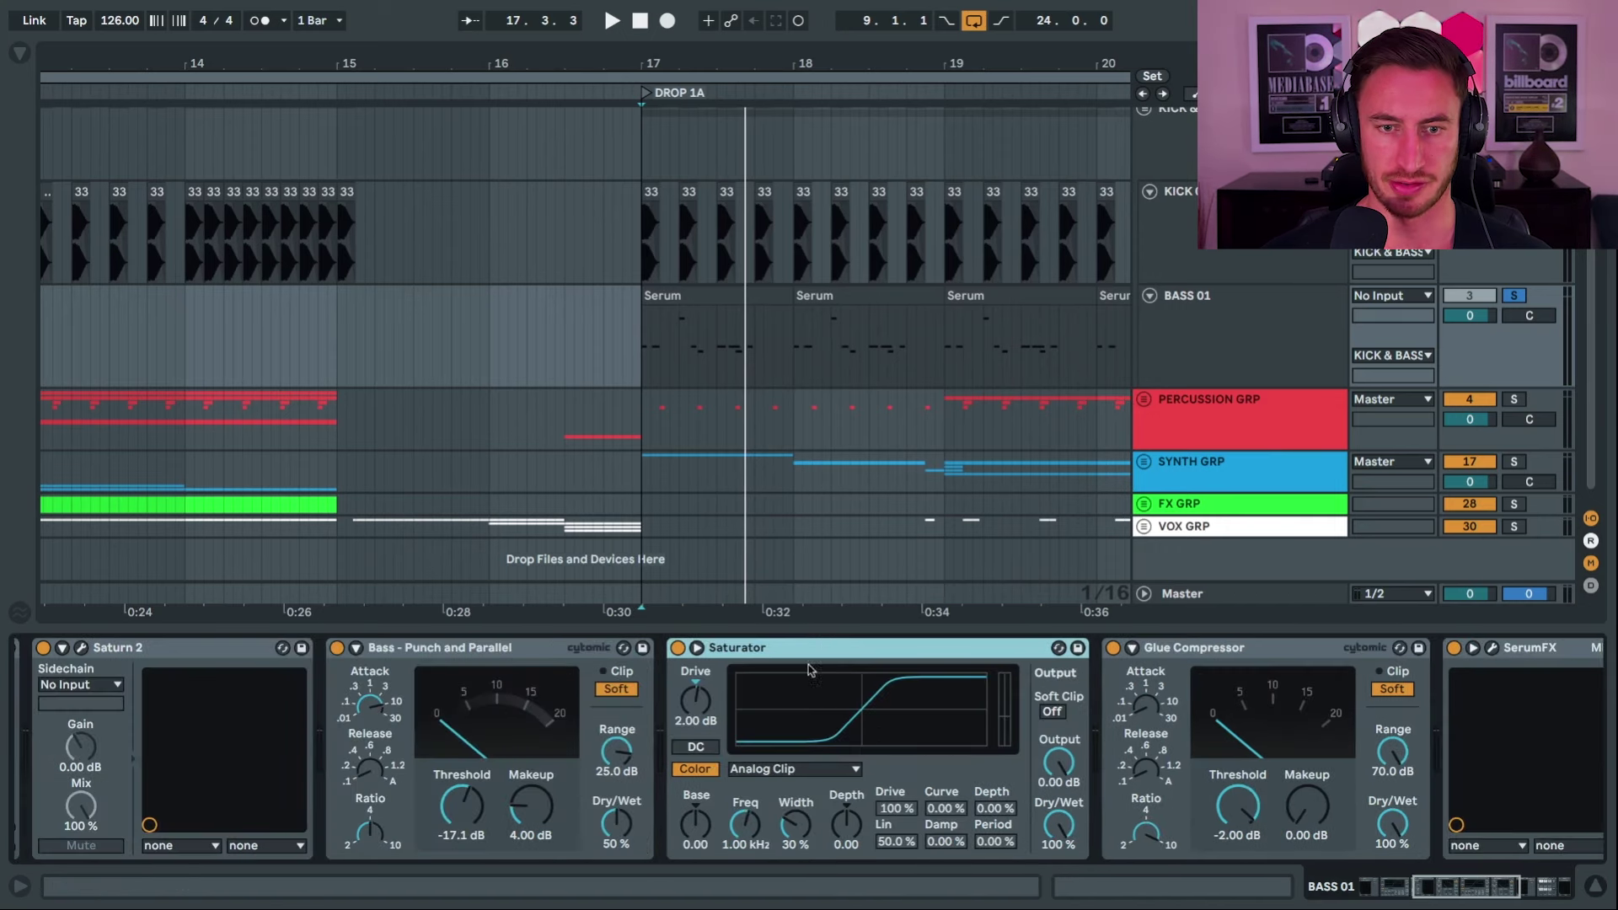
scroll(885, 763, right, 2)
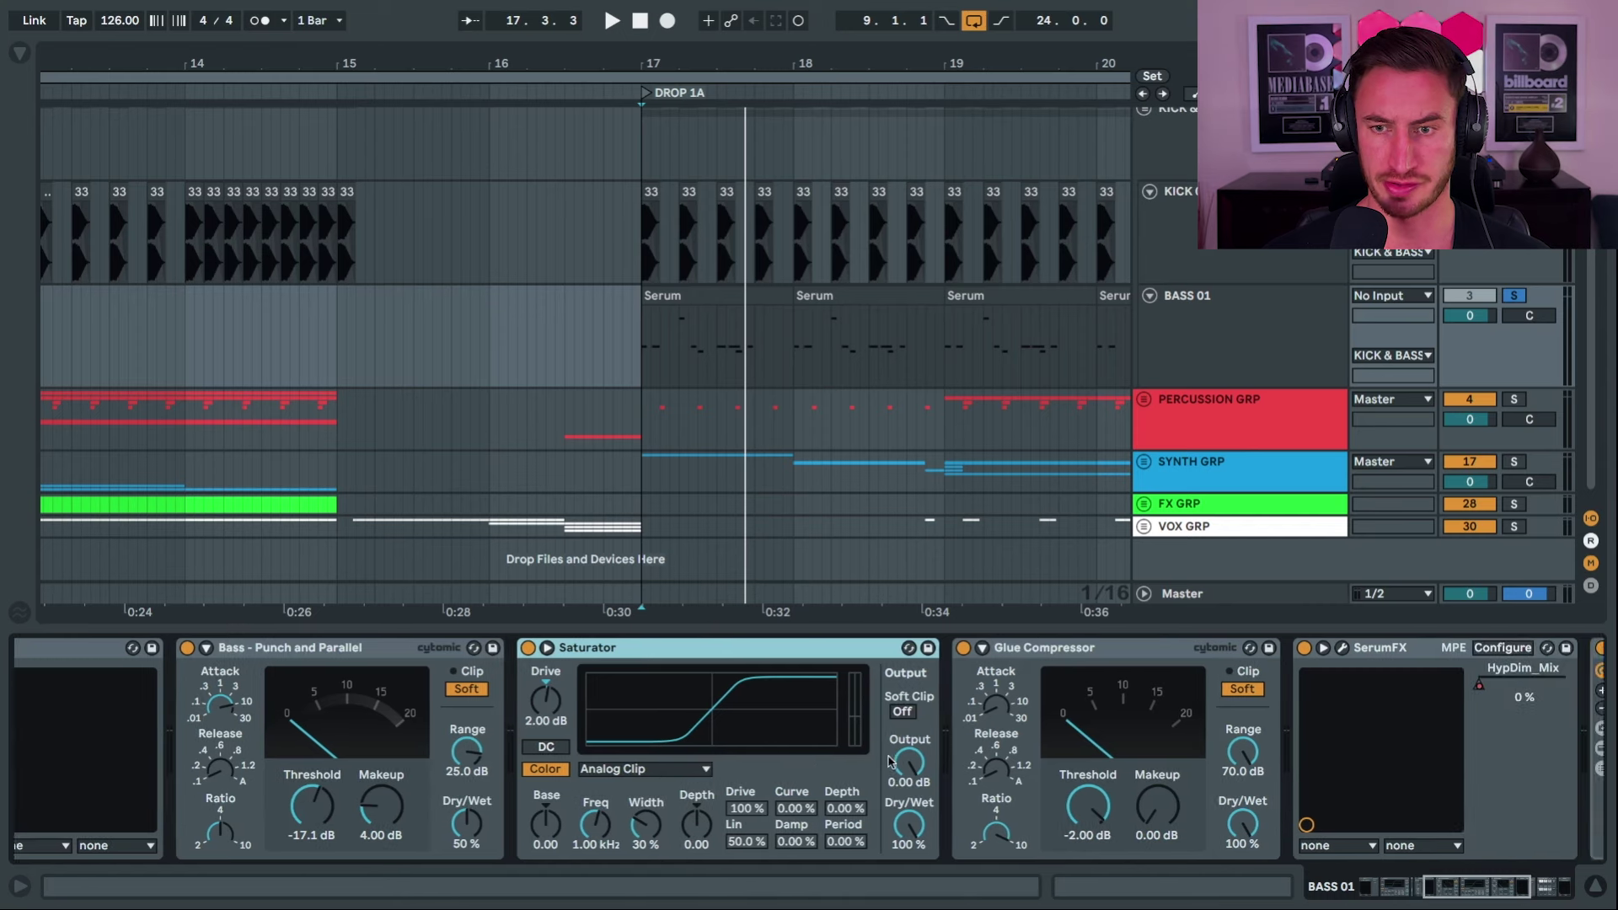
click(1035, 650)
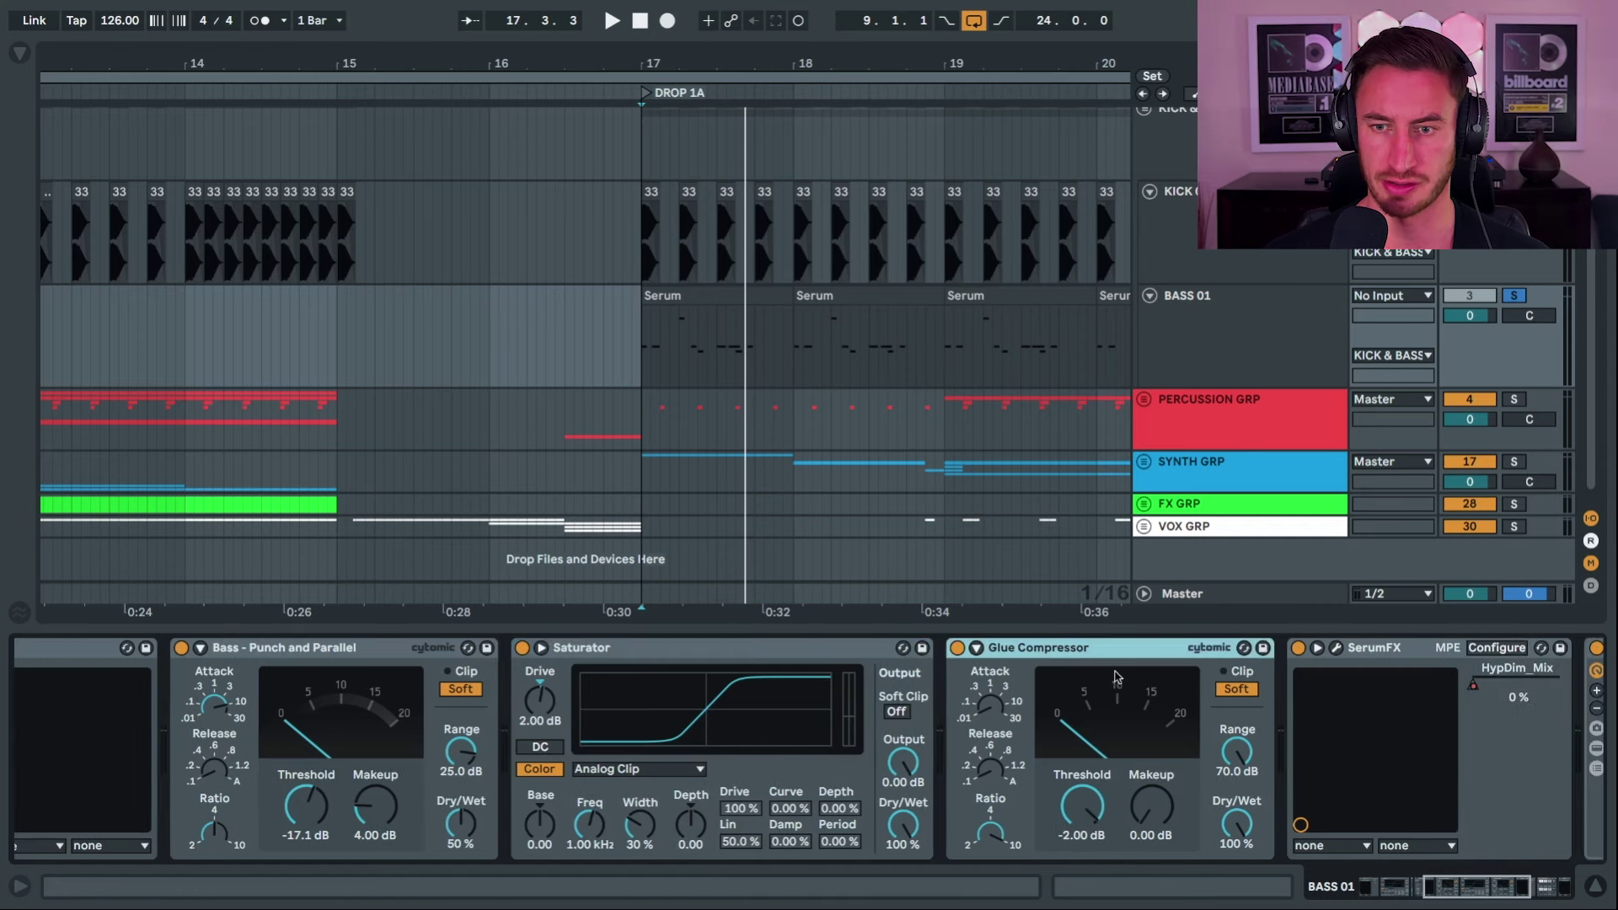
key(space)
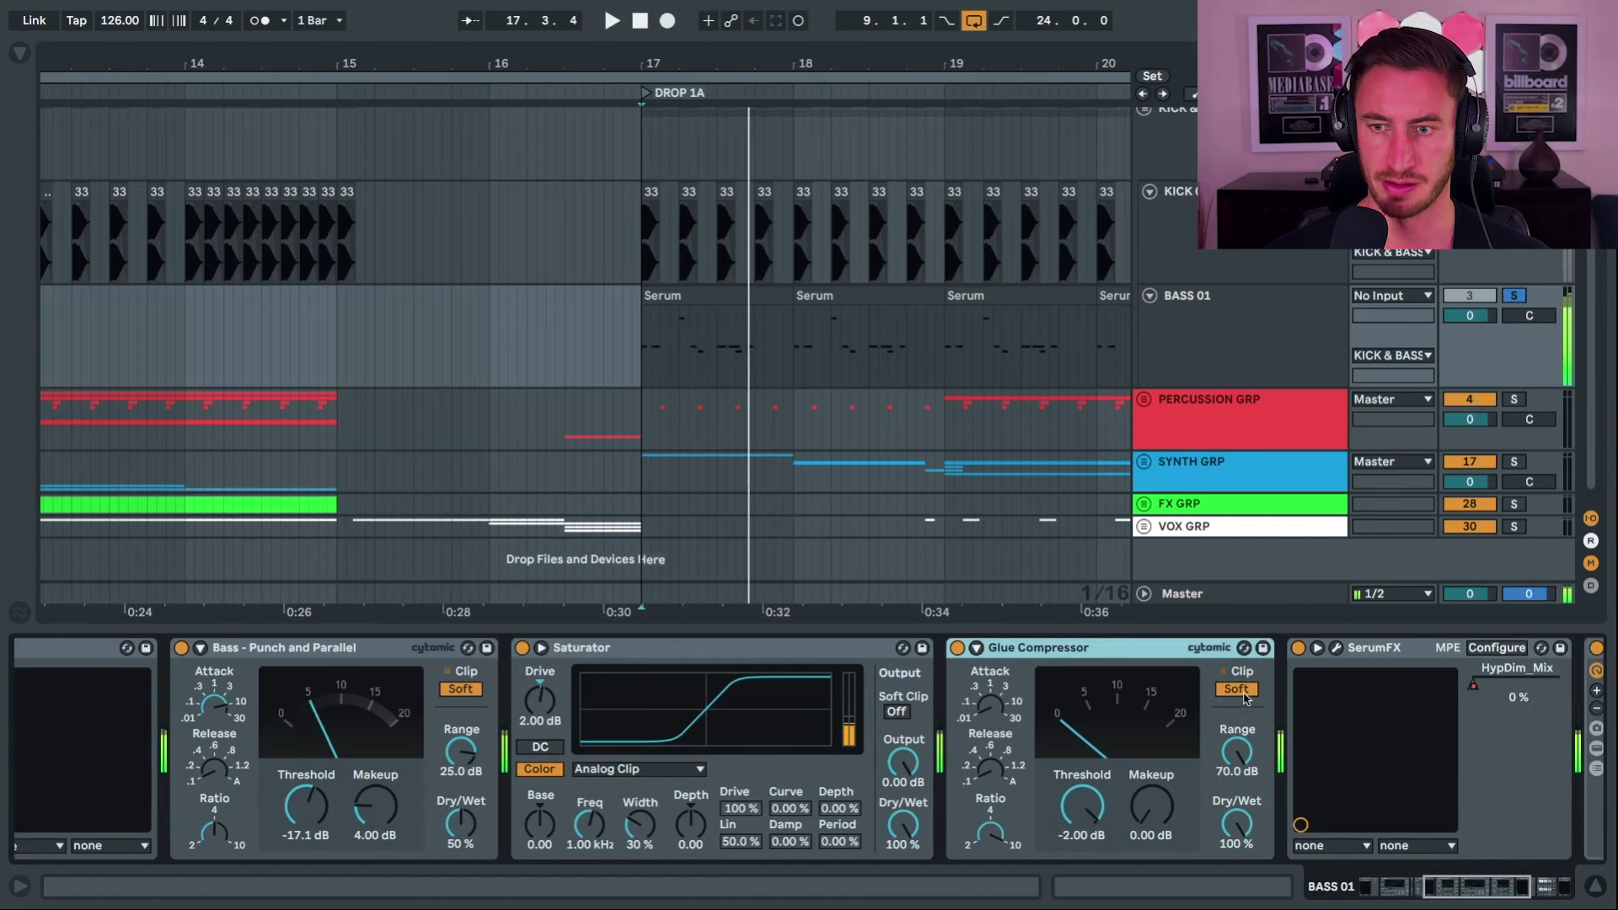
key(space)
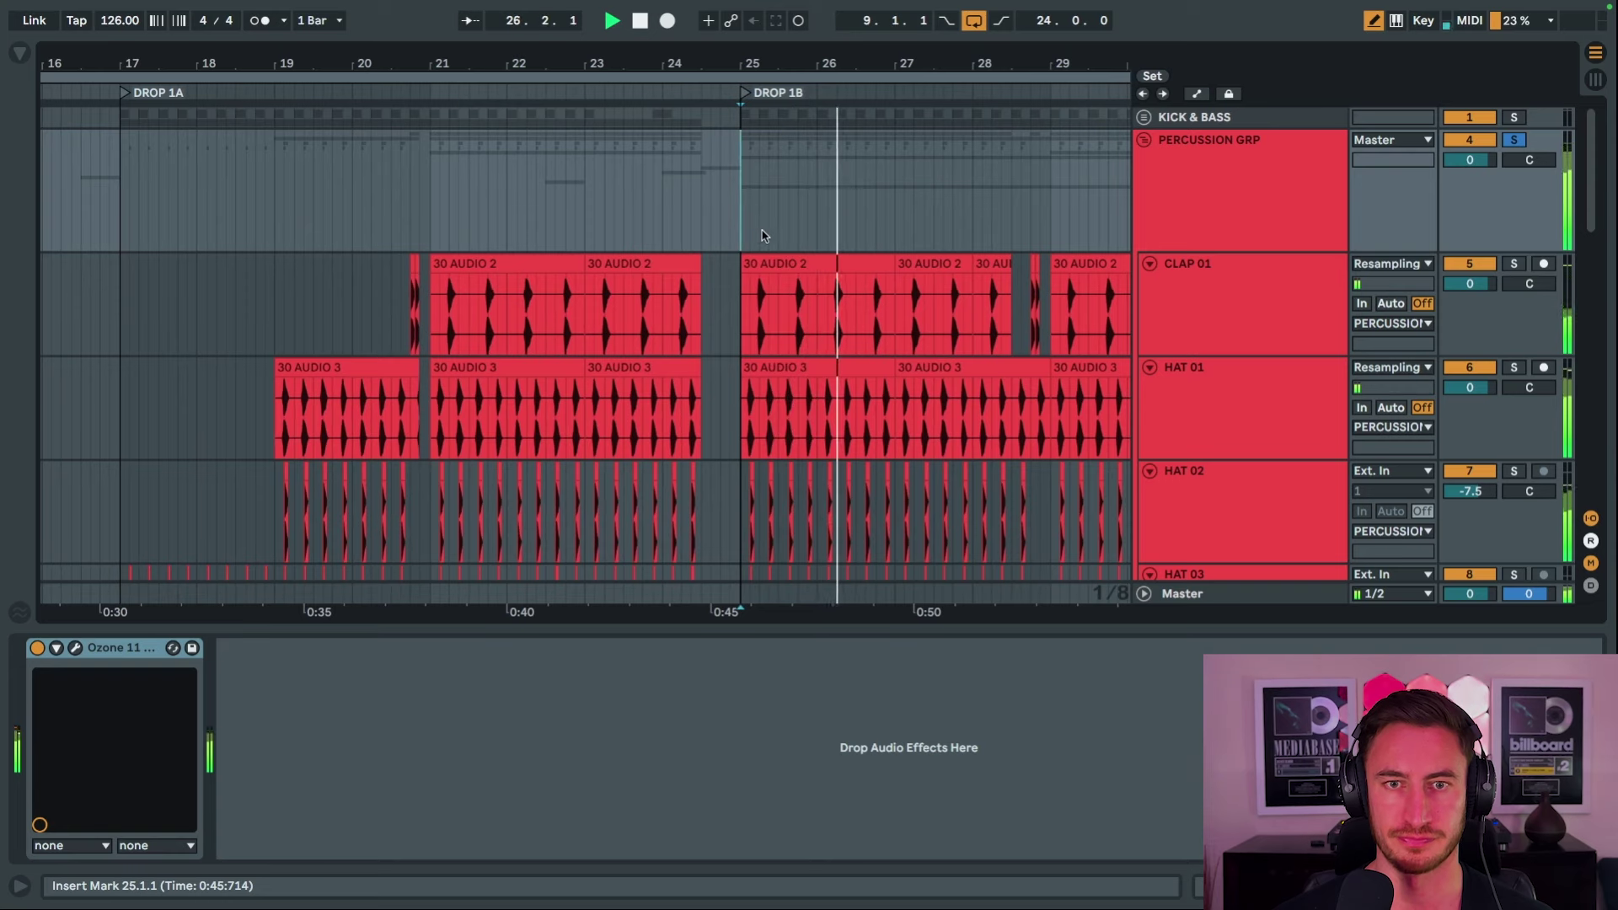
Stop the percussion group's playback, solo CLAP 01 and play the clap from bar 25.
key(space)
click(1265, 293)
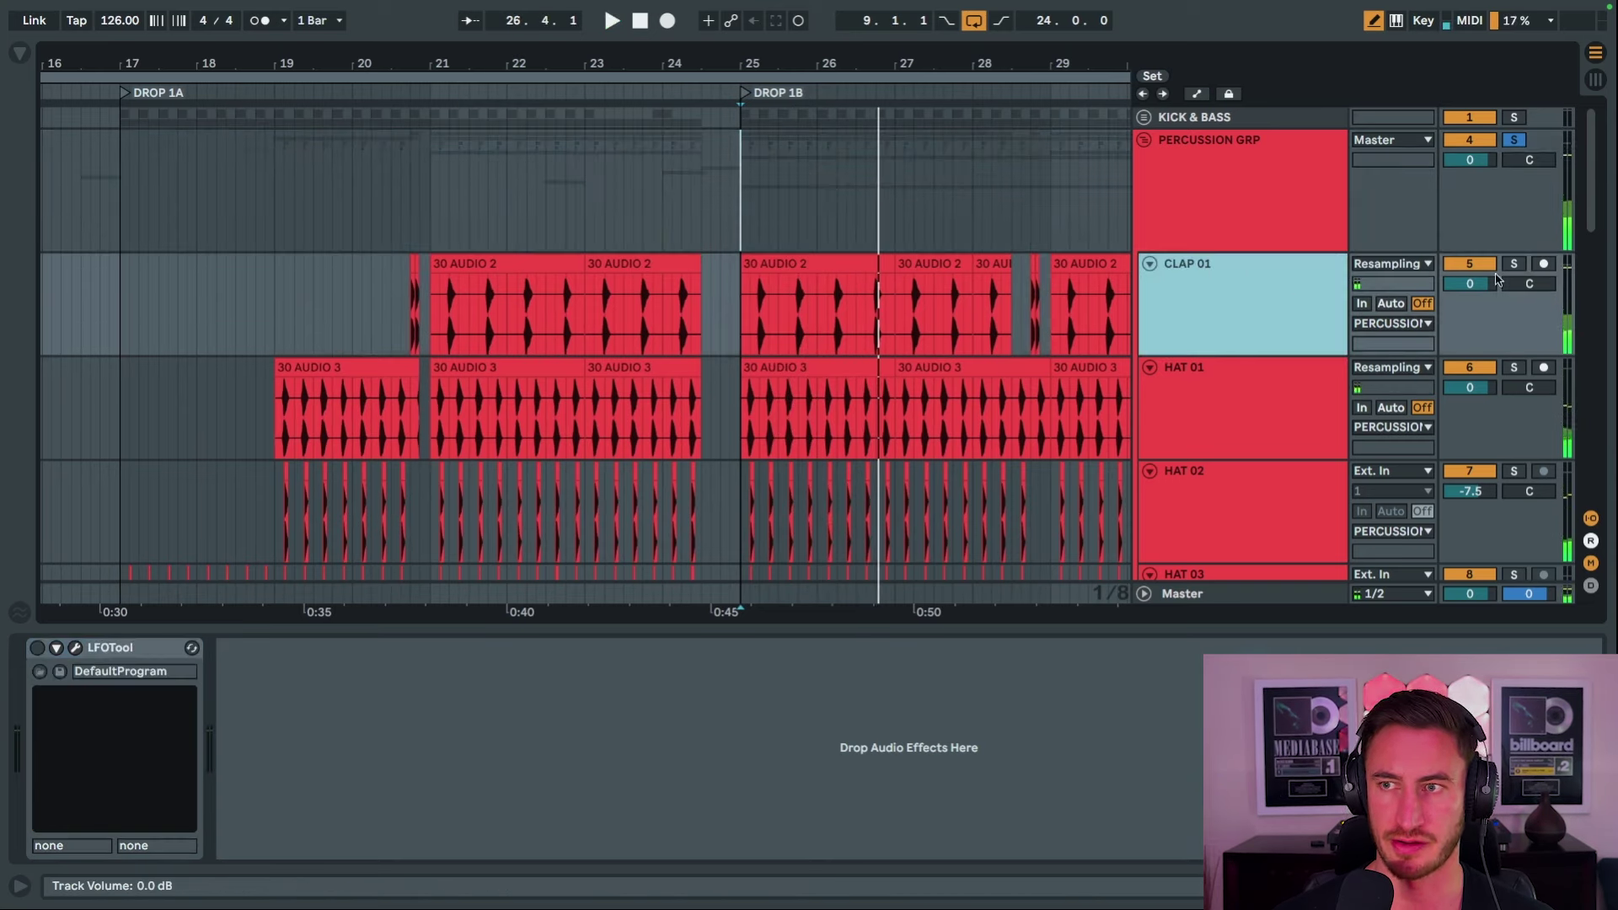
click(1514, 264)
click(1249, 276)
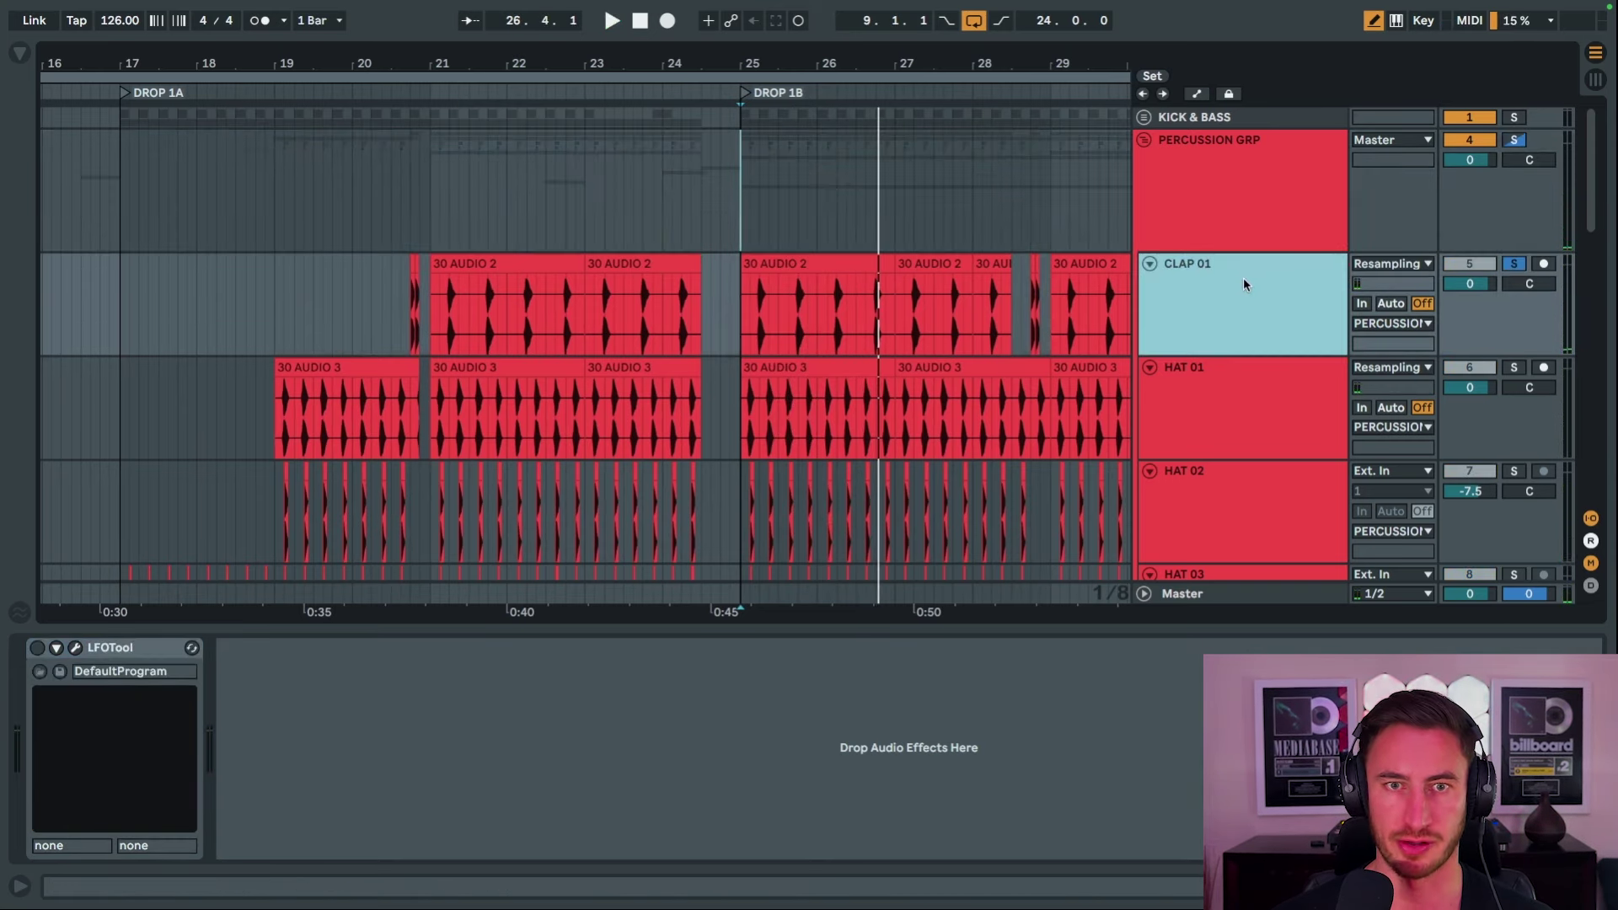
key(space)
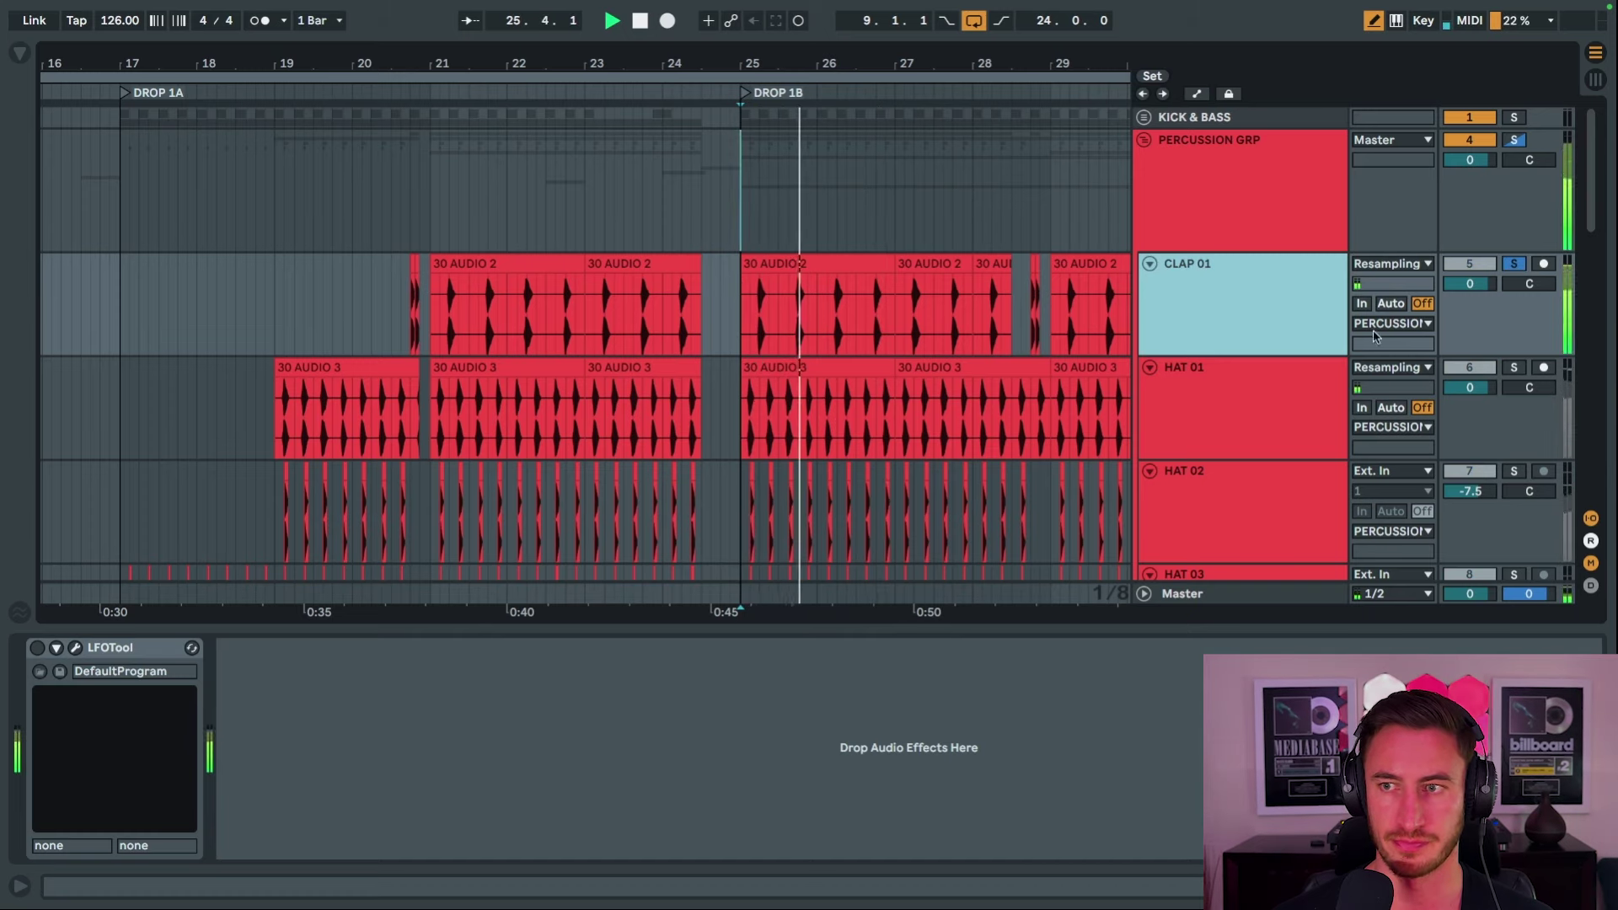
key(space)
Solo HAT 01, then select the first HAT 02 clip in DROP 1B and play it through its Fomo Haas delay.
click(1513, 368)
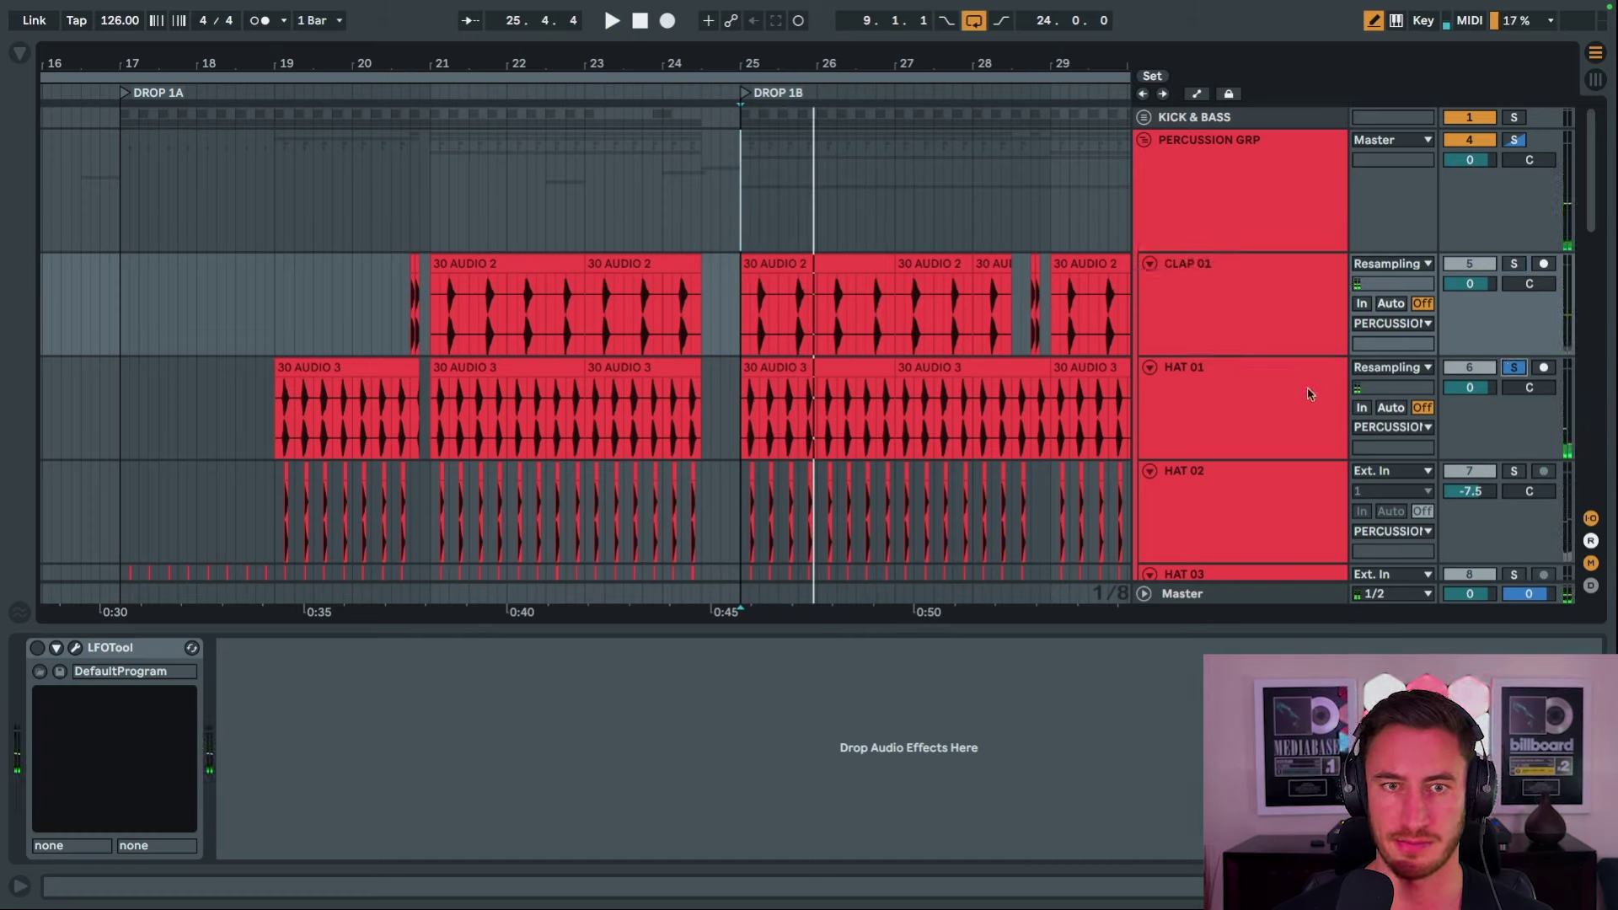
click(1267, 388)
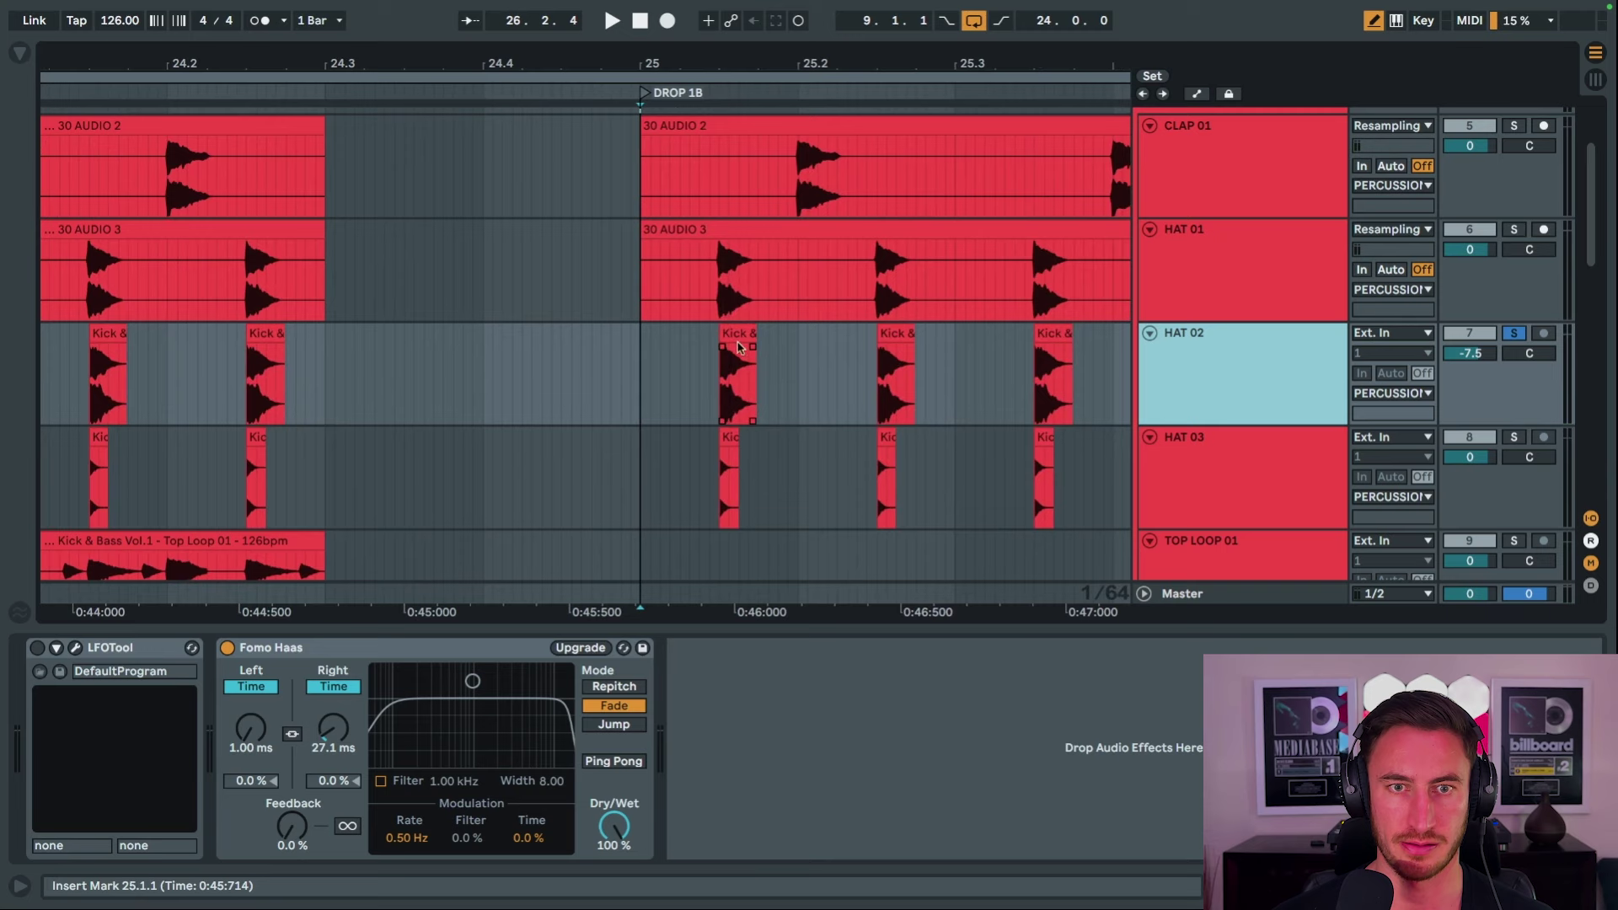
click(738, 375)
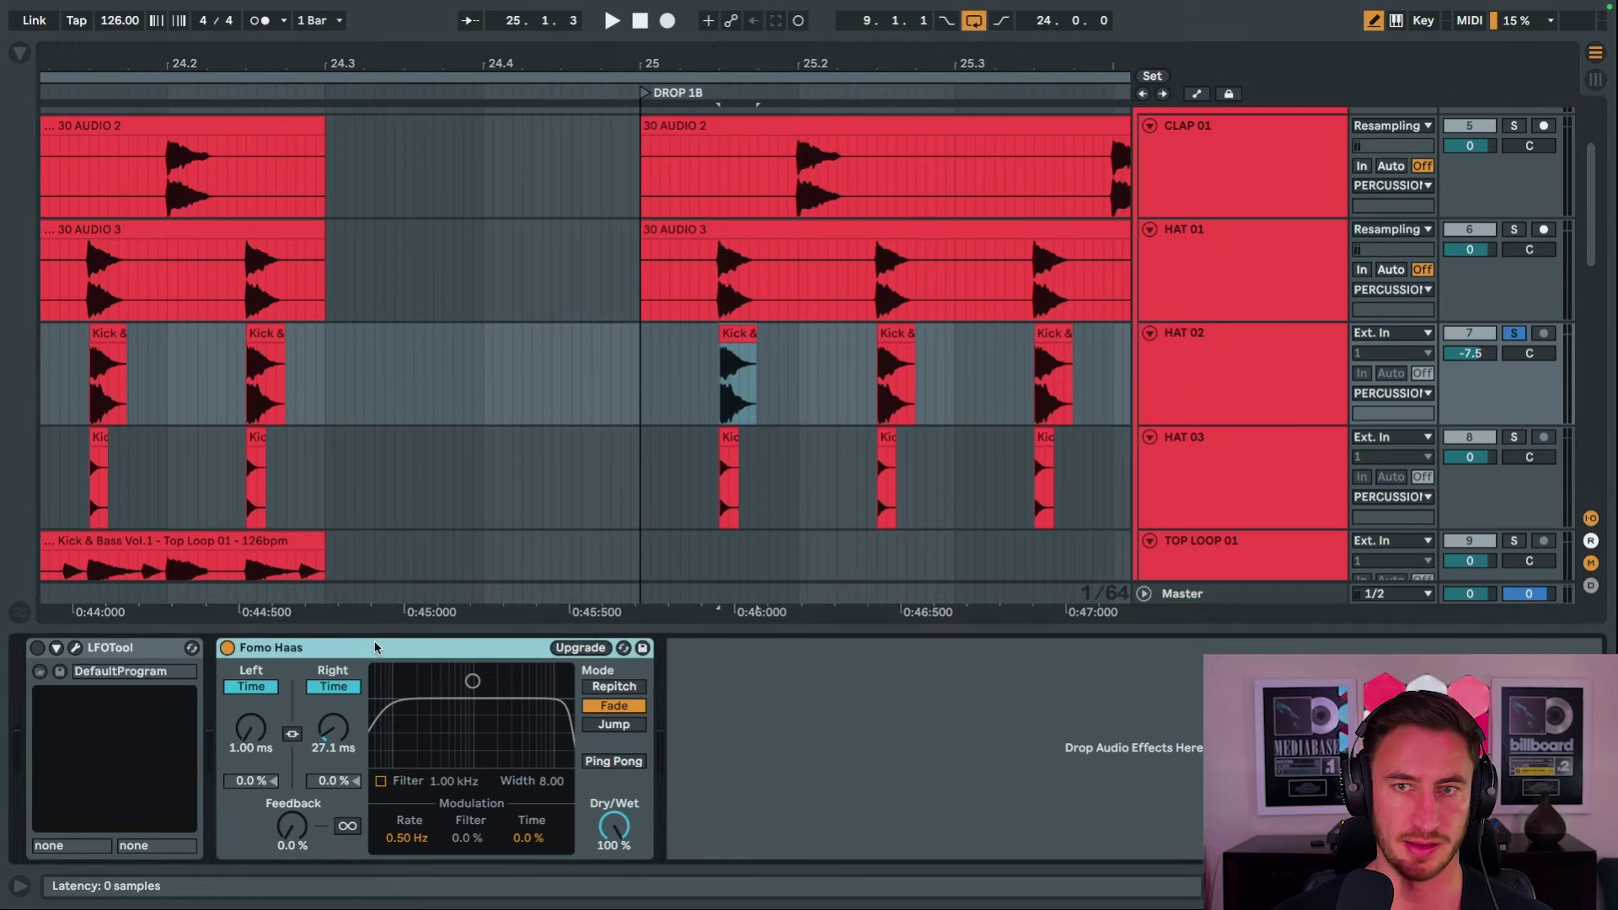
key(space)
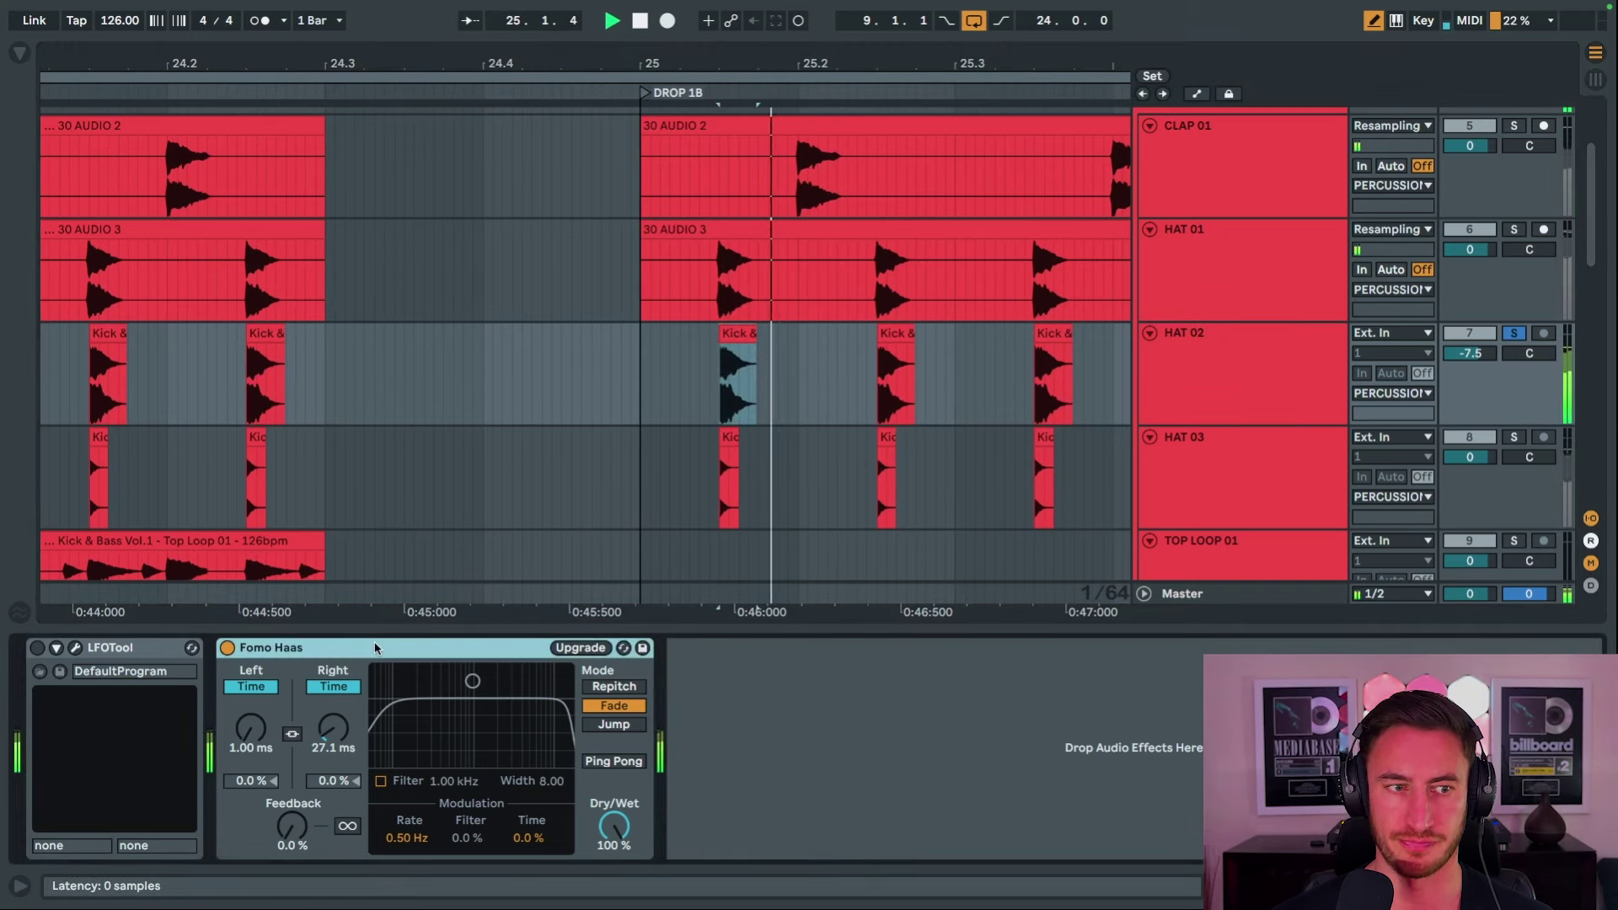
Select and solo HAT 03 and audition its hits in DROP 1B.
click(1250, 448)
key(s)
key(space)
key(space)
scroll(1248, 449, down, 1)
key(space)
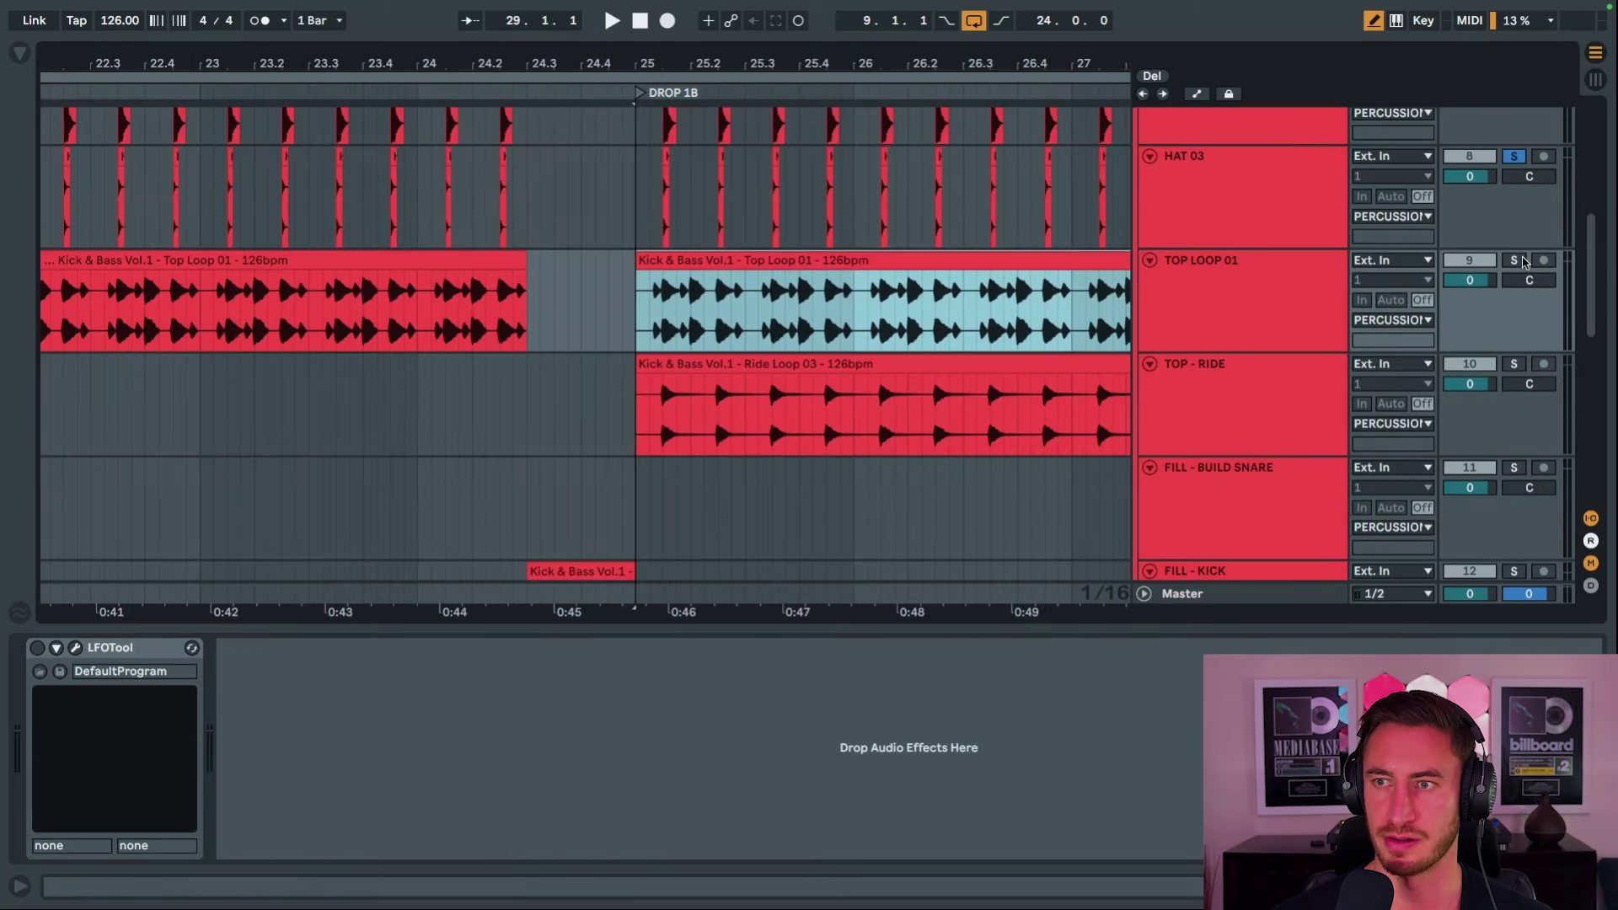
Solo TOP LOOP 01 and play its clip from the start of DROP 1B.
click(1519, 262)
click(1227, 291)
click(811, 263)
key(space)
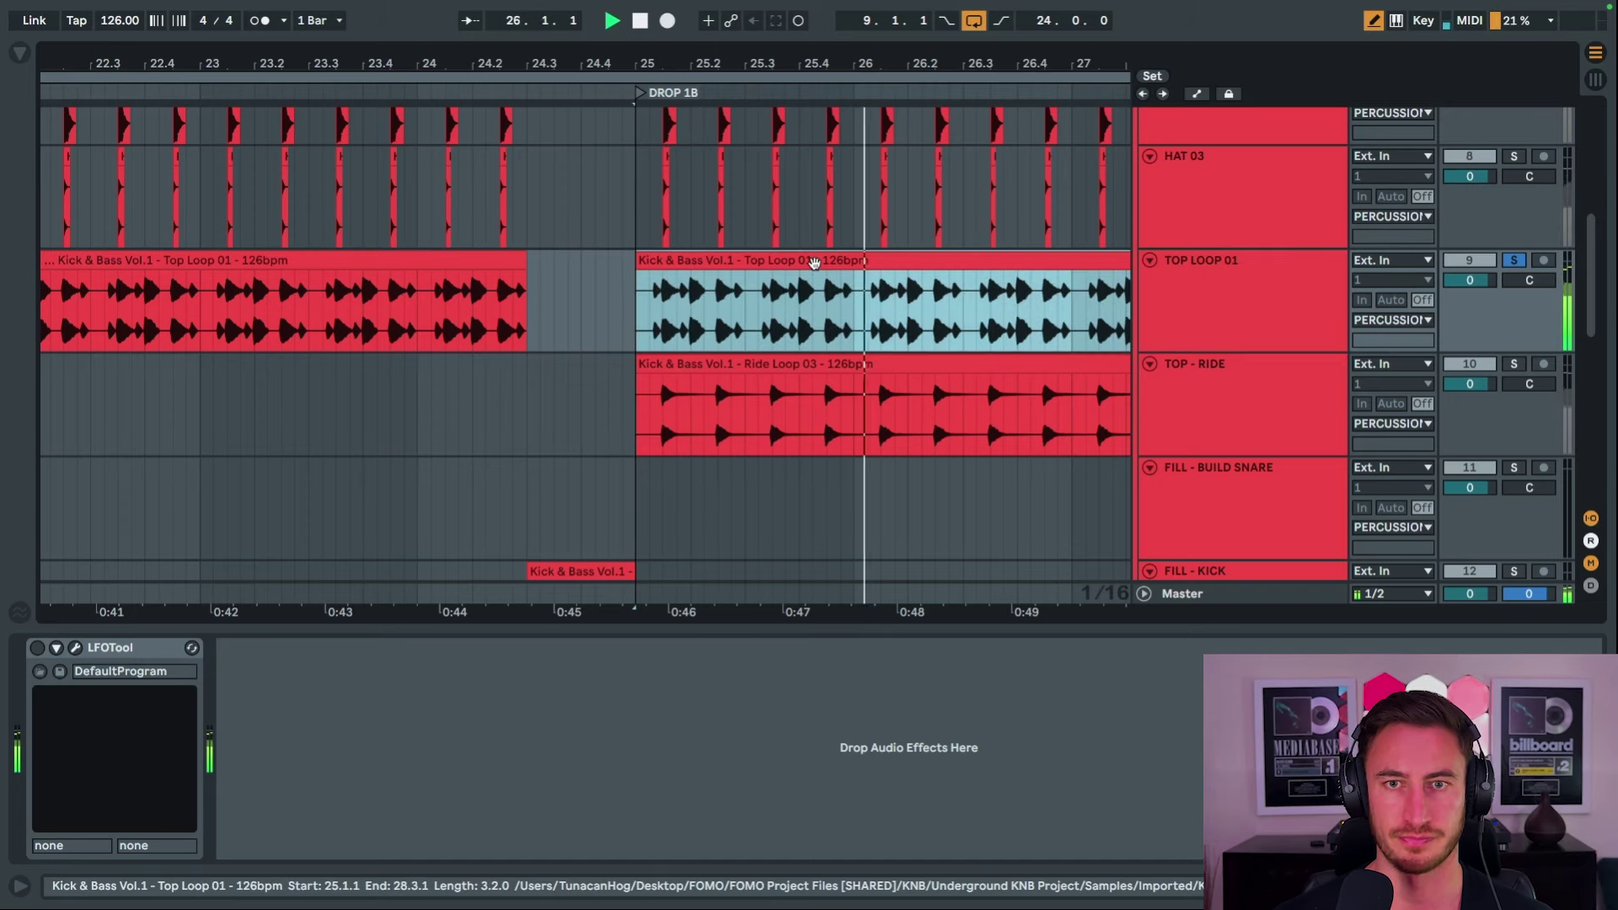
Open the Top Loop 01 clip and compare its playback with the transient envelope raised and set to 33.
double_click(814, 263)
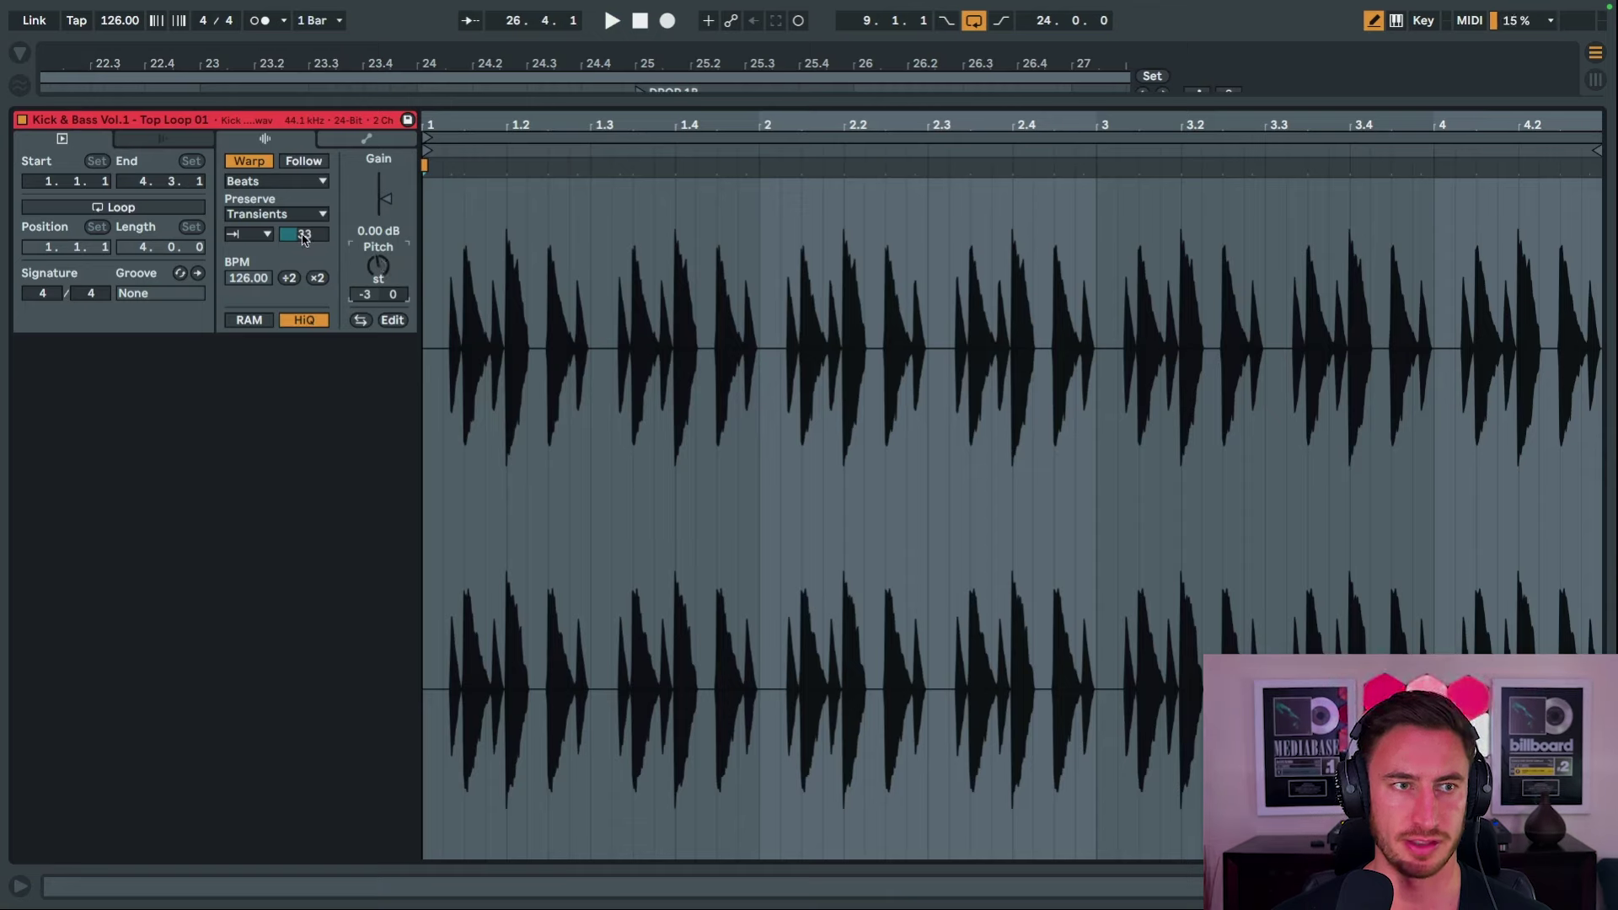
drag(297, 233, 297, 173)
key(space)
drag(299, 234, 299, 291)
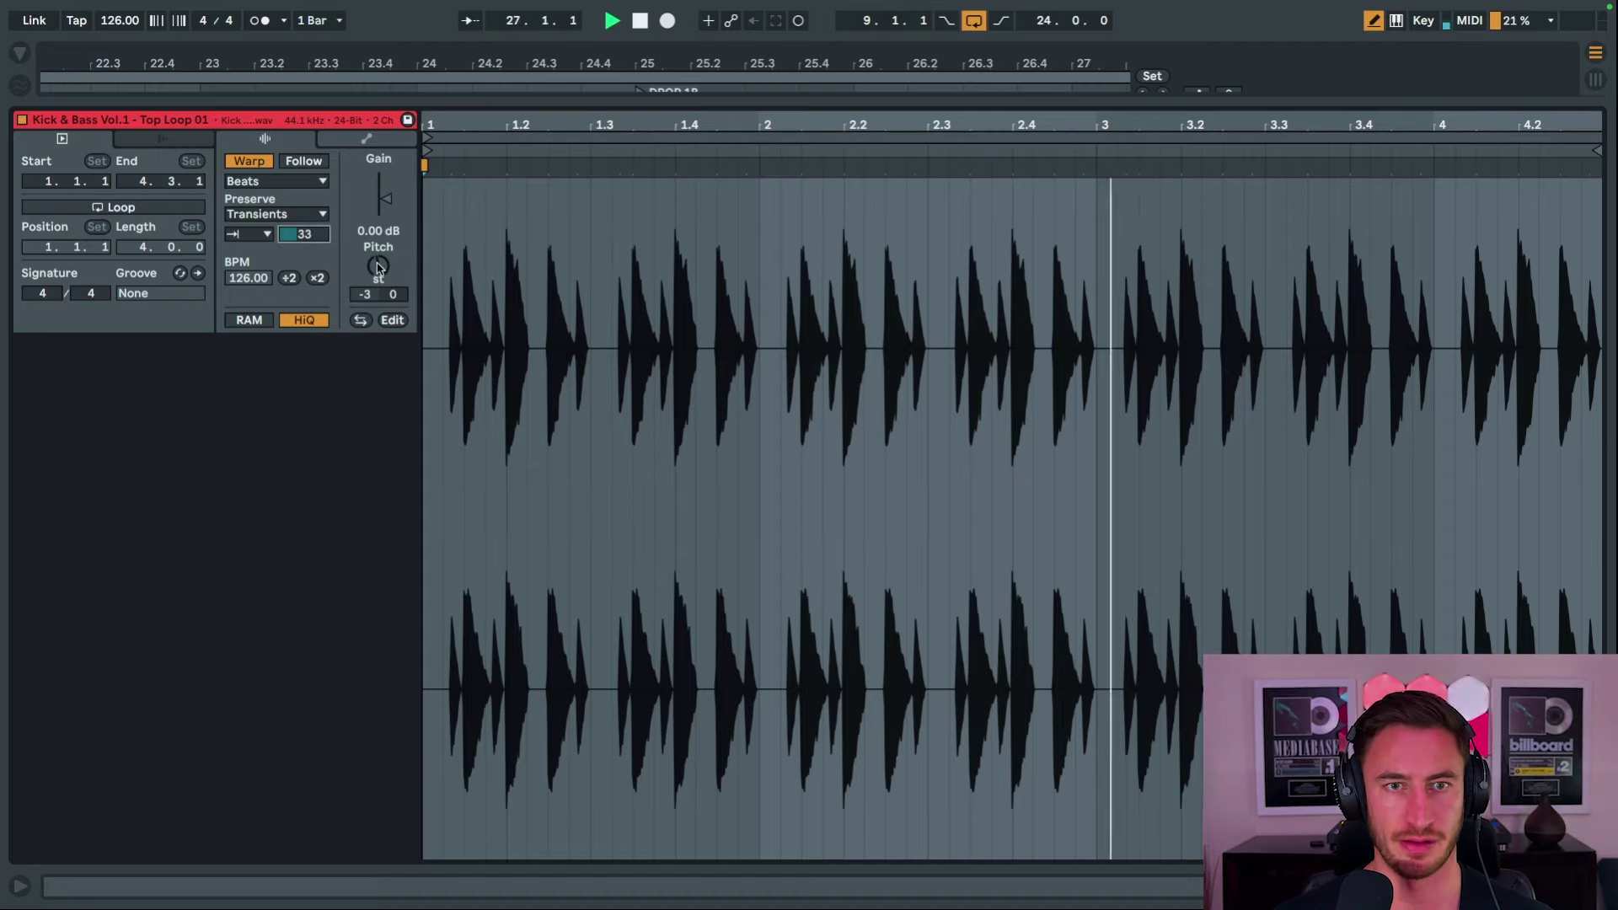
key(space)
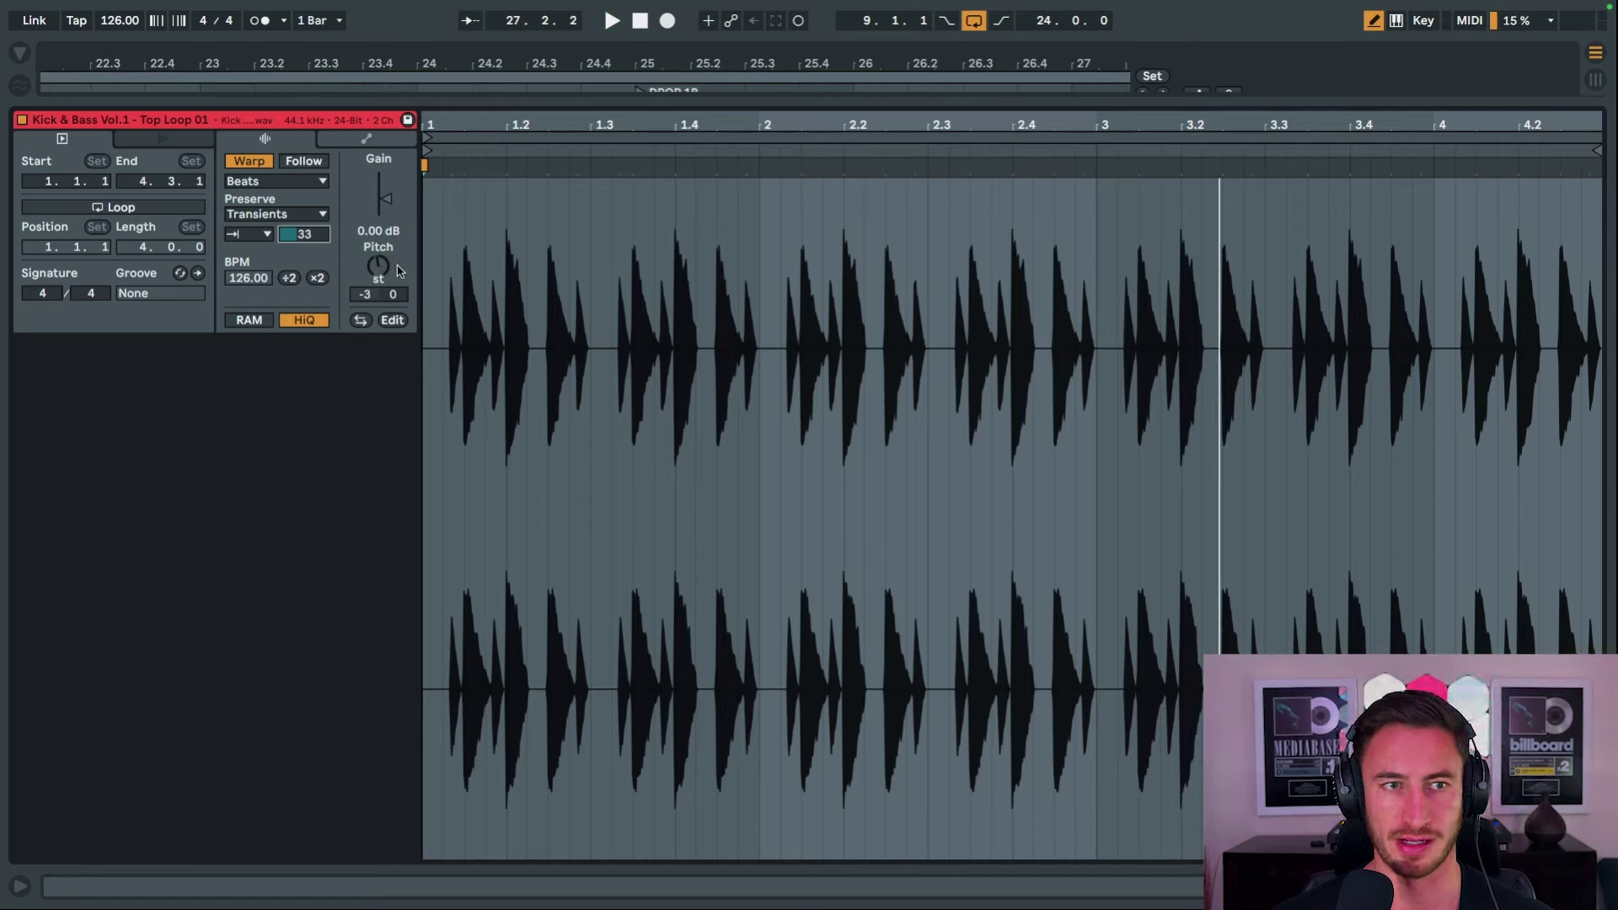
Hide the clip view, solo TOP - RIDE and play the ride loop from bar 25.
key(super+alt+l)
click(1514, 298)
click(716, 297)
key(space)
drag(710, 60, 710, 32)
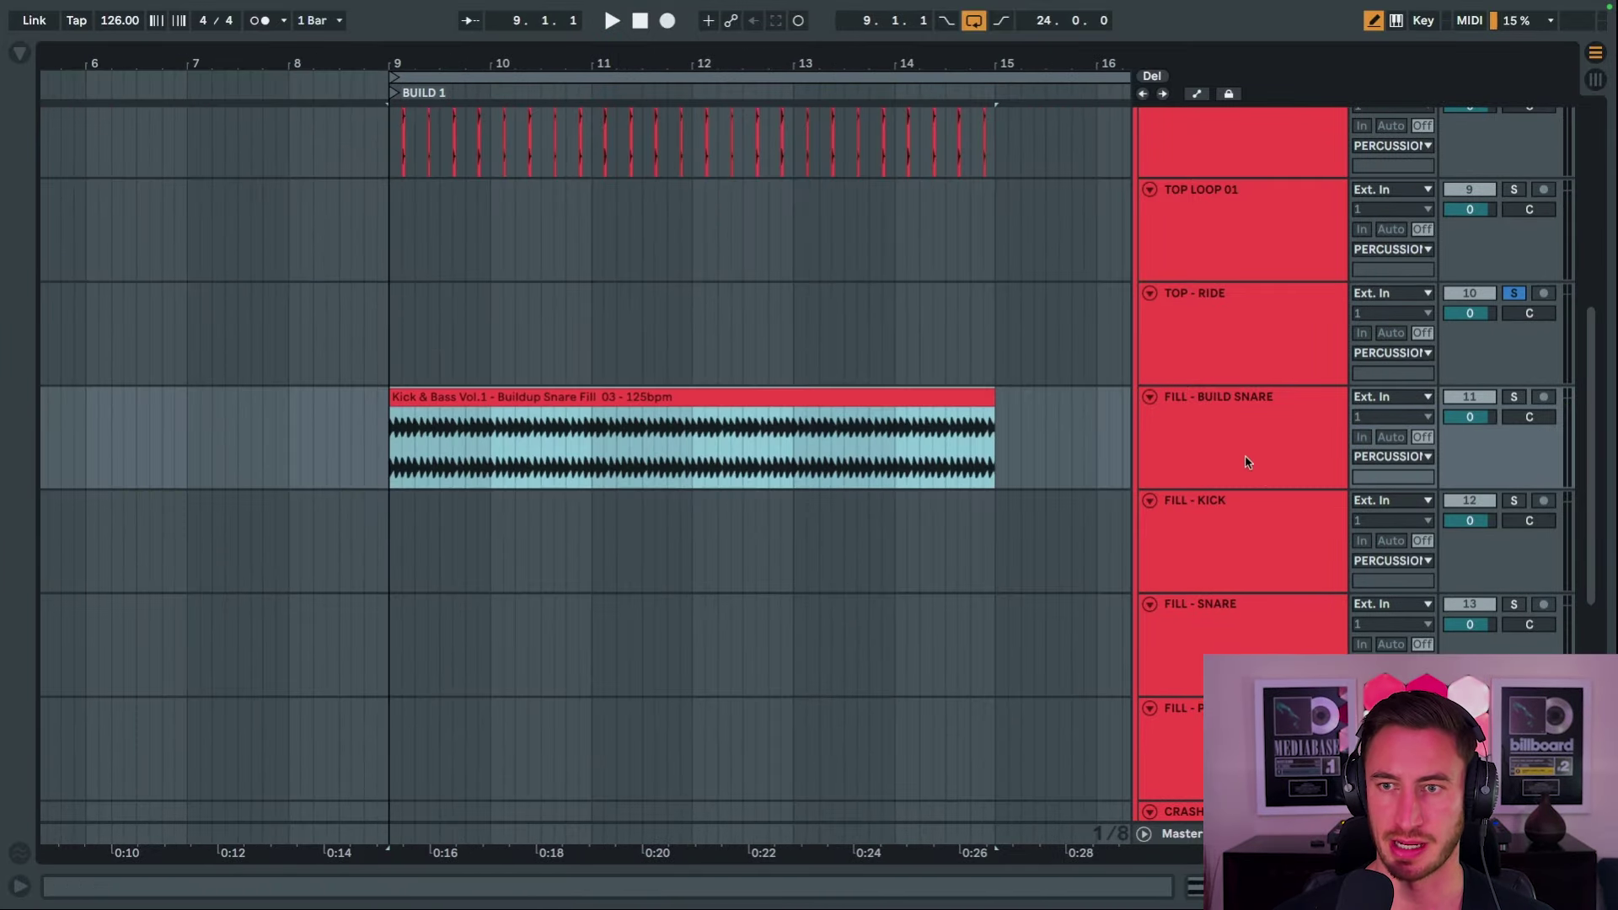
Solo FILL - BUILD SNARE and audition its buildup snare clip from bar 9.
click(1247, 462)
click(1510, 400)
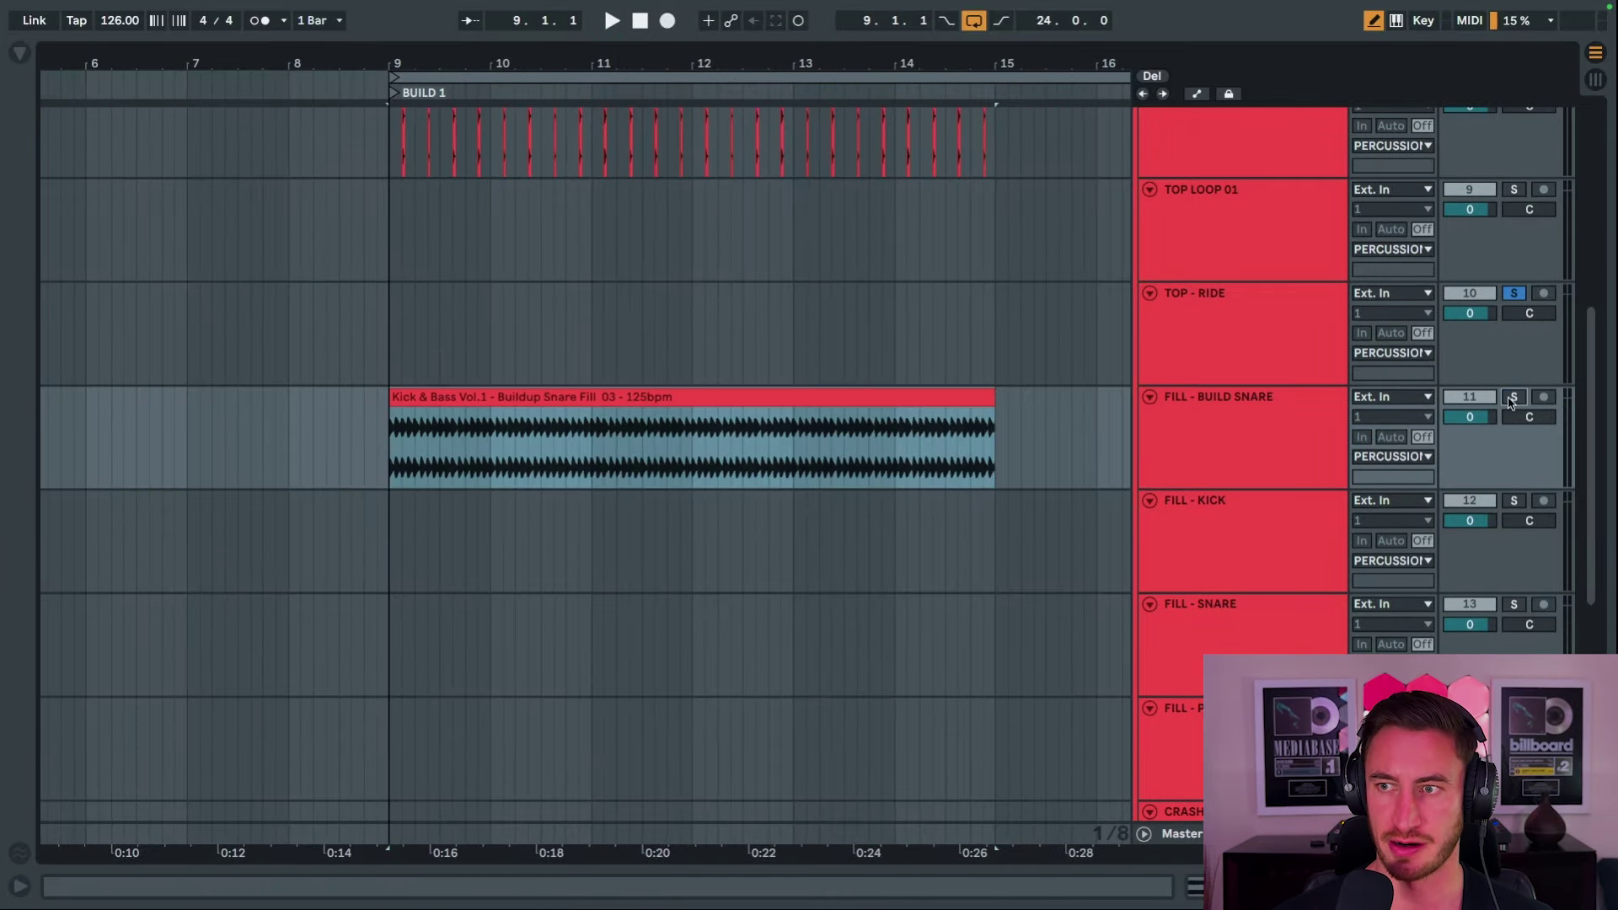
key(space)
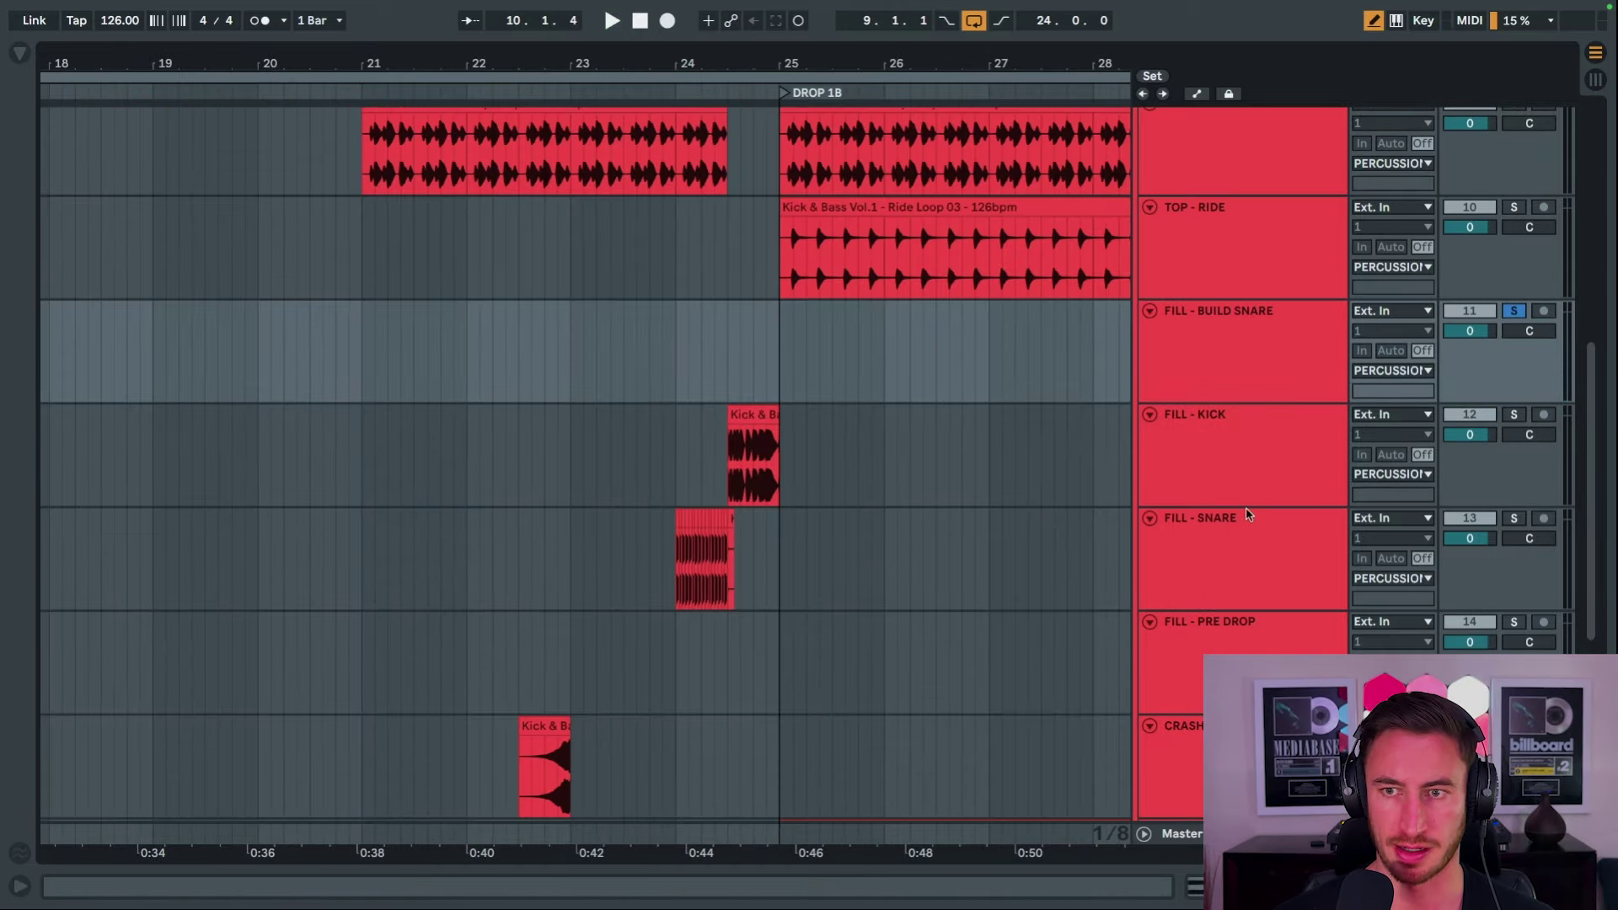
Solo FILL - KICK and play the kick fill leading into DROP 1B.
click(1422, 453)
click(1511, 420)
drag(744, 66, 744, 126)
click(747, 410)
key(space)
Solo FILL - SNARE and play its snare fill from bar 24.
key(space)
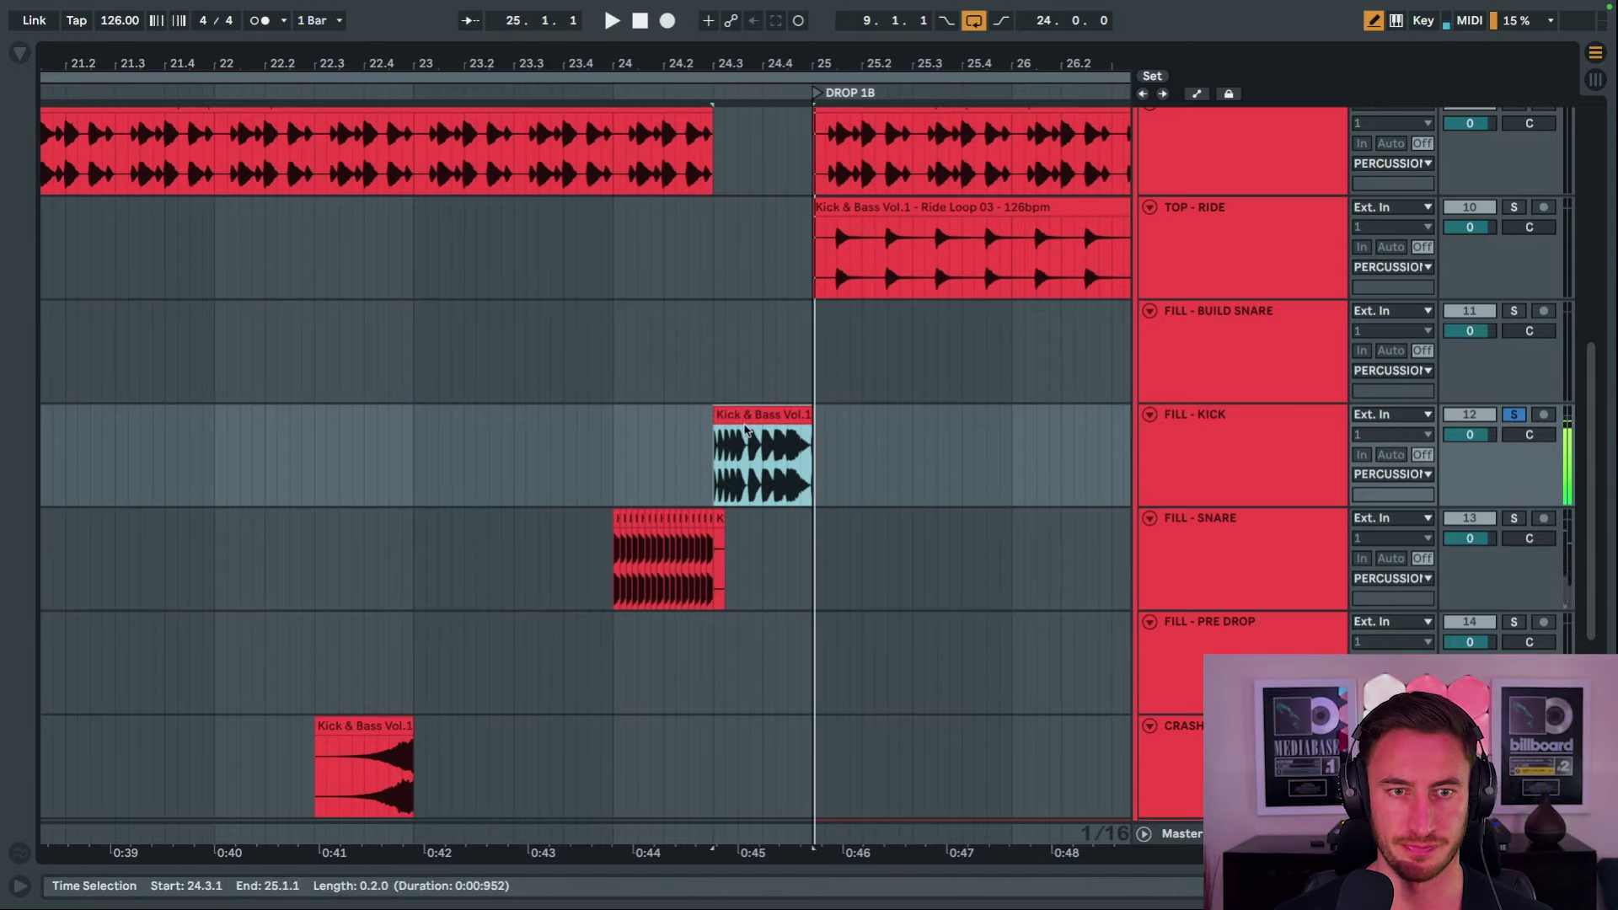
click(612, 556)
click(1515, 518)
key(space)
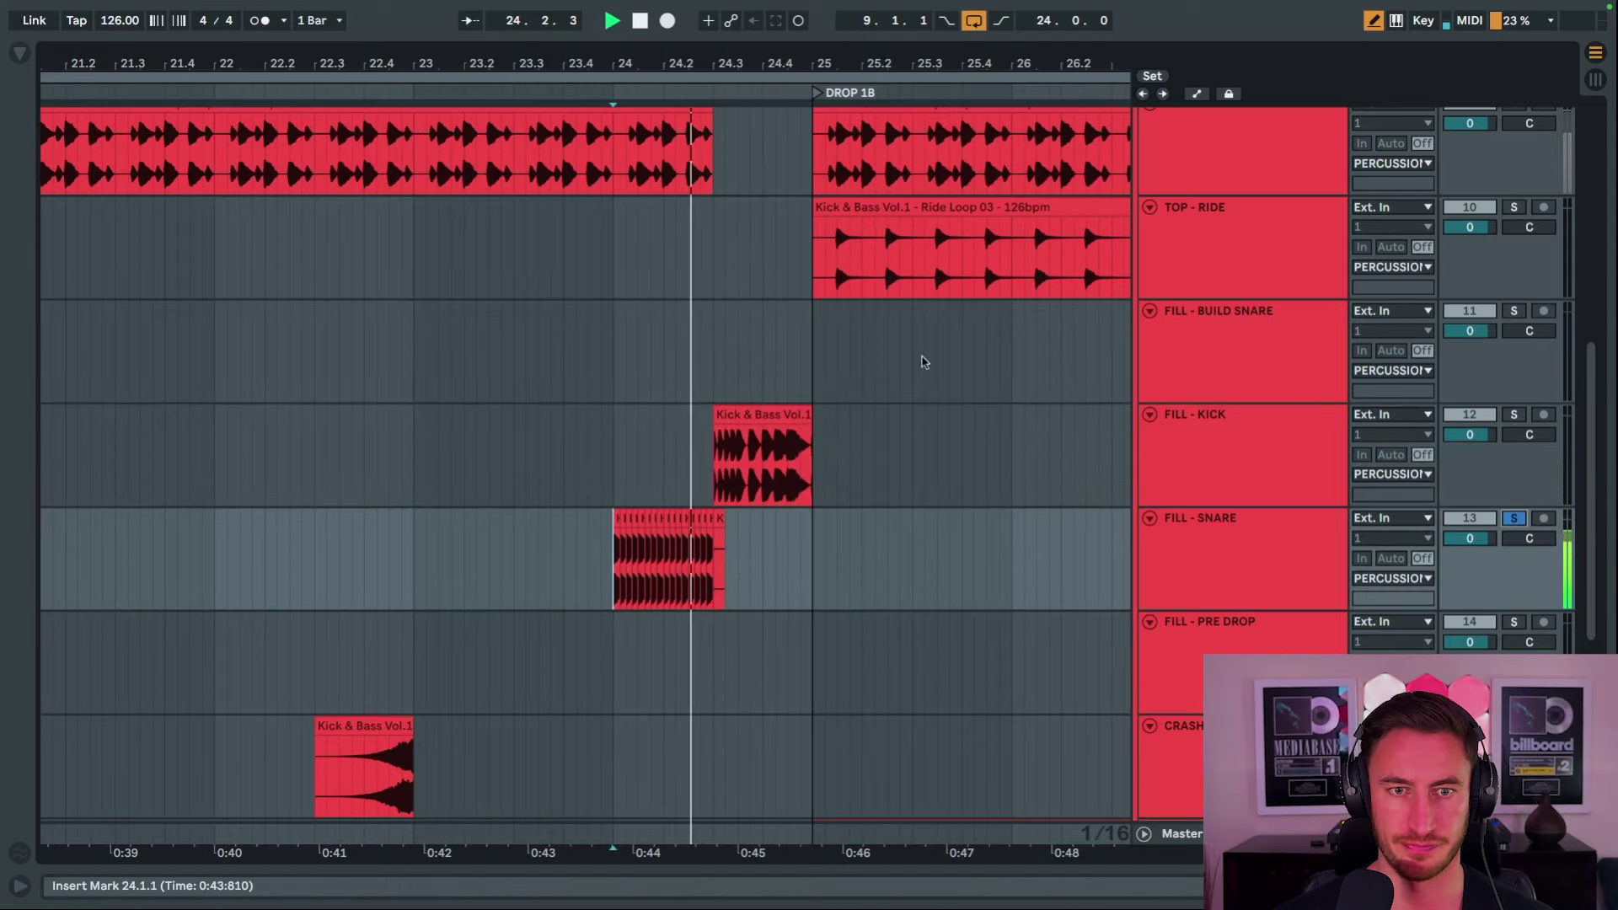
Play the whole percussion group from bar 24 through the fills into DROP 1B.
key(minus)
scroll(1066, 266, up, 2)
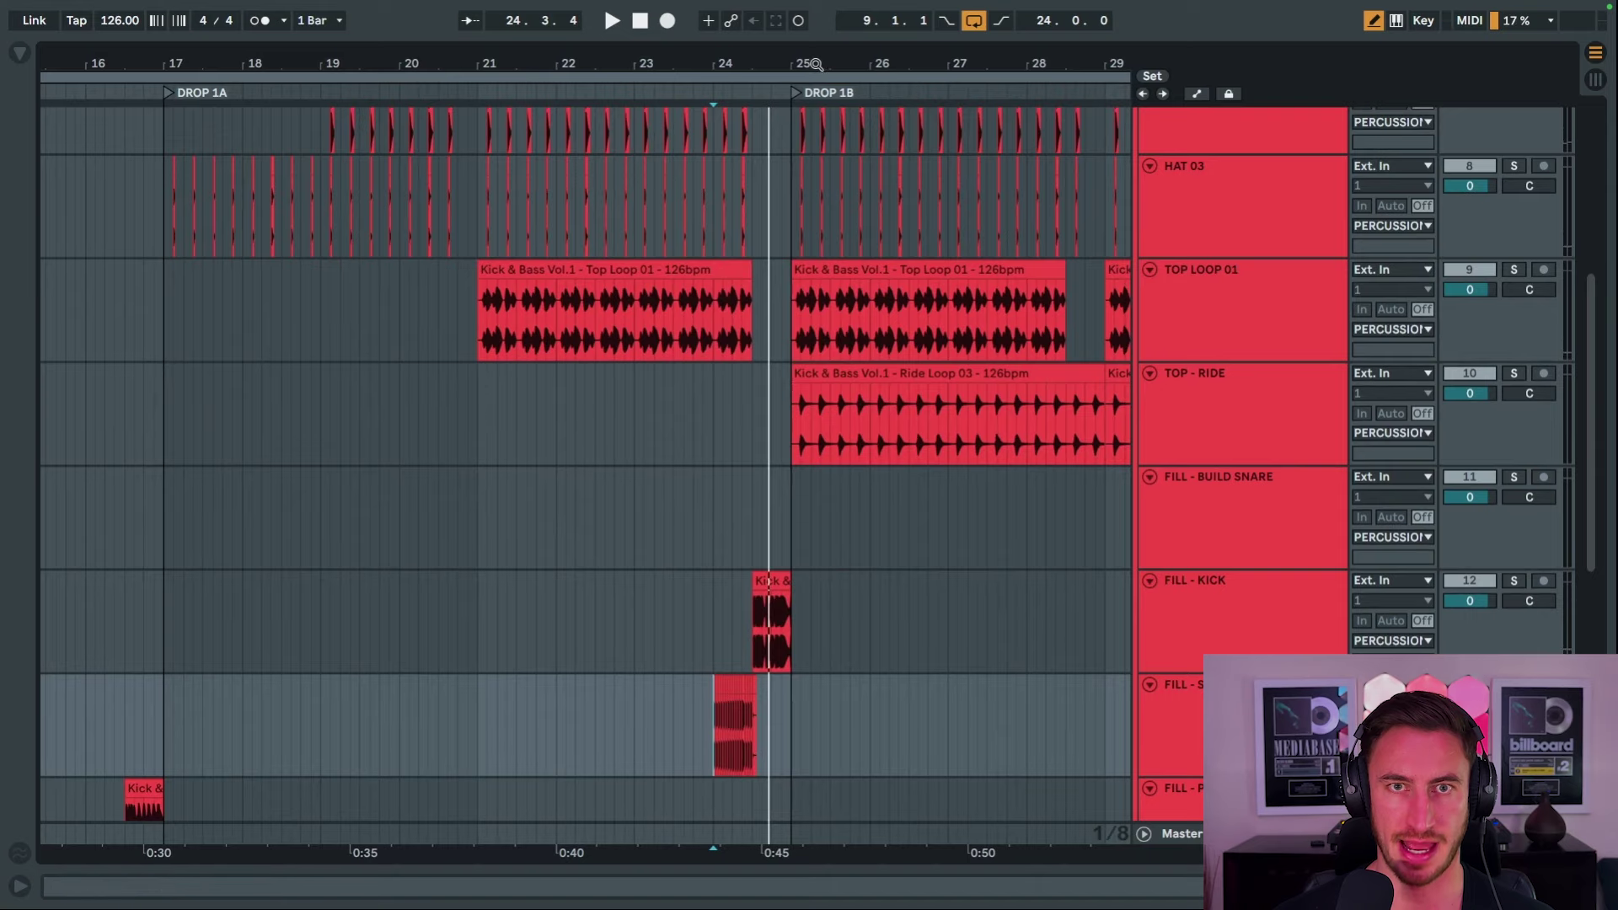
key(minus)
scroll(994, 255, up, 4)
scroll(994, 255, up, 2)
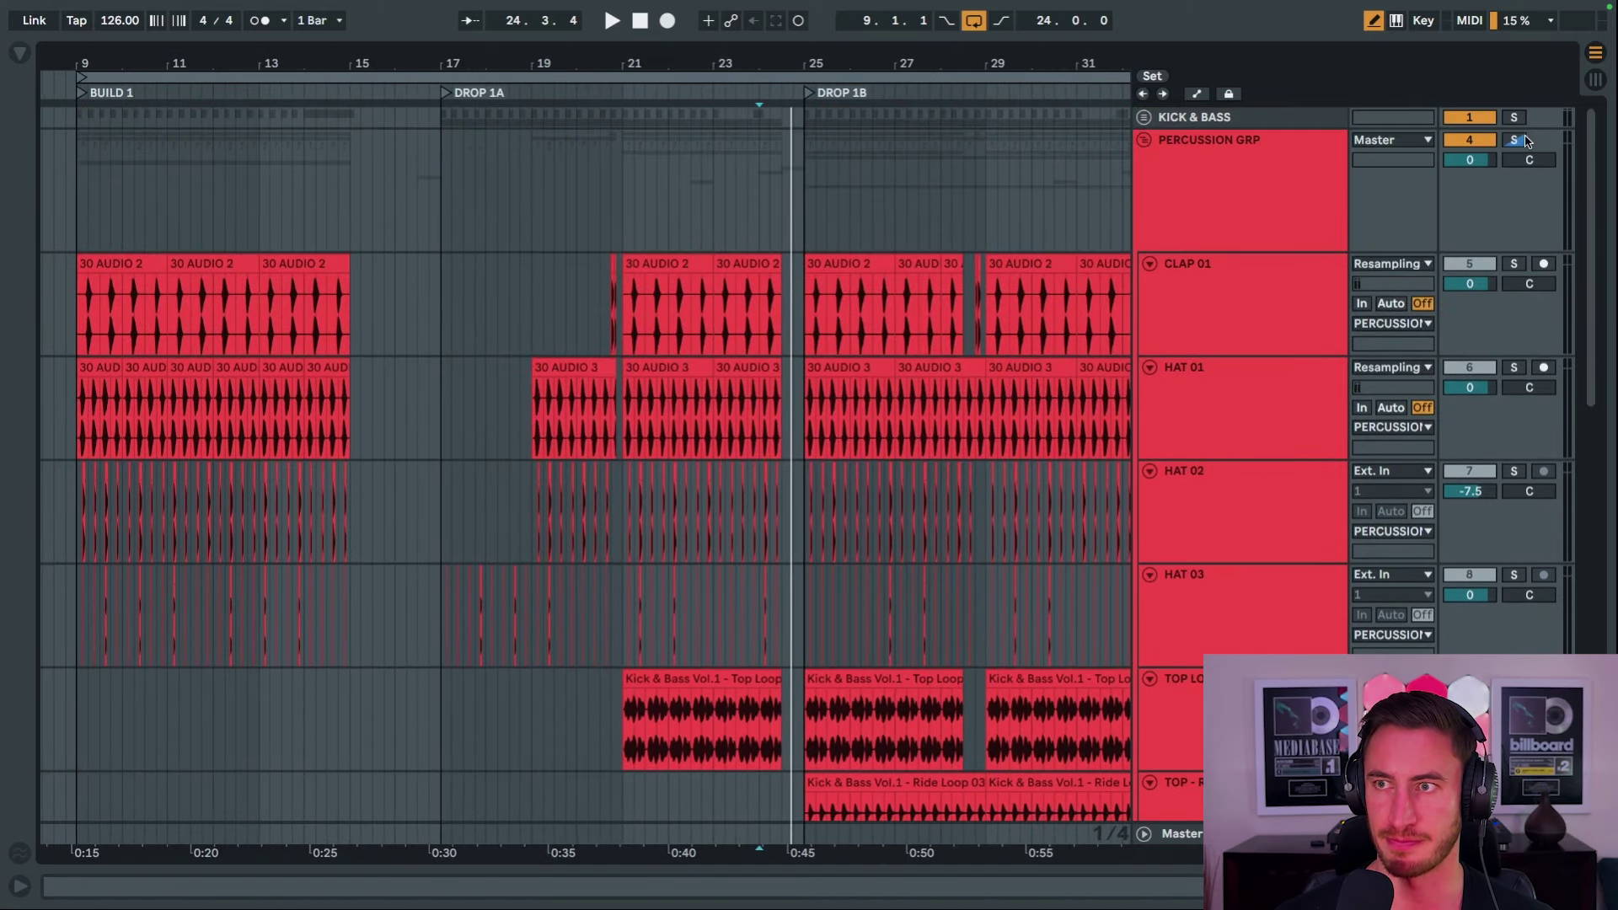
scroll(874, 357, down, 10)
scroll(874, 357, right, 2)
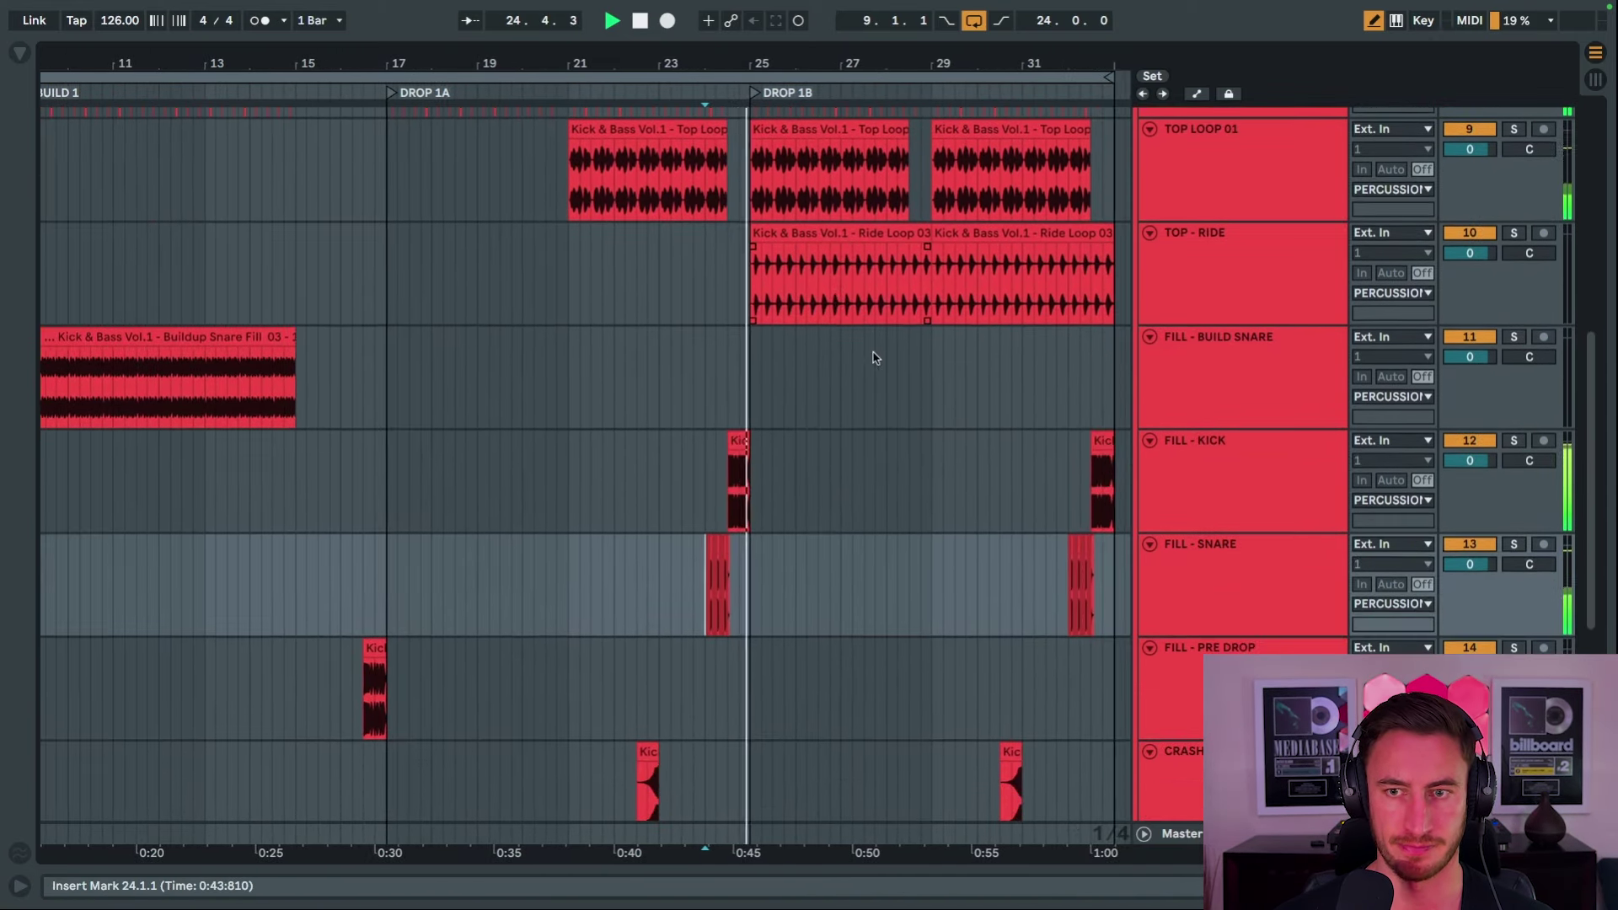
Play the percussion group from bar 32 through the closing fills of DROP 1B.
click(1036, 477)
scroll(1038, 485, down, 3)
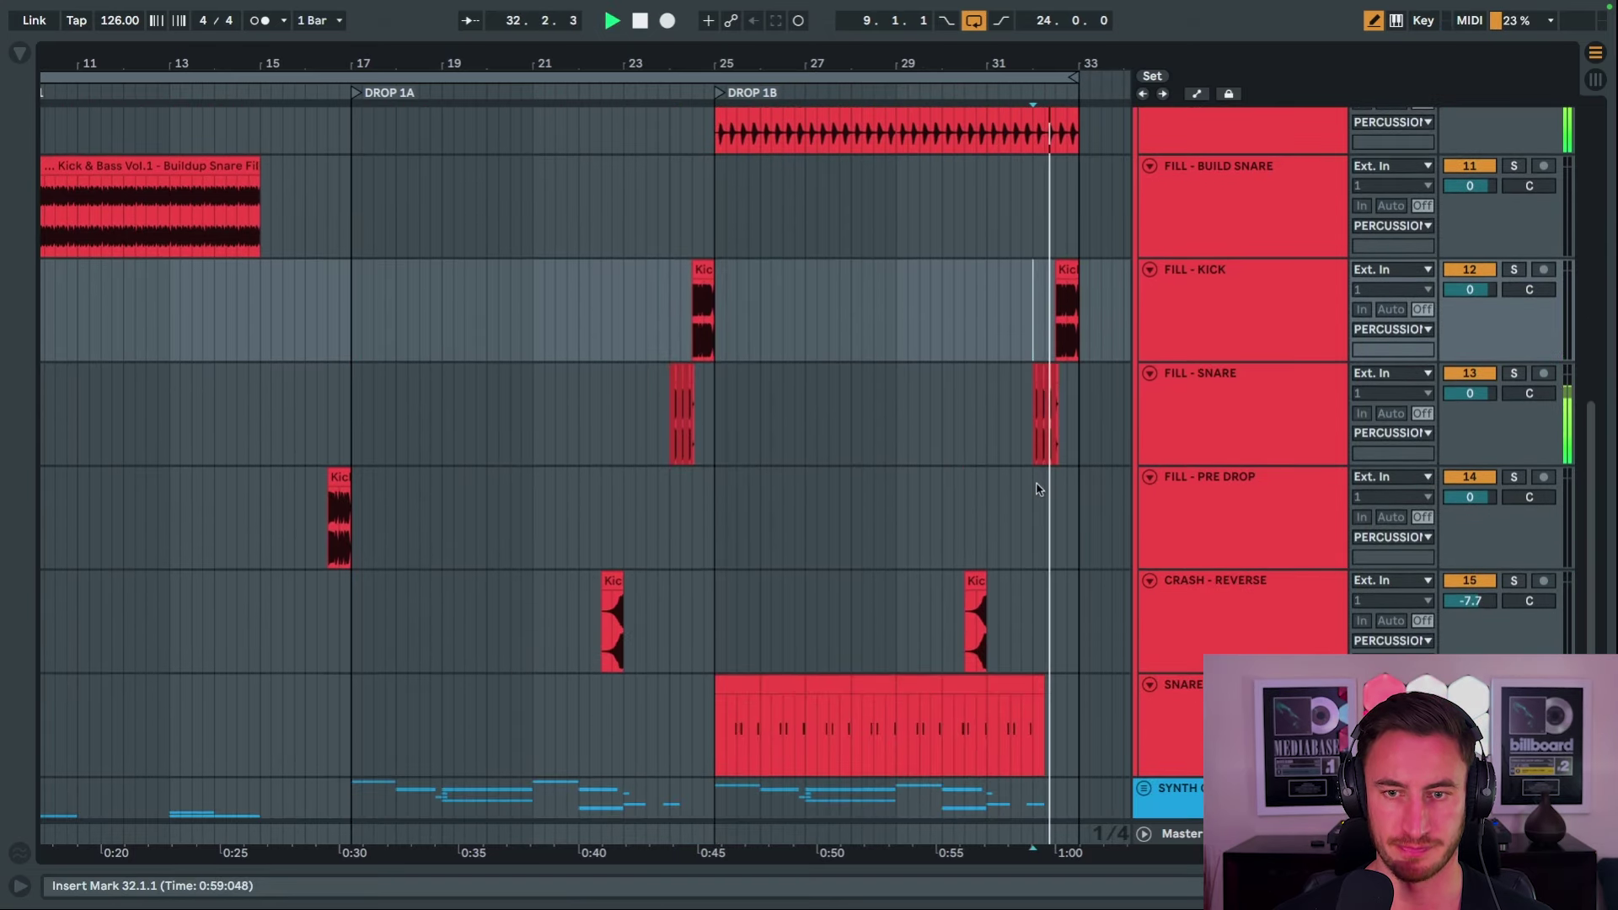
scroll(1040, 493, down, 2)
scroll(1043, 495, left, 1)
key(space)
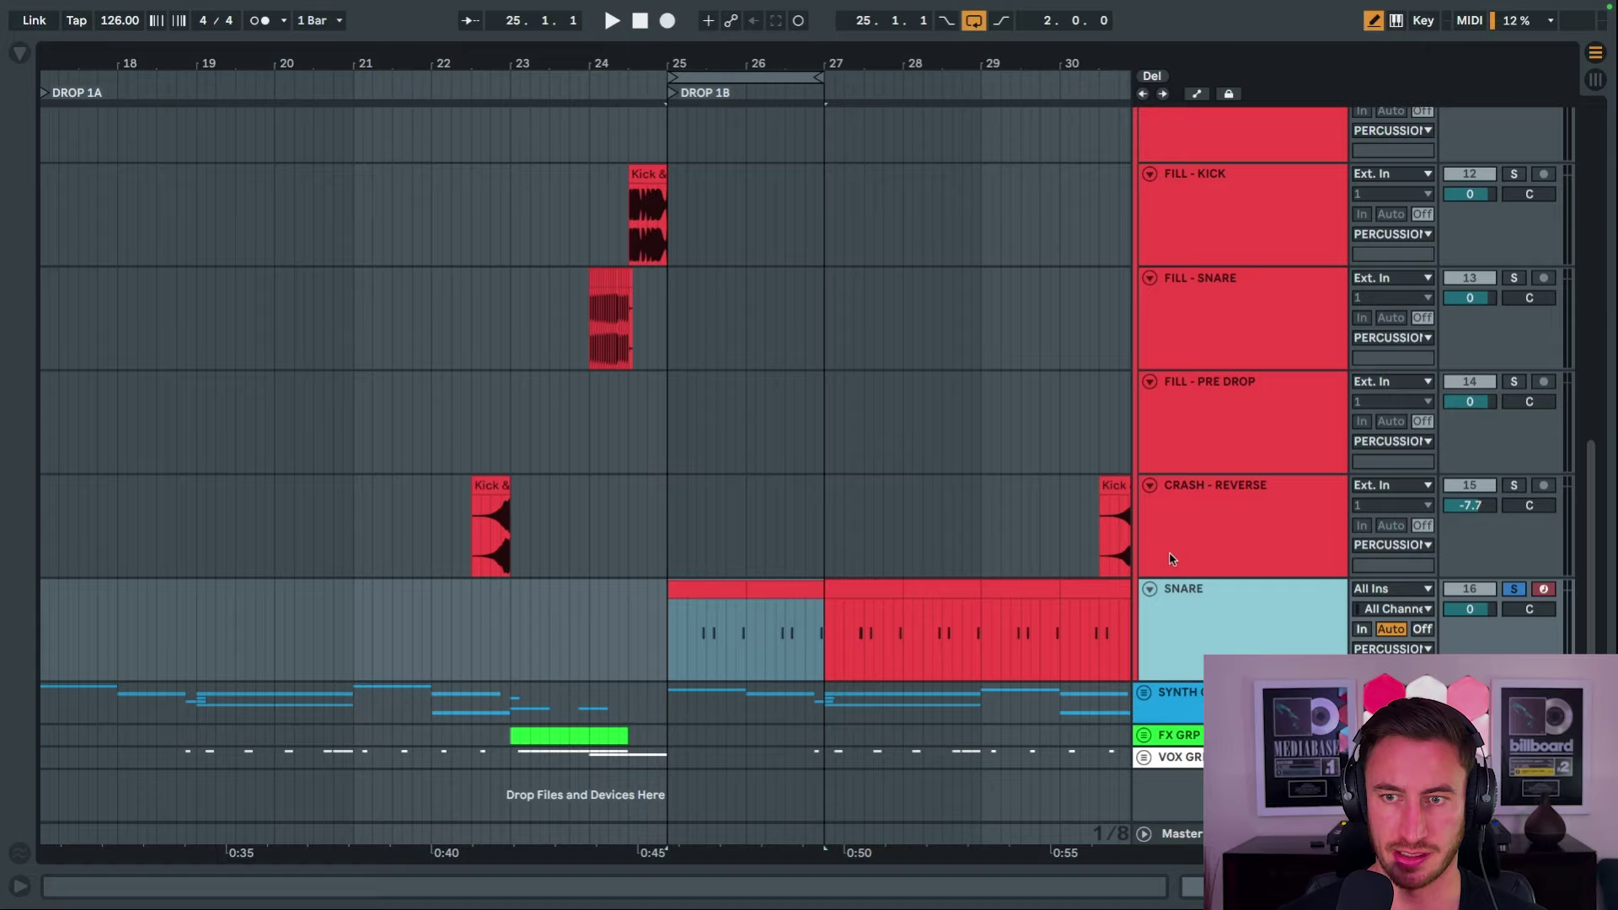
Play the soloed SNARE in the two-bar loop from bar 25, then audition it together with the full percussion group.
key(space)
double_click(1174, 614)
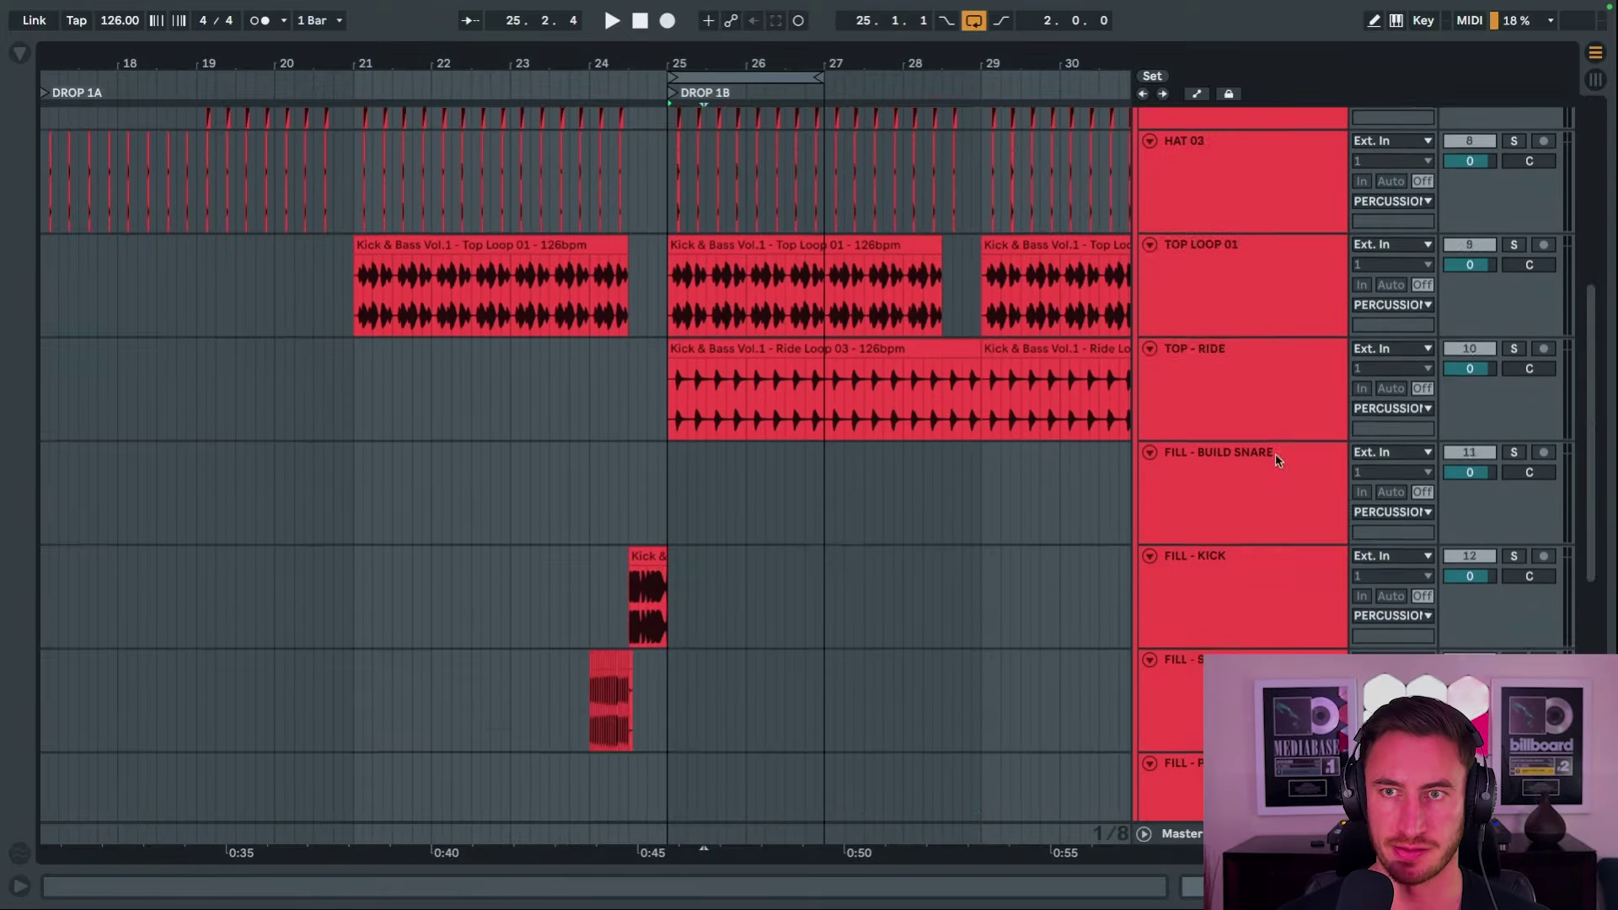
scroll(783, 438, up, 5)
scroll(782, 437, down, 8)
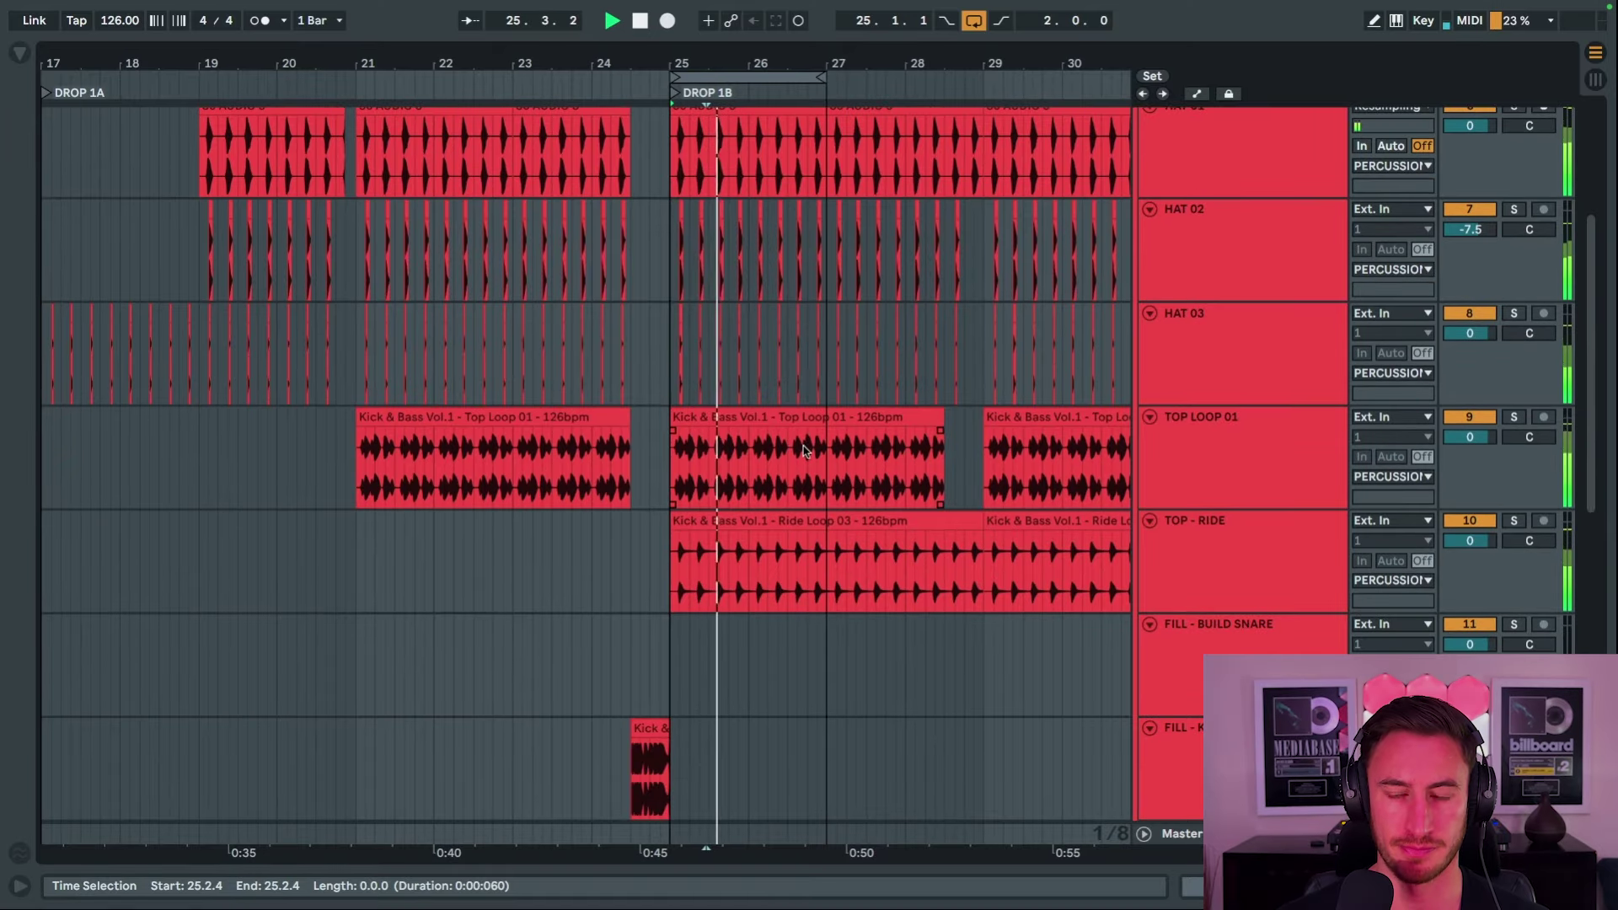
scroll(815, 456, left, 1)
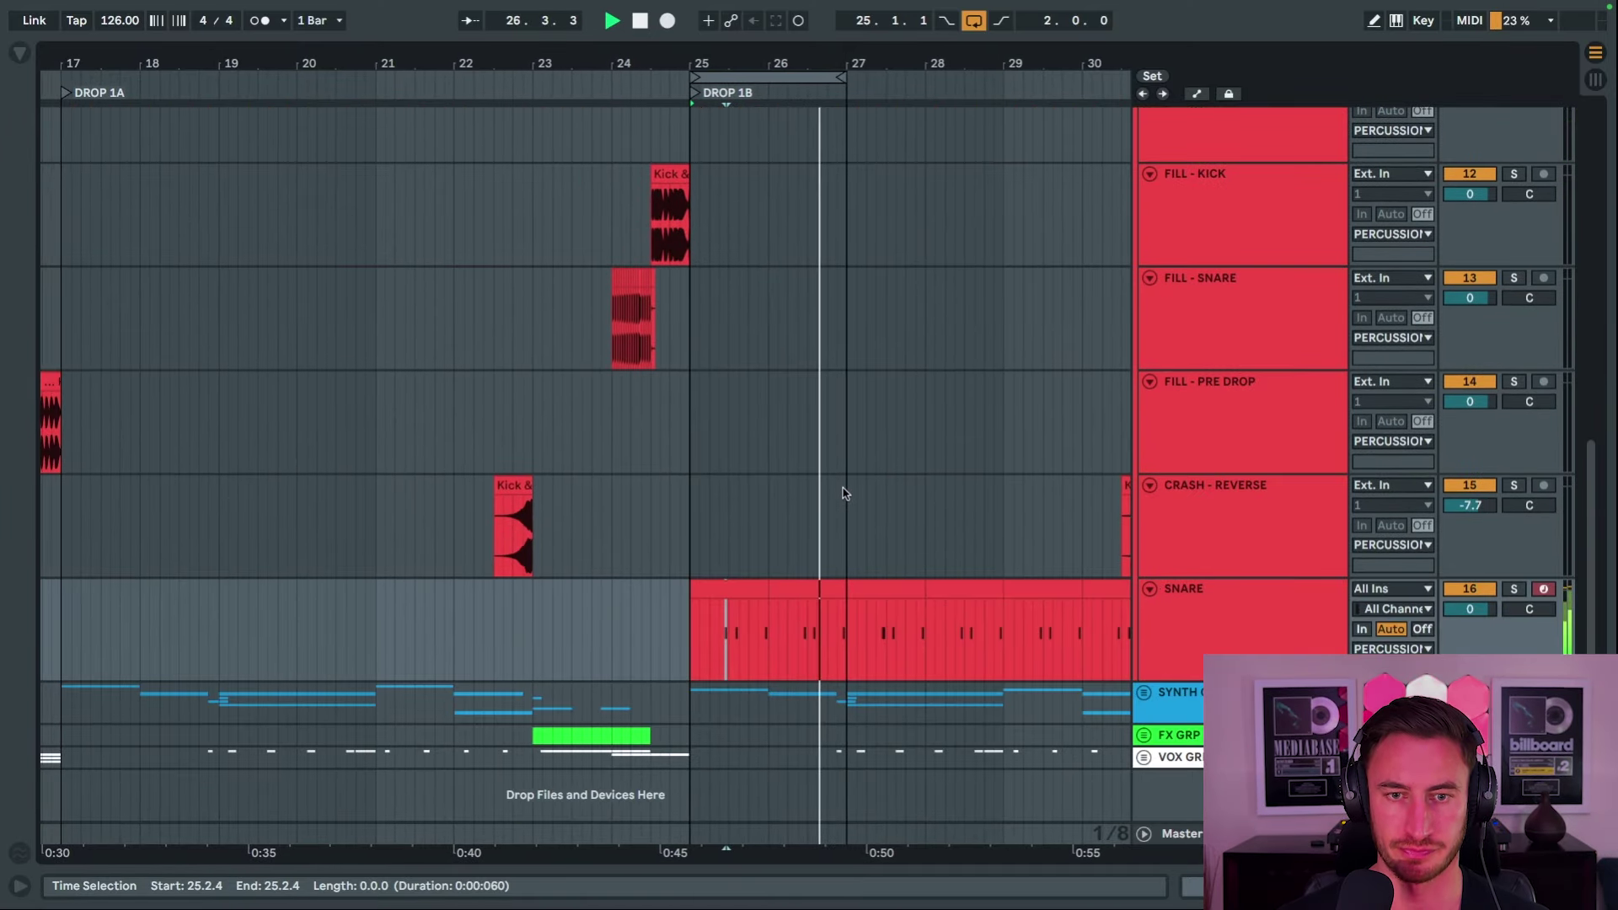
Show the Controls of the SNARE track's Snare 1 instrument and play the loop to hear its random panning.
key(space)
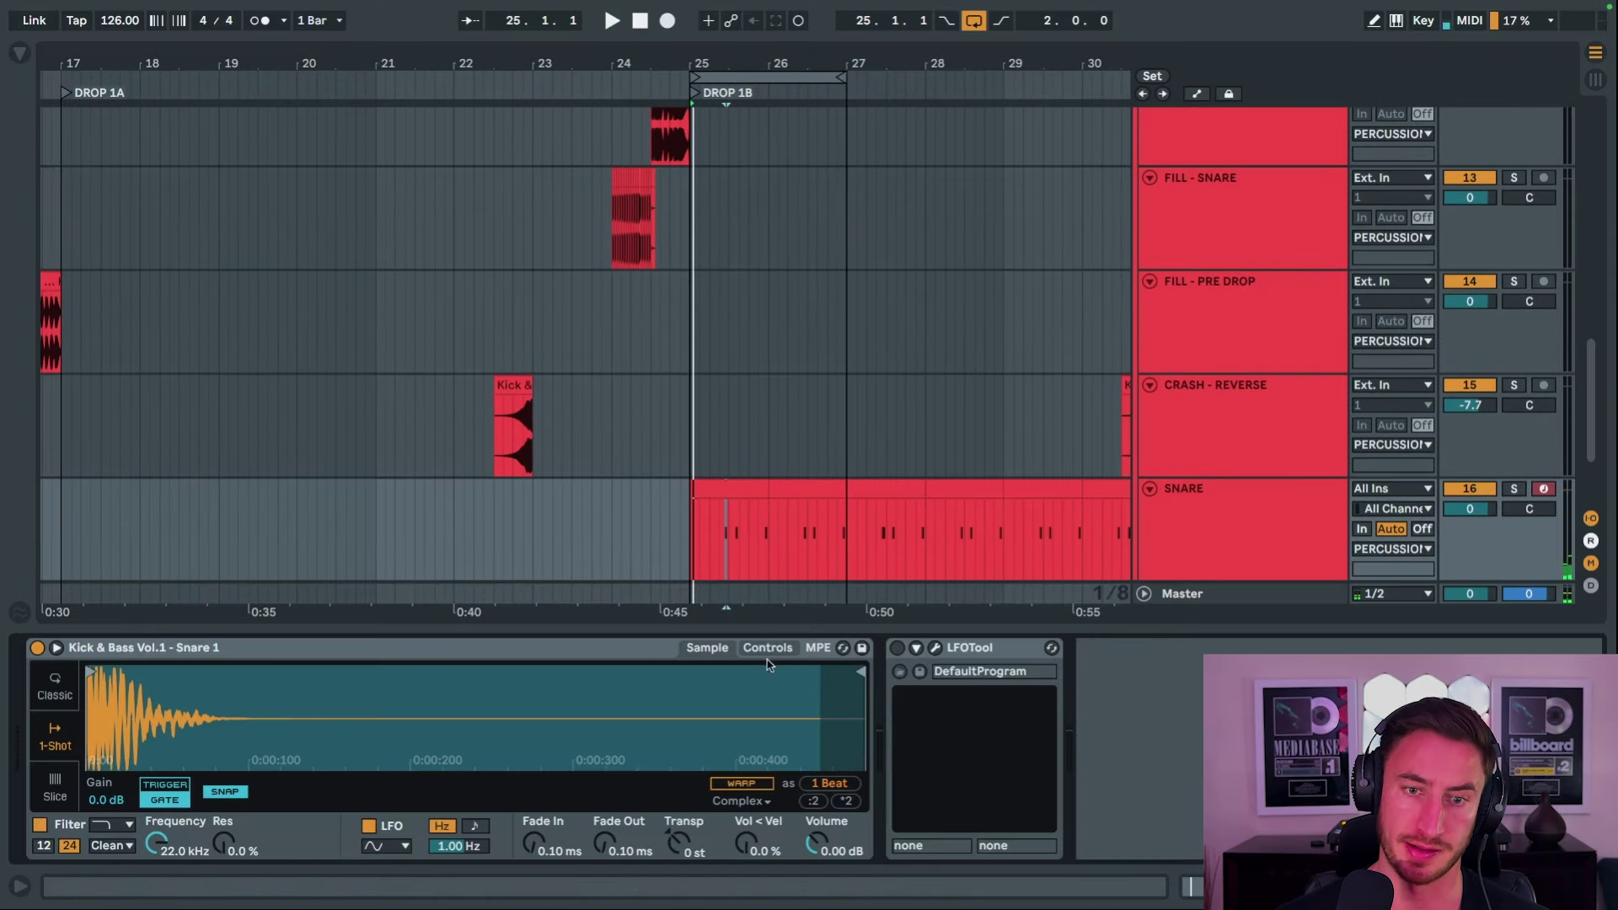
click(767, 652)
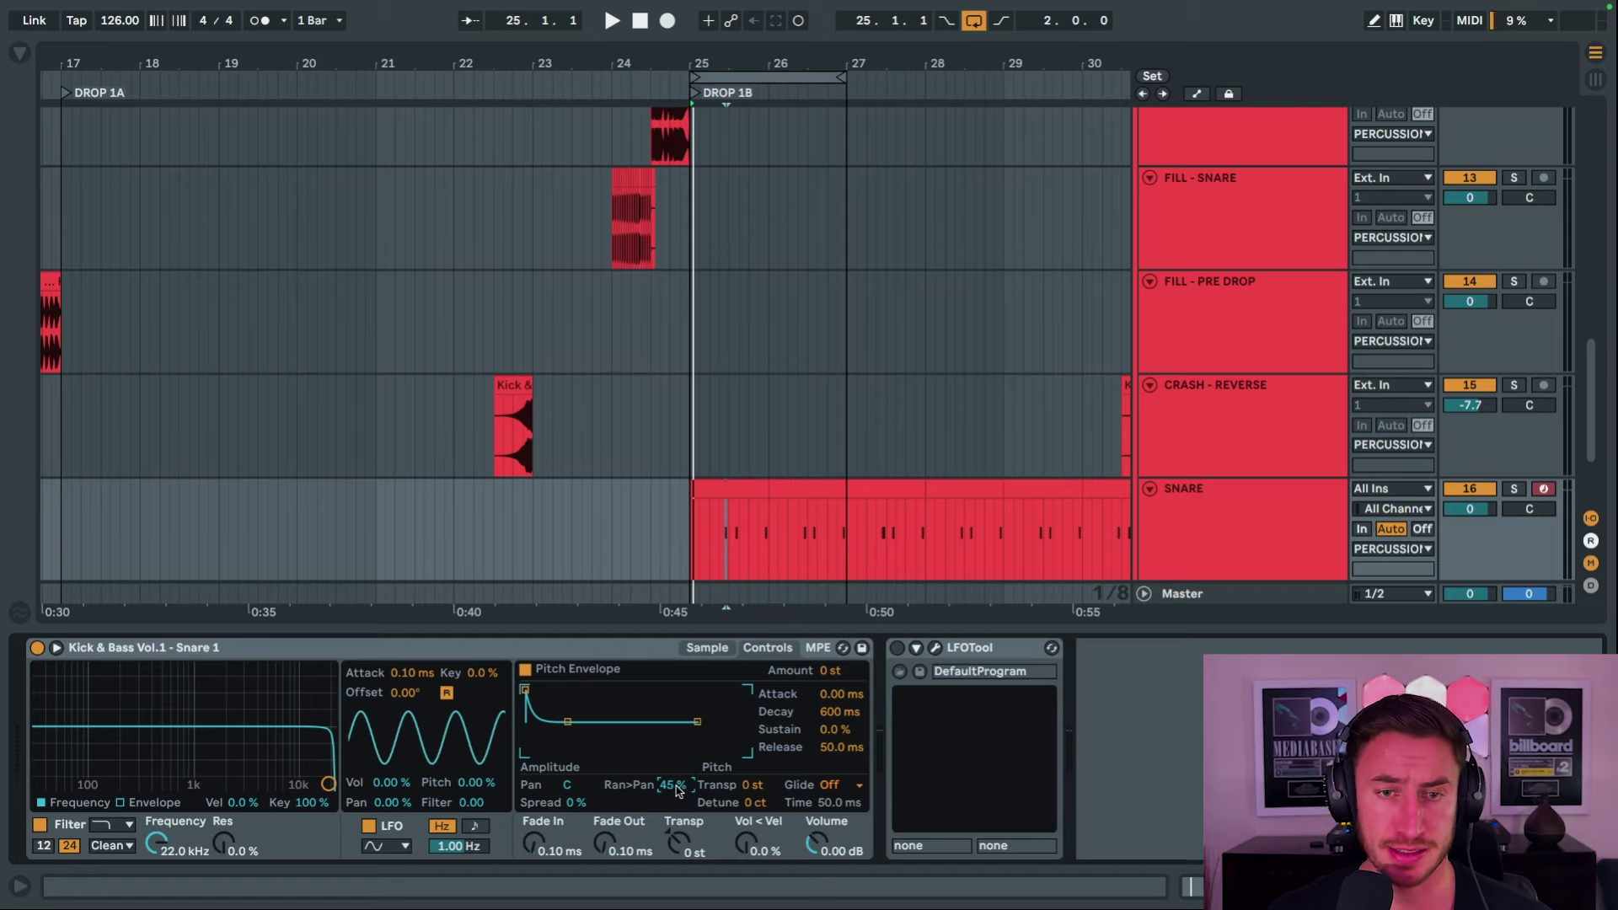
key(space)
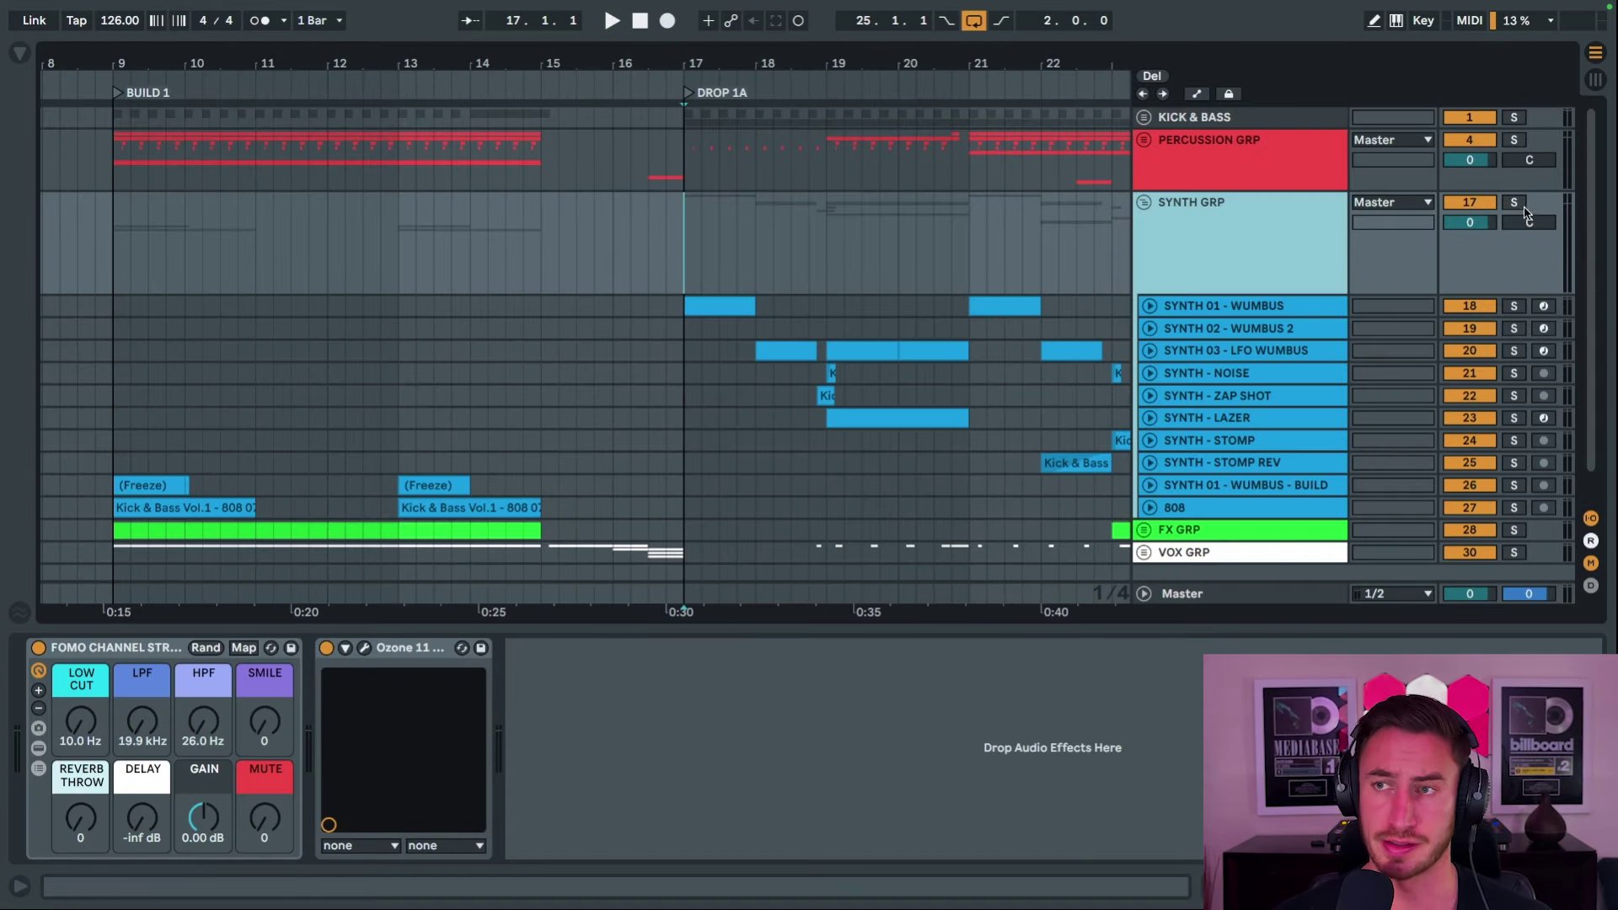
Solo SYNTH GRP and play it from bar 17 at DROP 1A.
click(1516, 203)
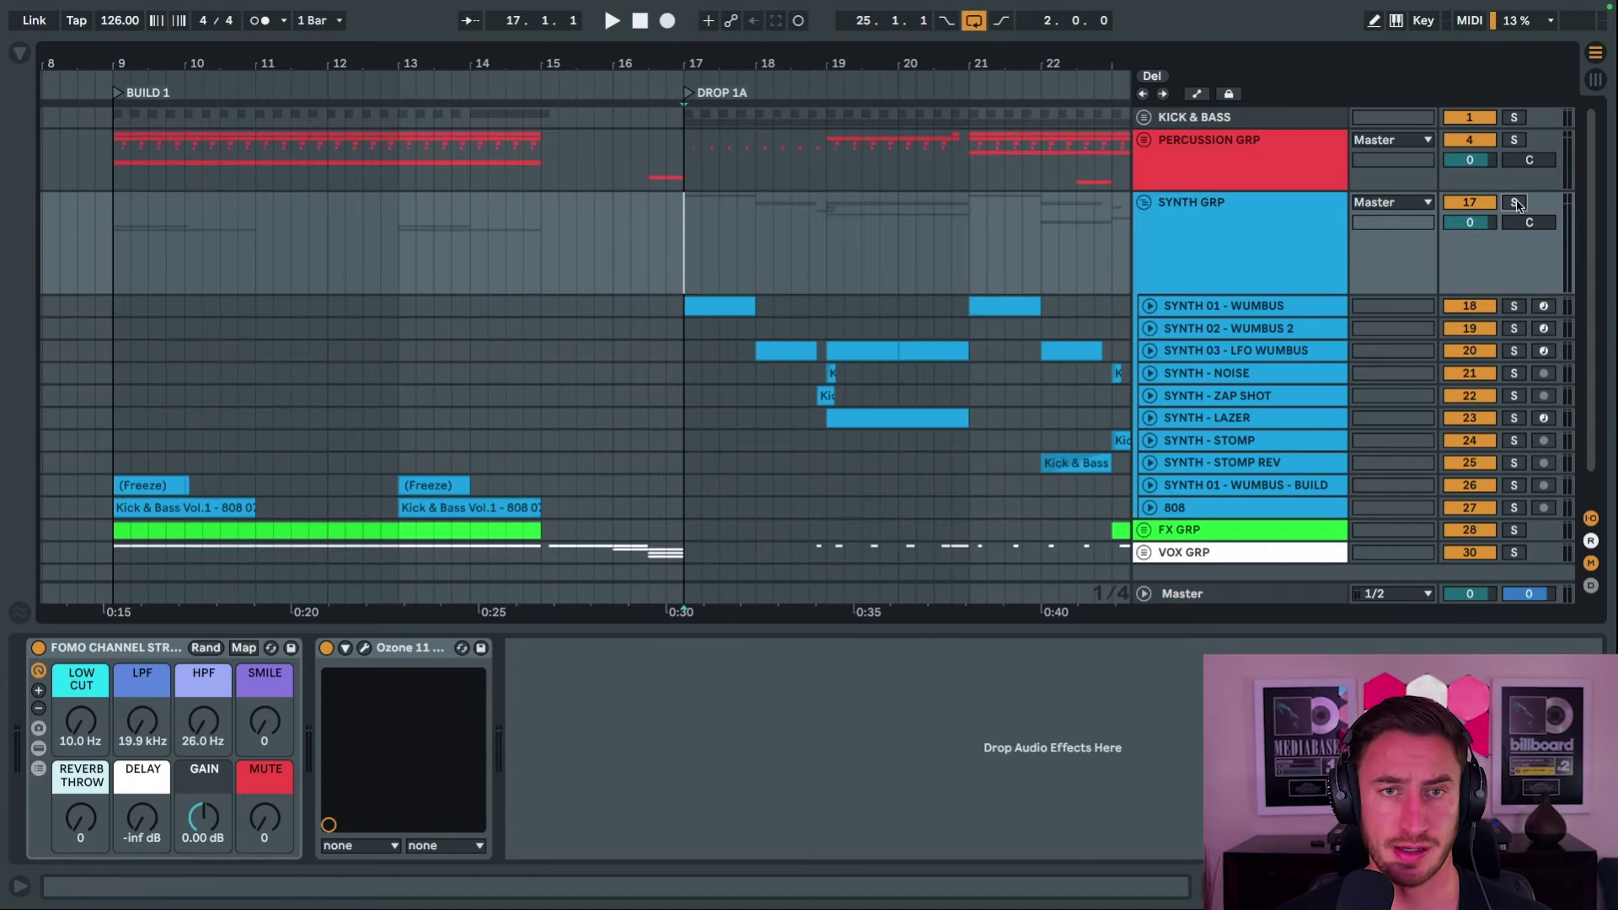
key(space)
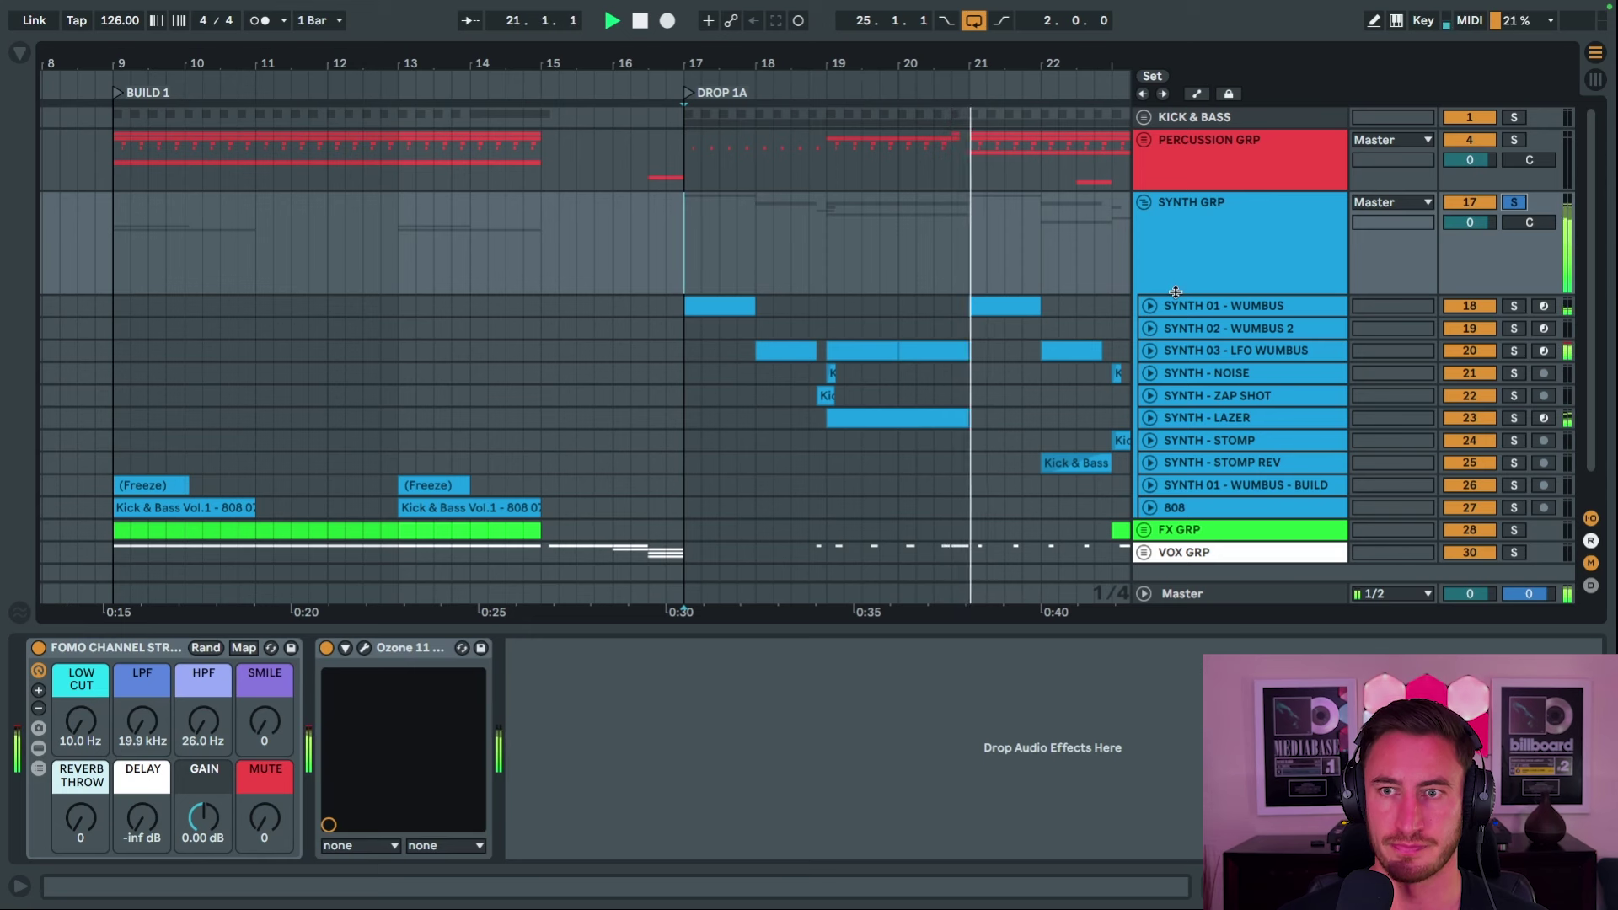
Open SYNTH 01 - WUMBUS's Serum and play bar 17 to examine how Env 2 modulates the filter cutoff.
key(space)
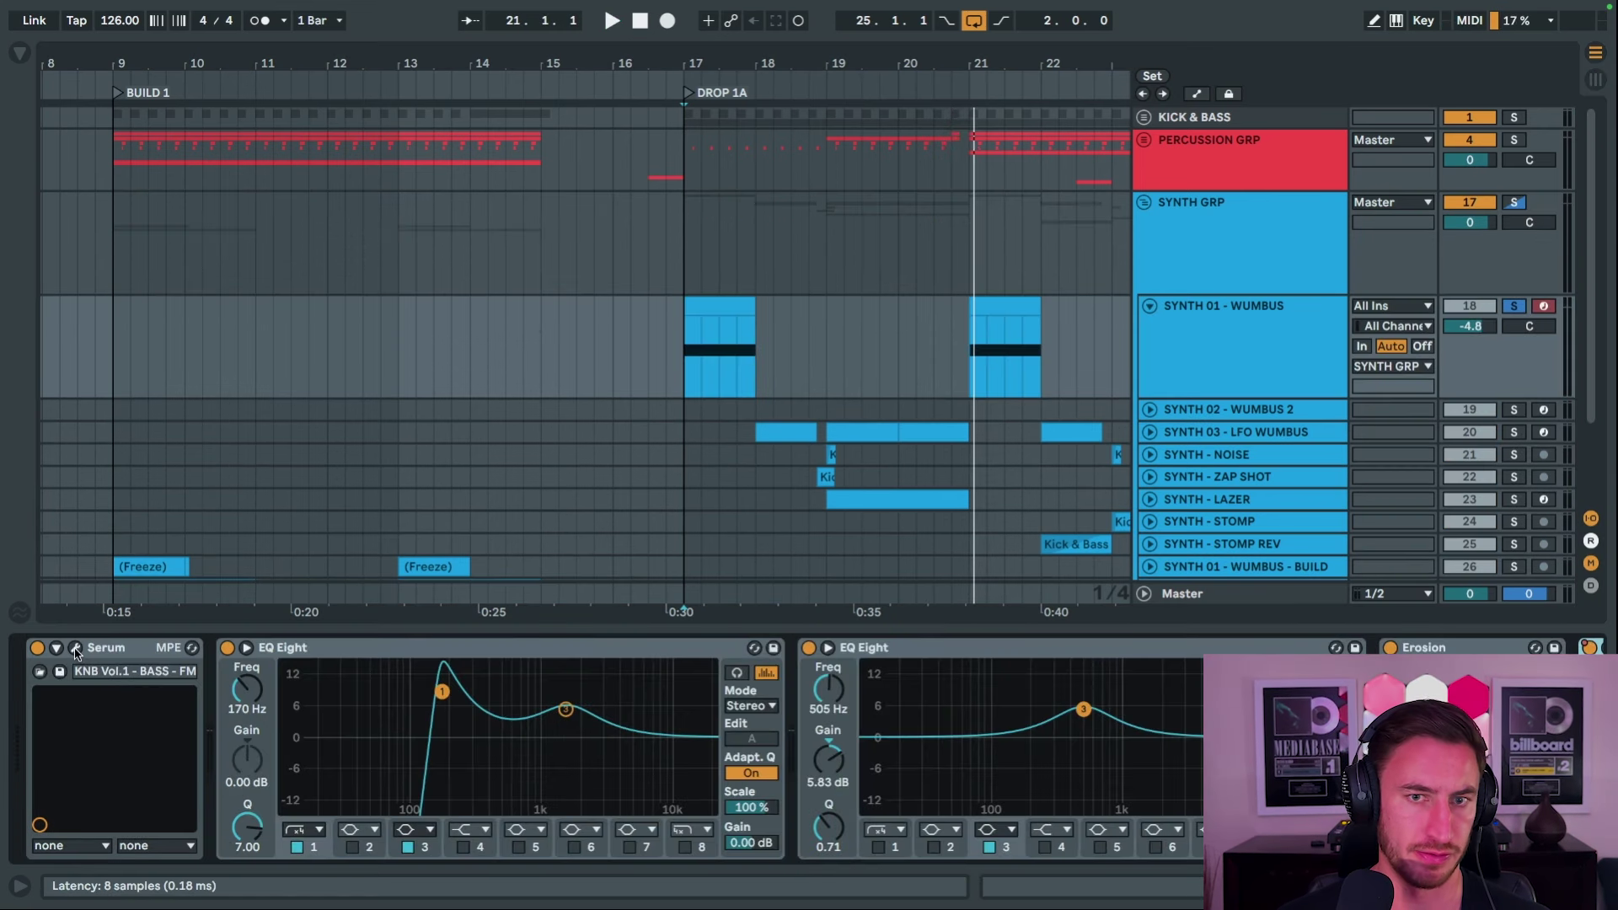
click(75, 649)
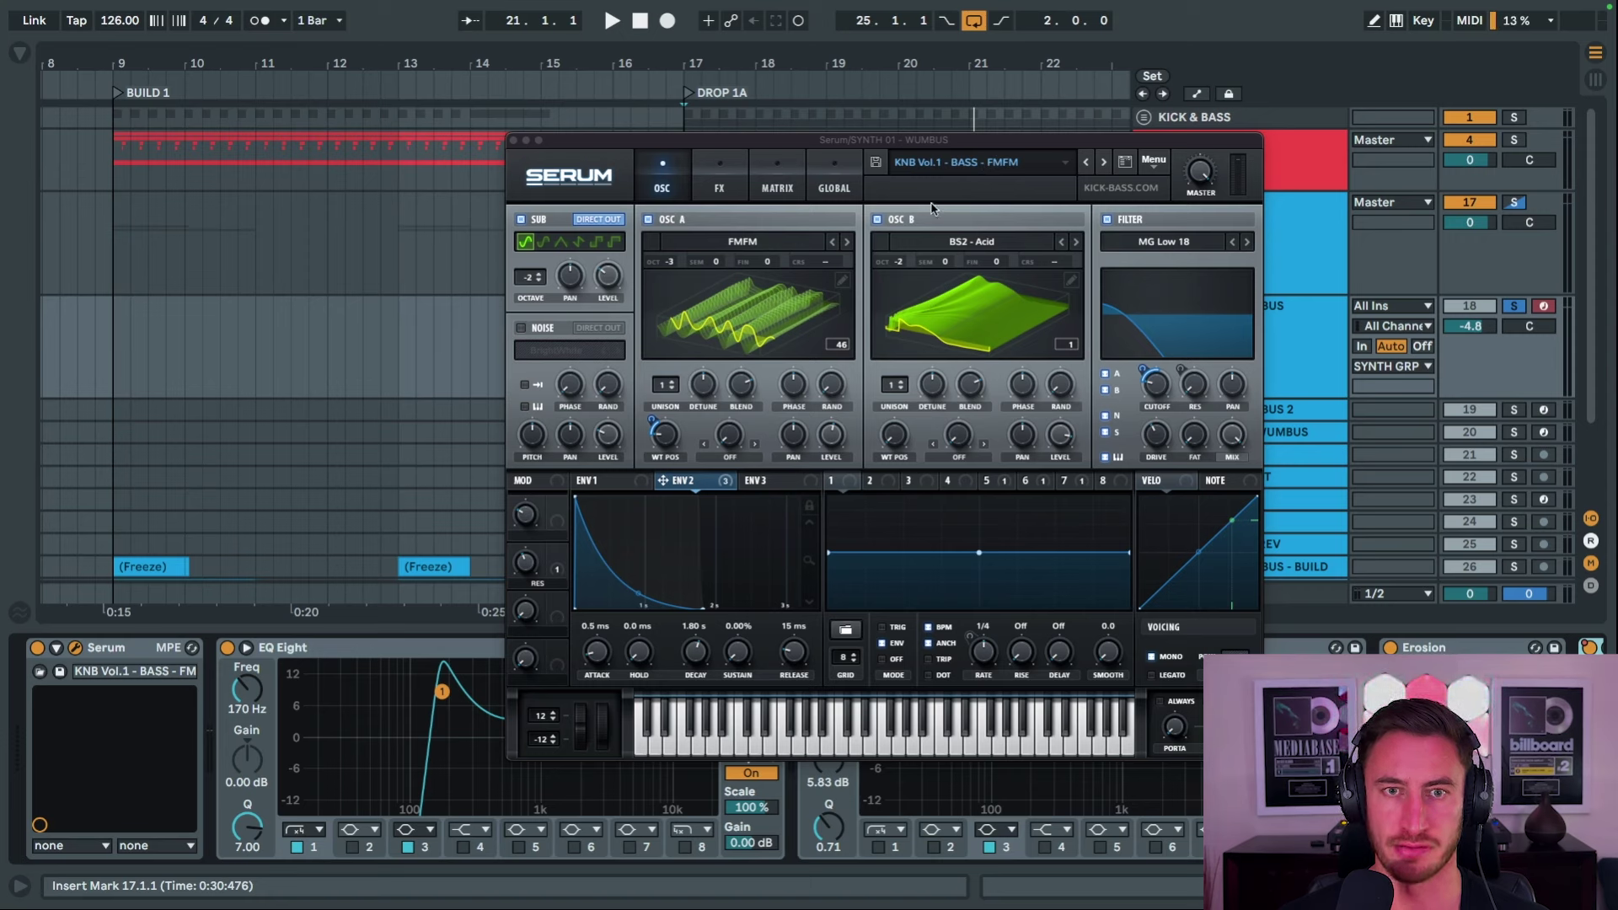
click(689, 481)
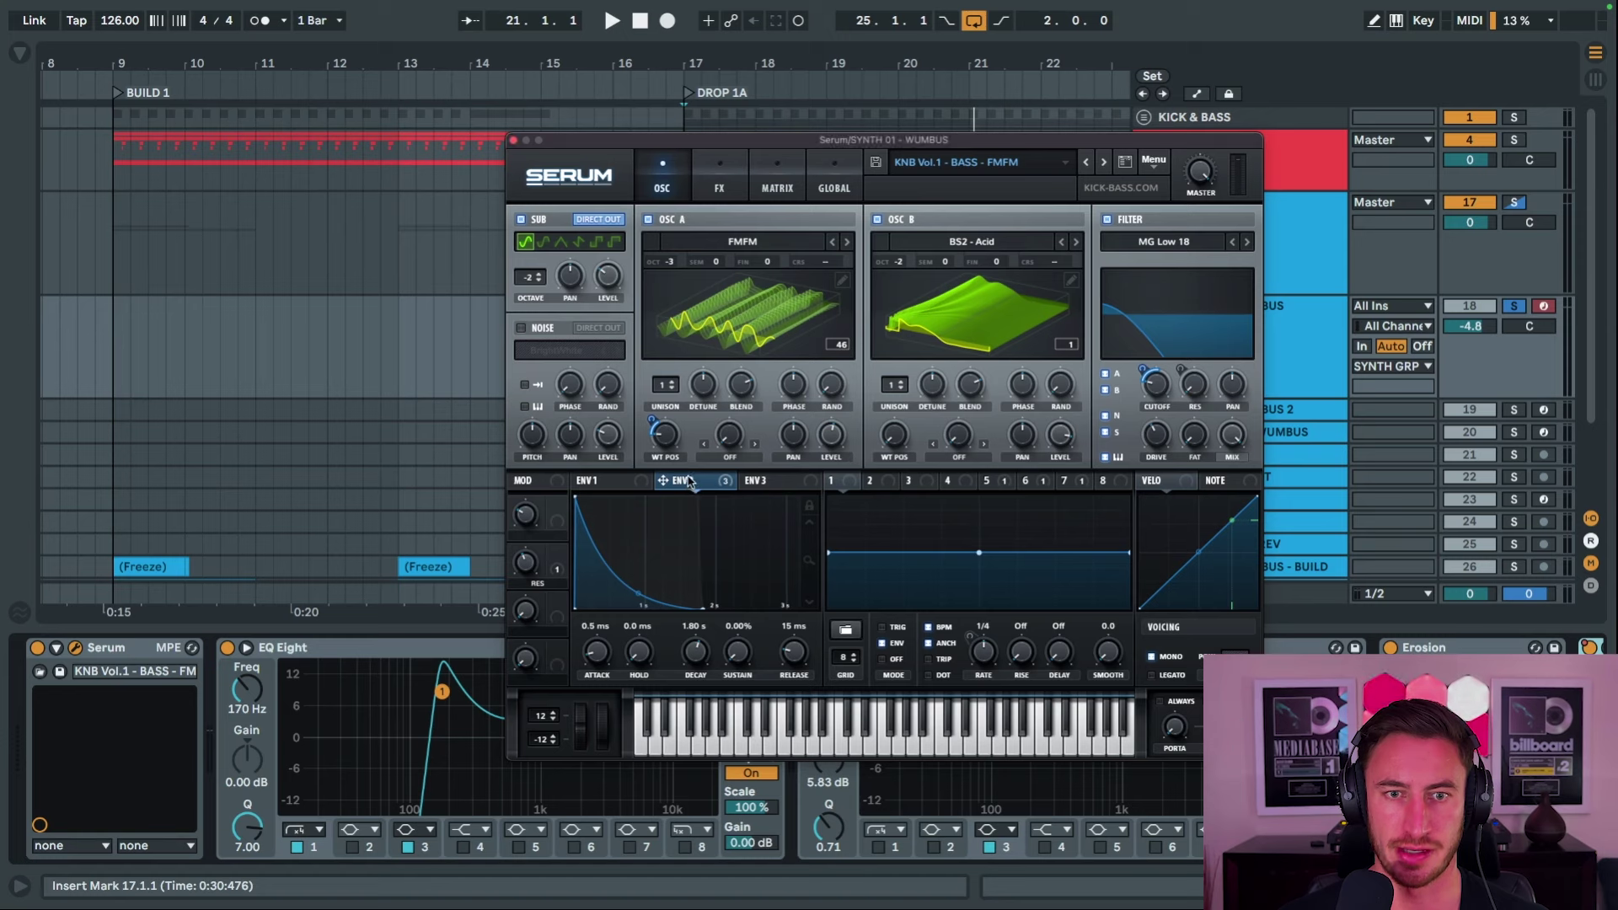
key(space)
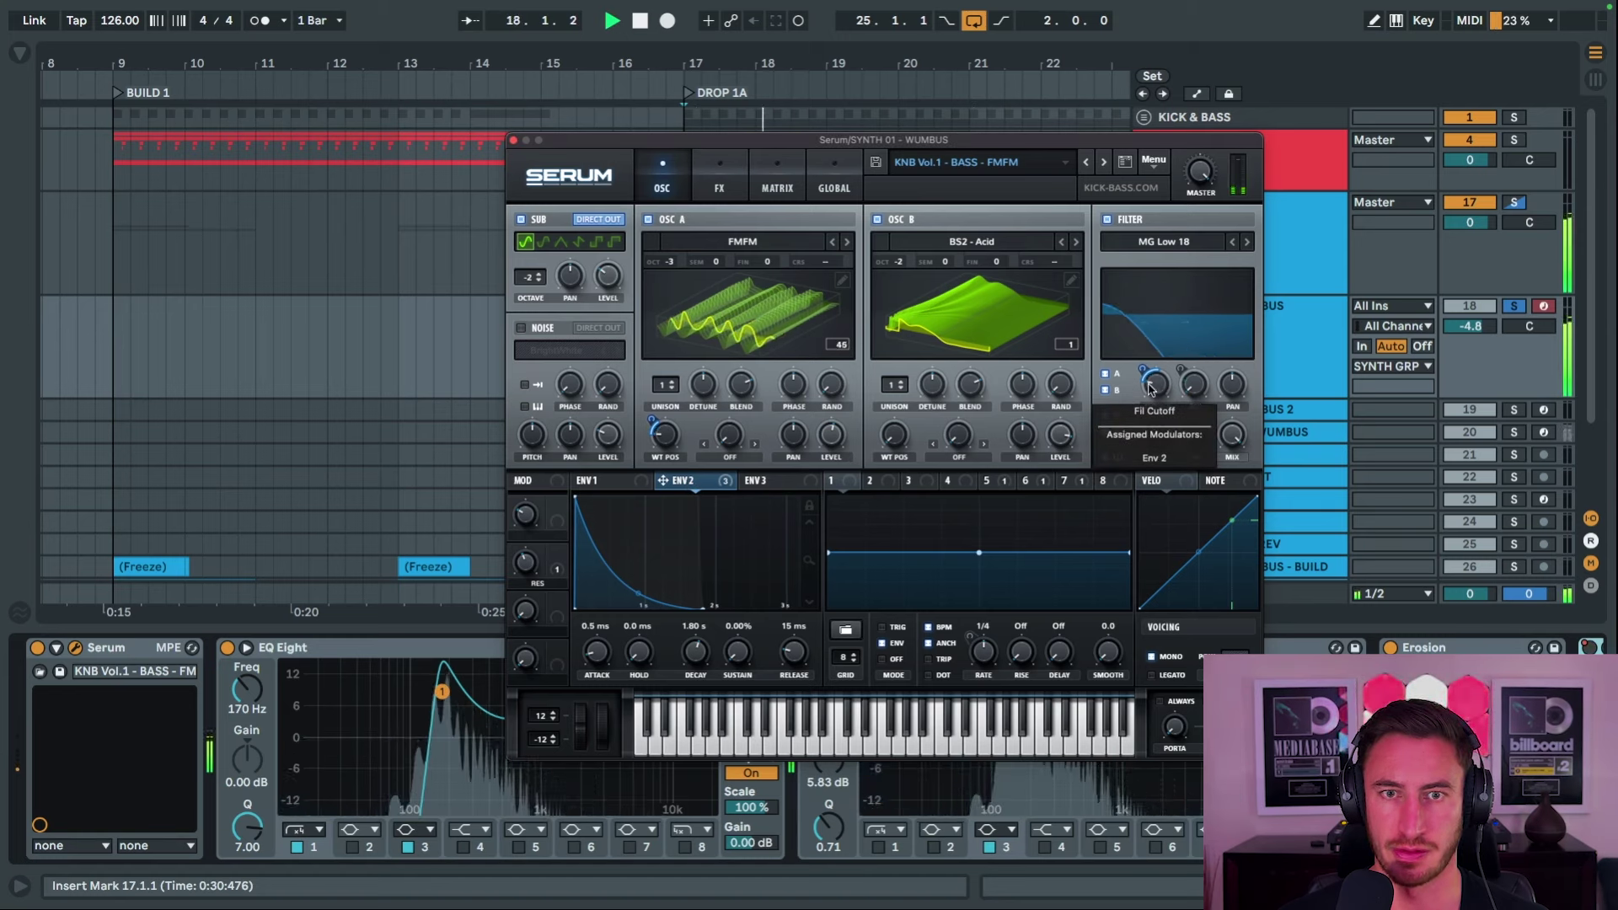
key(space)
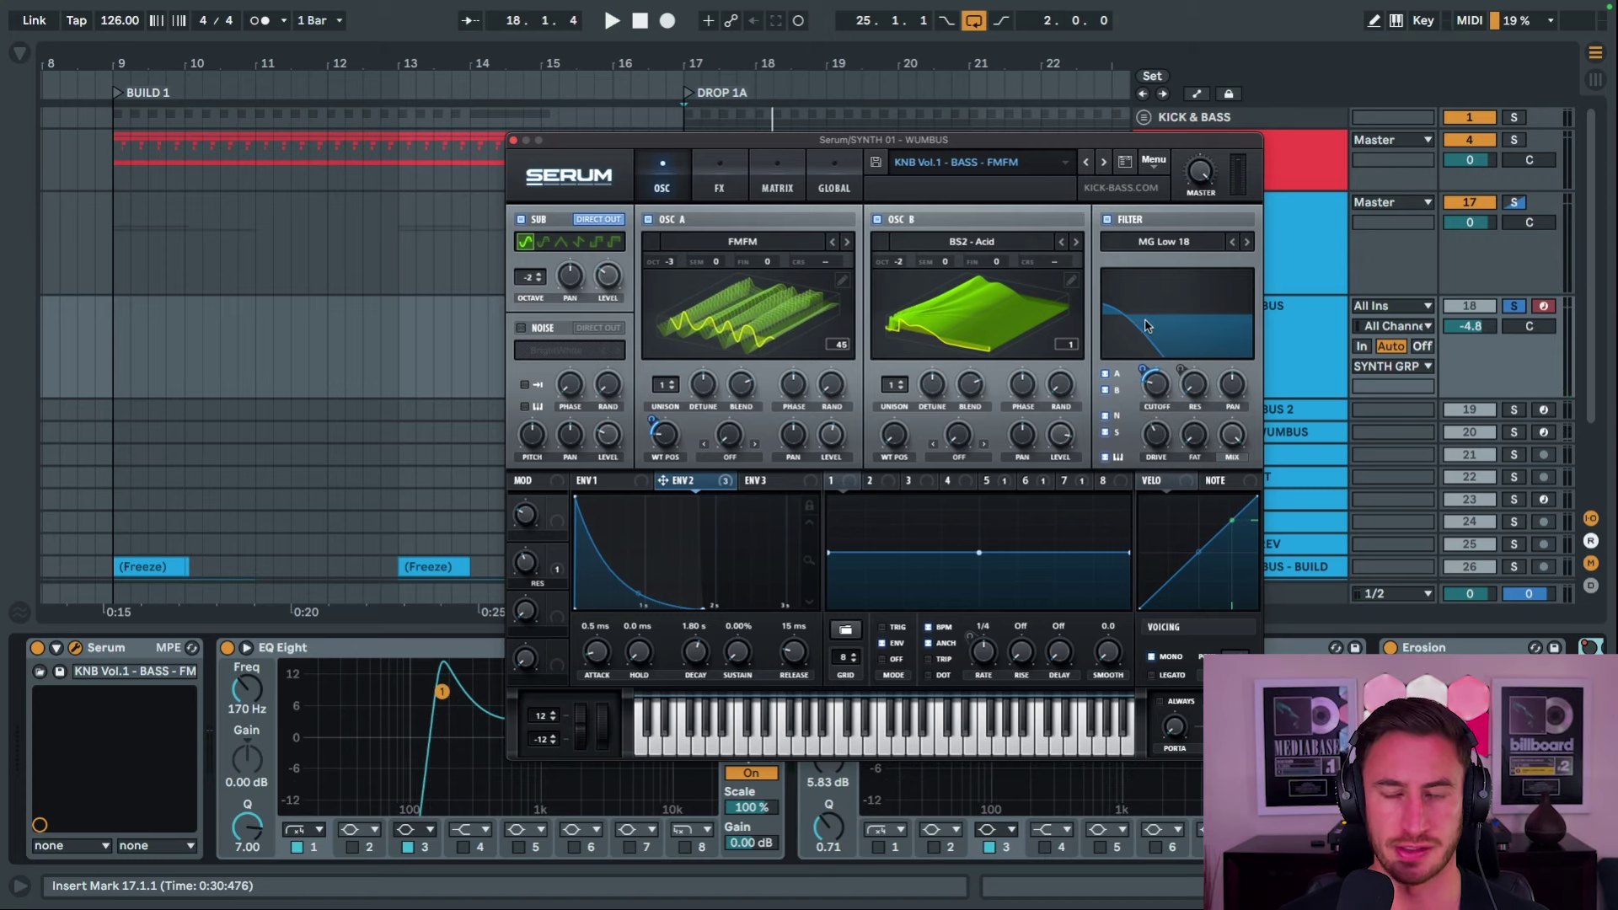
key(space)
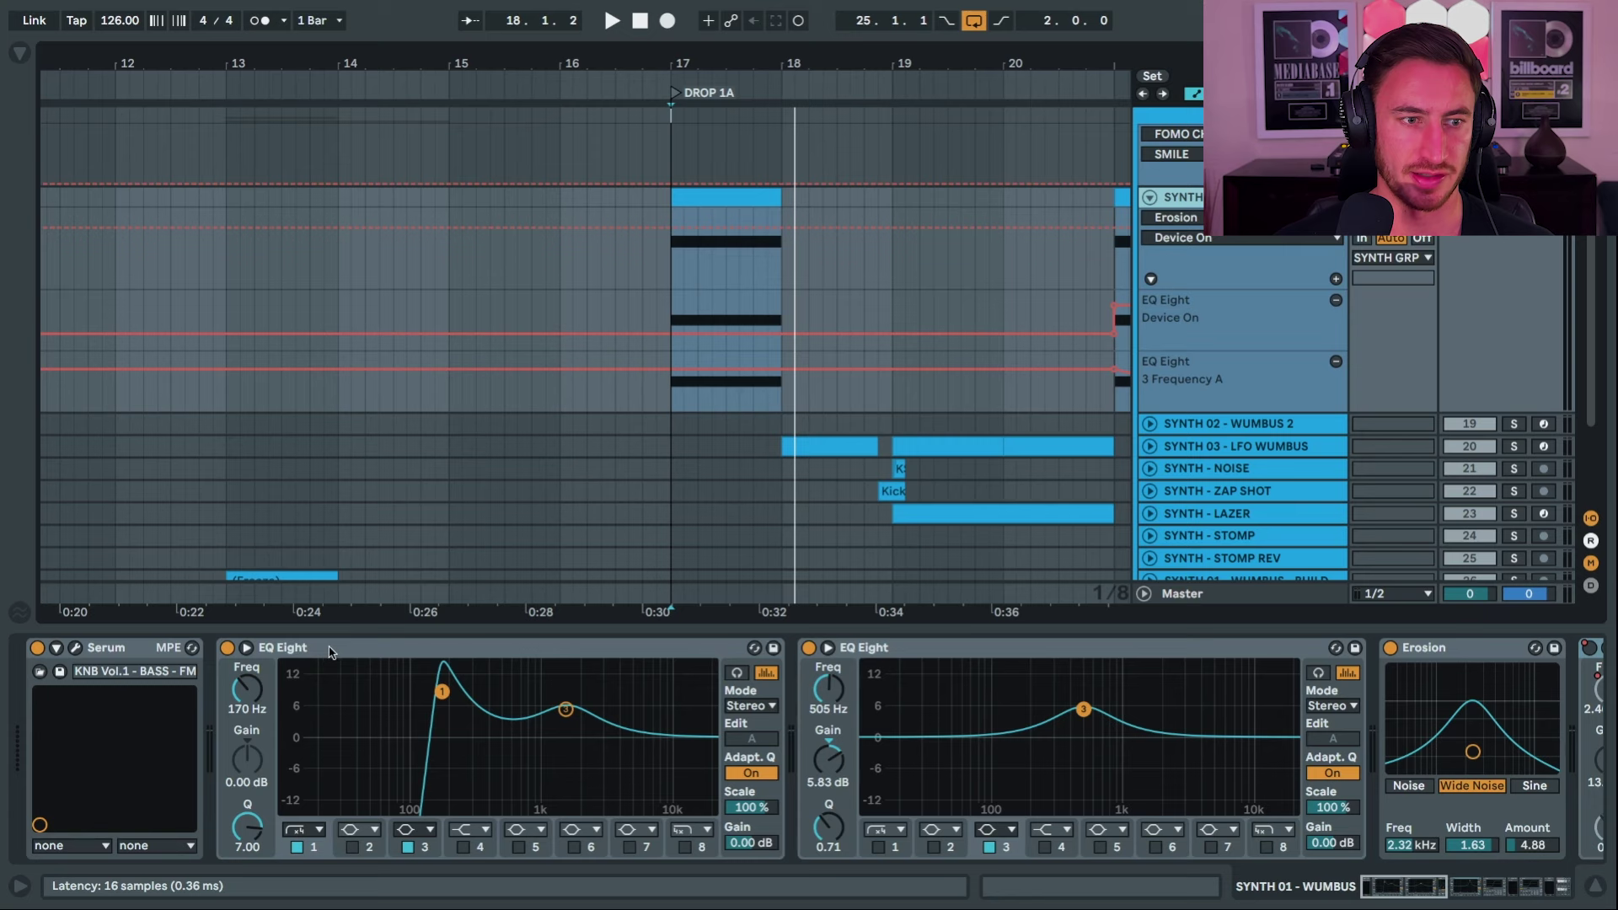
Compare SYNTH 01 - WUMBUS with its first EQ Eight bypassed and enabled, playing from bar 17.
click(291, 647)
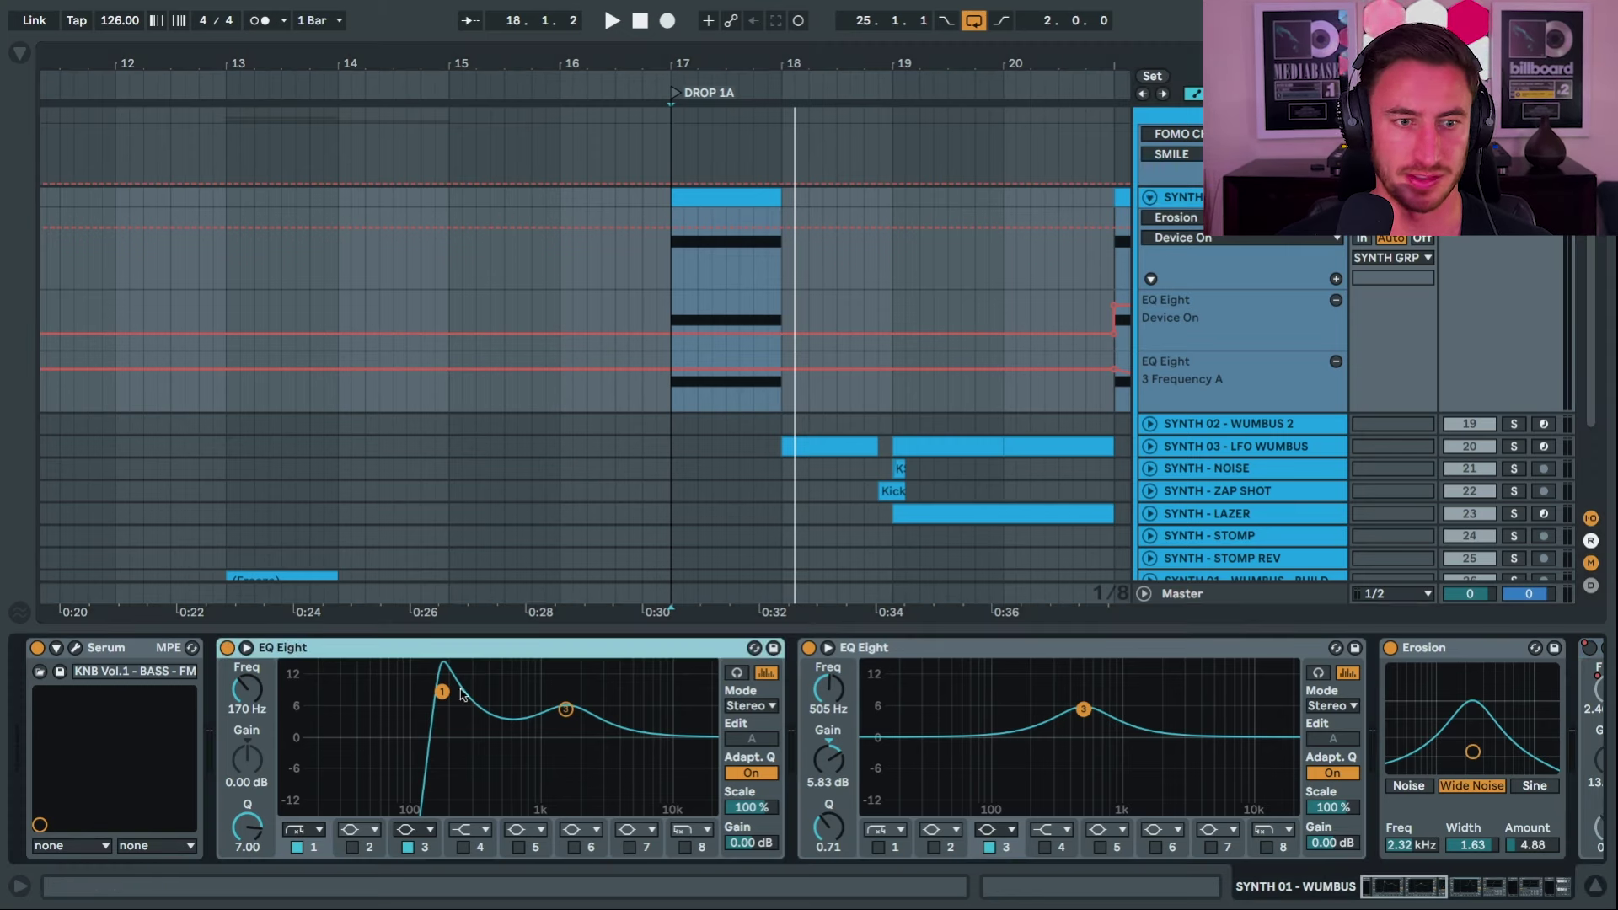
click(225, 648)
key(space)
click(226, 648)
key(space)
key(space)
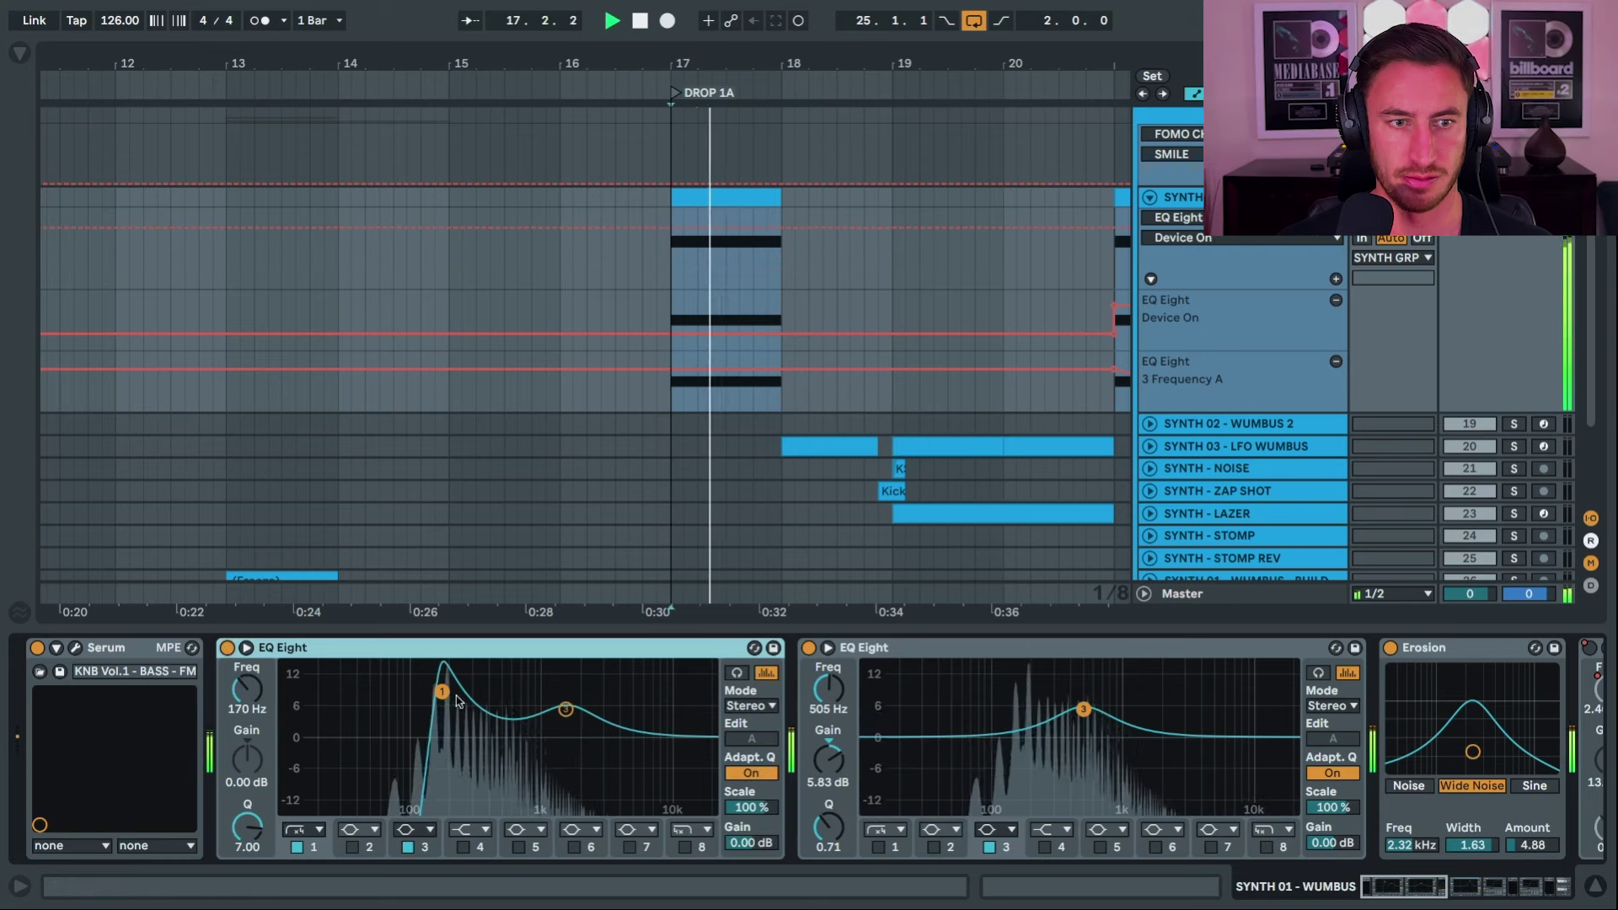
key(space)
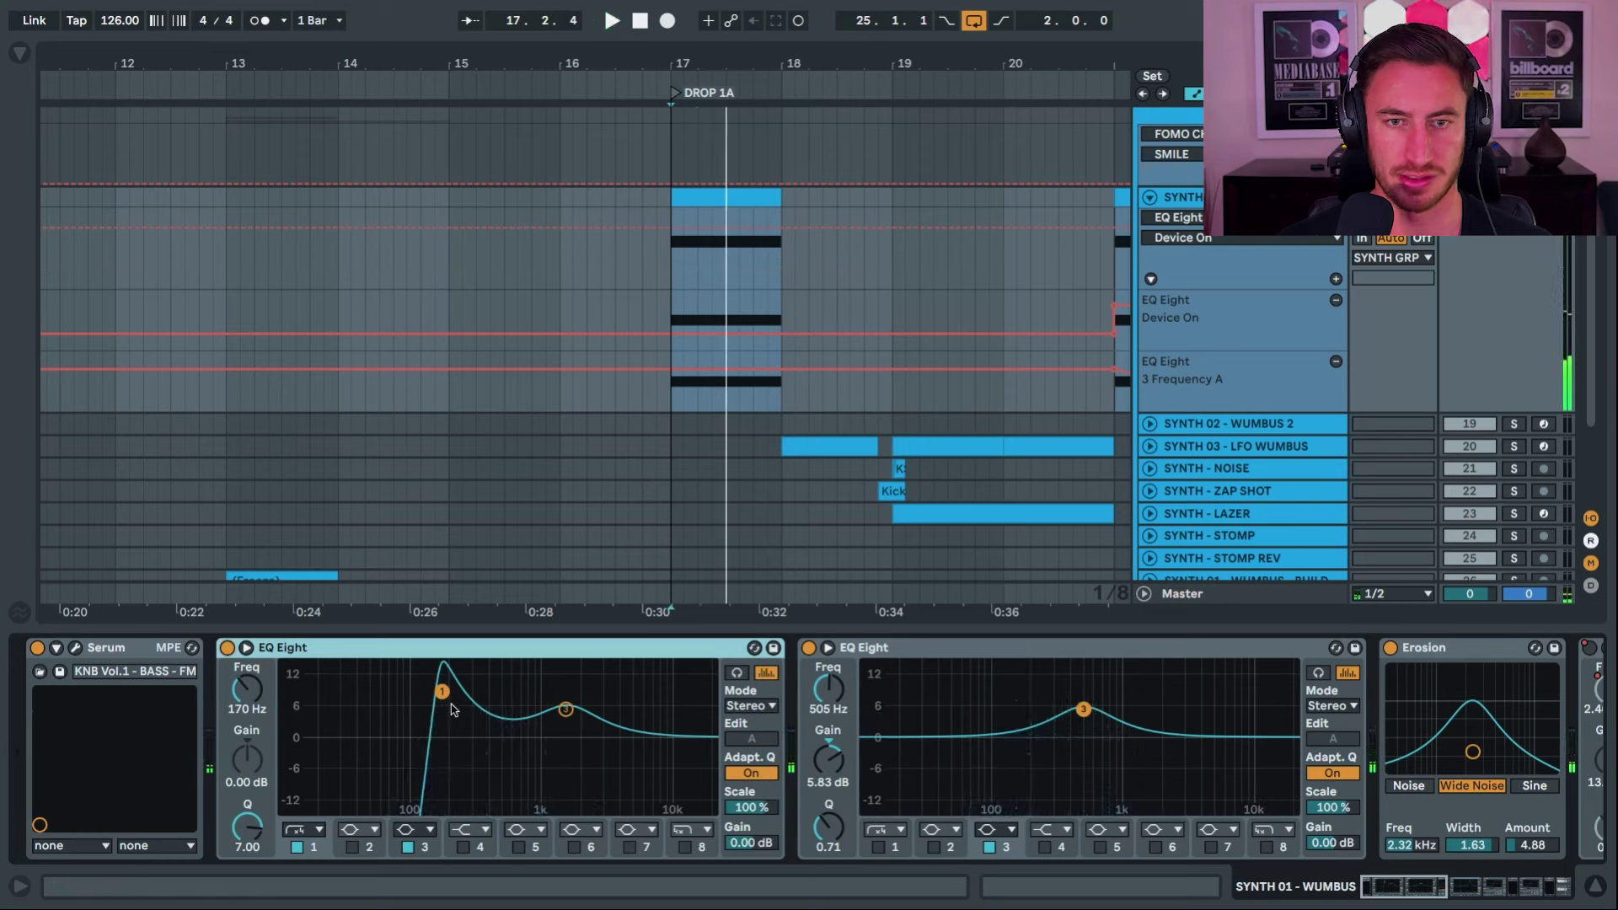
key(space)
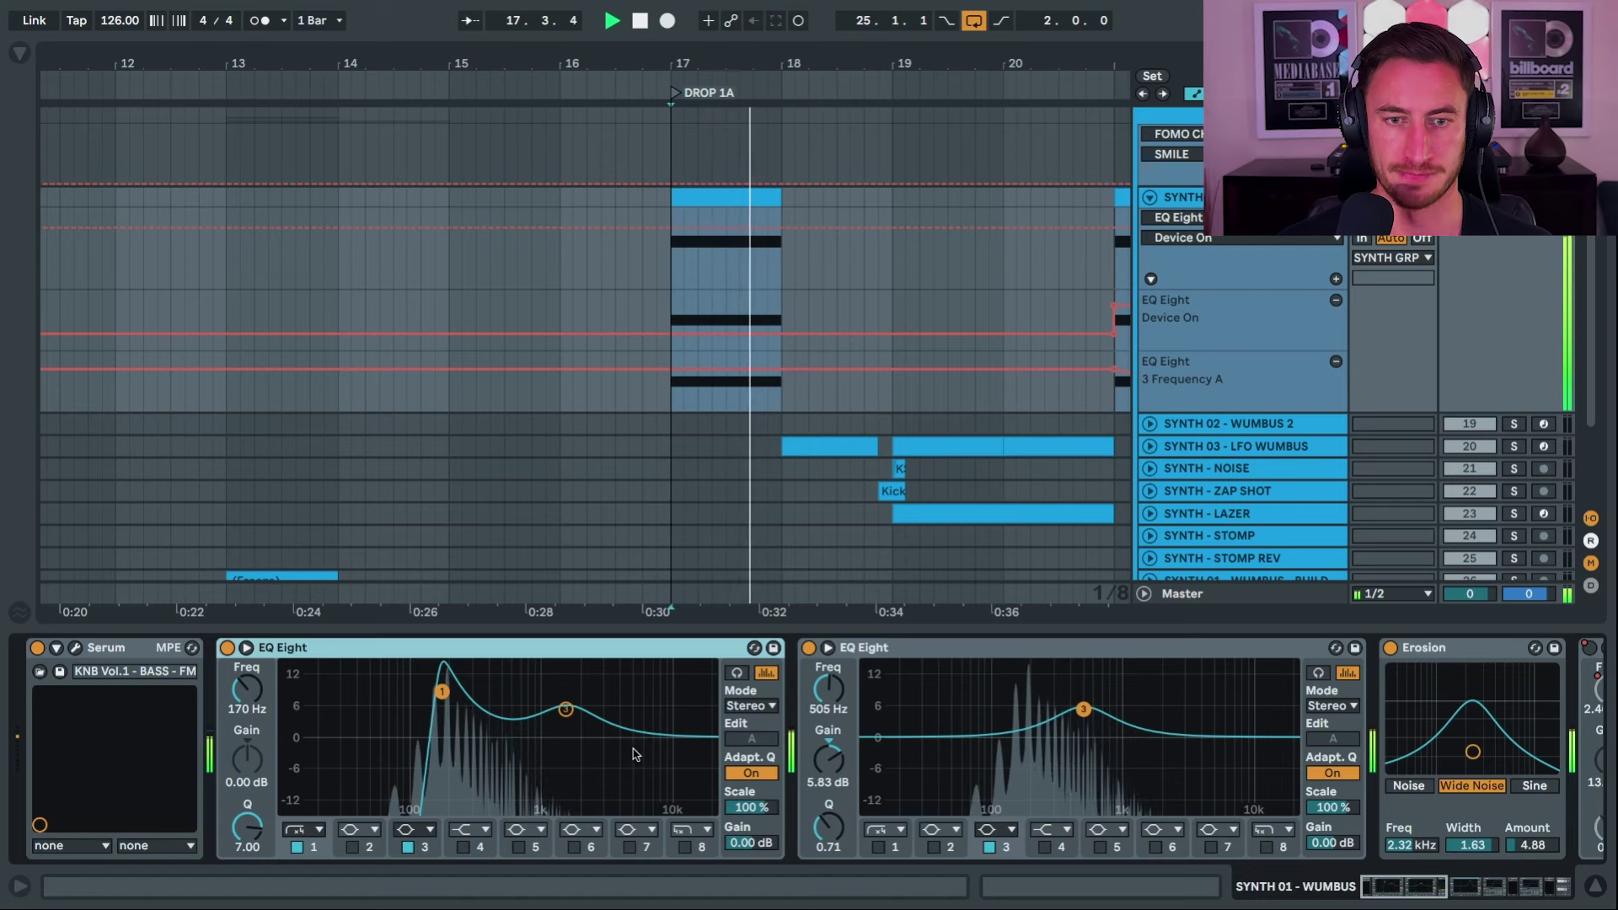
Toggle the second EQ Eight on SYNTH 01 - WUMBUS during playback from bar 17 to hear its 505 Hz boost.
click(876, 712)
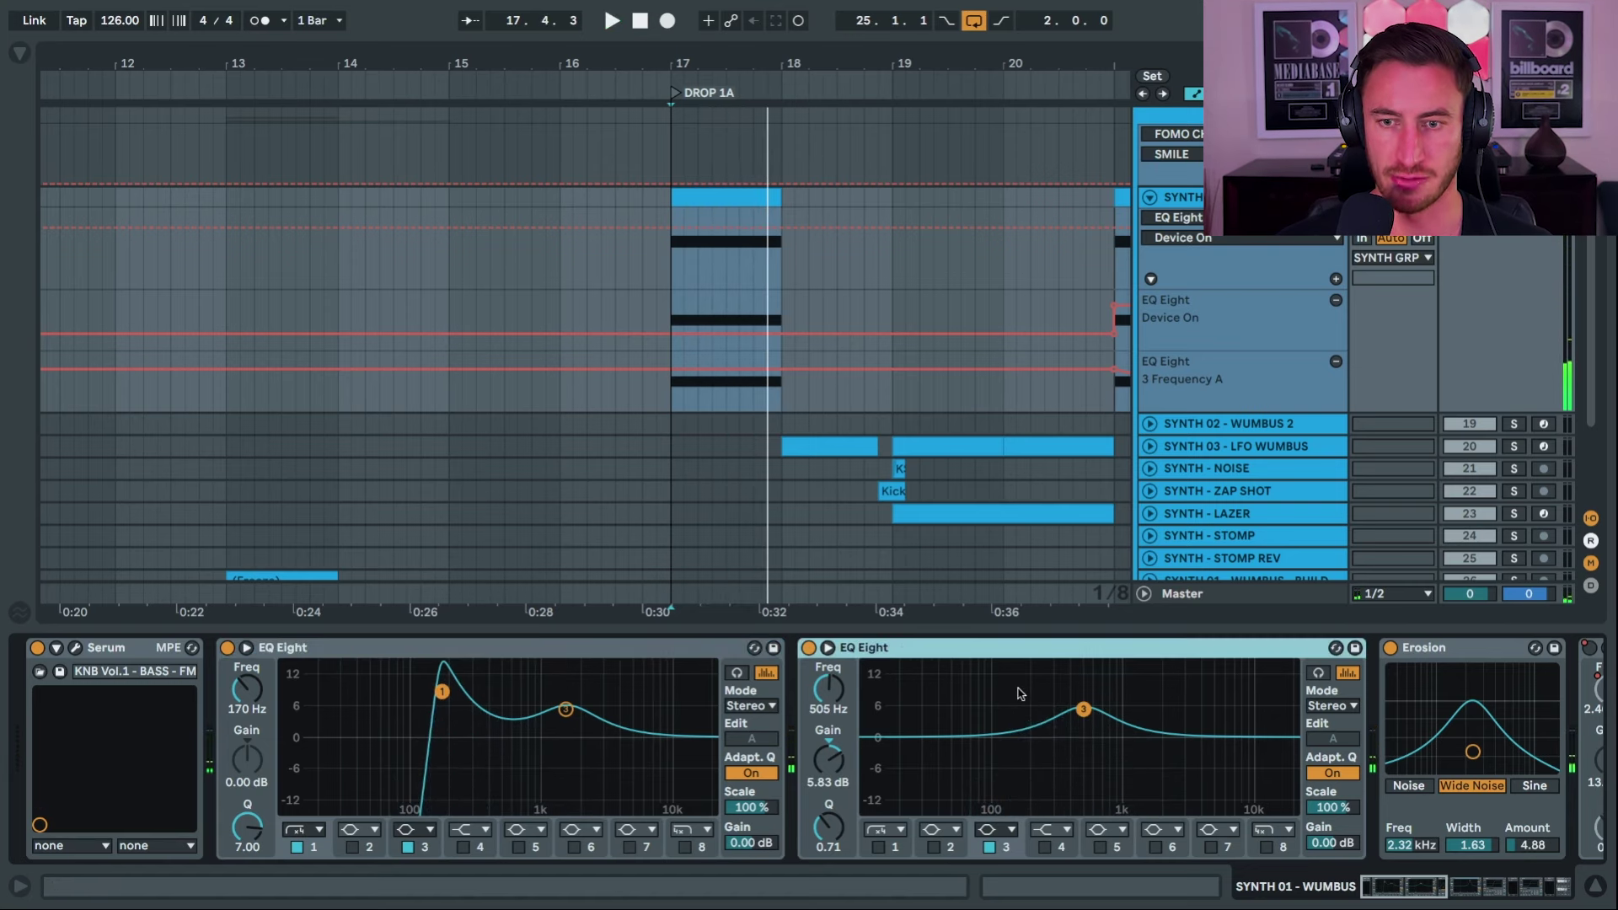
scroll(876, 655, right, 3)
key(space)
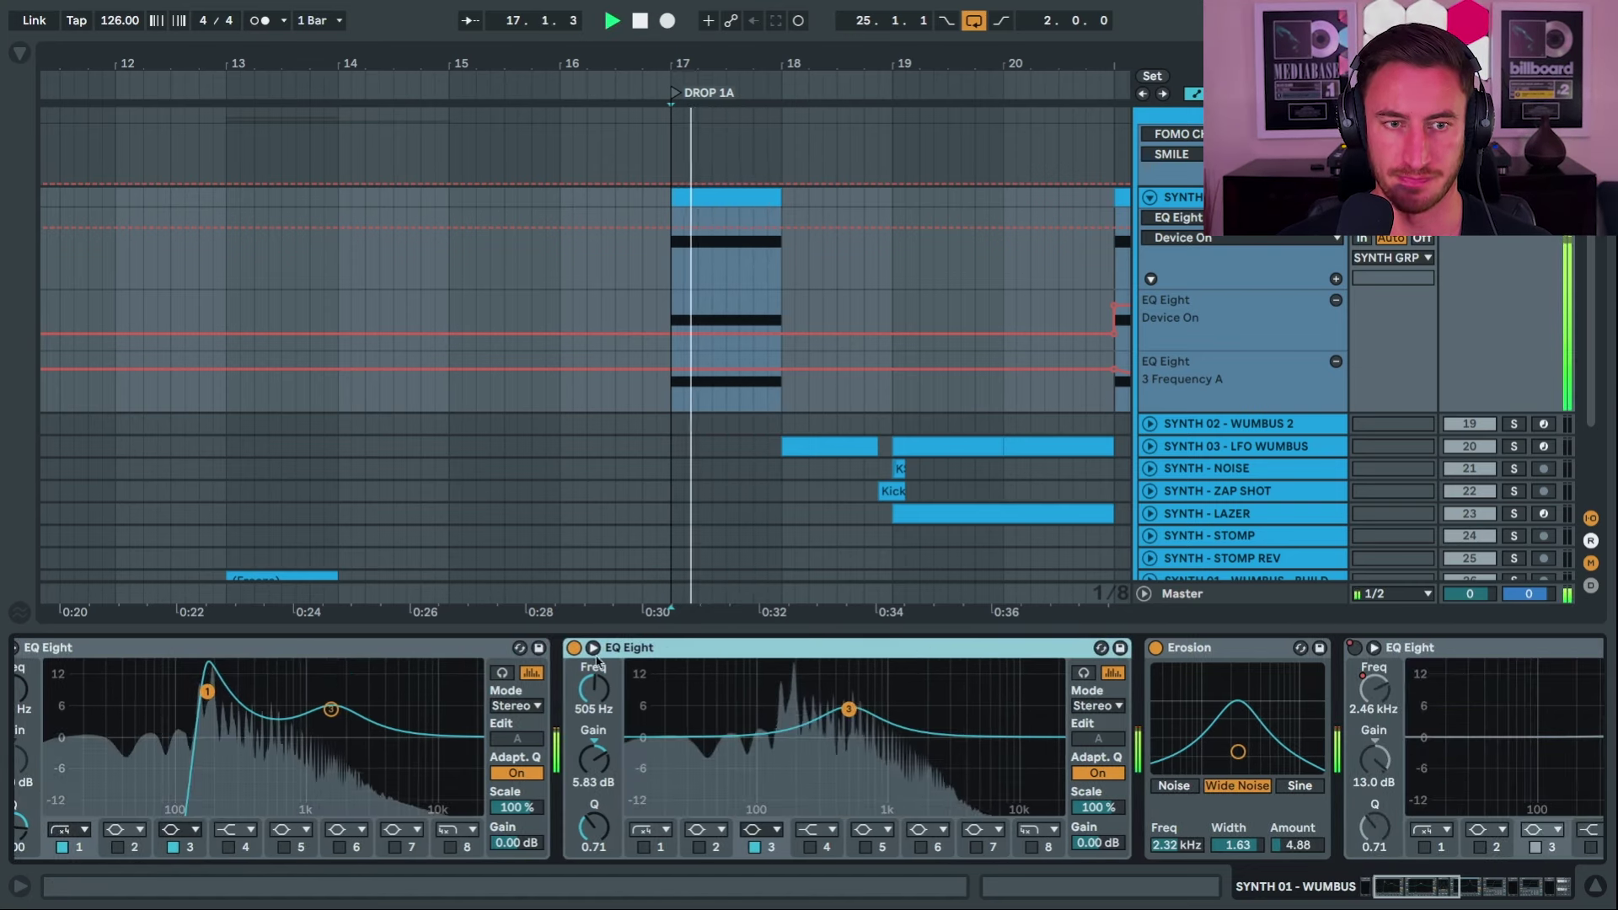
click(574, 648)
click(574, 649)
key(space)
key(space)
key(space)
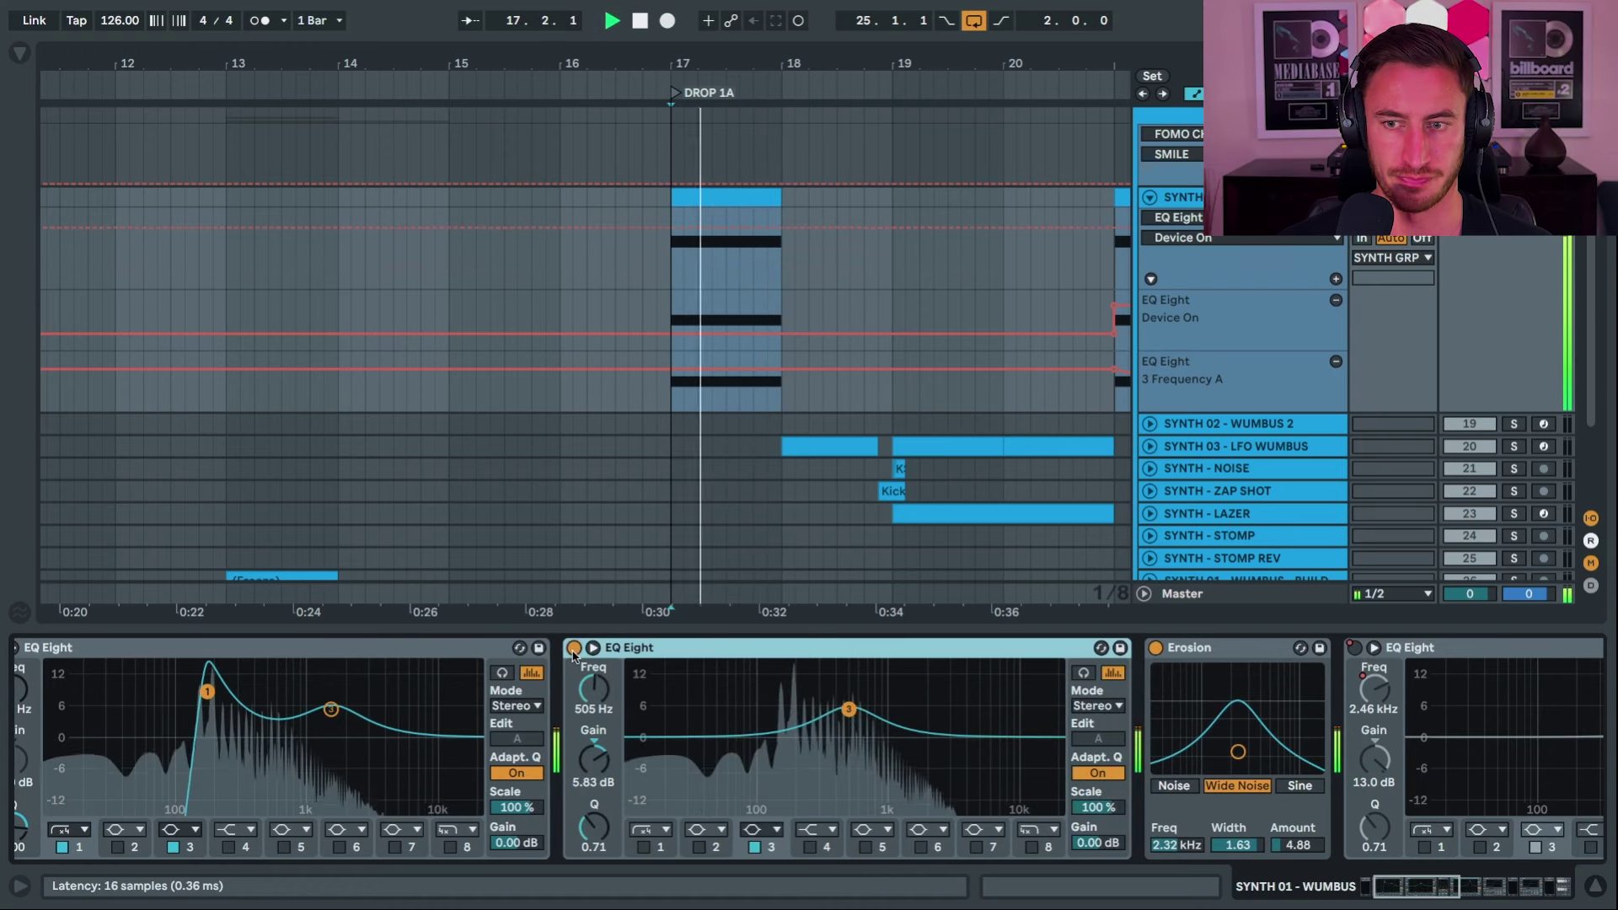
Examine SYNTH 01 - WUMBUS's Erosion in Wide Noise mode and audition it bypassed and enabled.
scroll(860, 724, right, 2)
scroll(860, 725, right, 3)
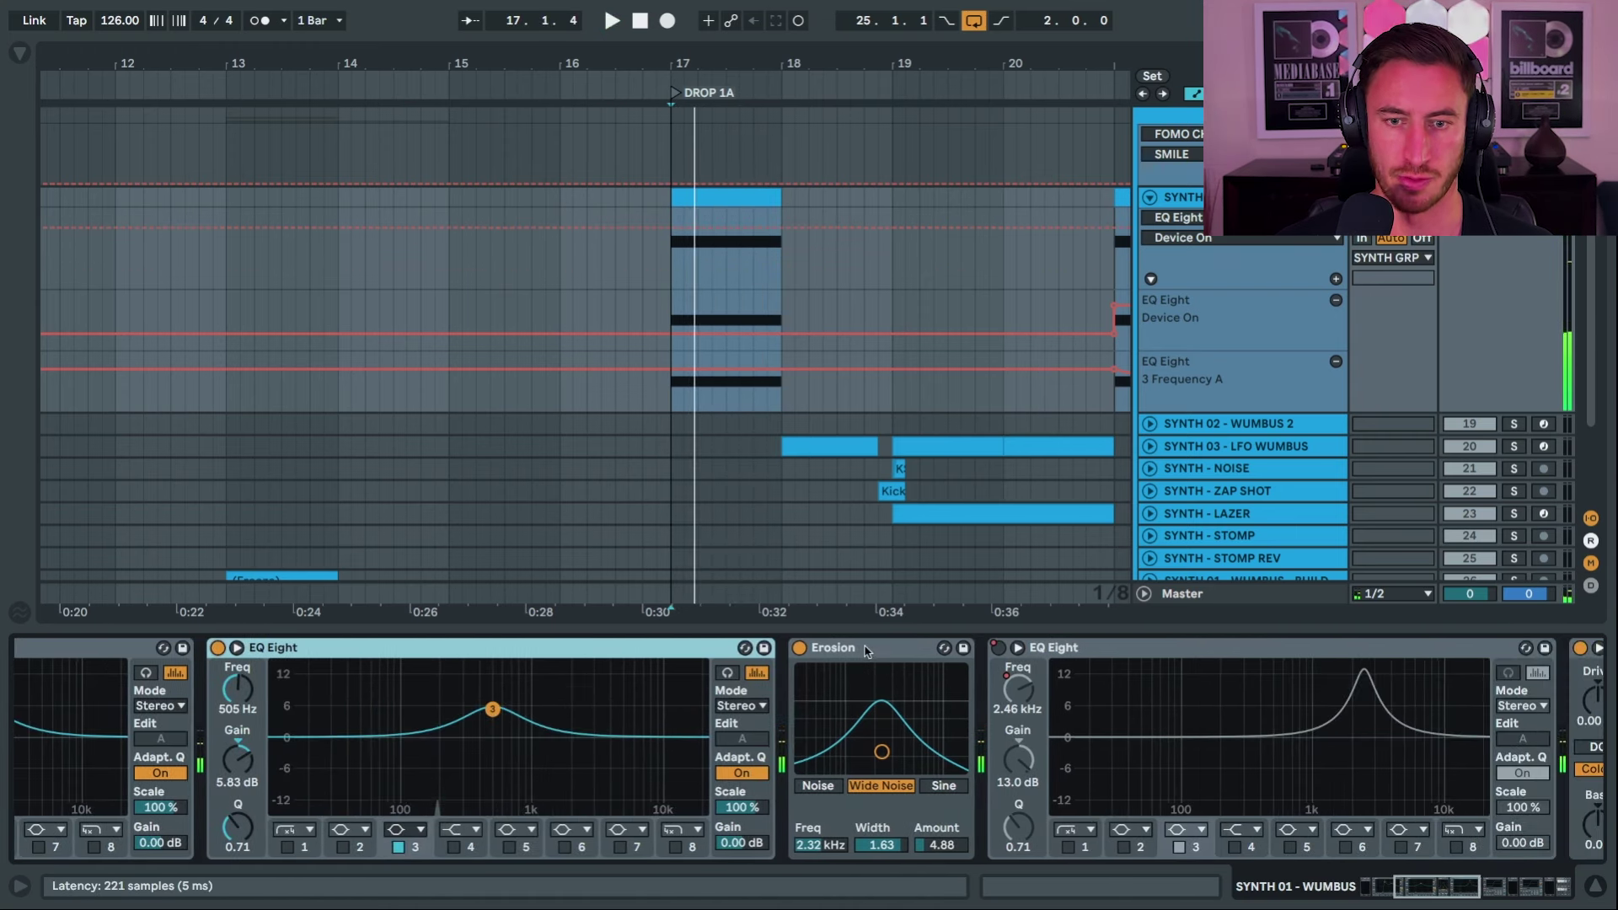
click(870, 754)
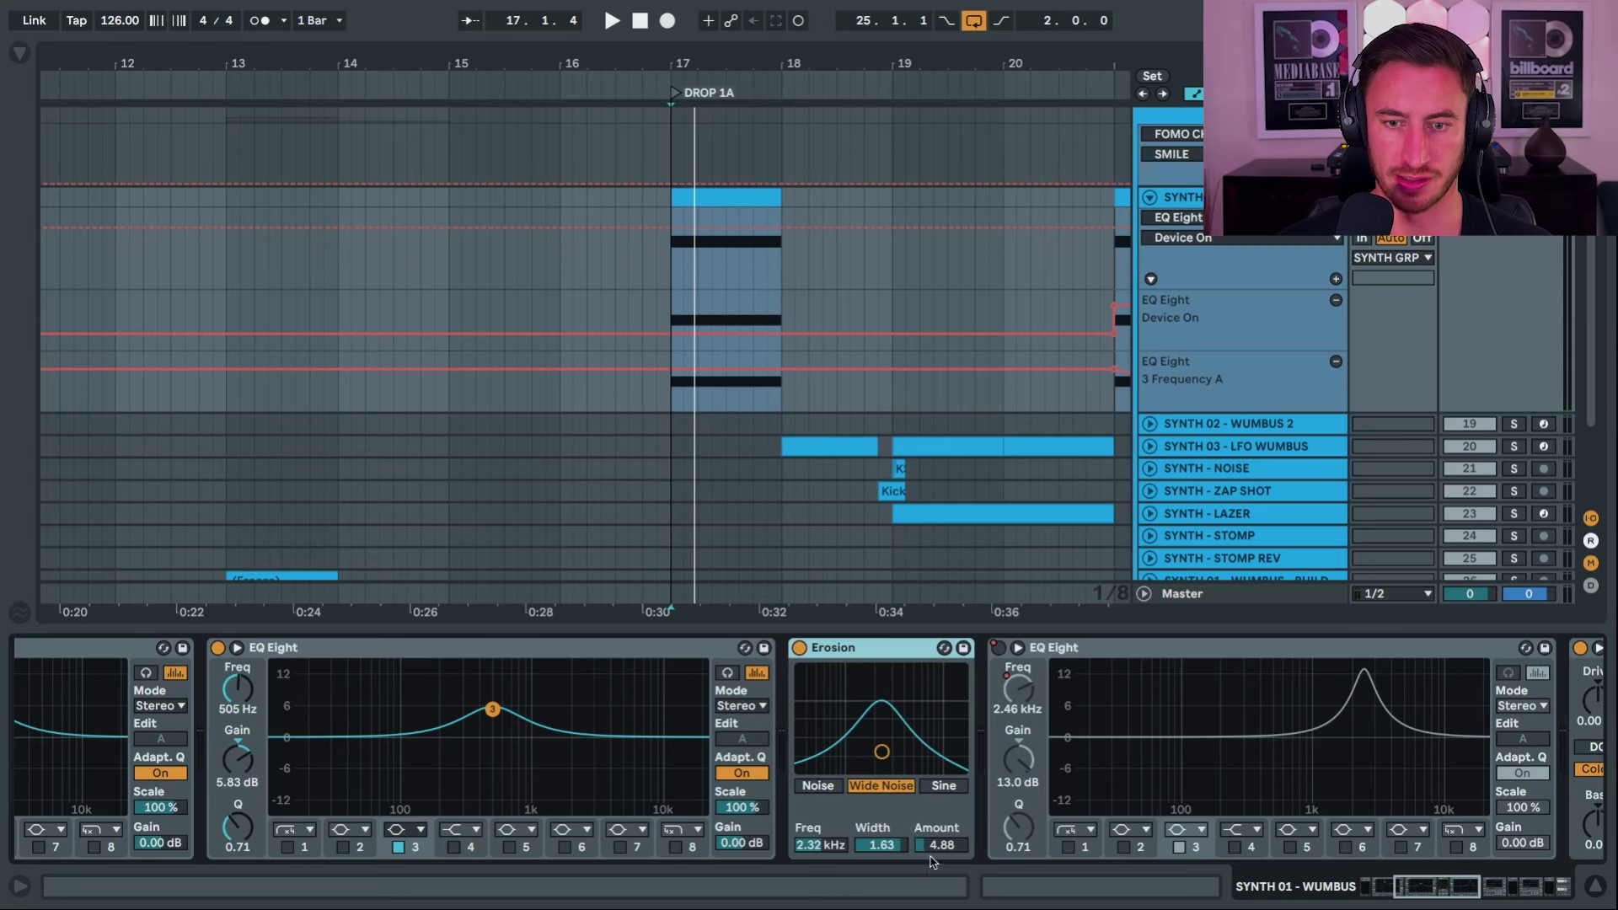
scroll(803, 654, left, 1)
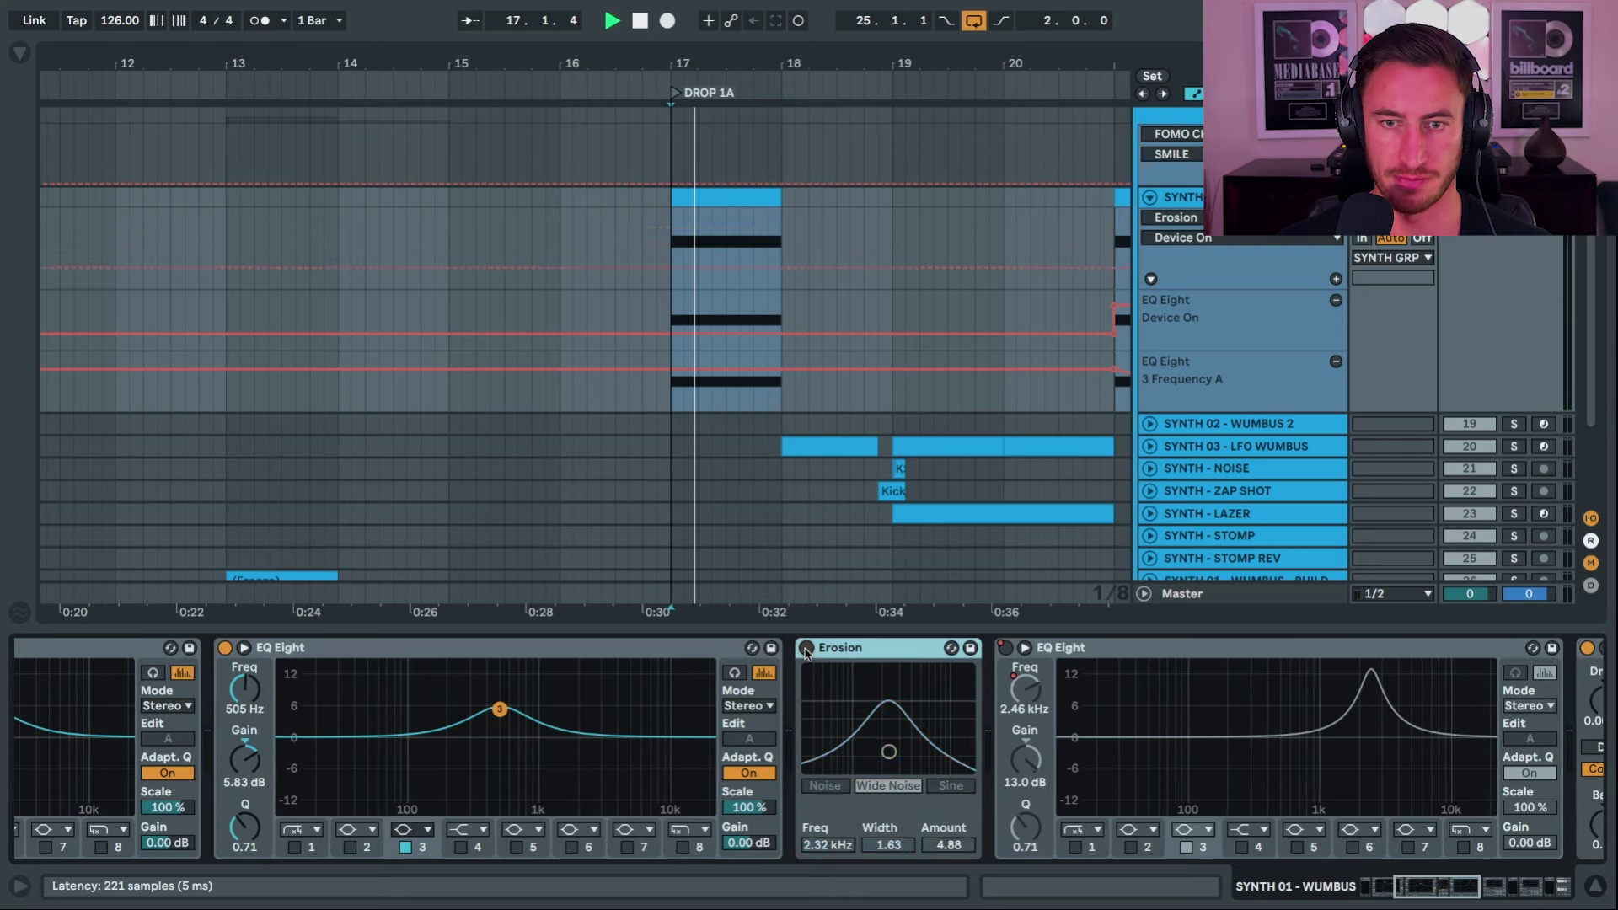
key(space)
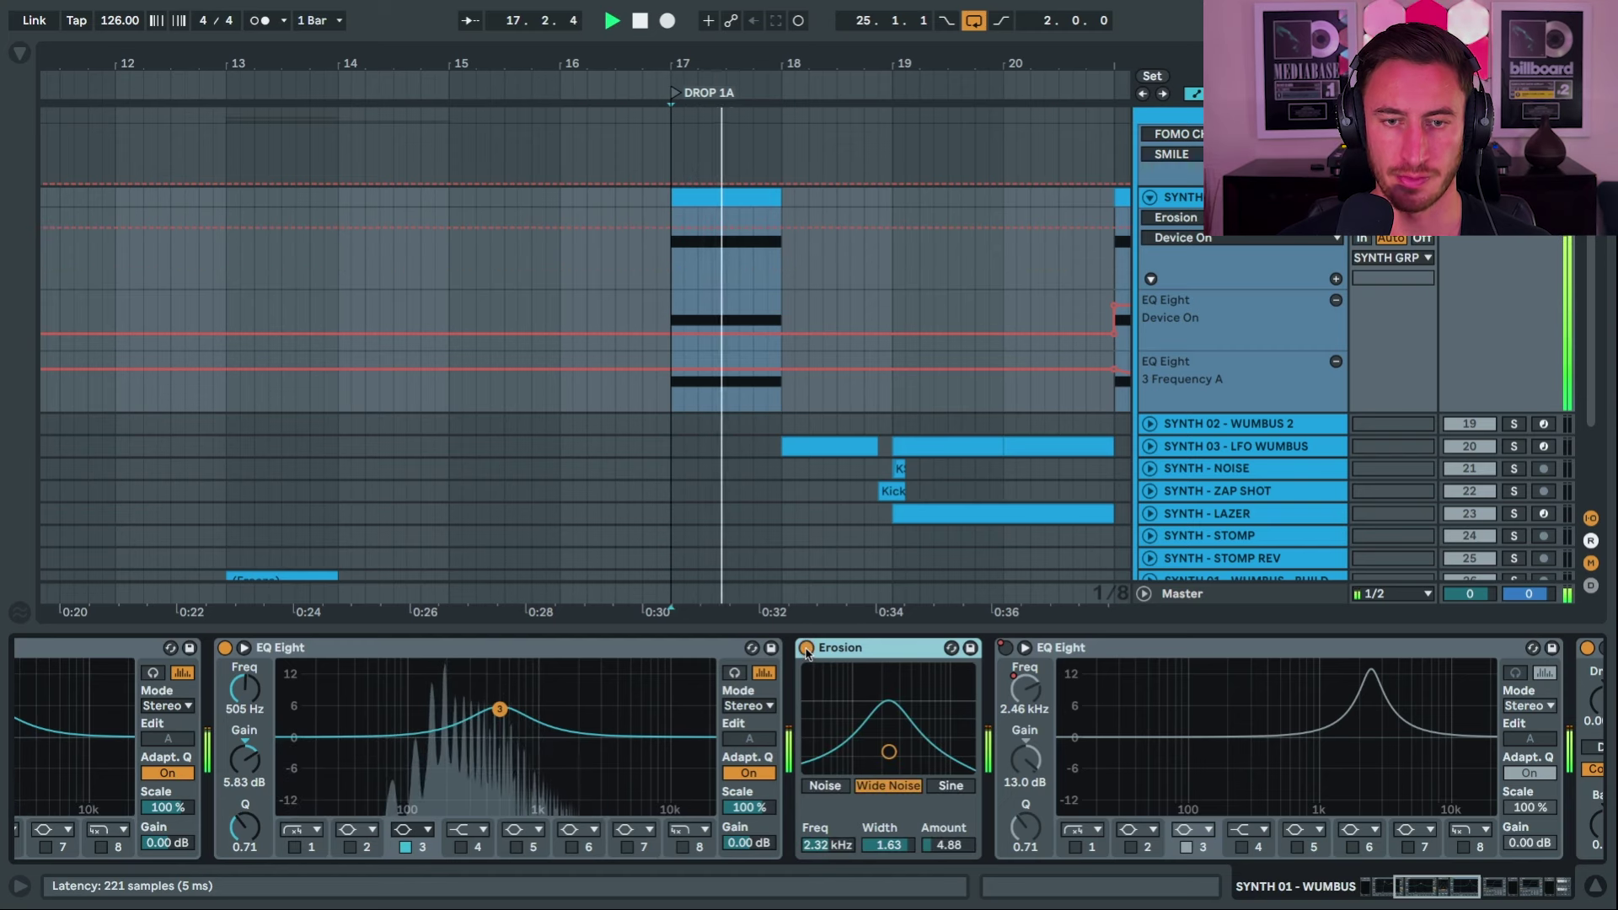
key(space)
Play SYNTH 01 - WUMBUS from bar 21 to hear the automated frequency sweep of its third EQ Eight.
drag(755, 65, 755, 35)
scroll(814, 268, right, 5)
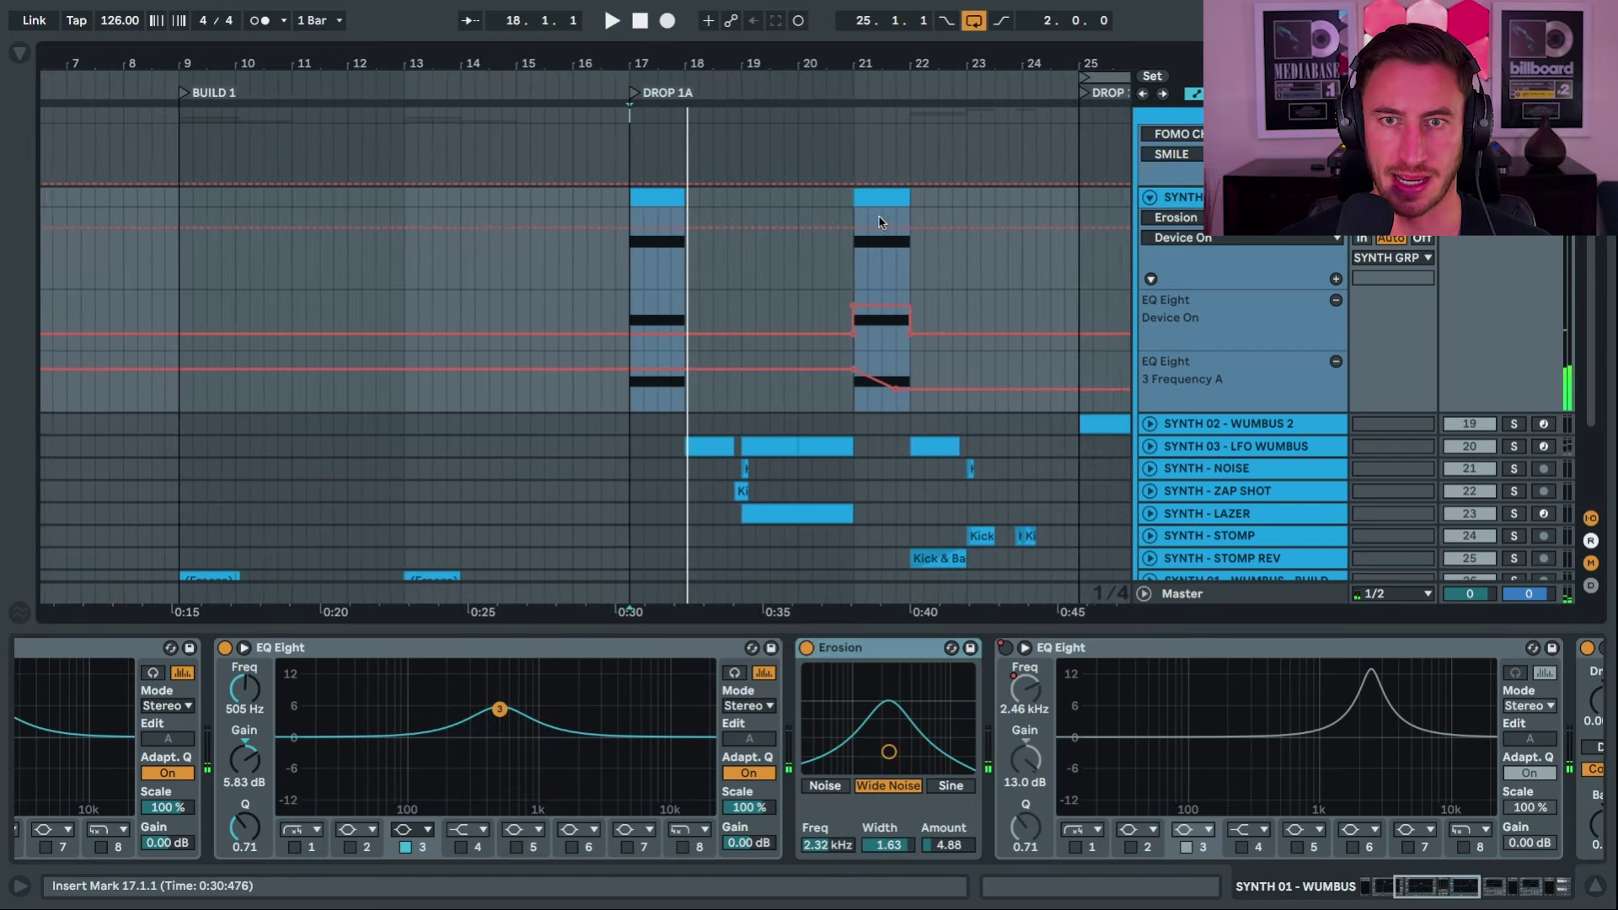
click(814, 268)
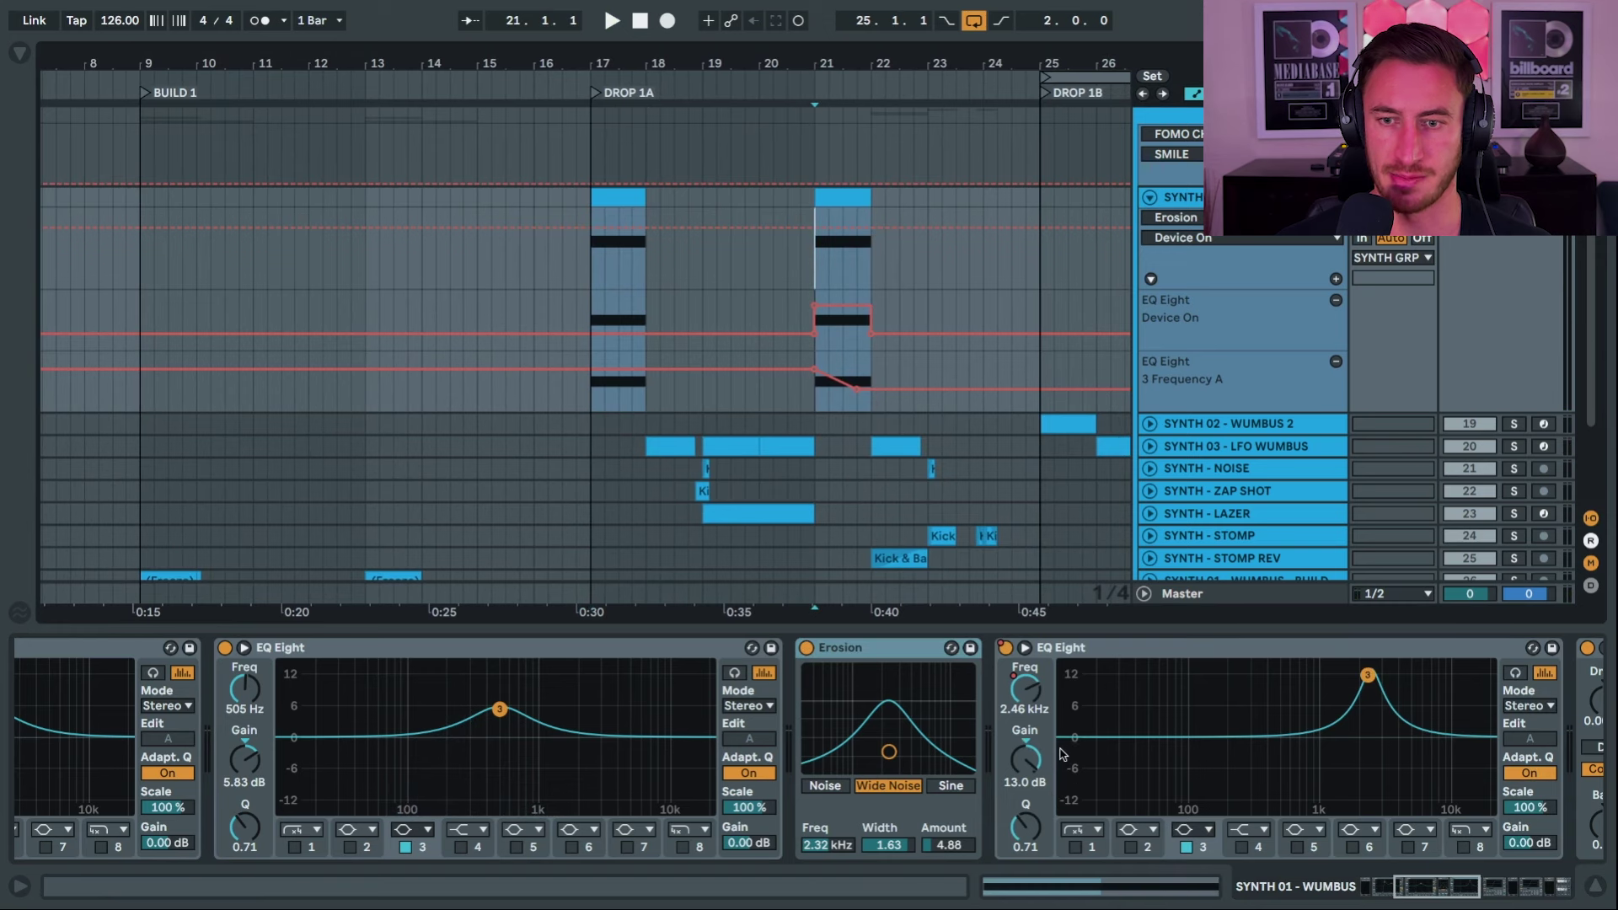
scroll(1064, 752, right, 5)
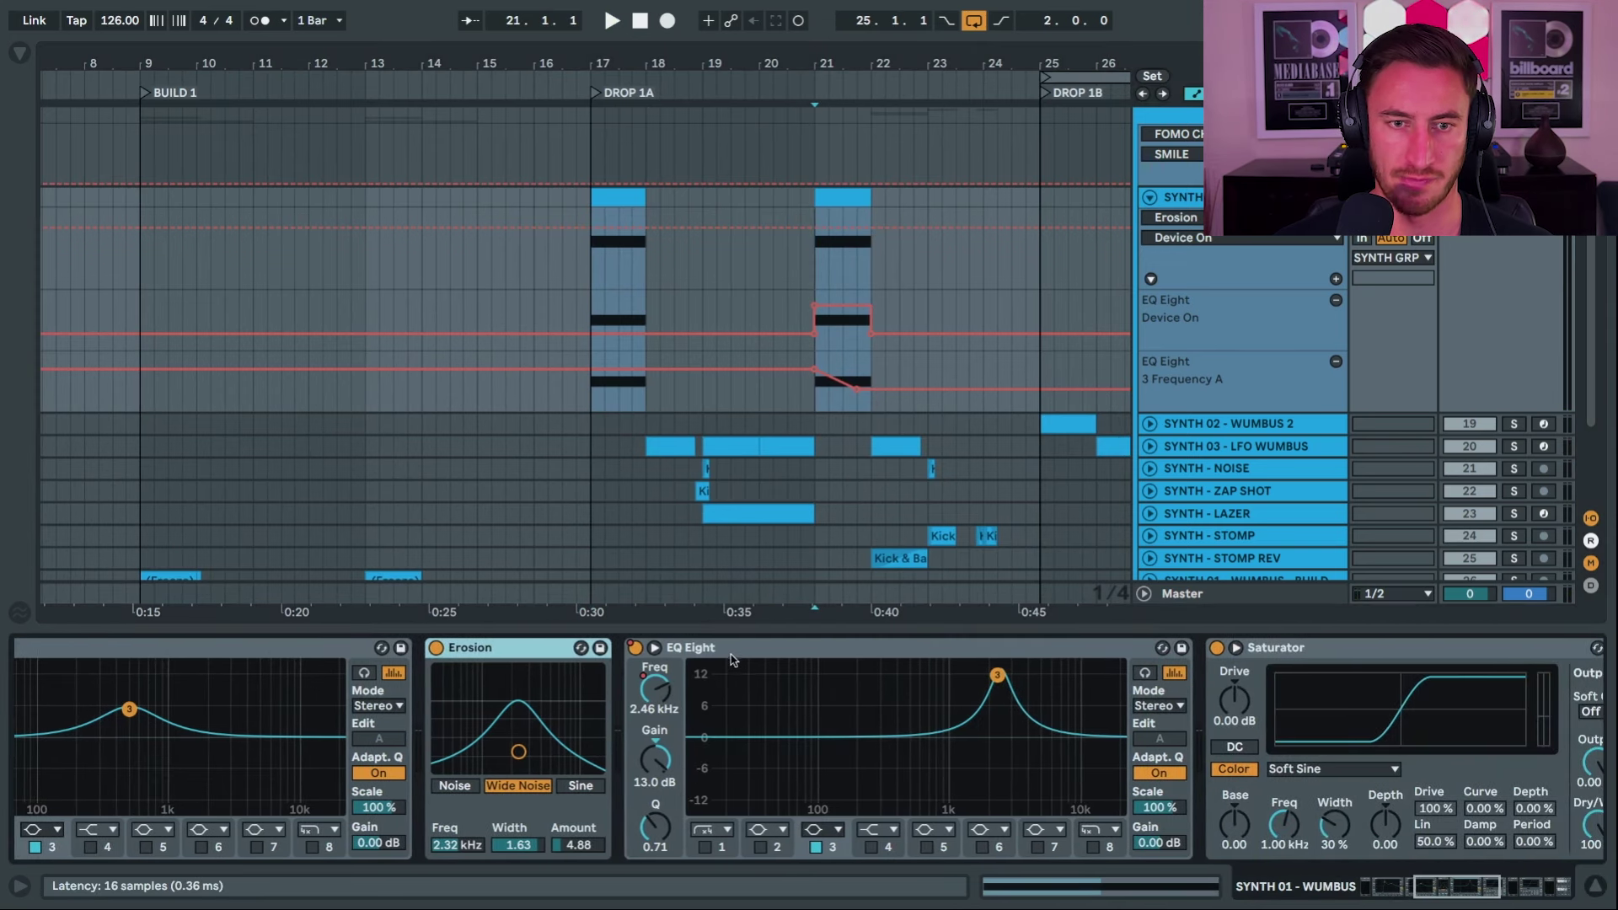
click(731, 654)
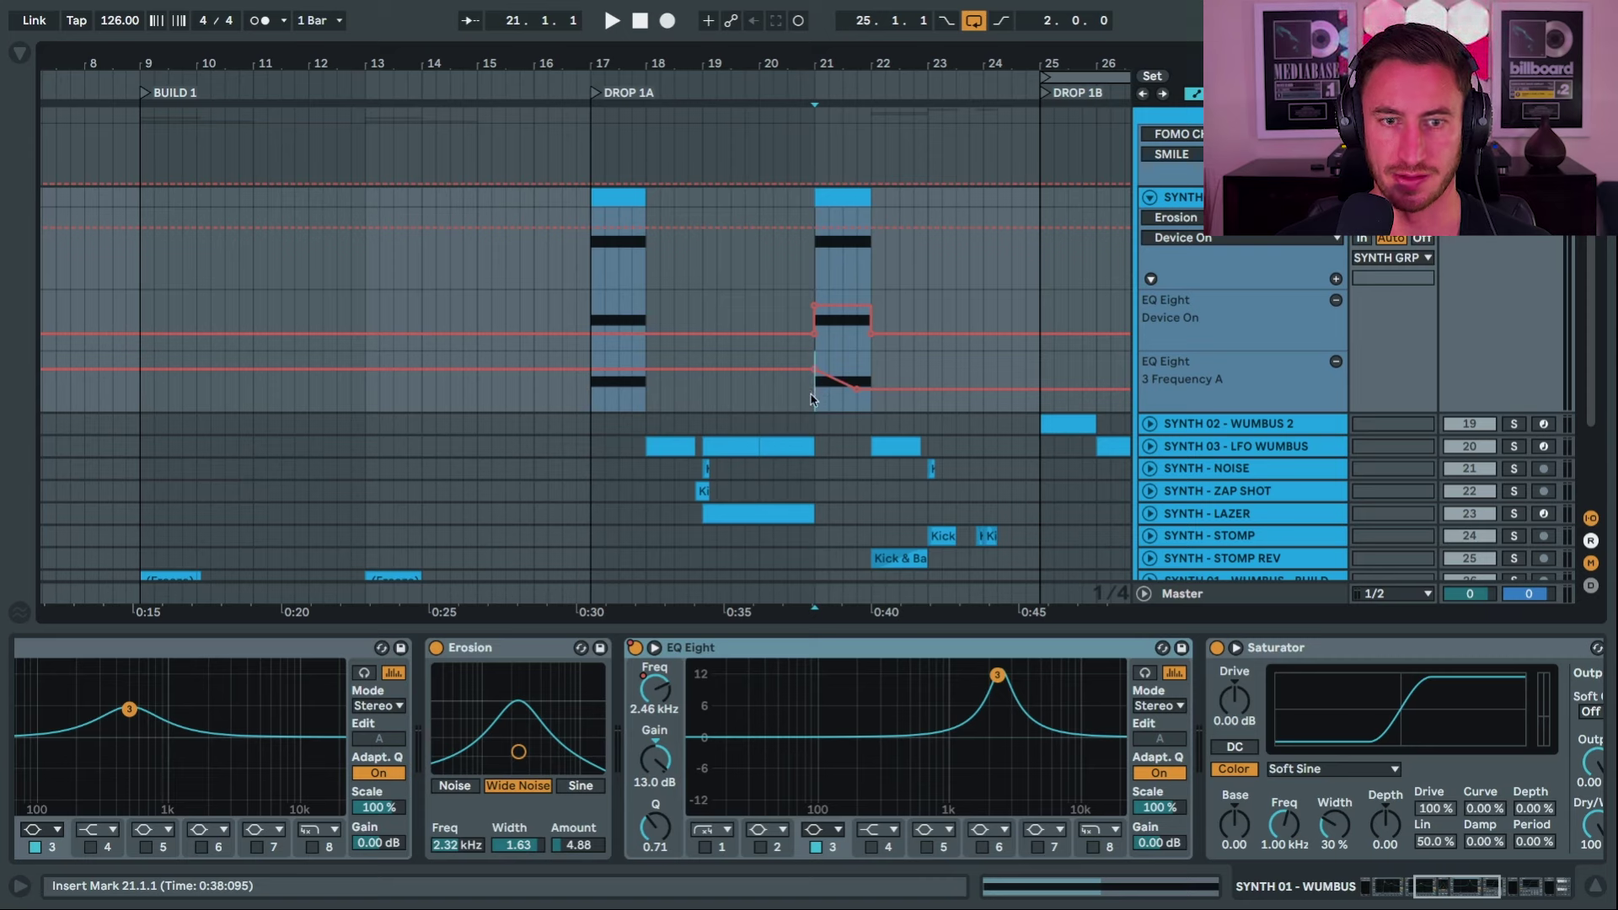
key(space)
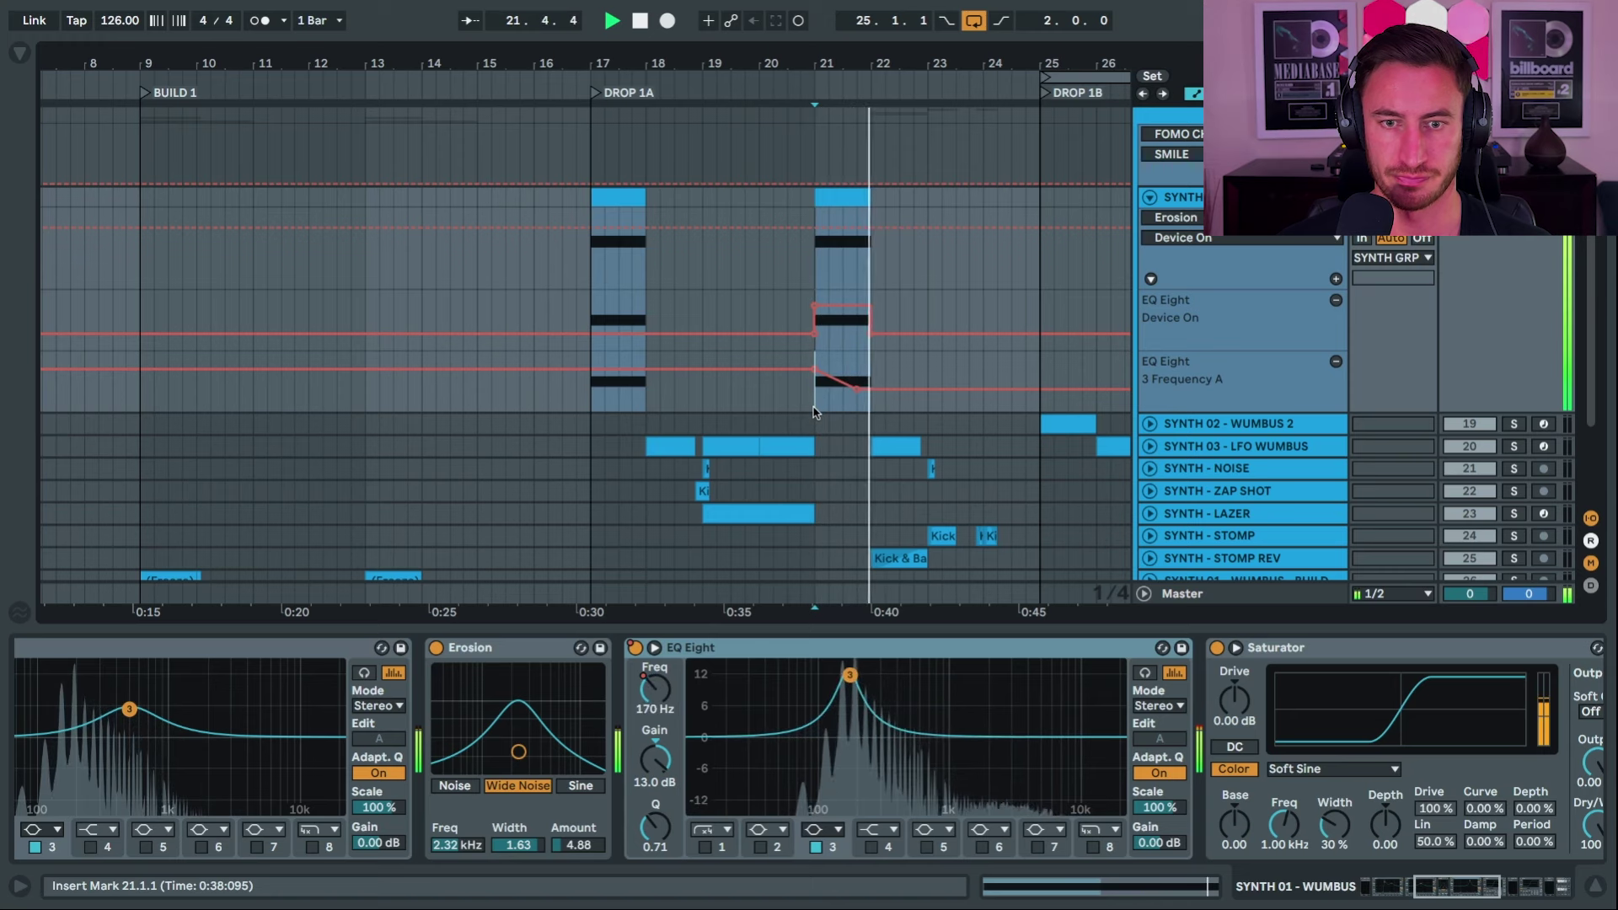
key(space)
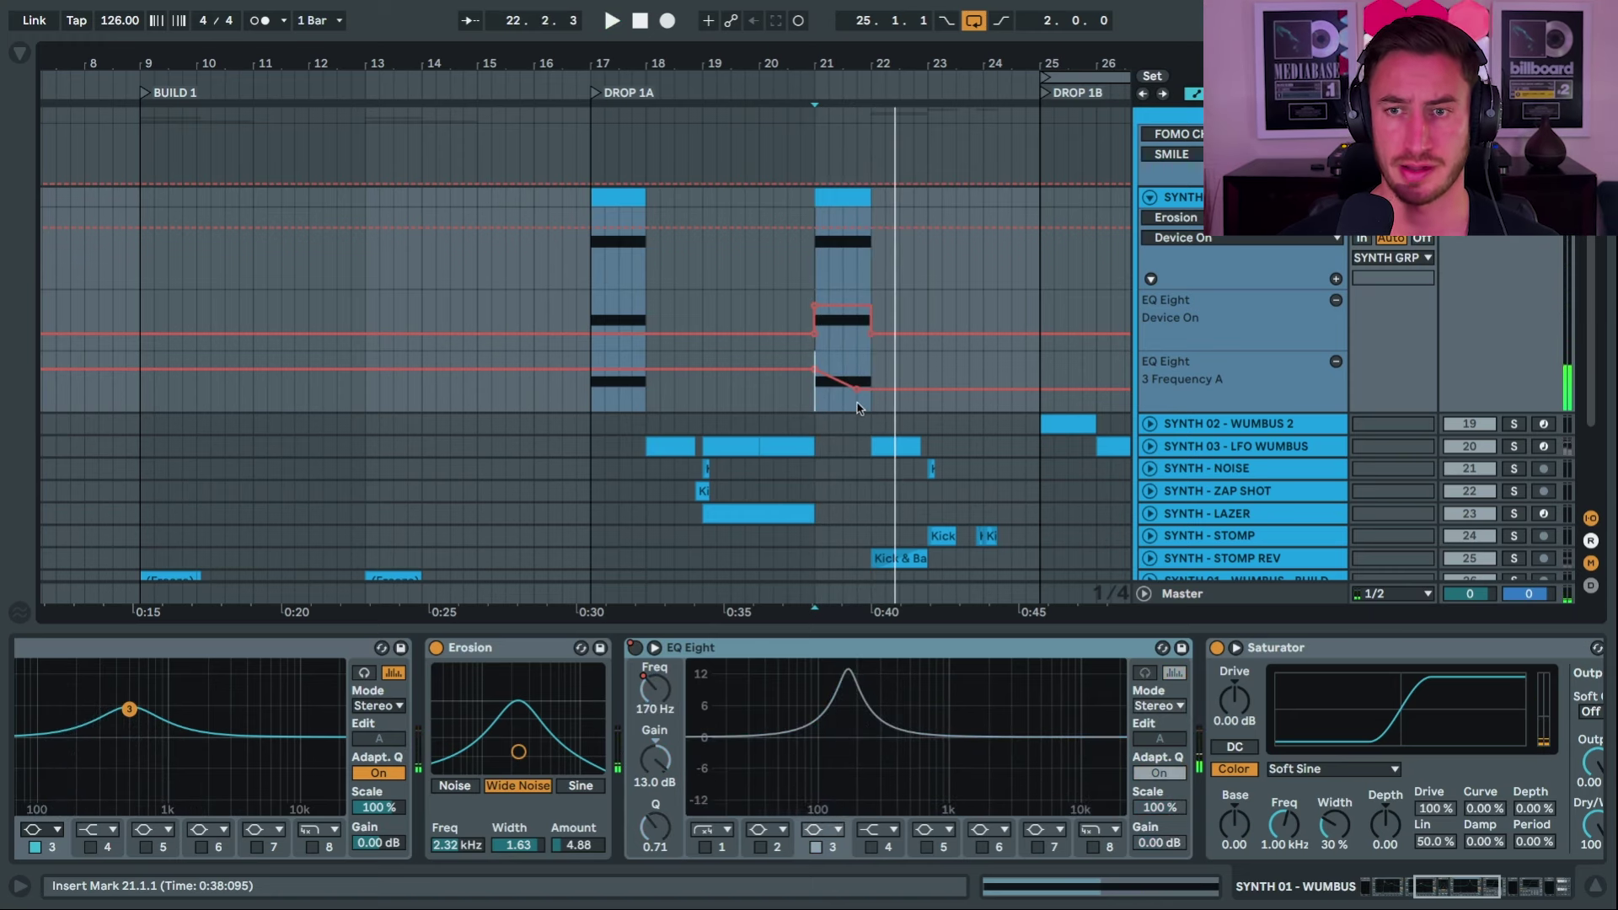
Review SYNTH 01 - WUMBUS's Soft Sine Saturator, SerumFX Hyper/Dimension settings and Analog Clip Saturator.
scroll(857, 408, right, 1)
scroll(539, 674, right, 10)
click(514, 653)
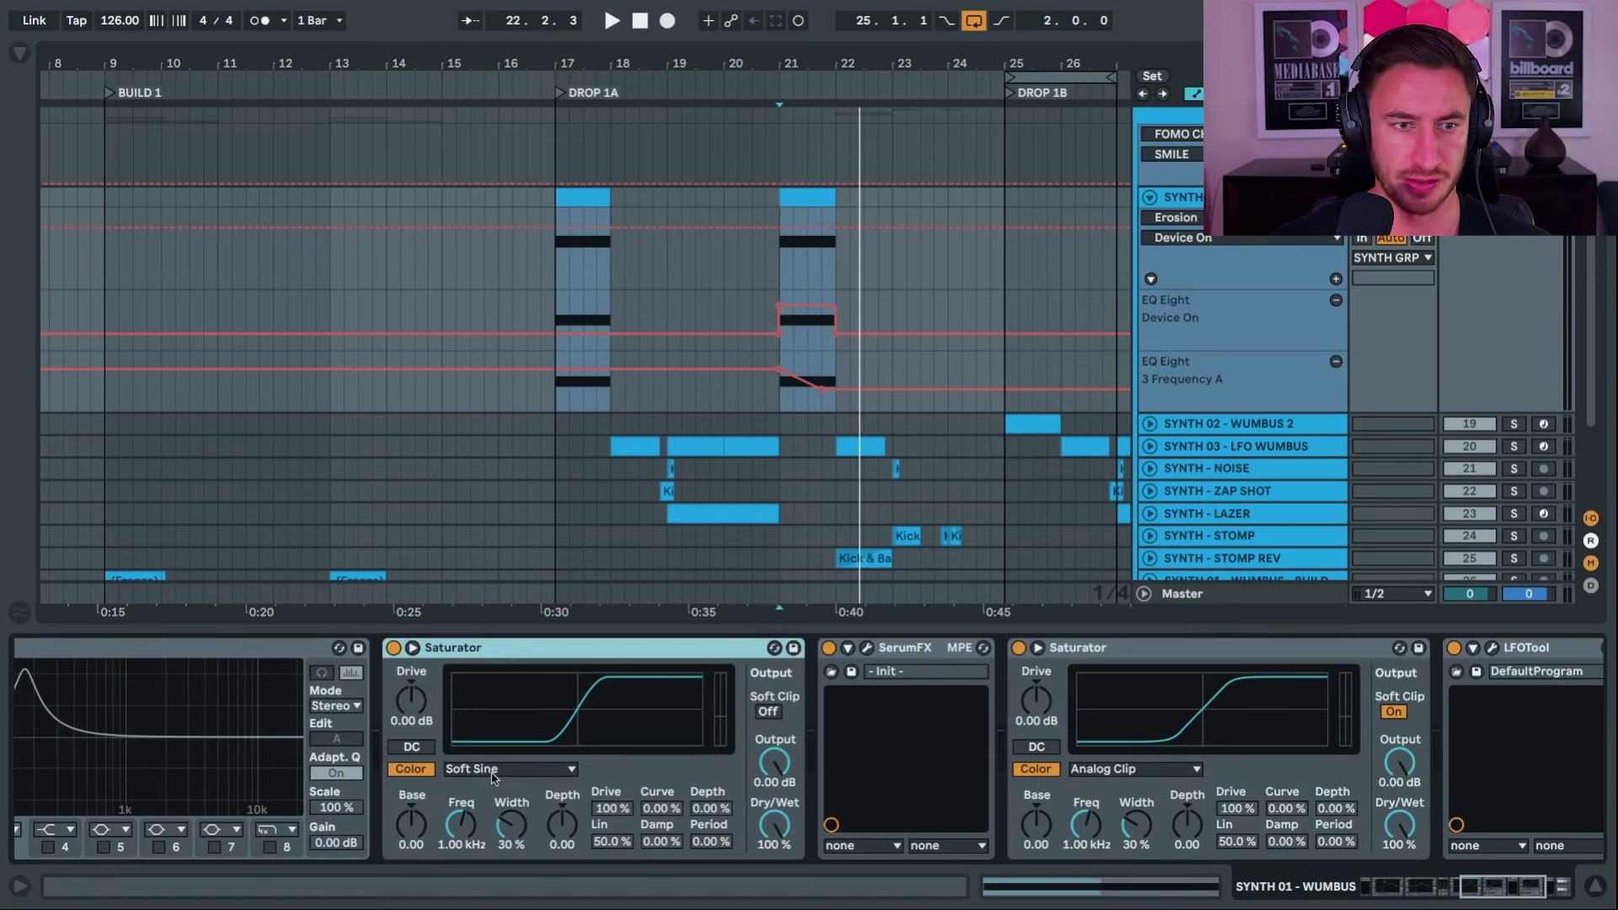
click(866, 647)
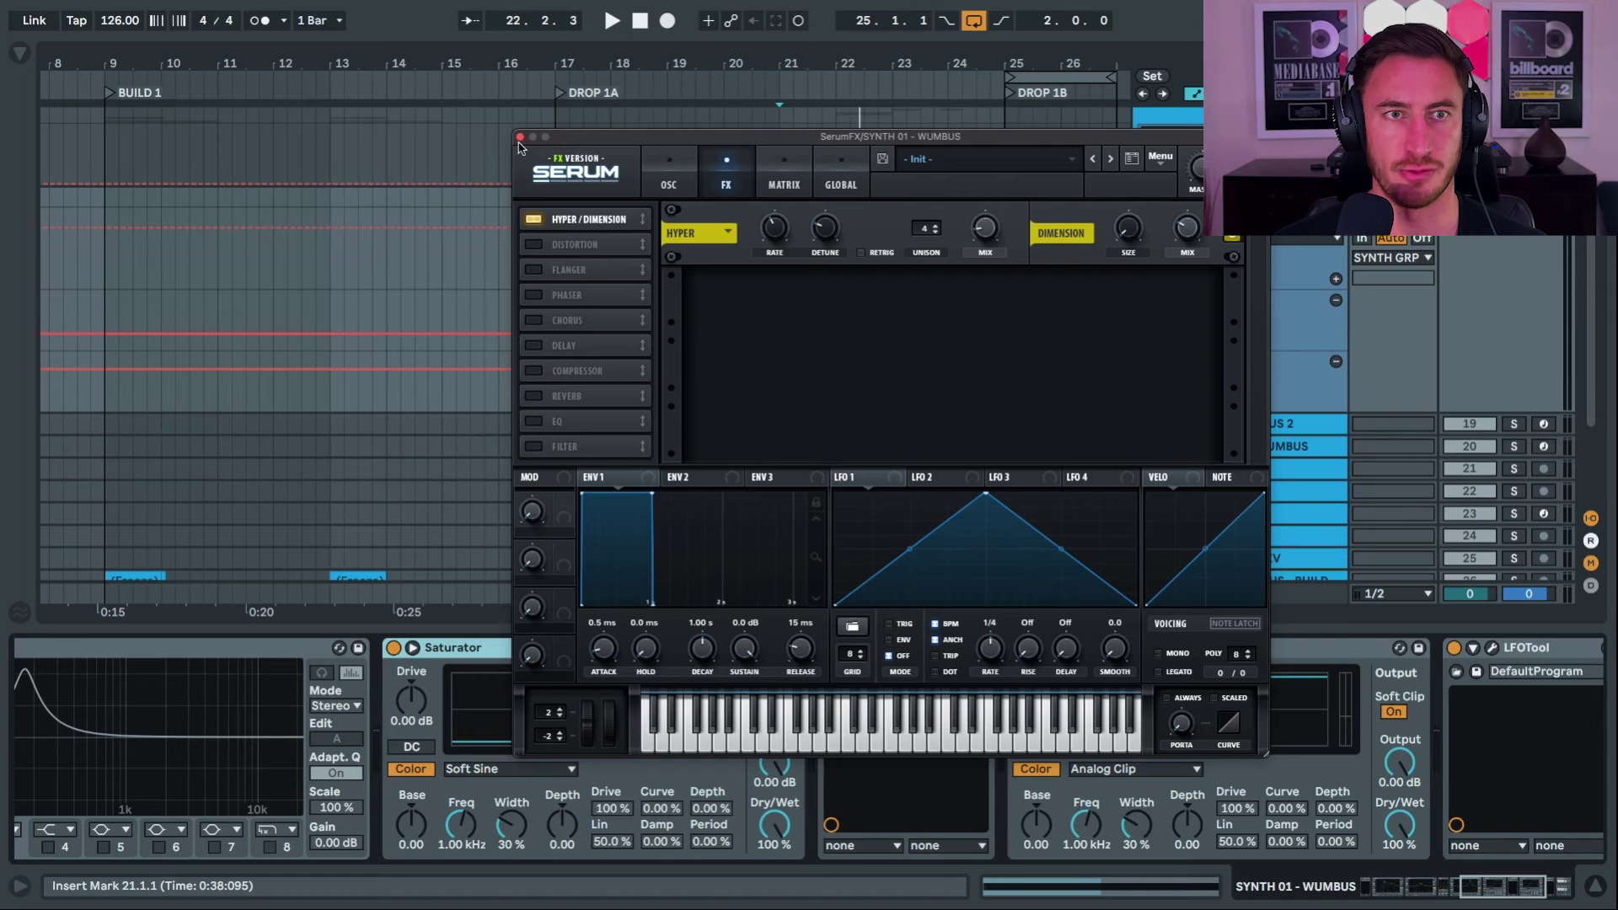
click(520, 137)
scroll(758, 741, right, 5)
click(1005, 702)
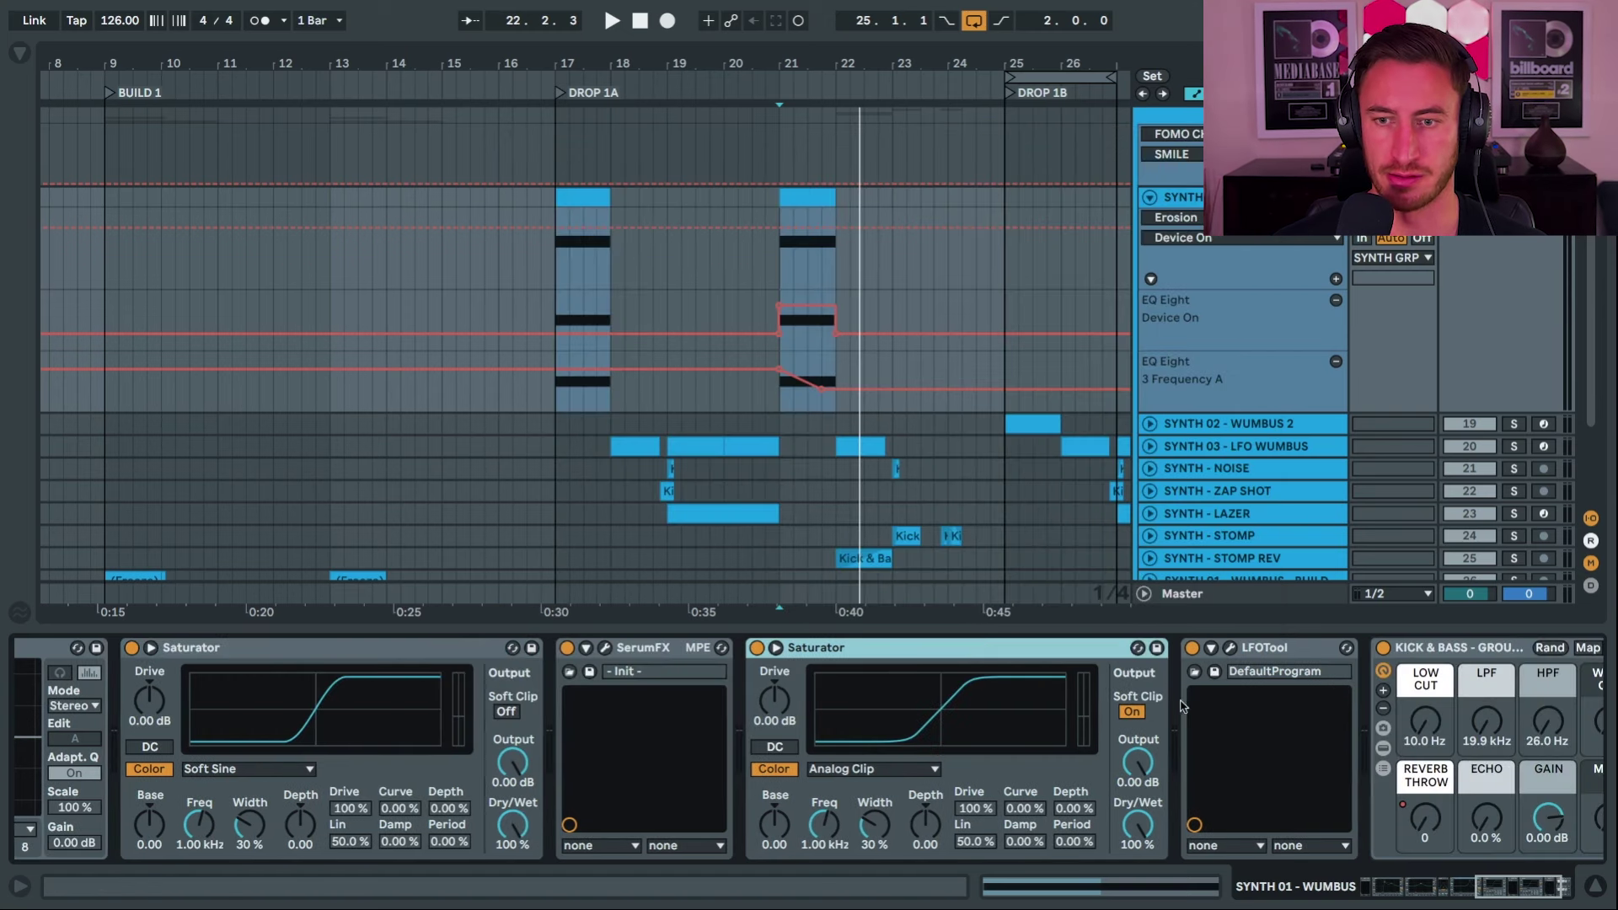
Open SYNTH 01 - WUMBUS's LFOTool and play from bar 21 to examine its volume-ducking curve.
key(space)
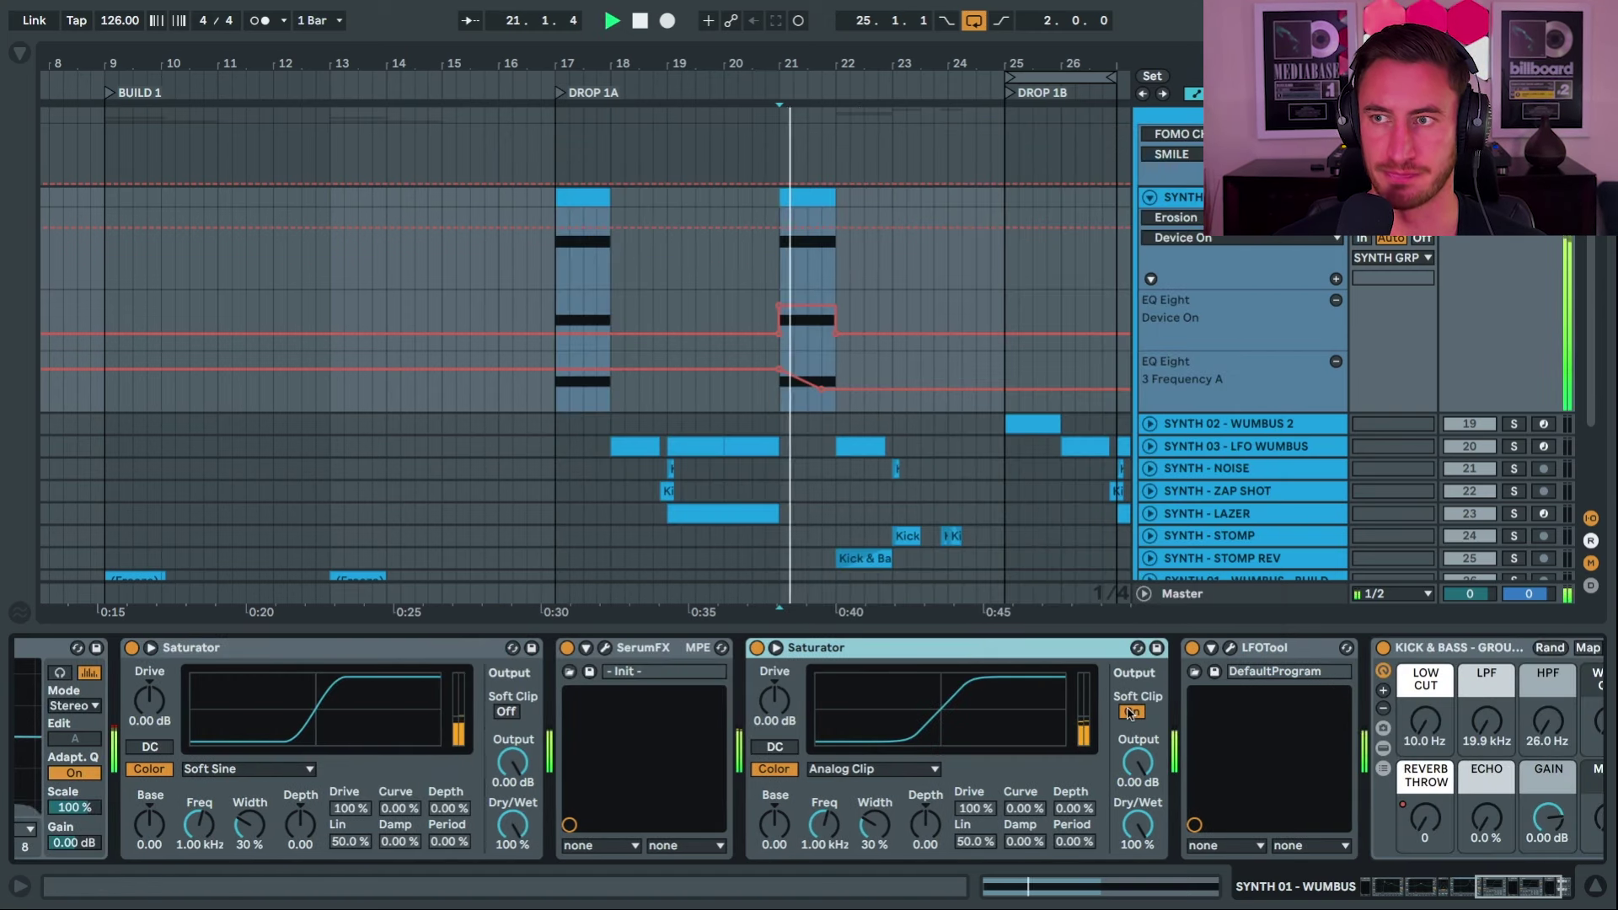
click(1229, 648)
key(space)
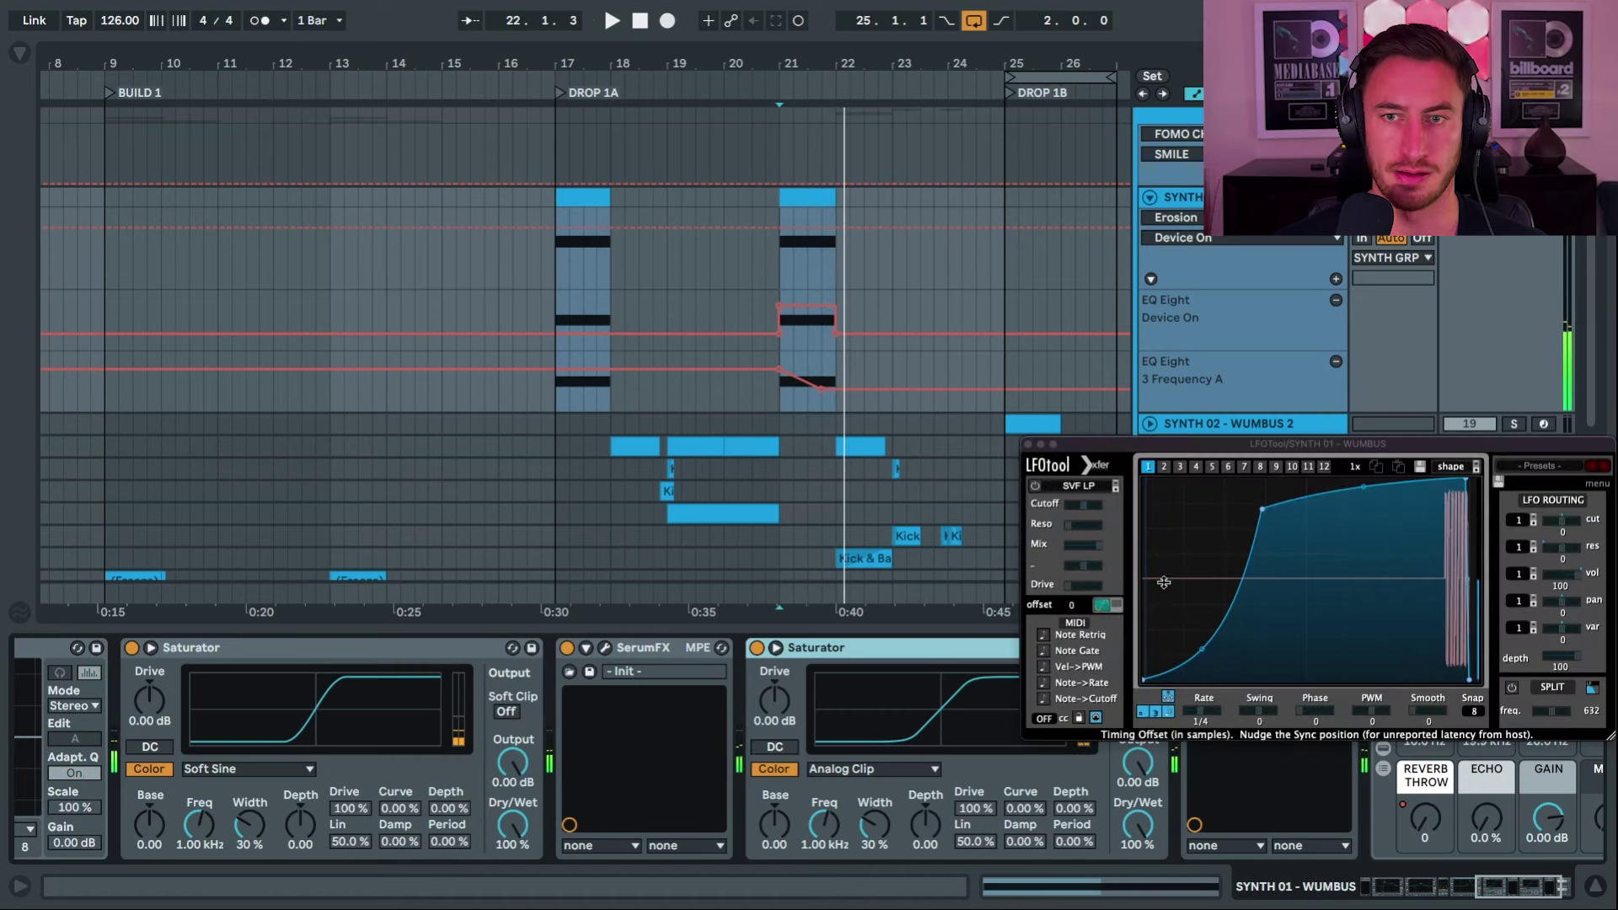
key(space)
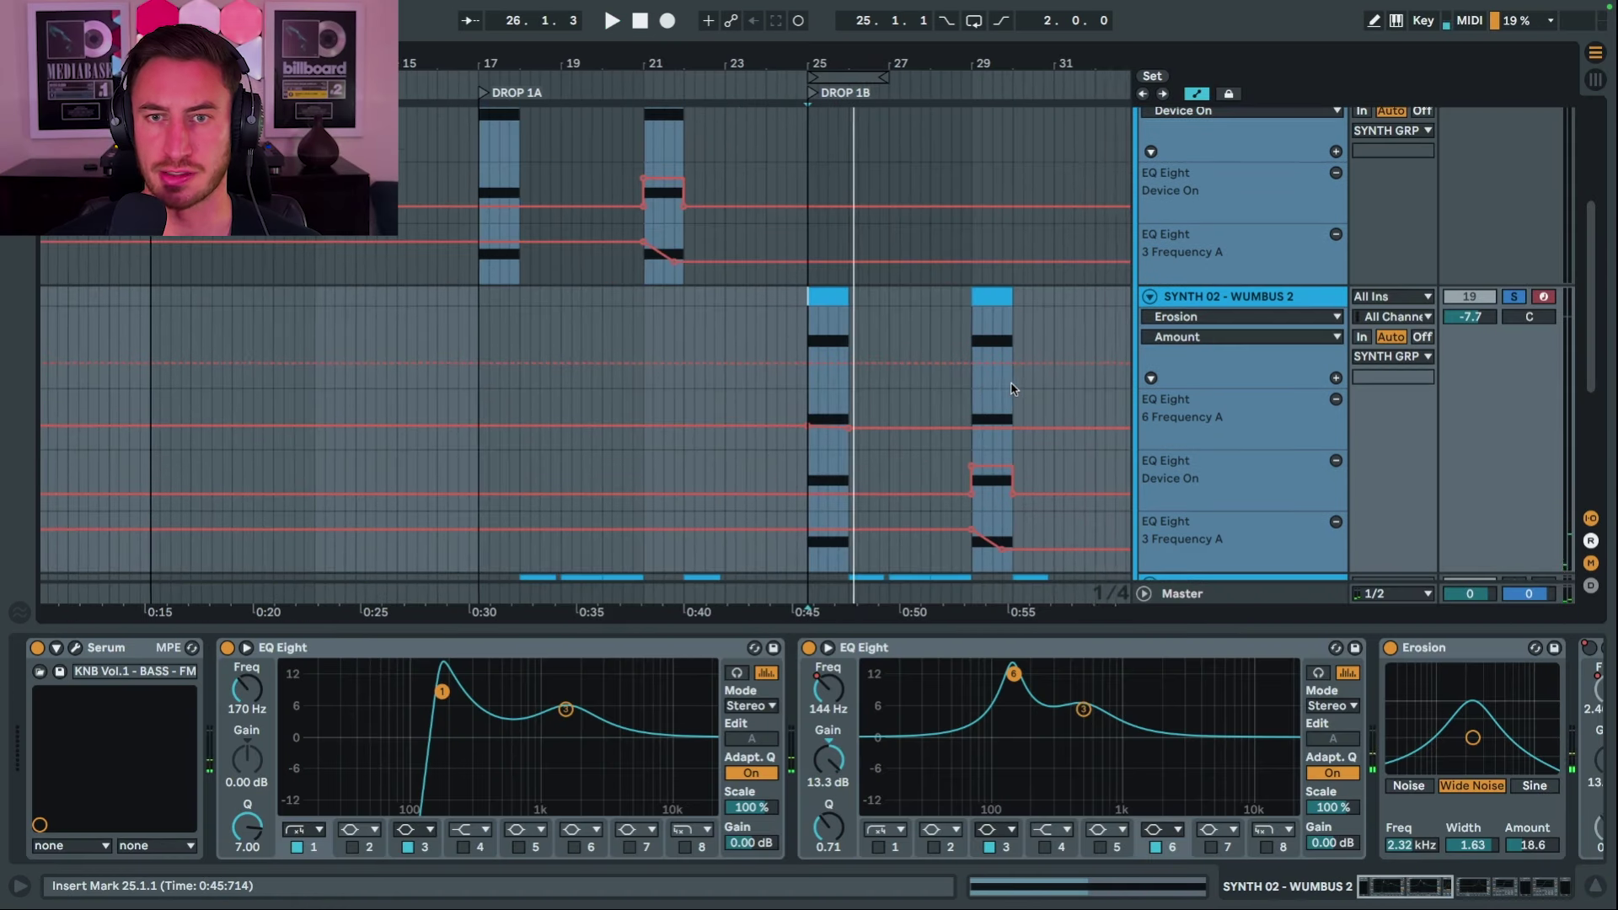
Play SYNTH 02 - WUMBUS 2 at bars 25 and 29 to hear its EQ Eight frequency automation in DROP 1B.
scroll(1015, 388, down, 3)
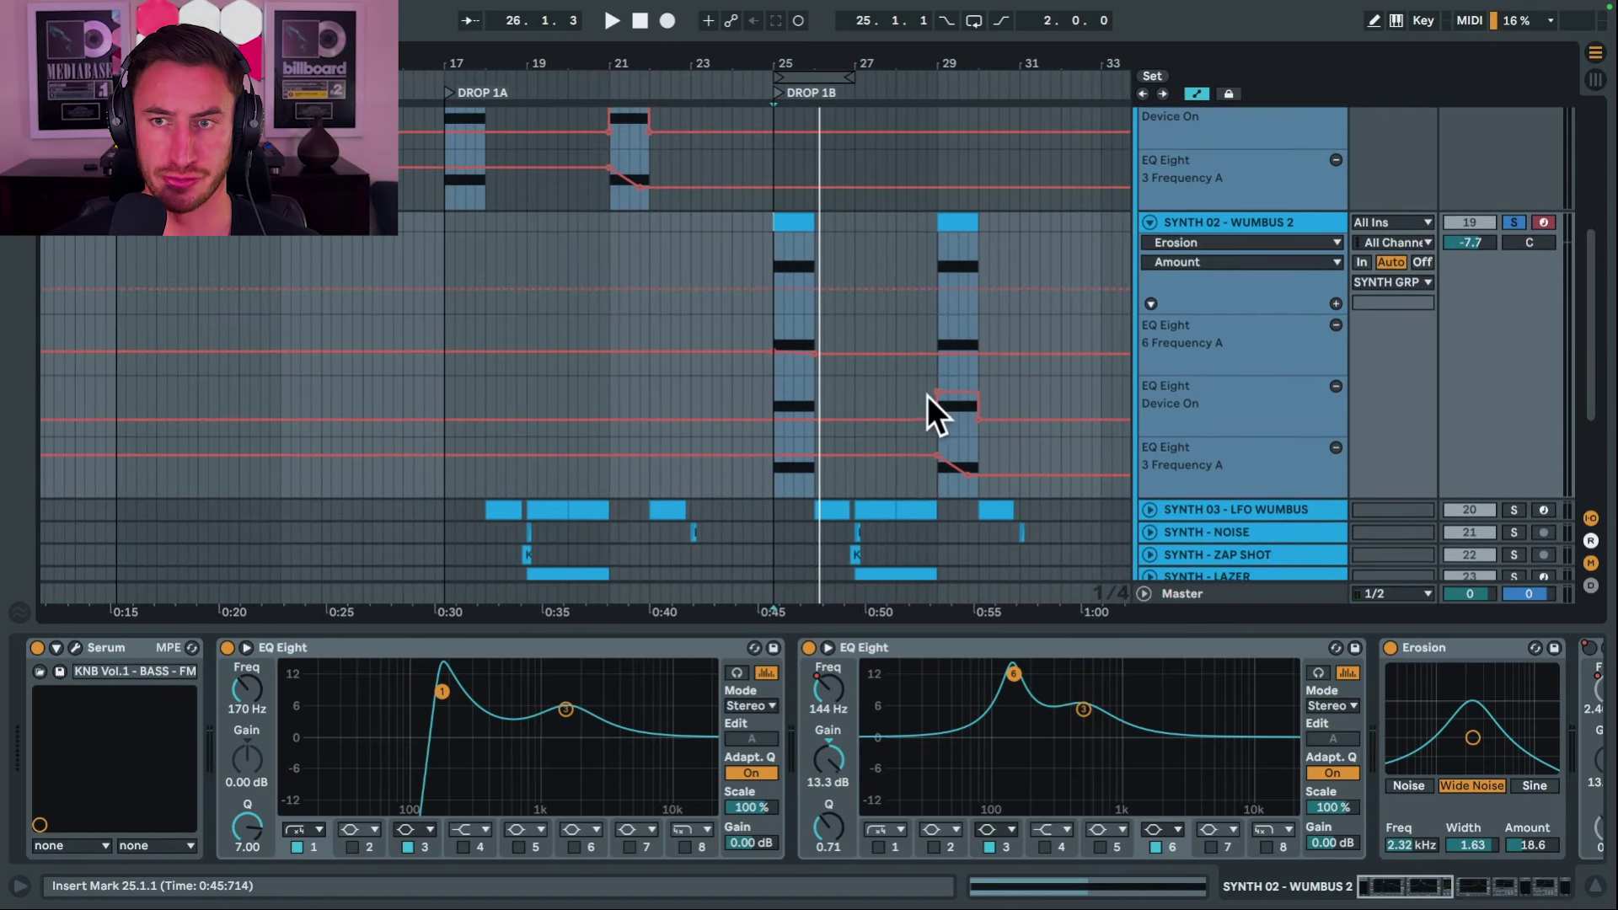
click(774, 371)
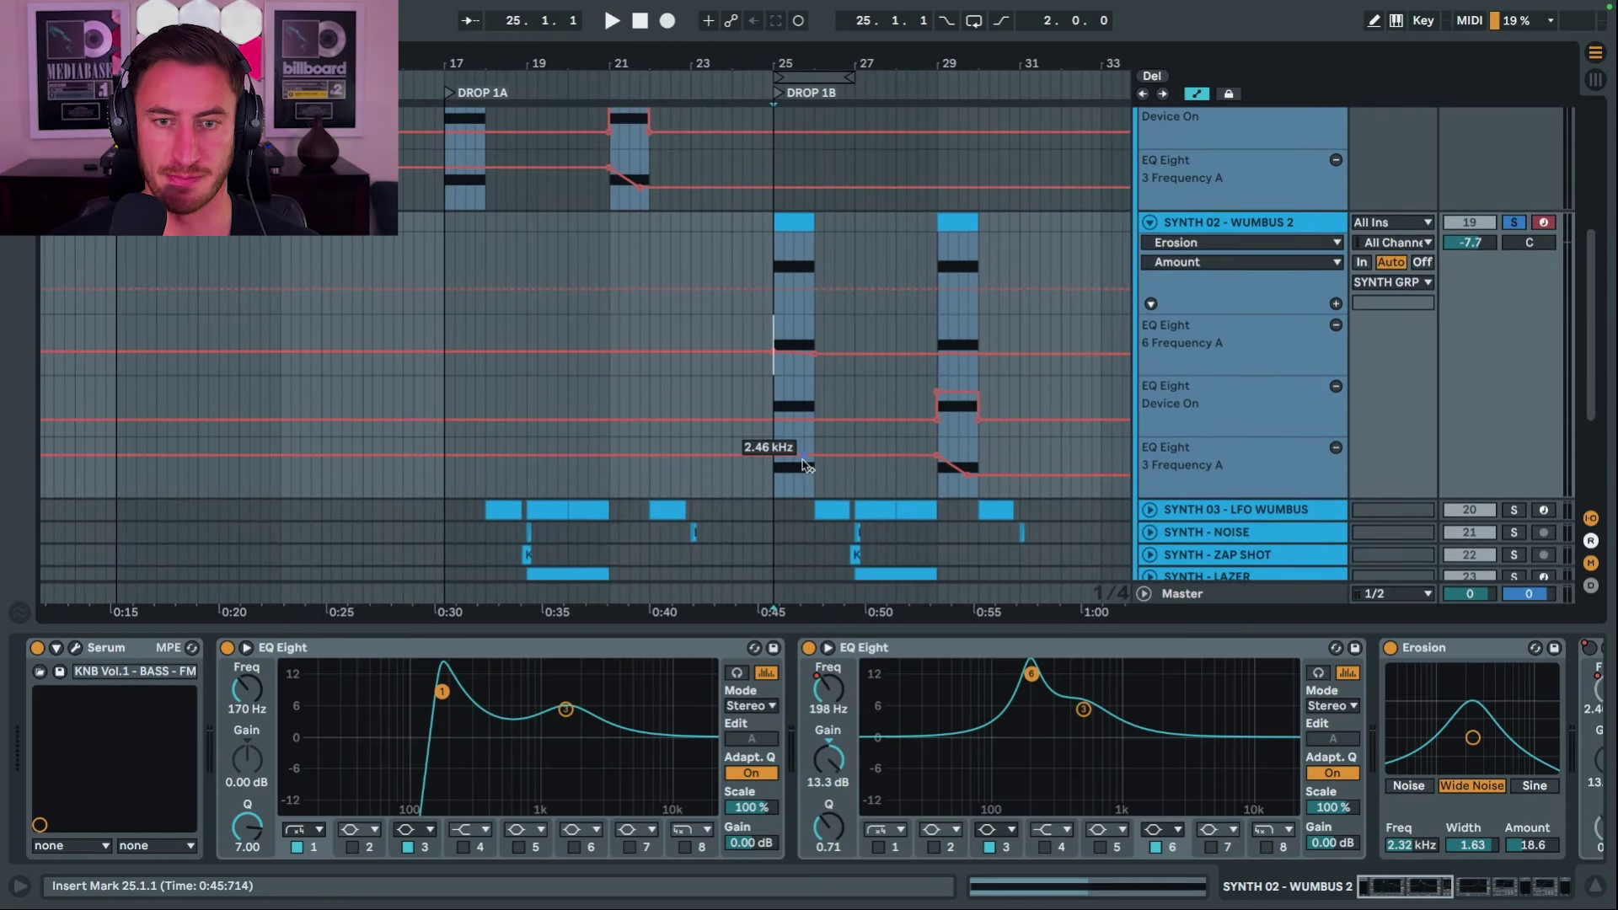
click(874, 656)
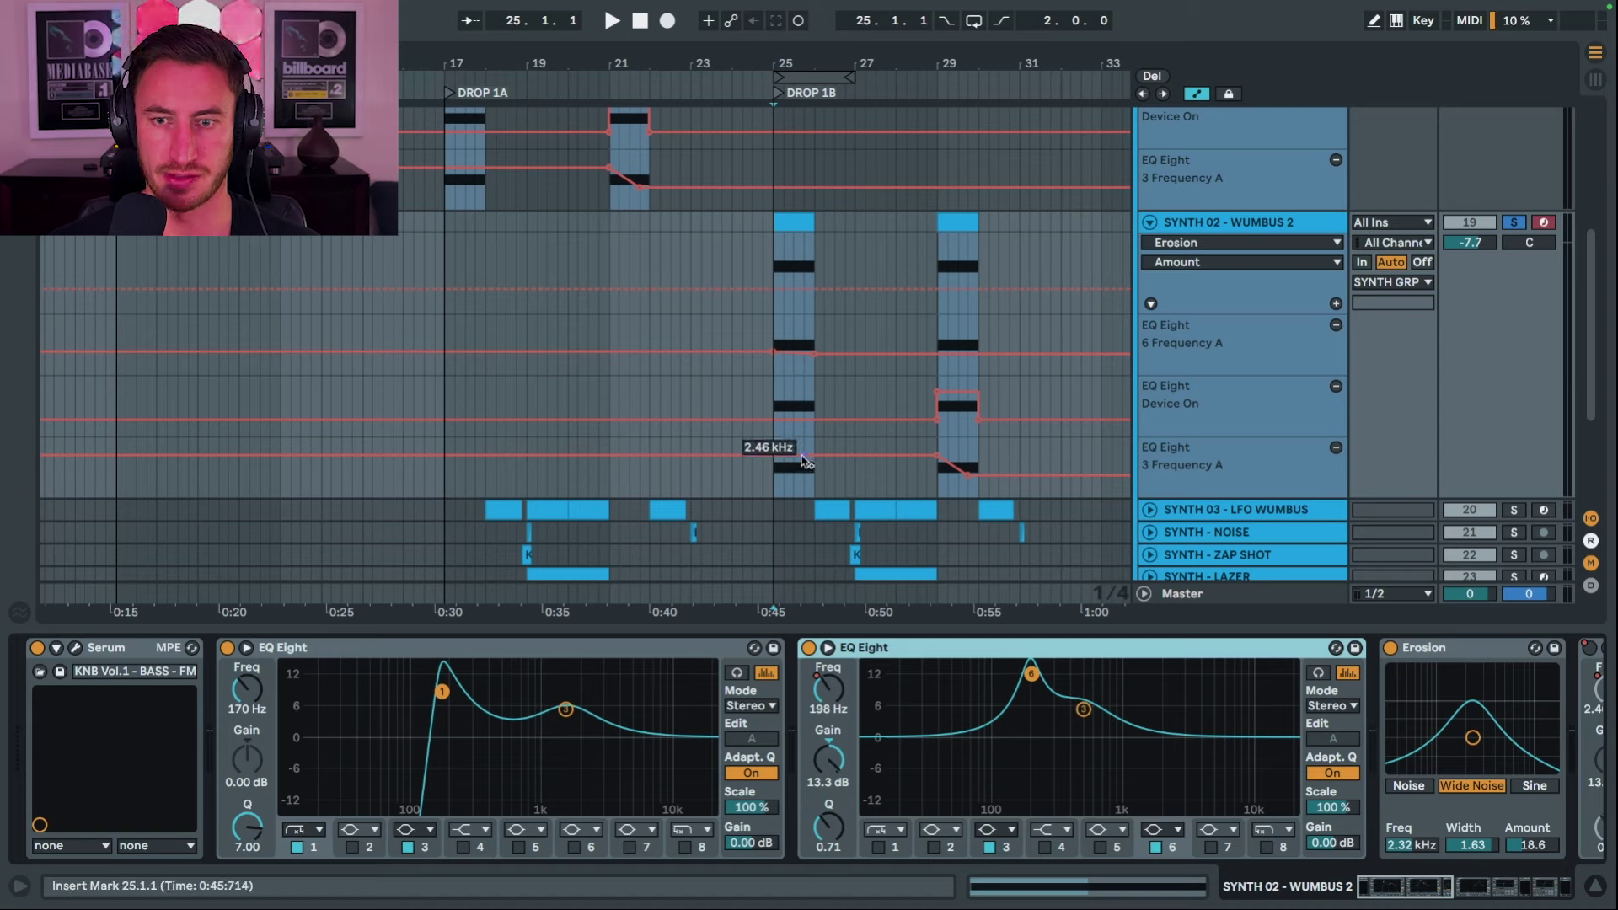
key(space)
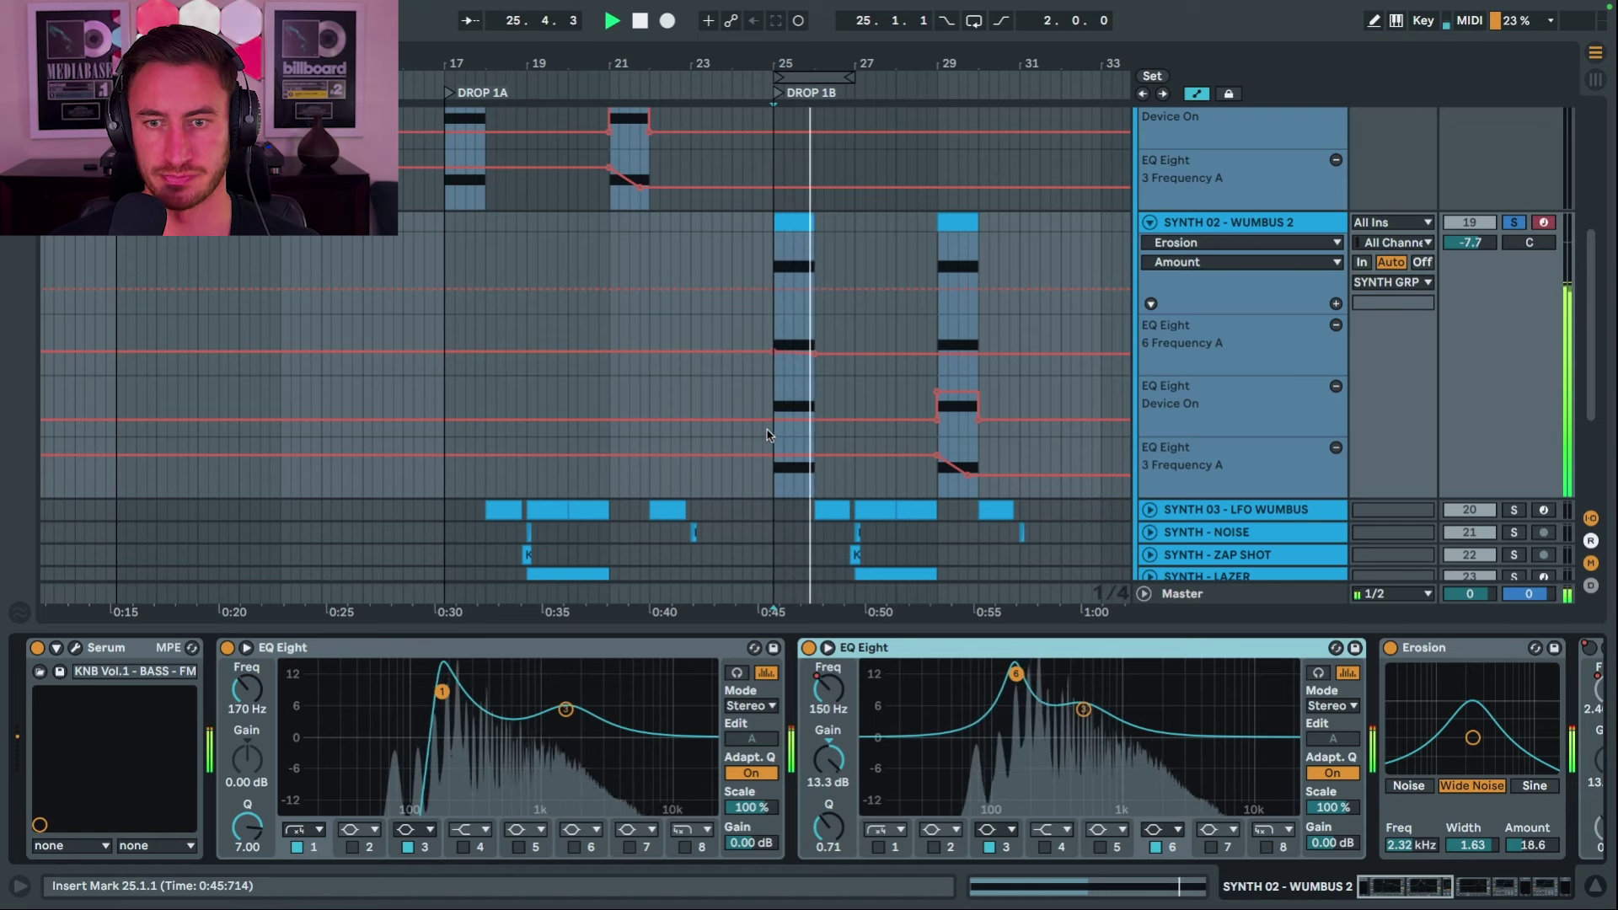
key(space)
click(941, 447)
key(space)
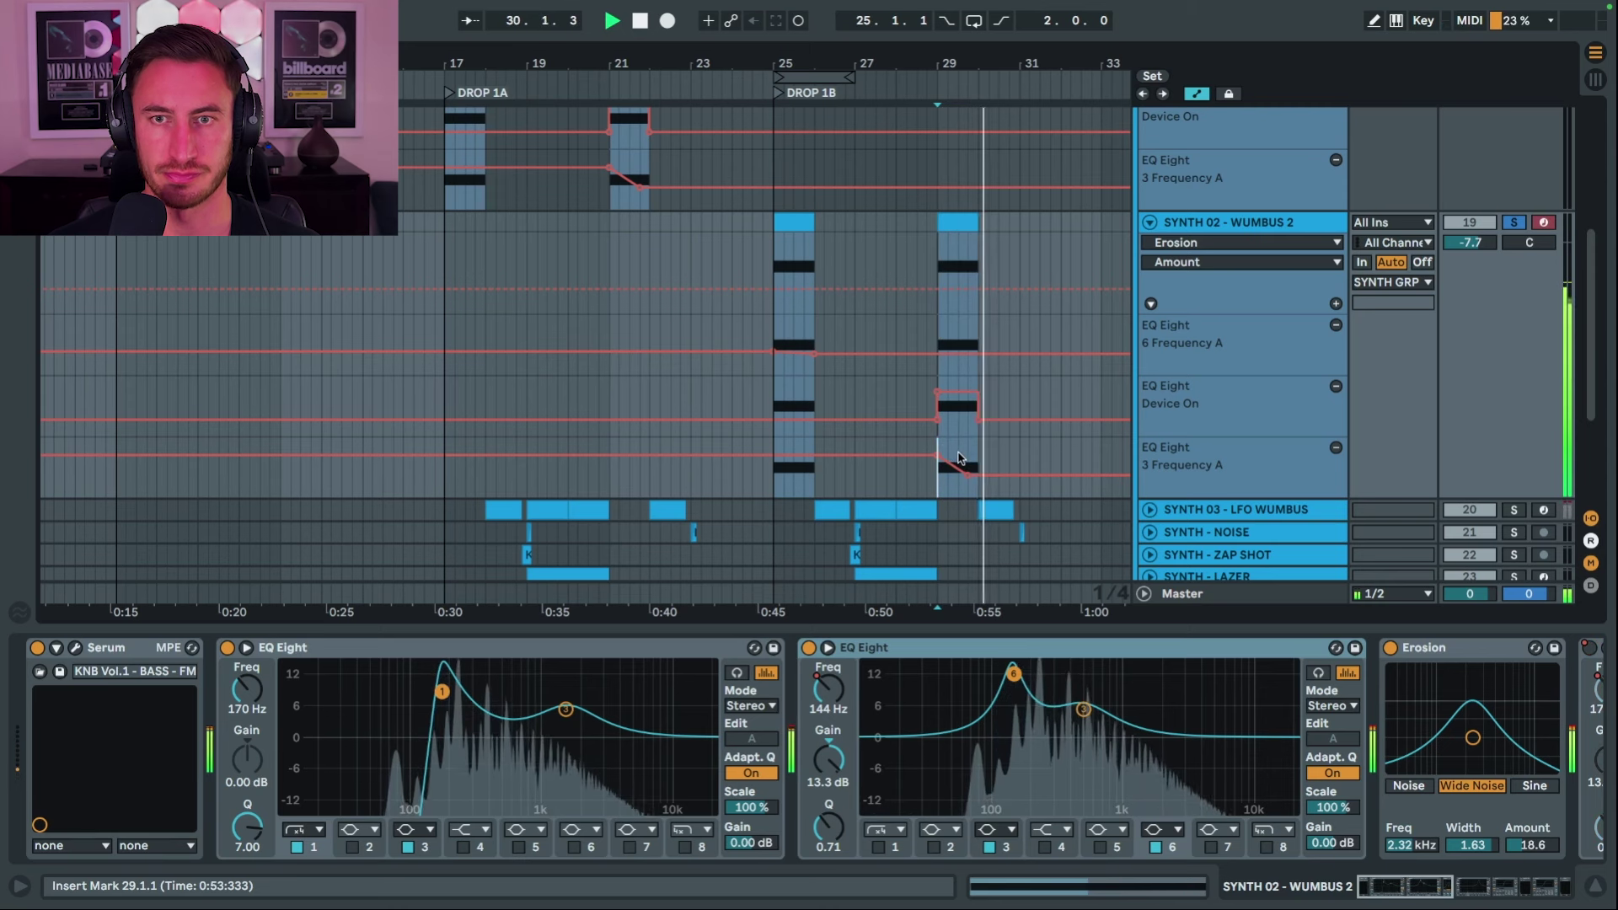
key(space)
Hide the automation lanes and solo SYNTH 03 - LFO WUMBUS.
key(a)
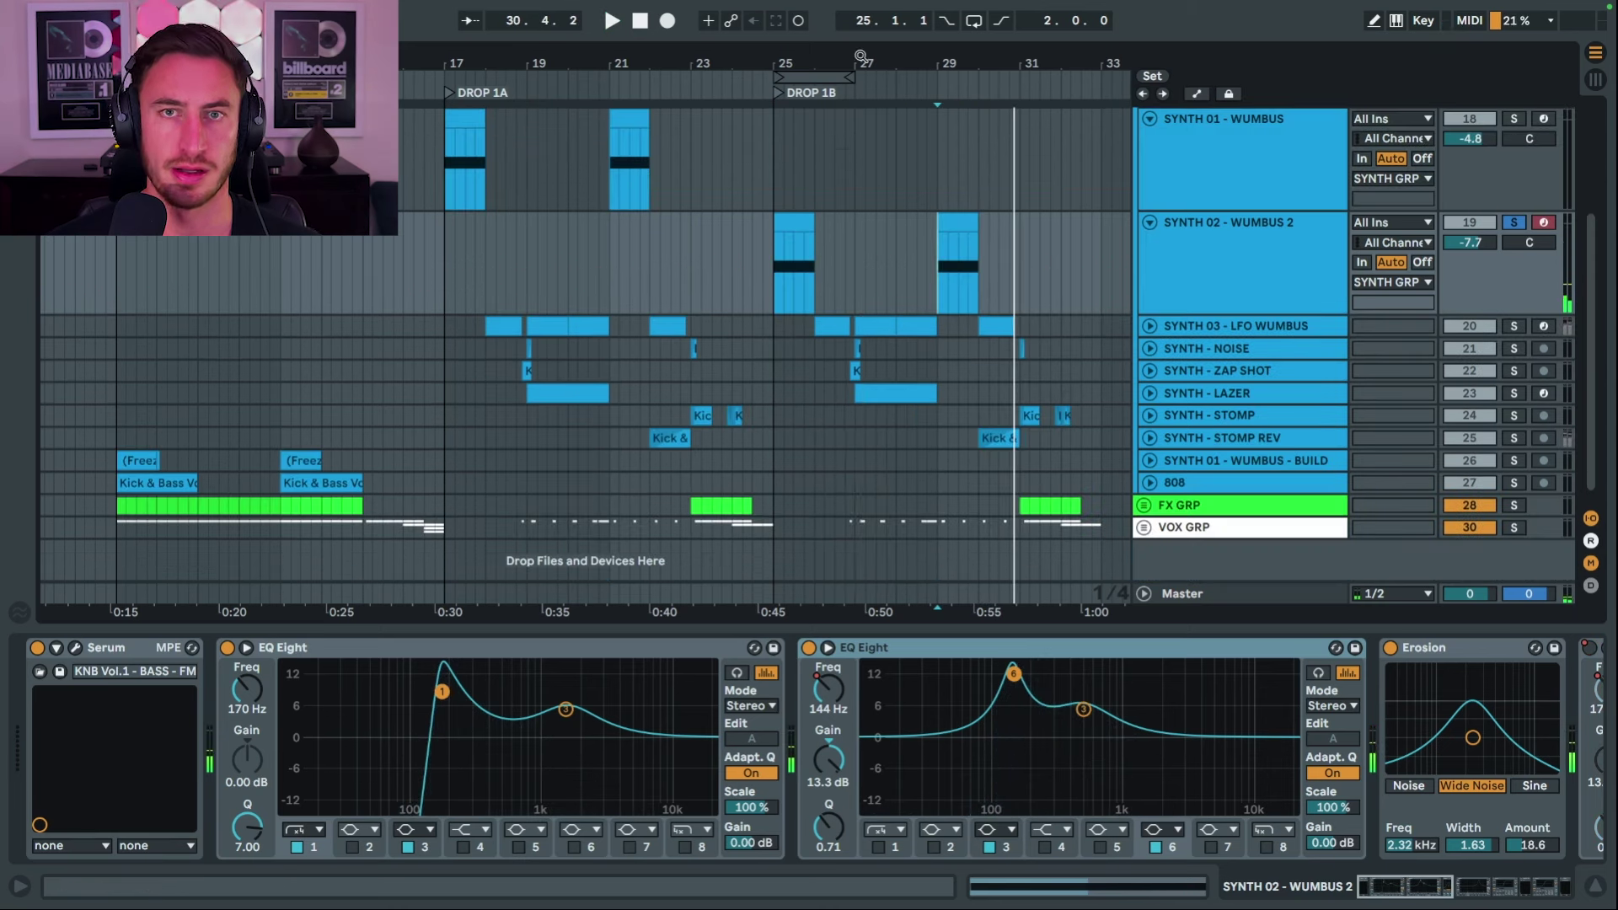
drag(859, 58, 833, 54)
scroll(910, 251, down, 1)
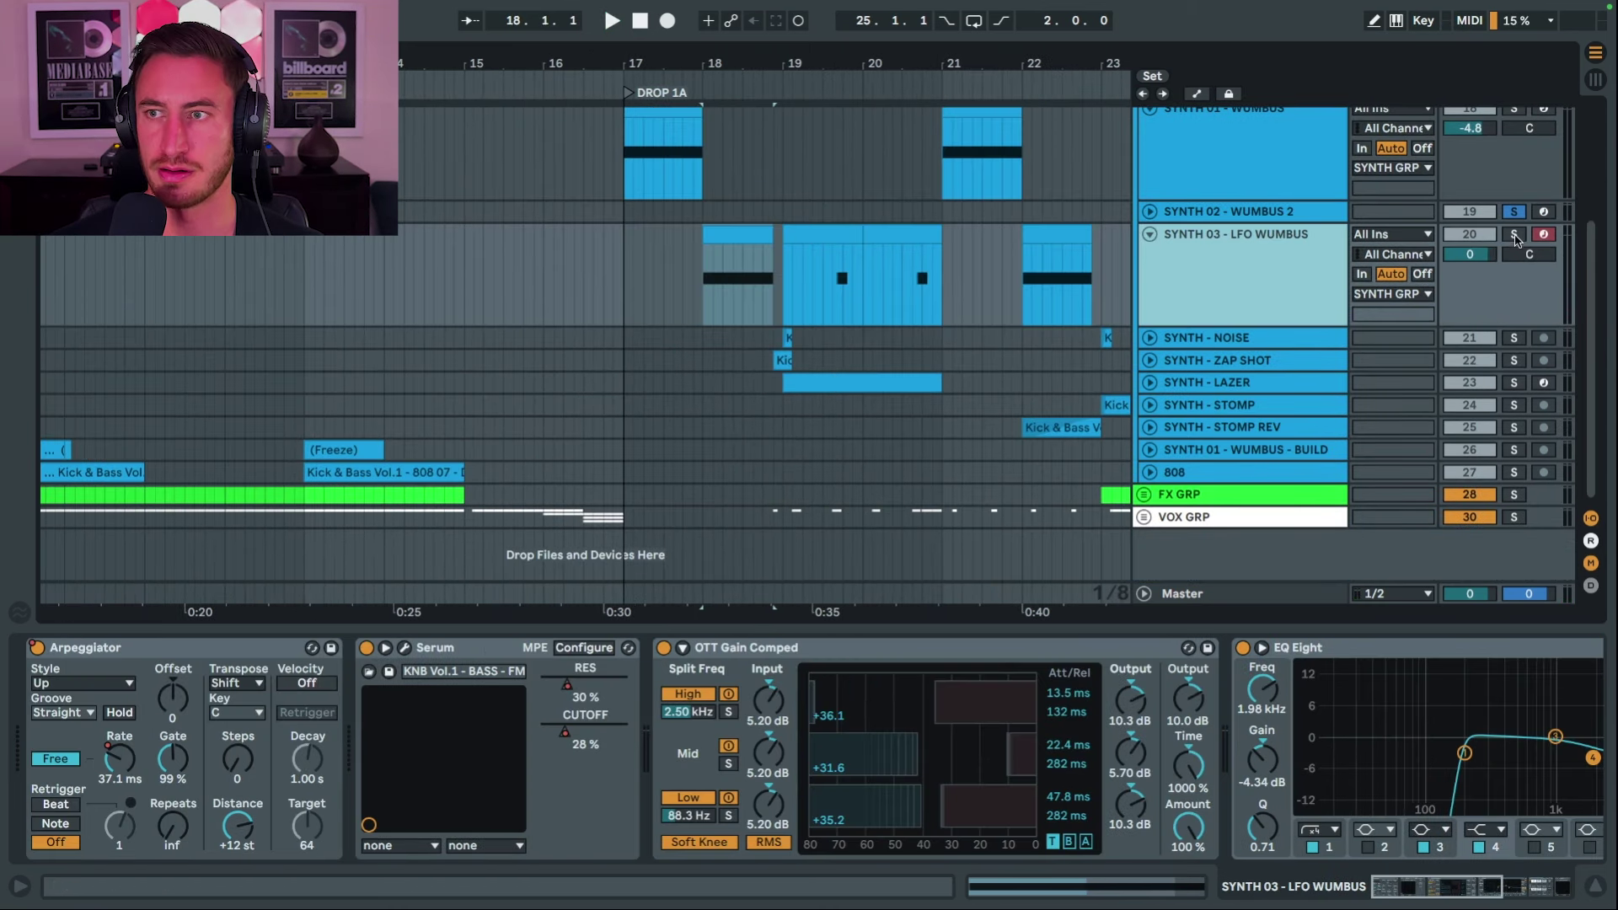
click(1514, 235)
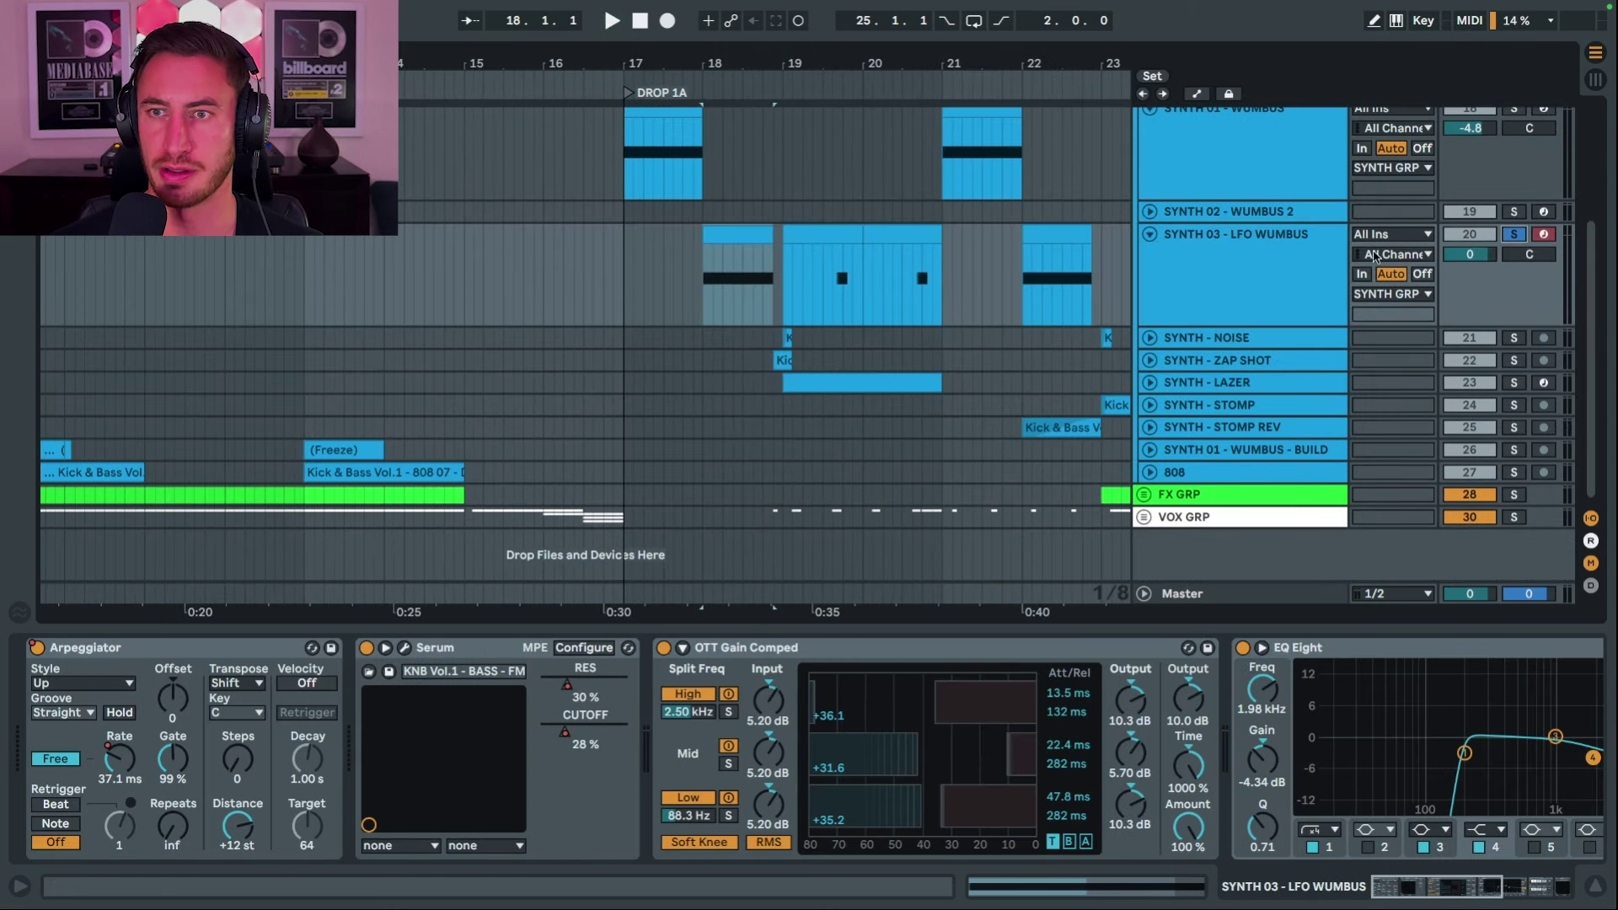
Play the soloed SYNTH 03 - LFO WUMBUS track from bar 18 to hear its first DROP 1A clip.
click(1268, 266)
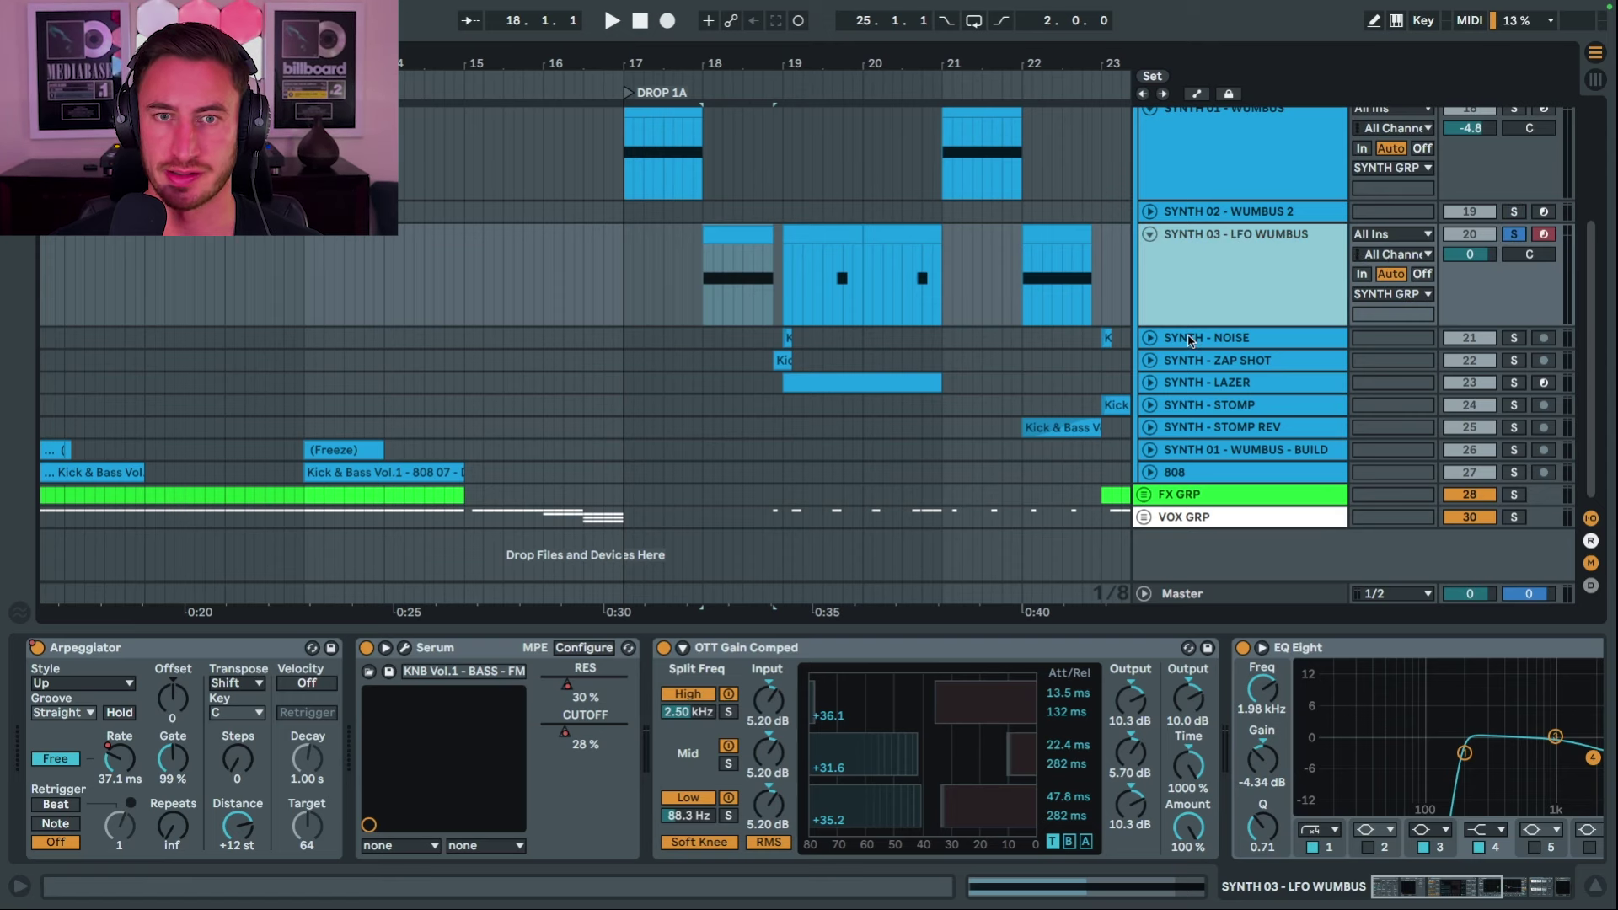
key(space)
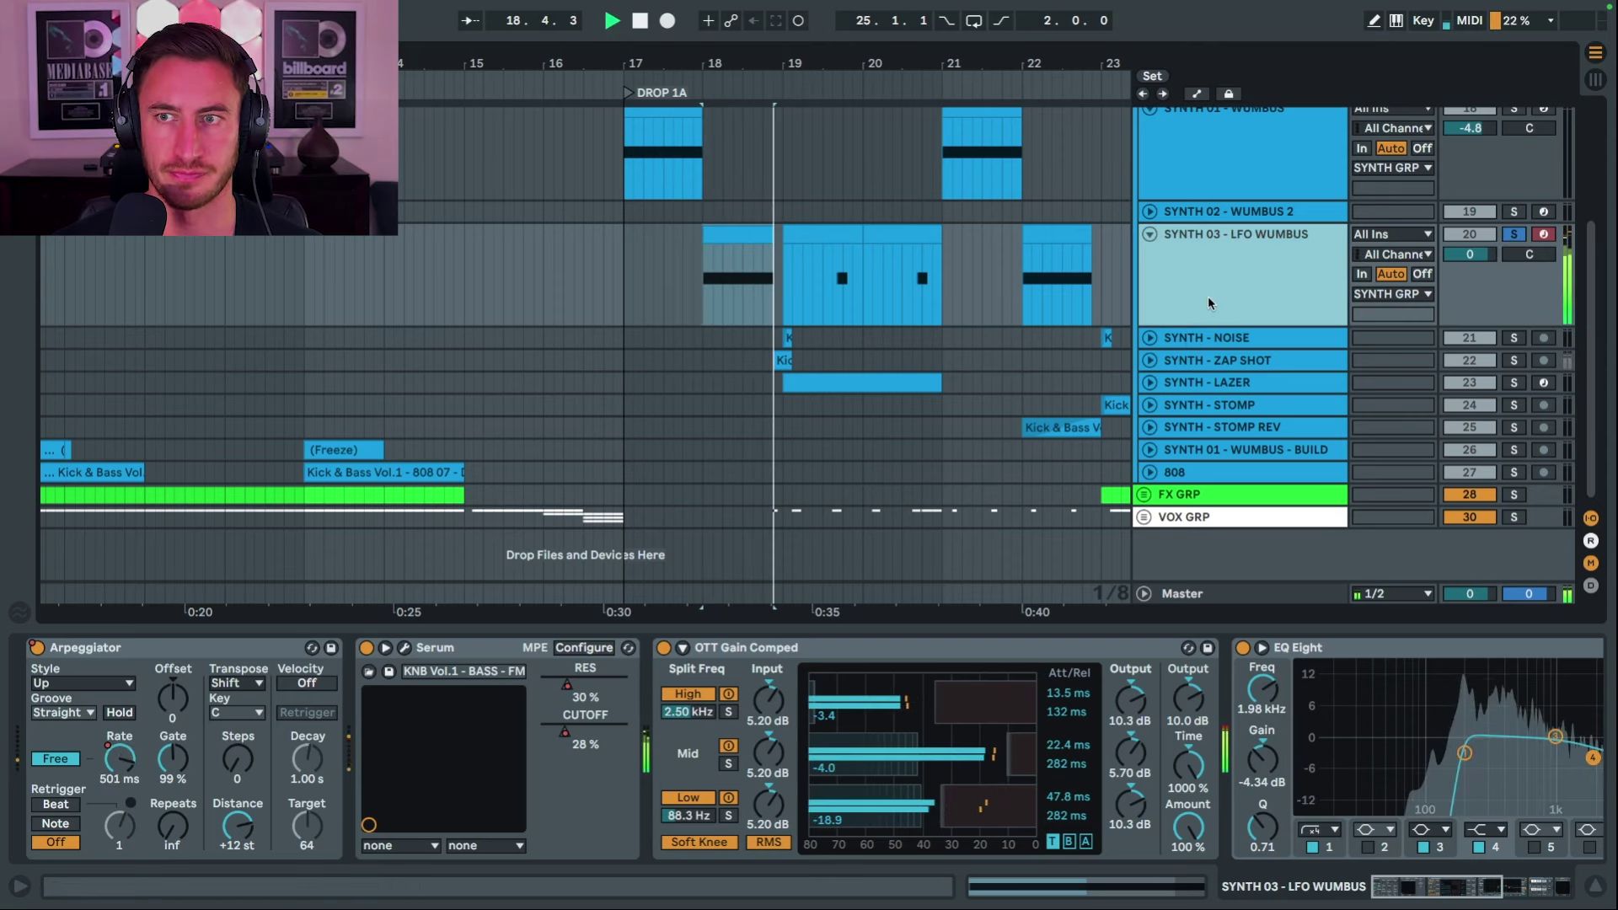
key(space)
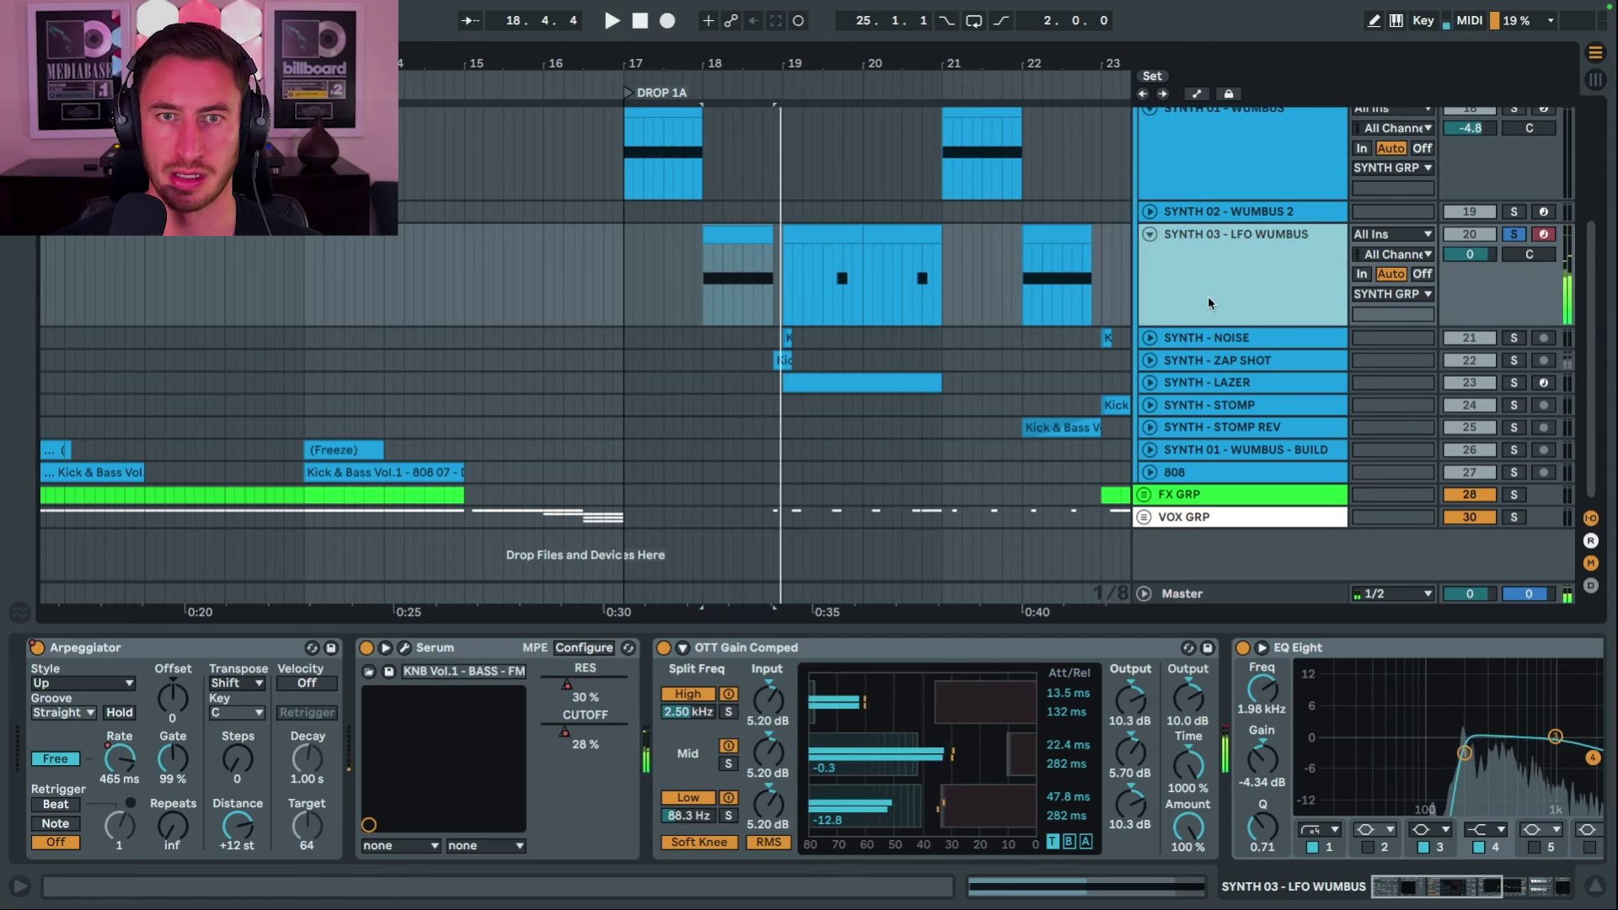
Open SYNTH 03 - LFO WUMBUS's Serum and play from bar 18 to examine the FMFM patch and its Envelope 1 modulation.
click(404, 648)
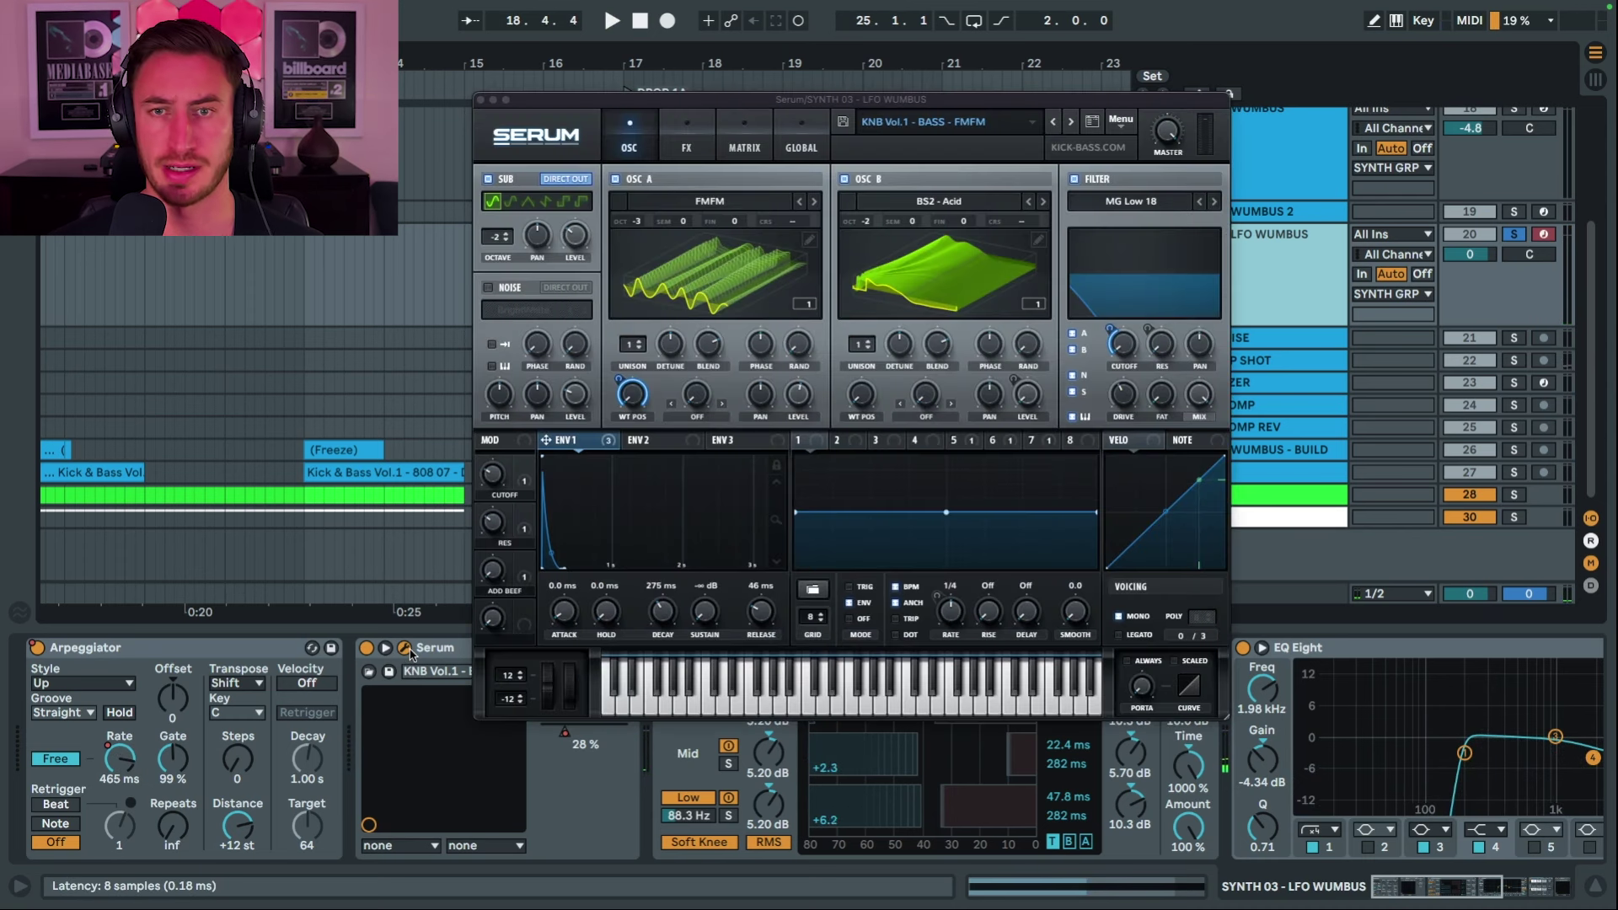
click(600, 442)
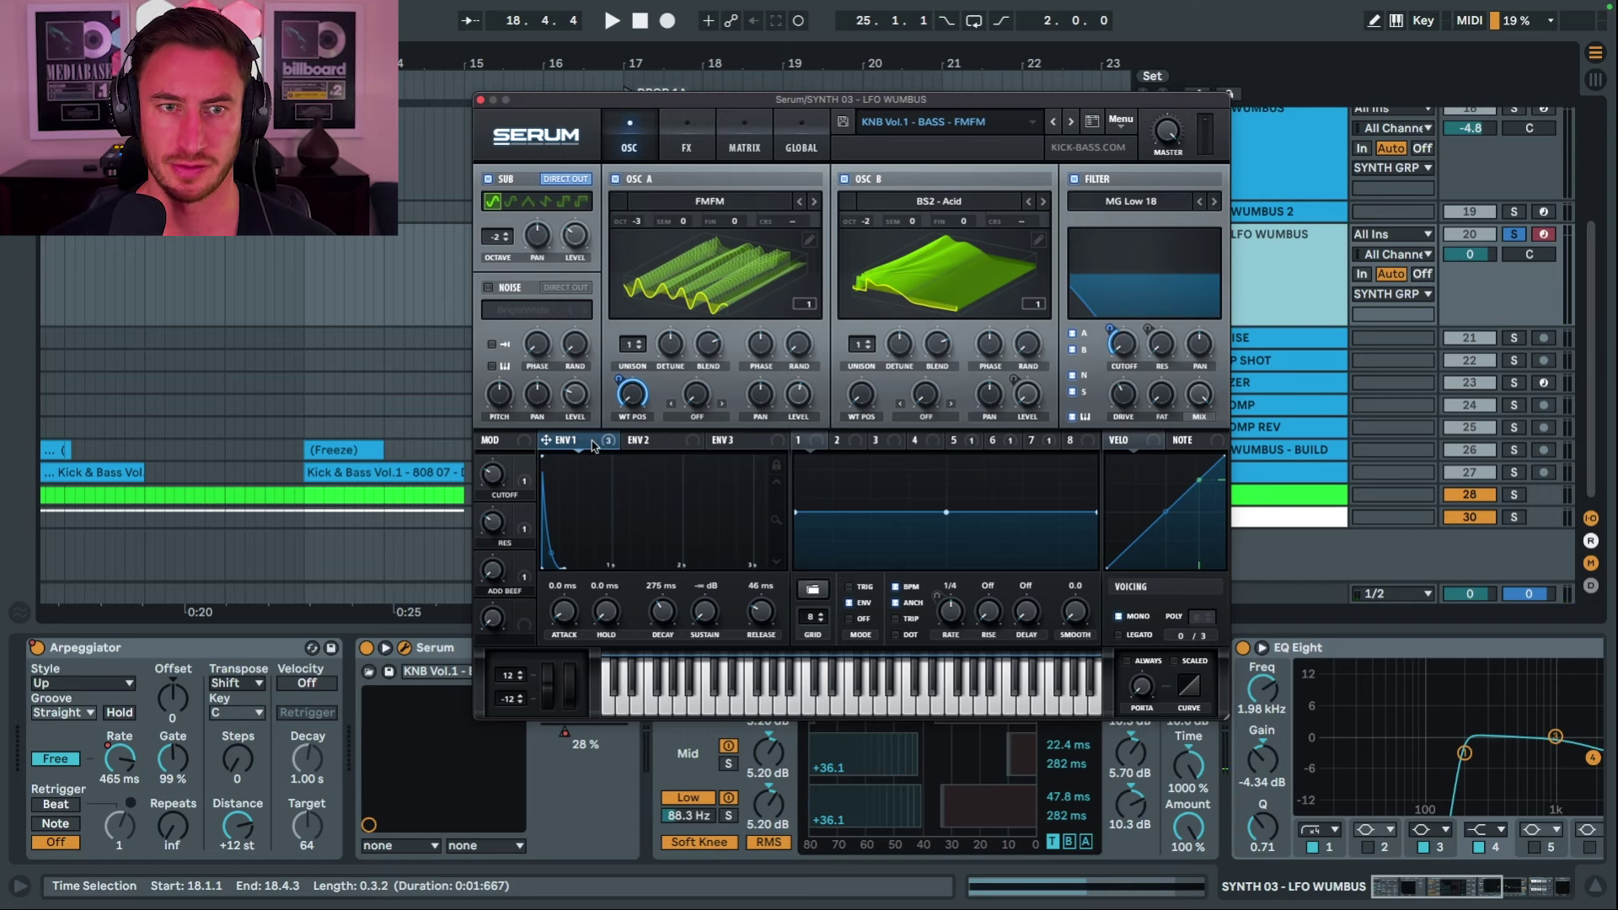
key(space)
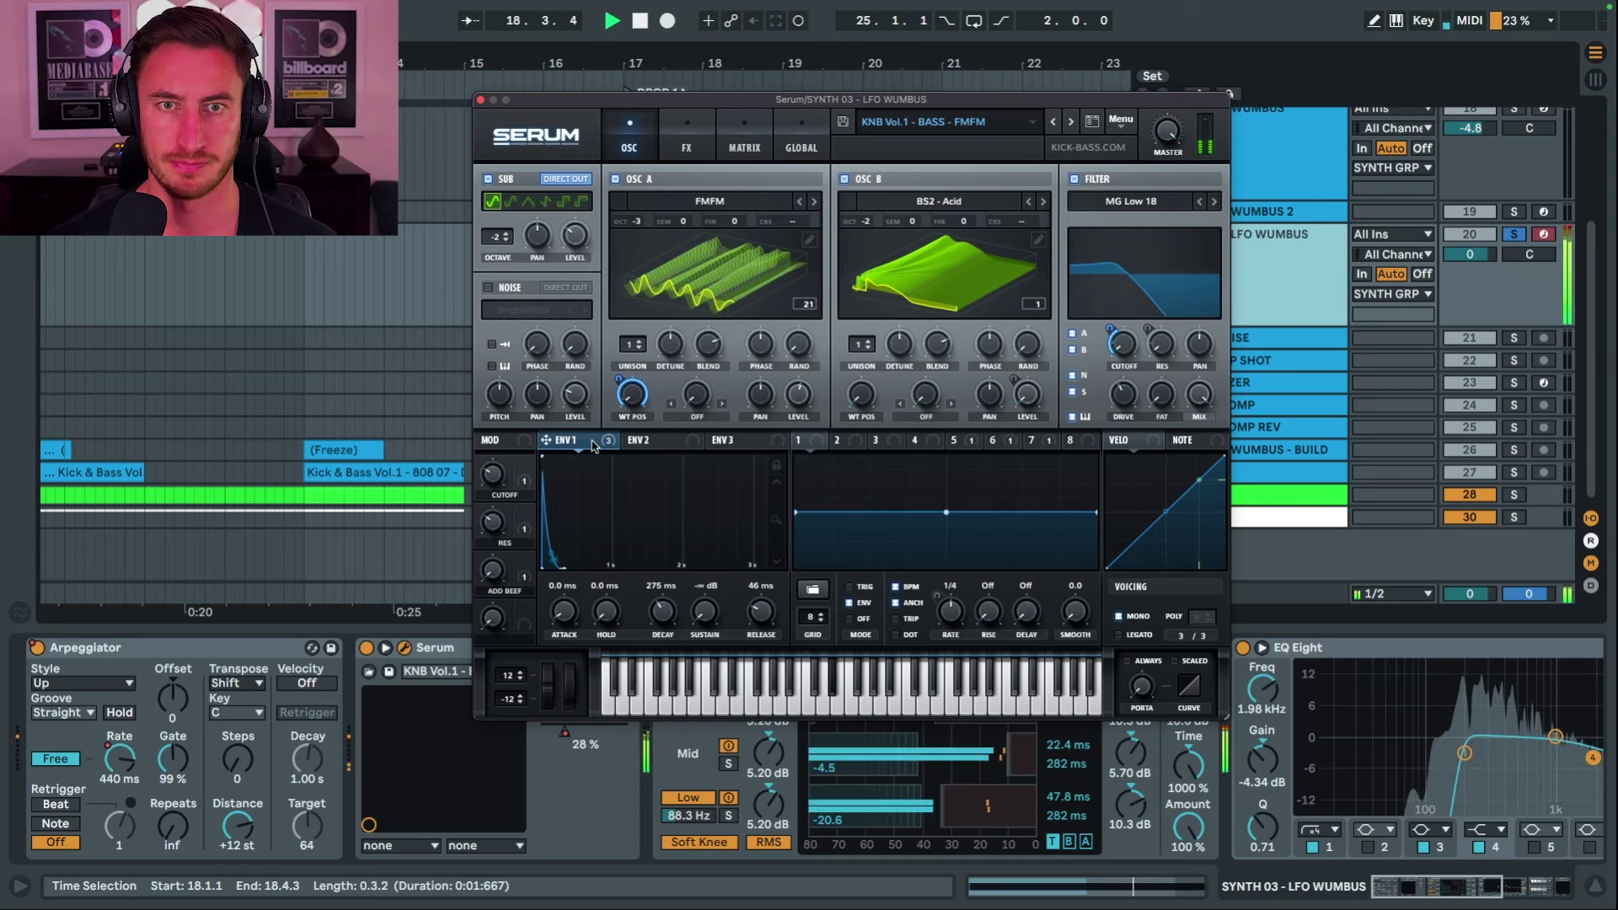
key(space)
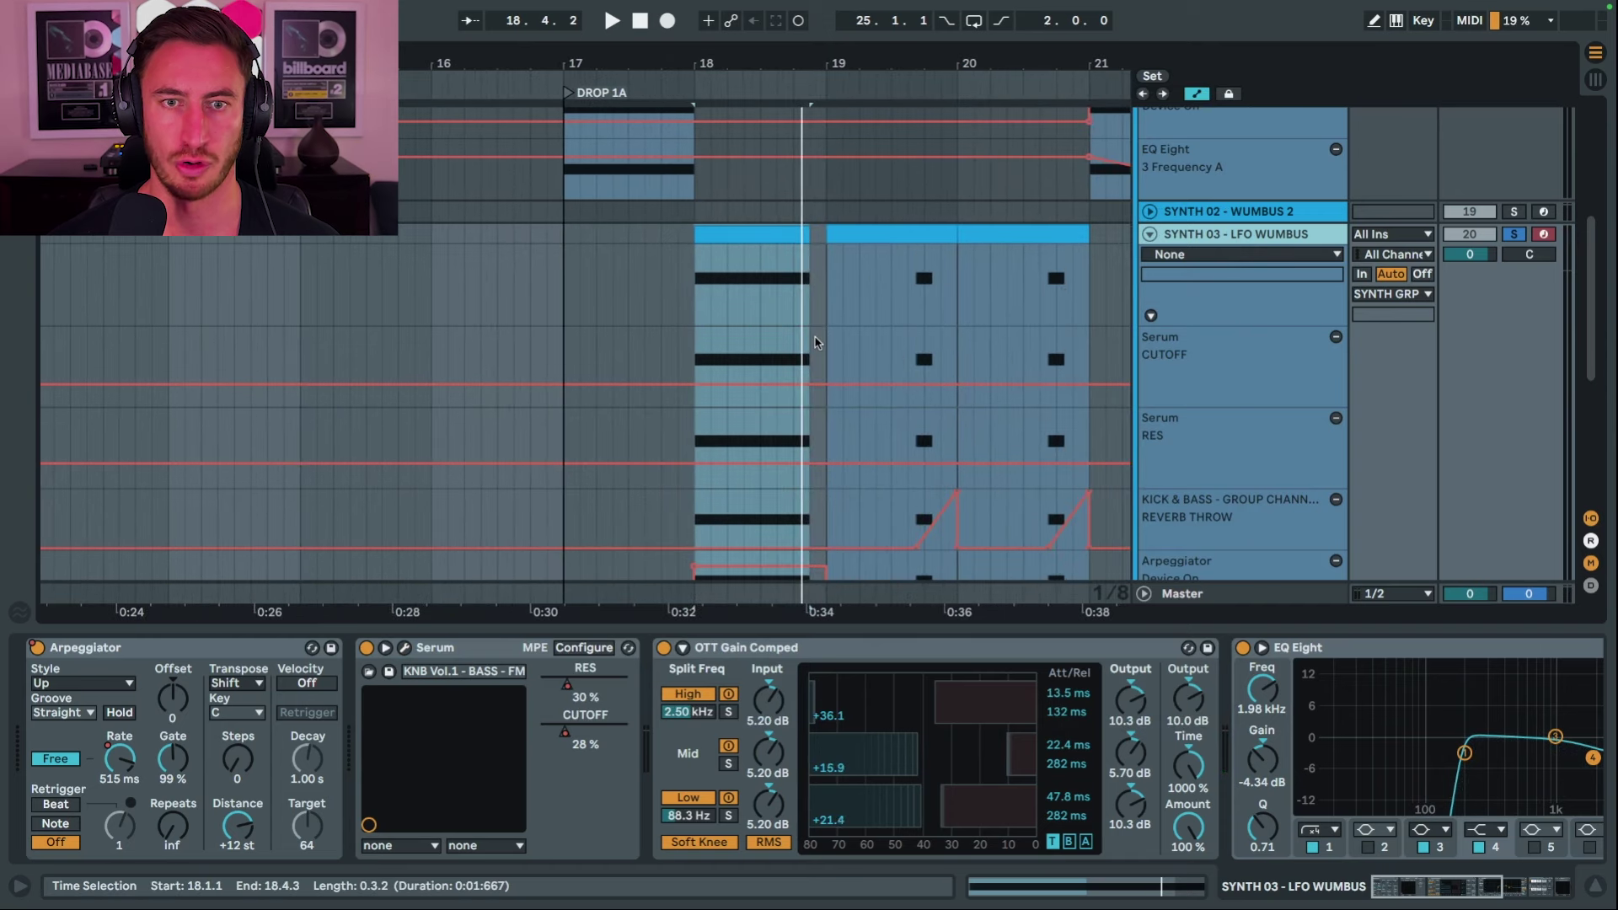
Examine SYNTH 03 - LFO WUMBUS's Arpeggiator Device On and Free Rate automation while playing from bar 18.
scroll(815, 341, down, 2)
scroll(815, 341, down, 1)
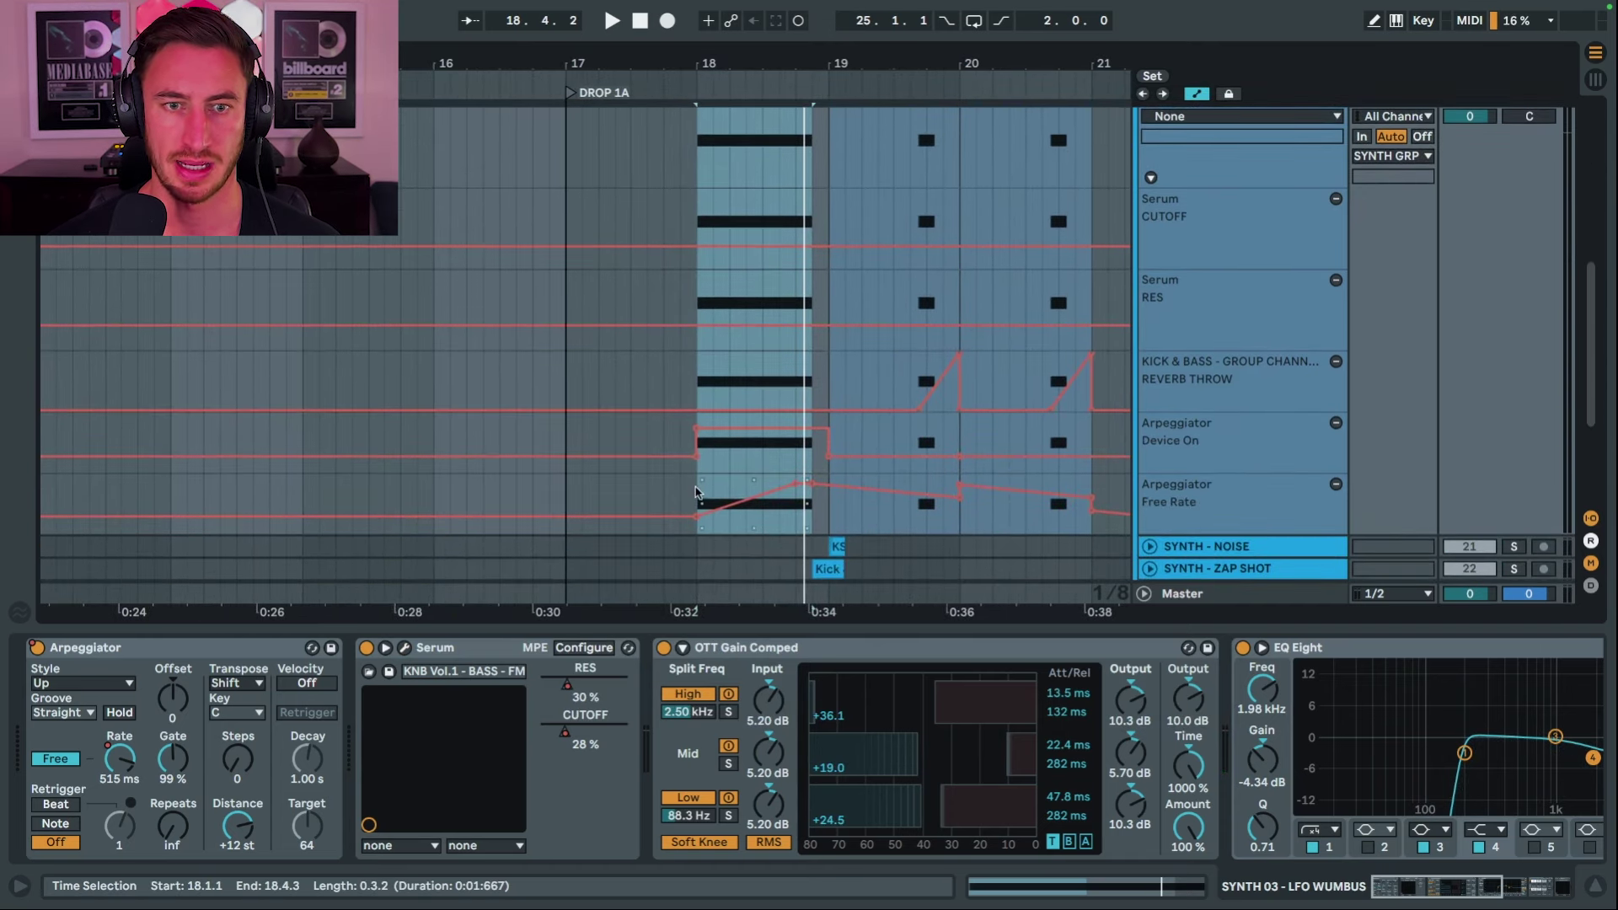
click(696, 492)
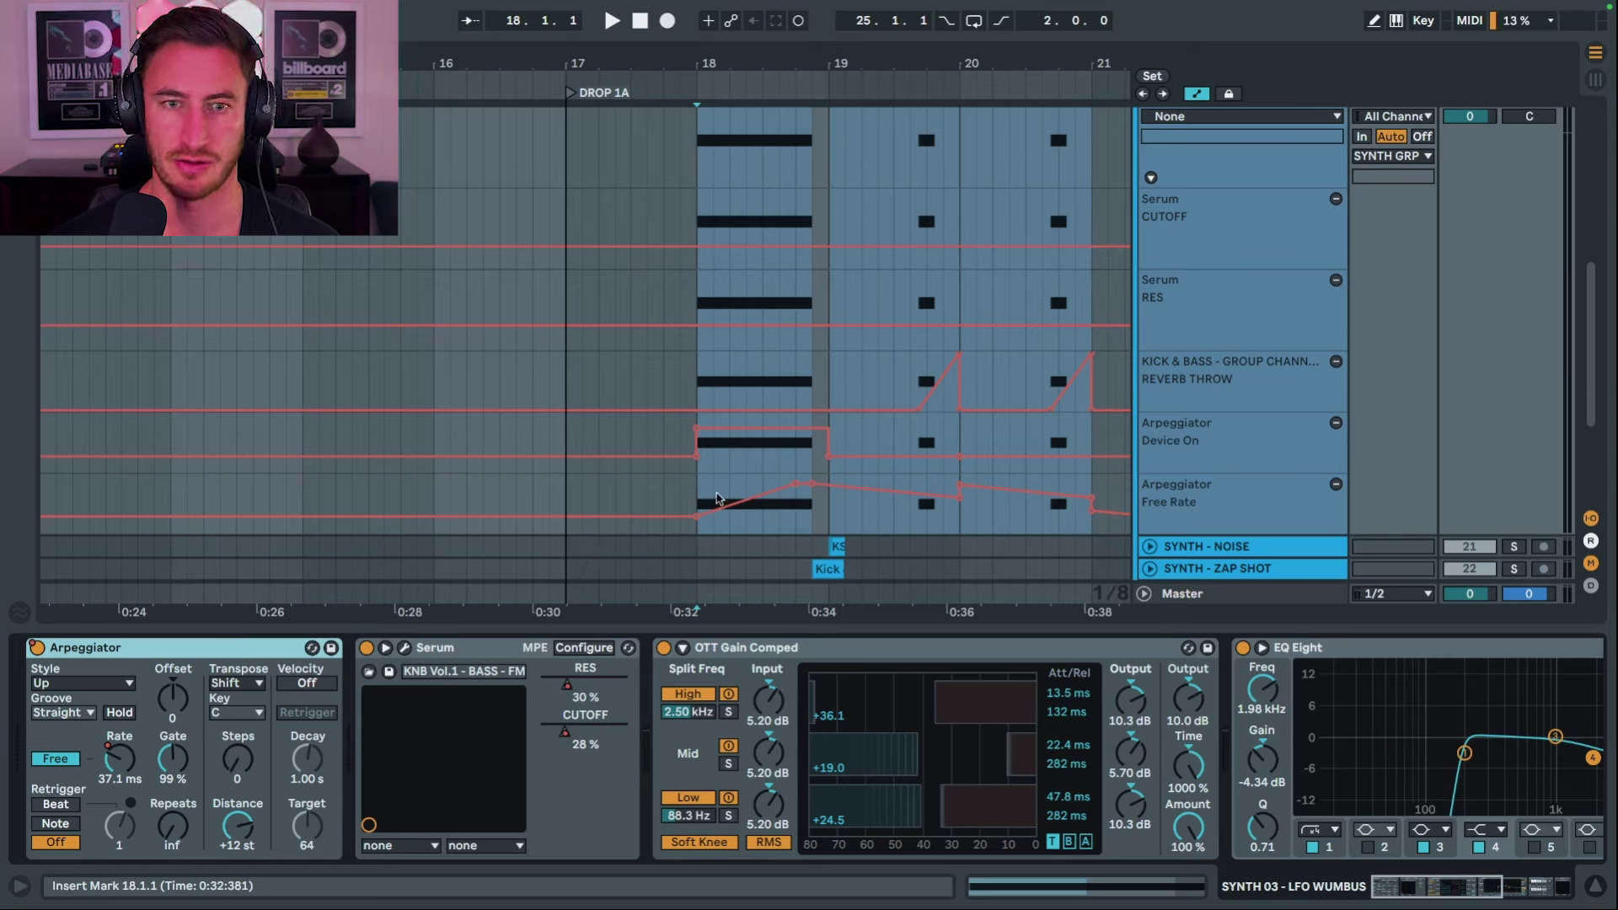
key(space)
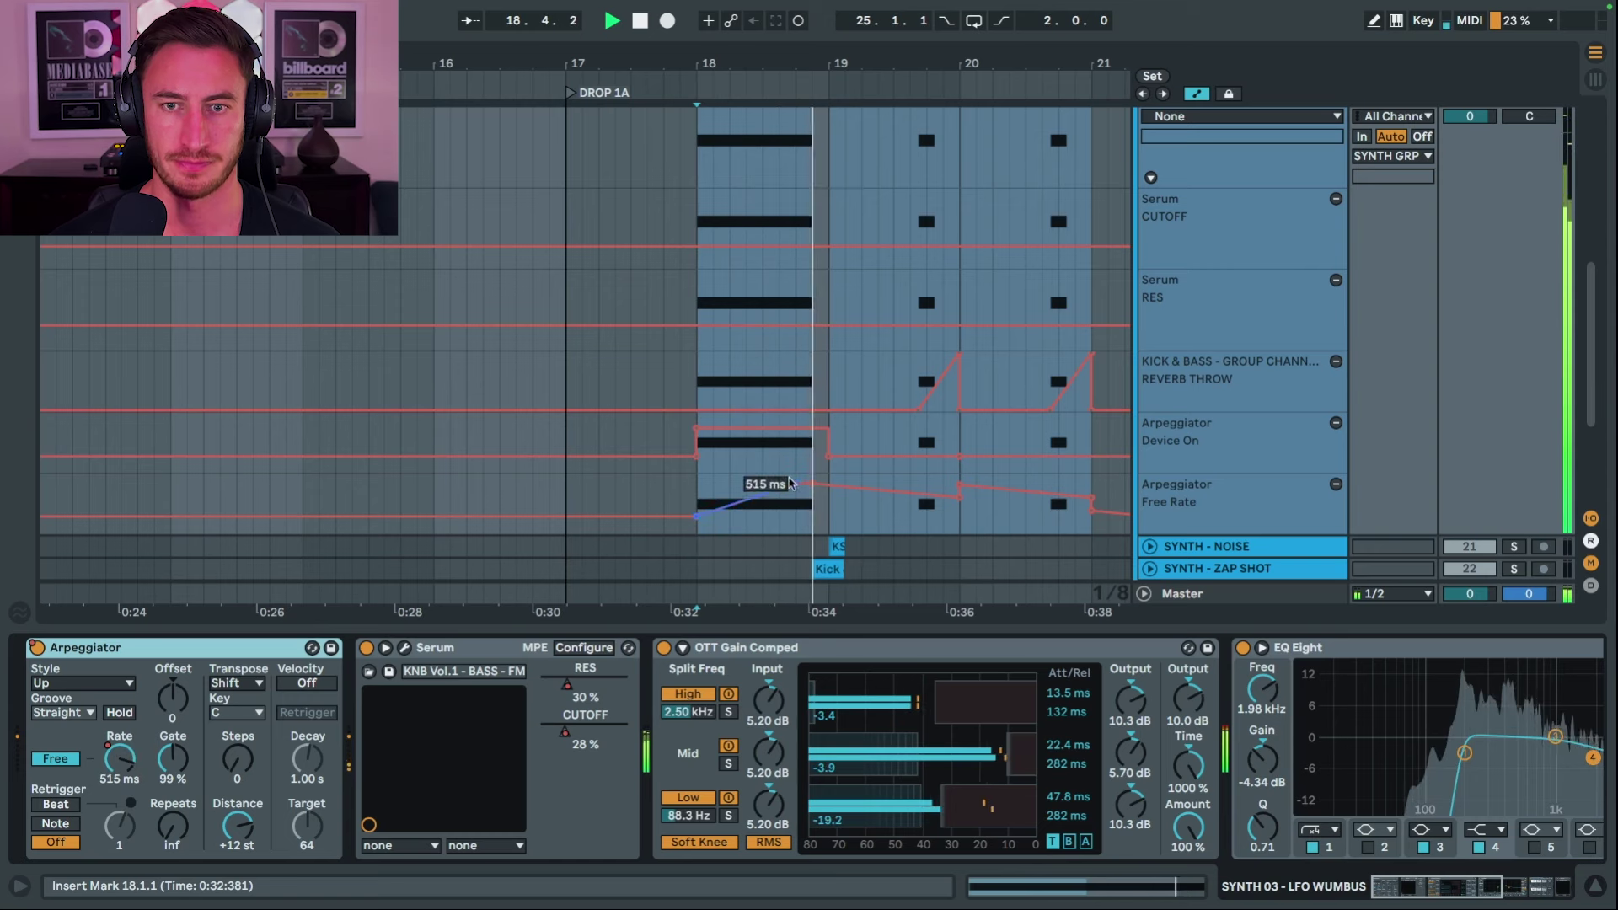
key(space)
Play SYNTH 03 - LFO WUMBUS from 19.3.3 and bring up its KICK & BASS effect rack with the REVERB THROW macro.
scroll(812, 461, up, 2)
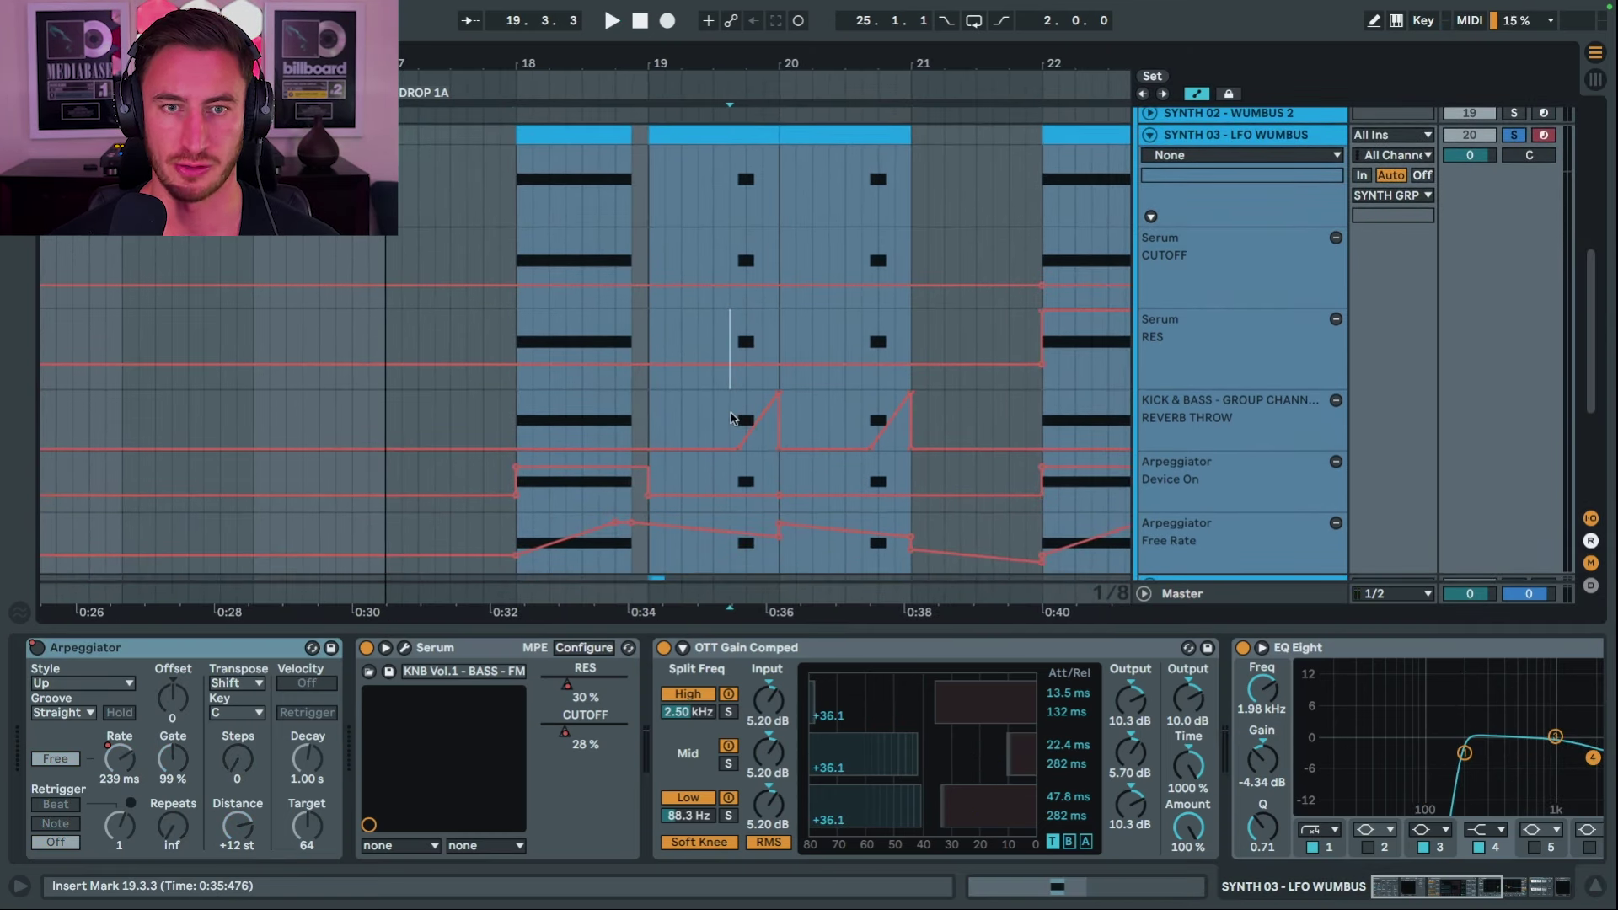
key(space)
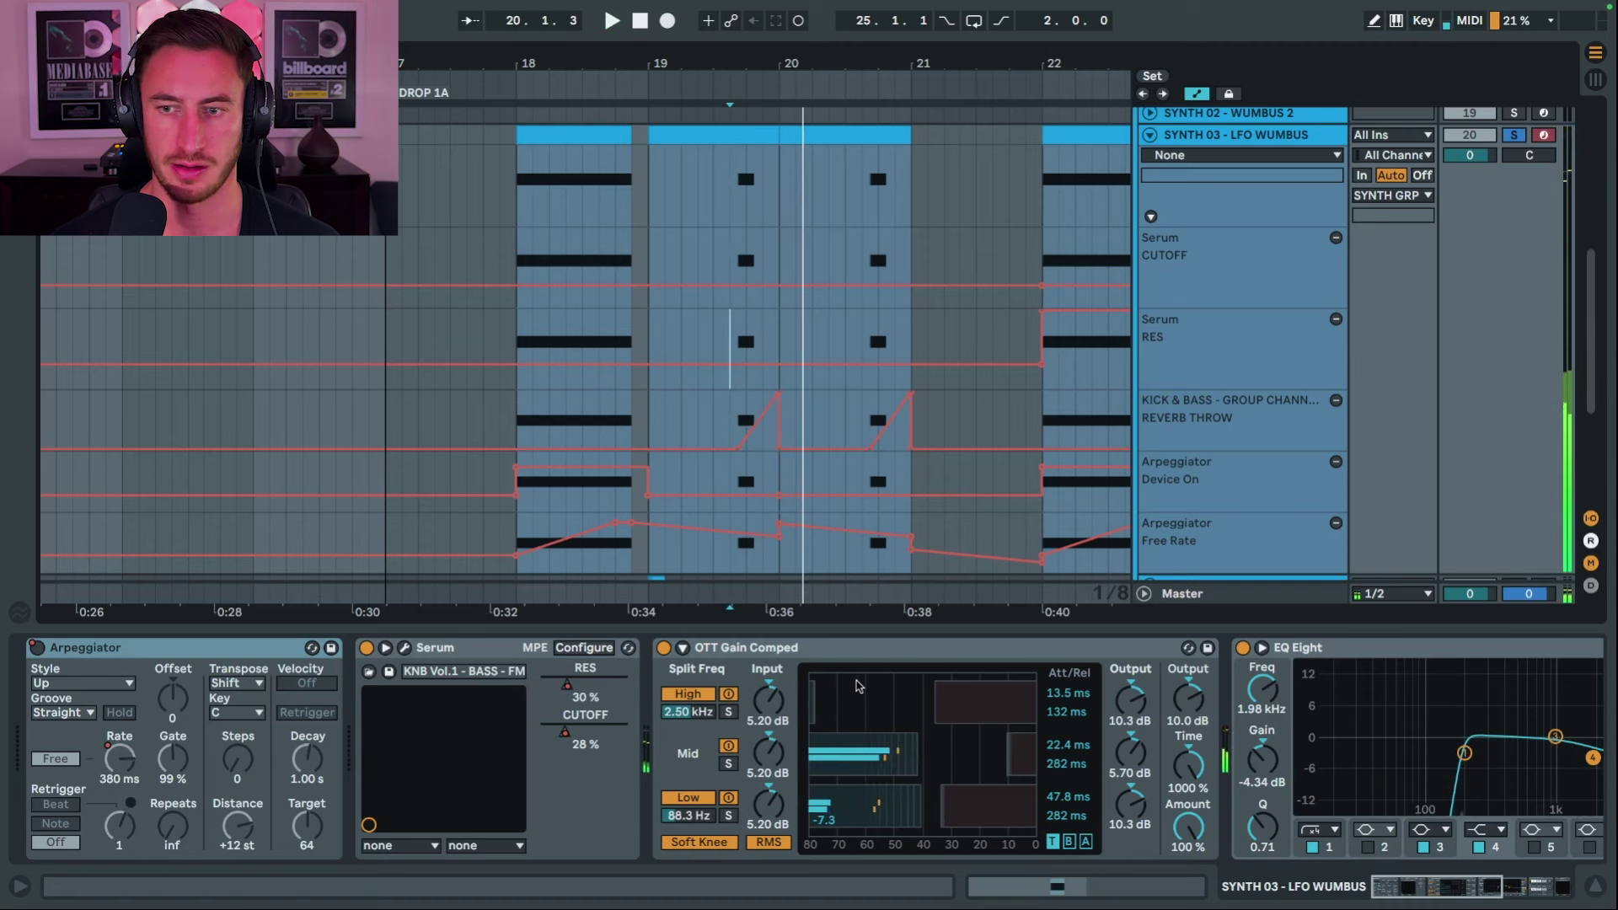
scroll(855, 686, right, 10)
click(1116, 651)
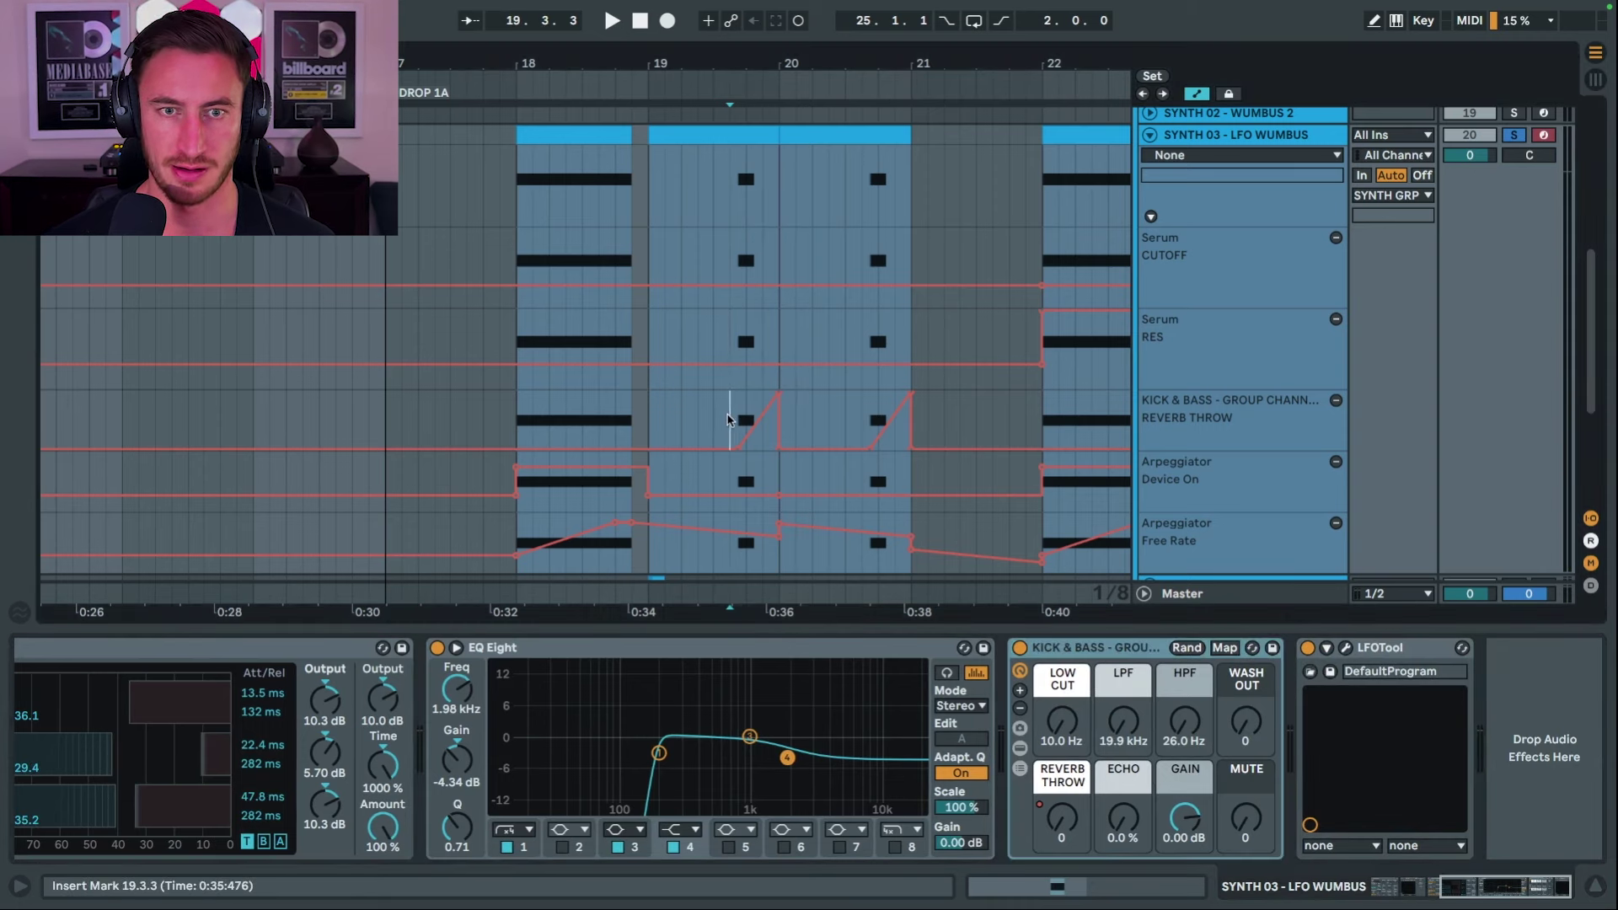
Play the two REVERB THROW automation ramps at 19.3.3 and 20.3.3, then hide the automation lanes.
drag(730, 425, 796, 429)
key(space)
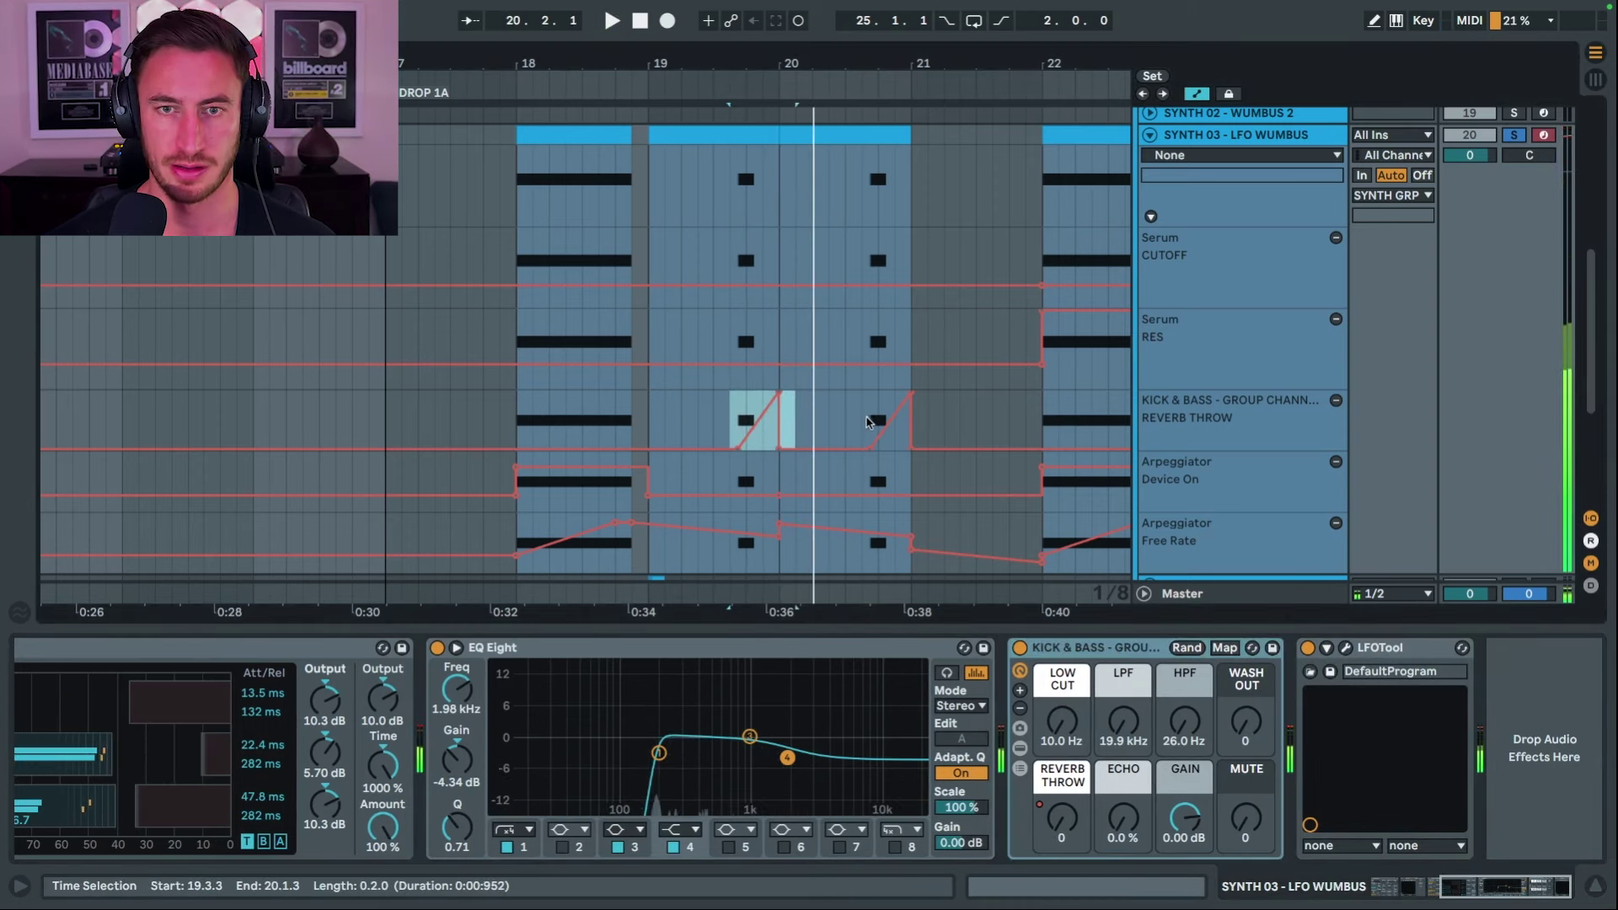
click(861, 422)
key(space)
key(a)
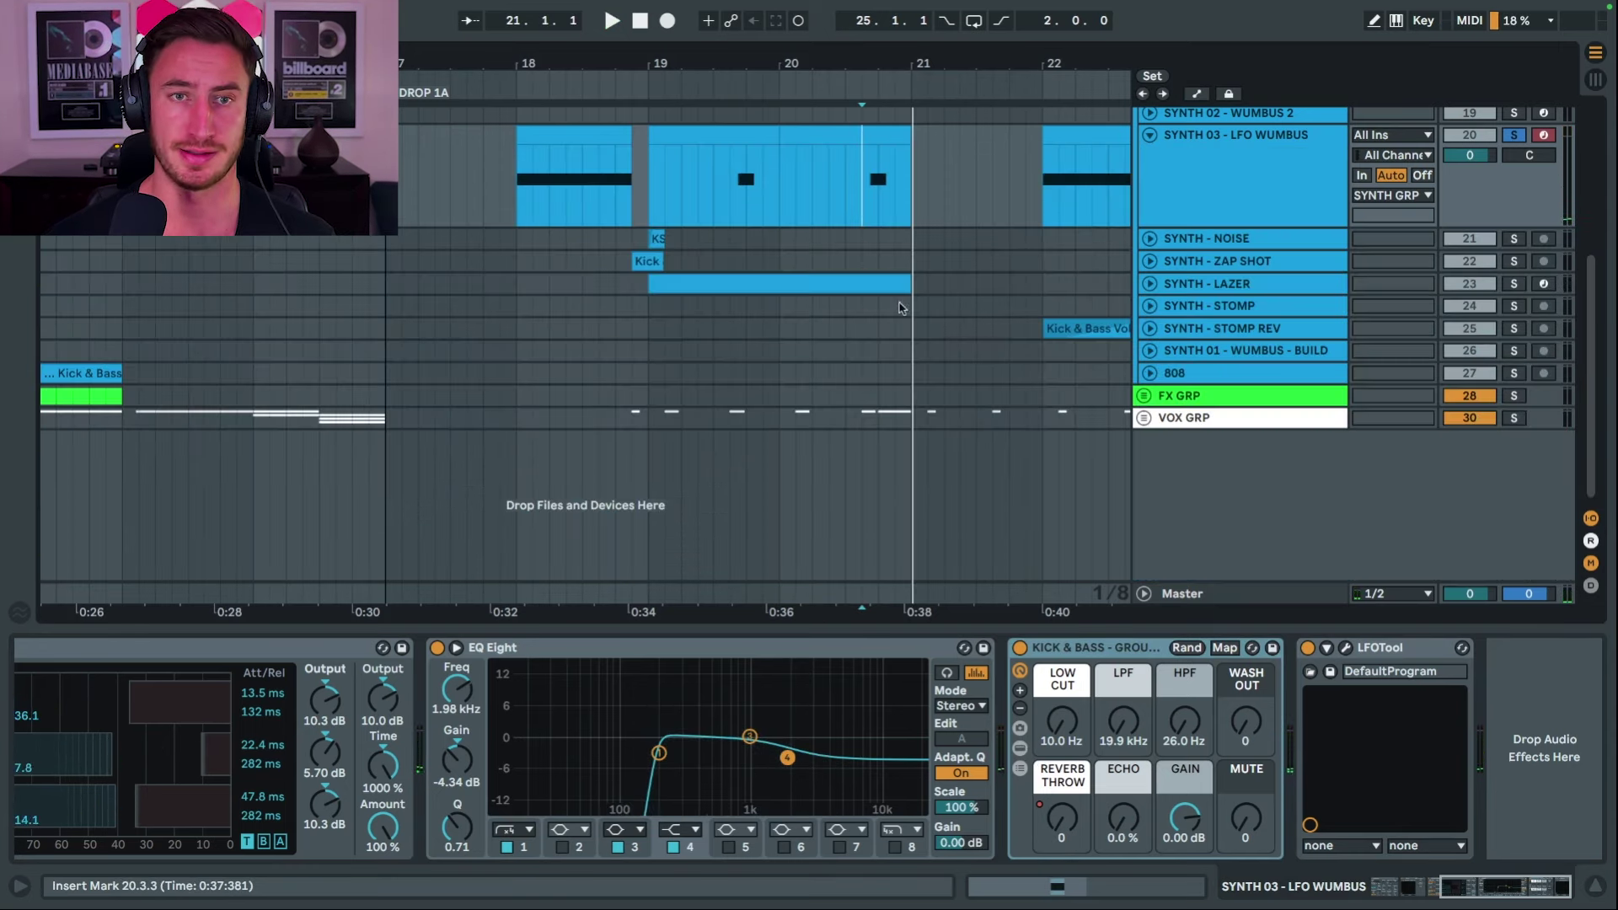
Solo the SYNTH - NOISE, ZAP SHOT and LAZER tracks together and play them from 18.4.3 to bar 21.
scroll(901, 305, up, 2)
drag(852, 66, 851, 34)
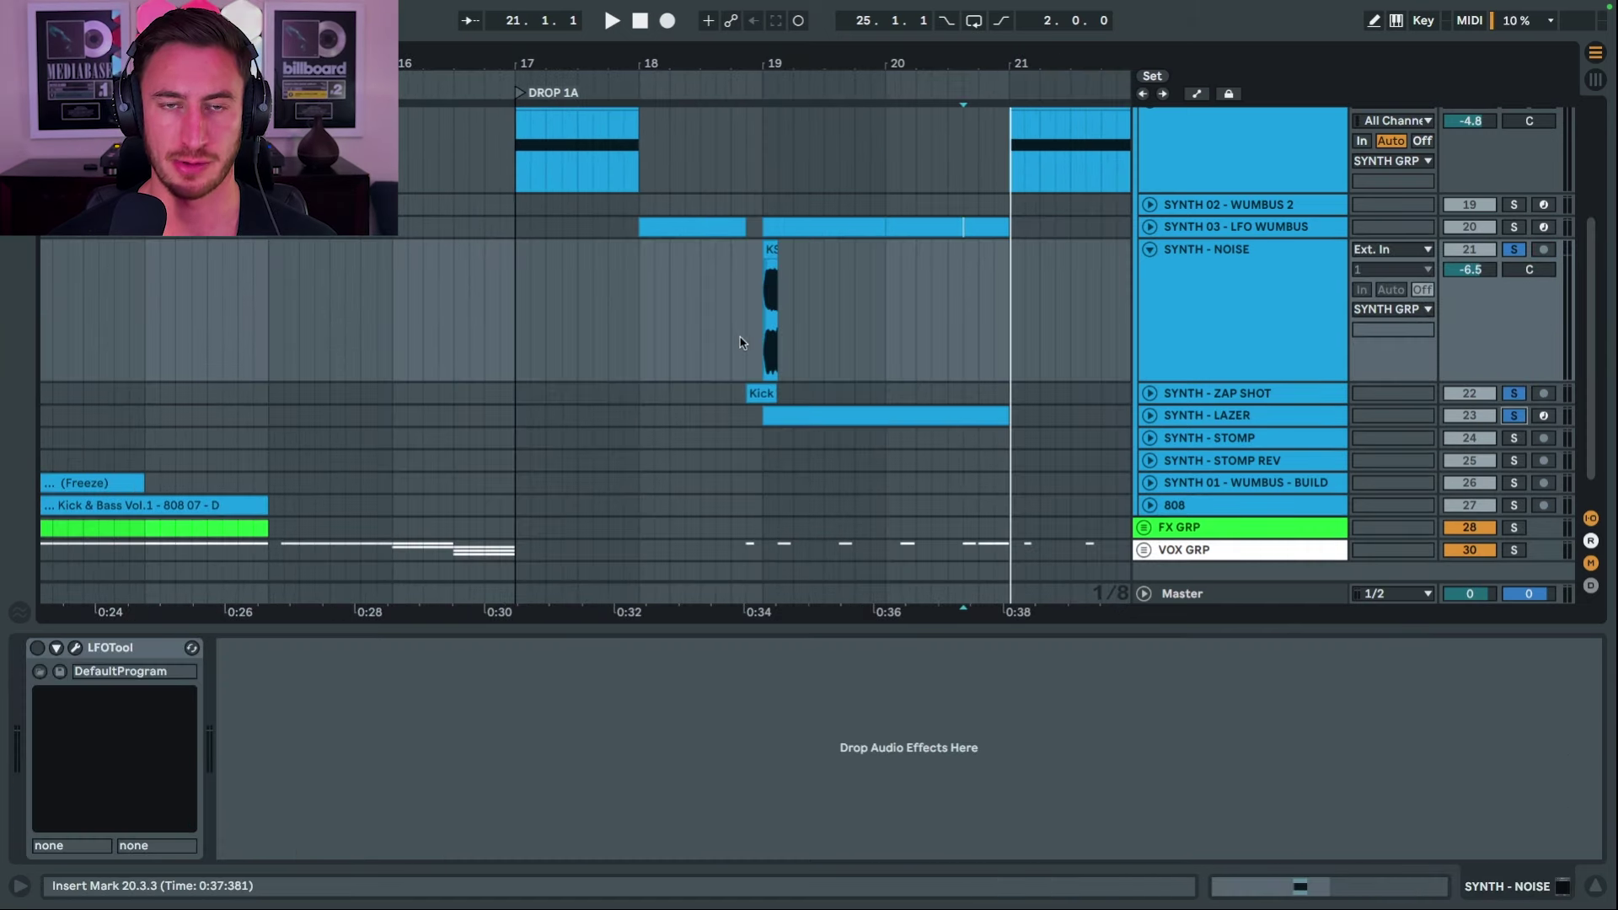
click(742, 342)
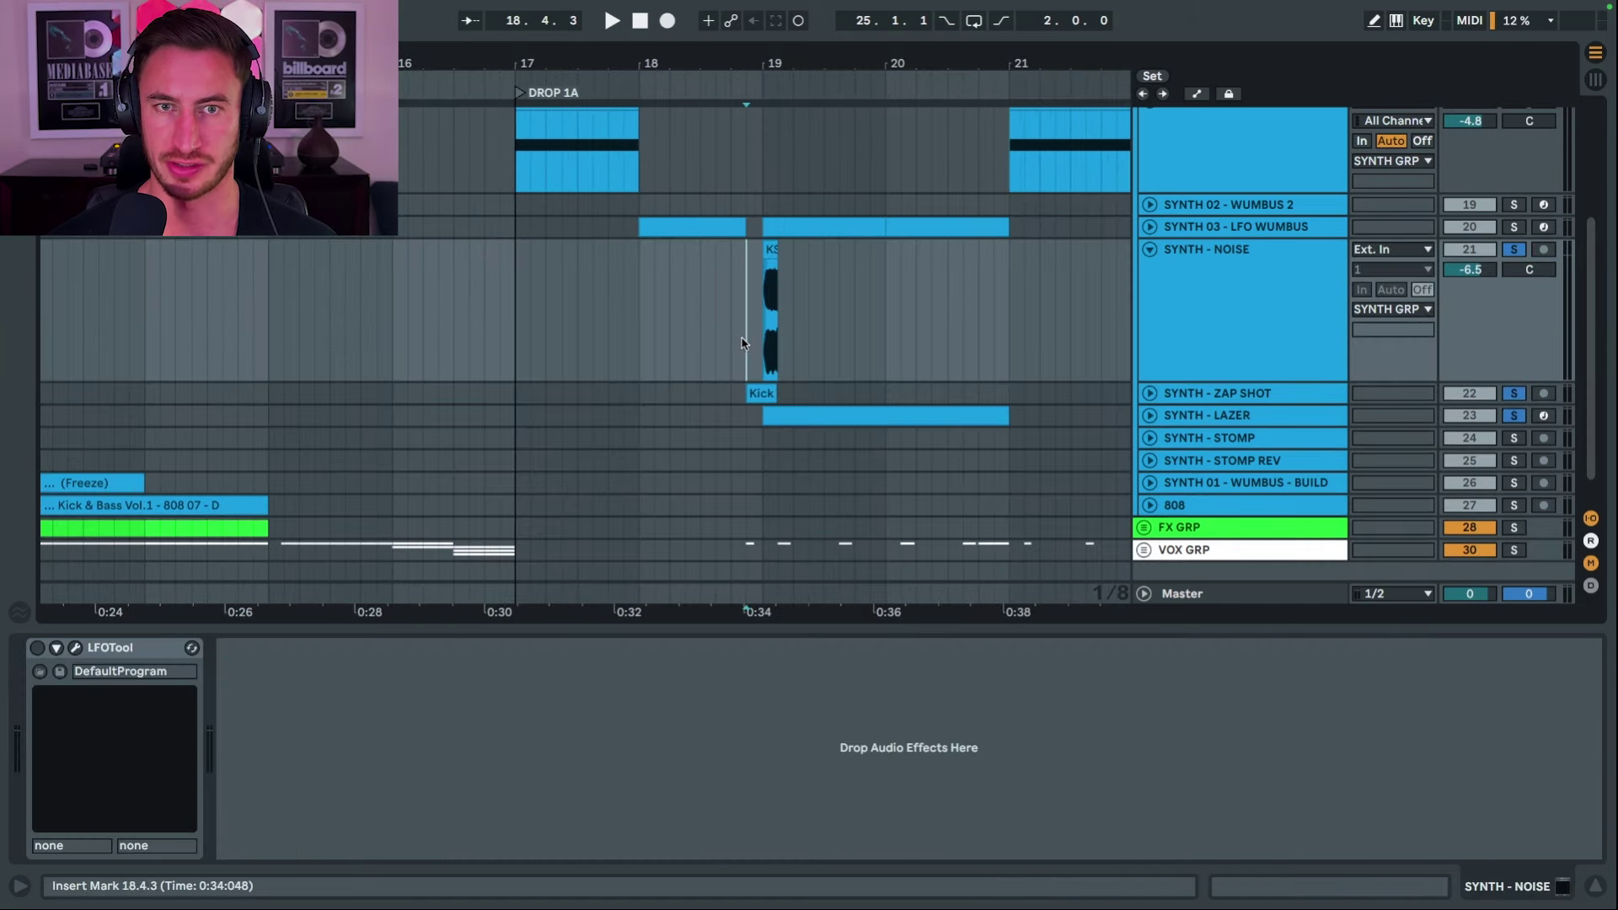
drag(746, 331, 1008, 423)
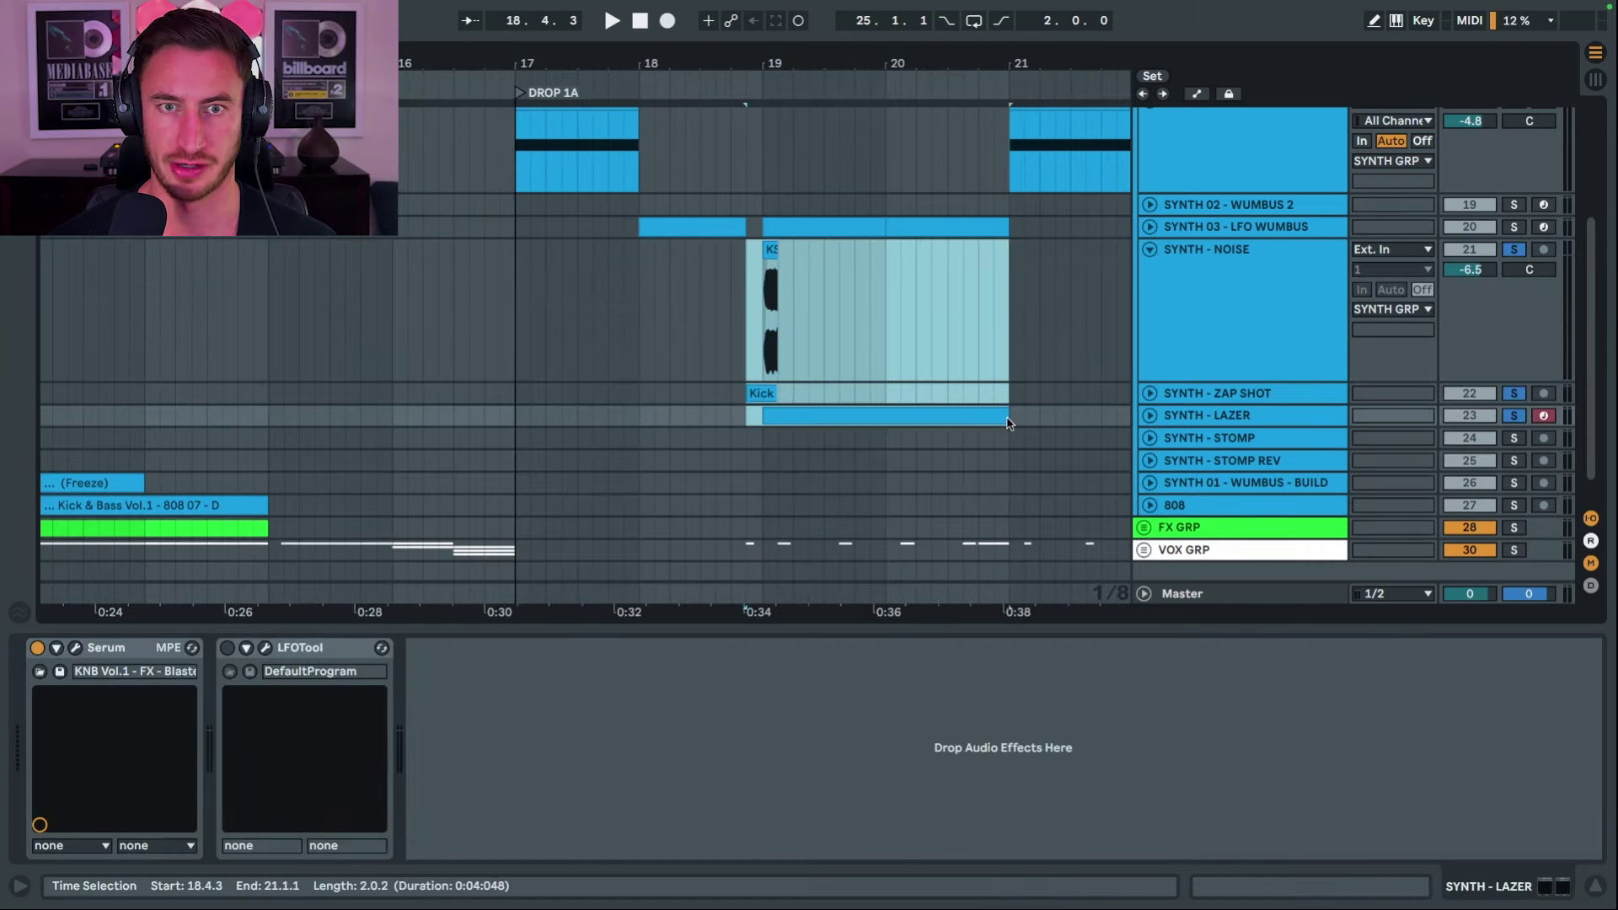
key(space)
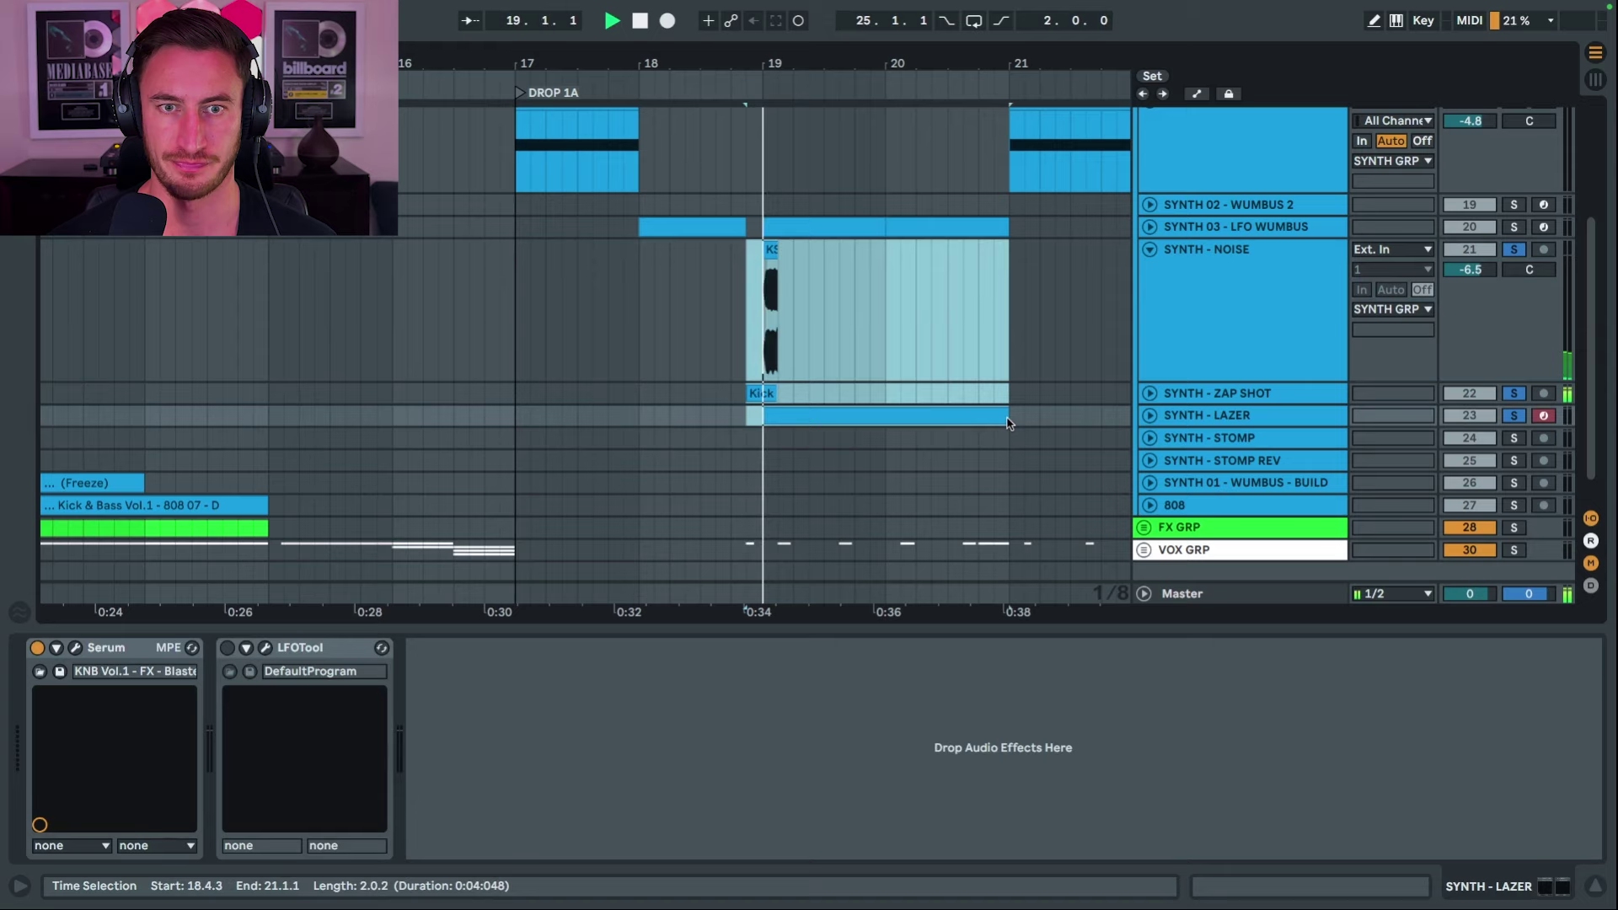
Clear the solos on the noise, zap shot and lazer tracks and play the same section in the full mix.
click(1513, 253)
key(space)
key(space)
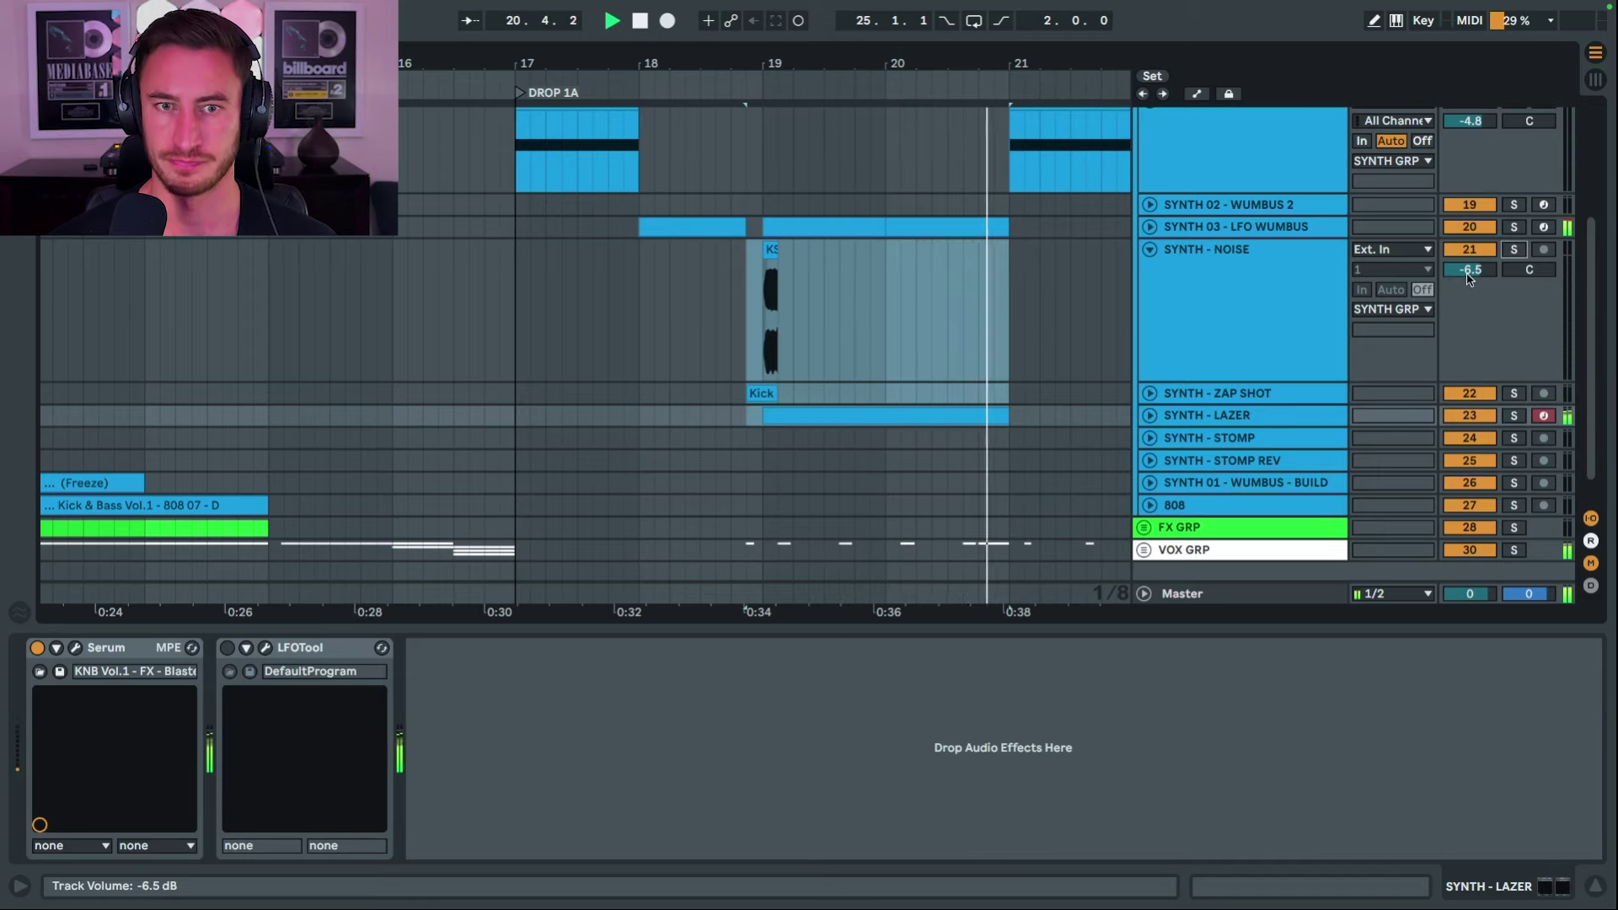
key(space)
Solo SYNTH - NOISE and audition its white noise clip at bar 19.
click(1514, 250)
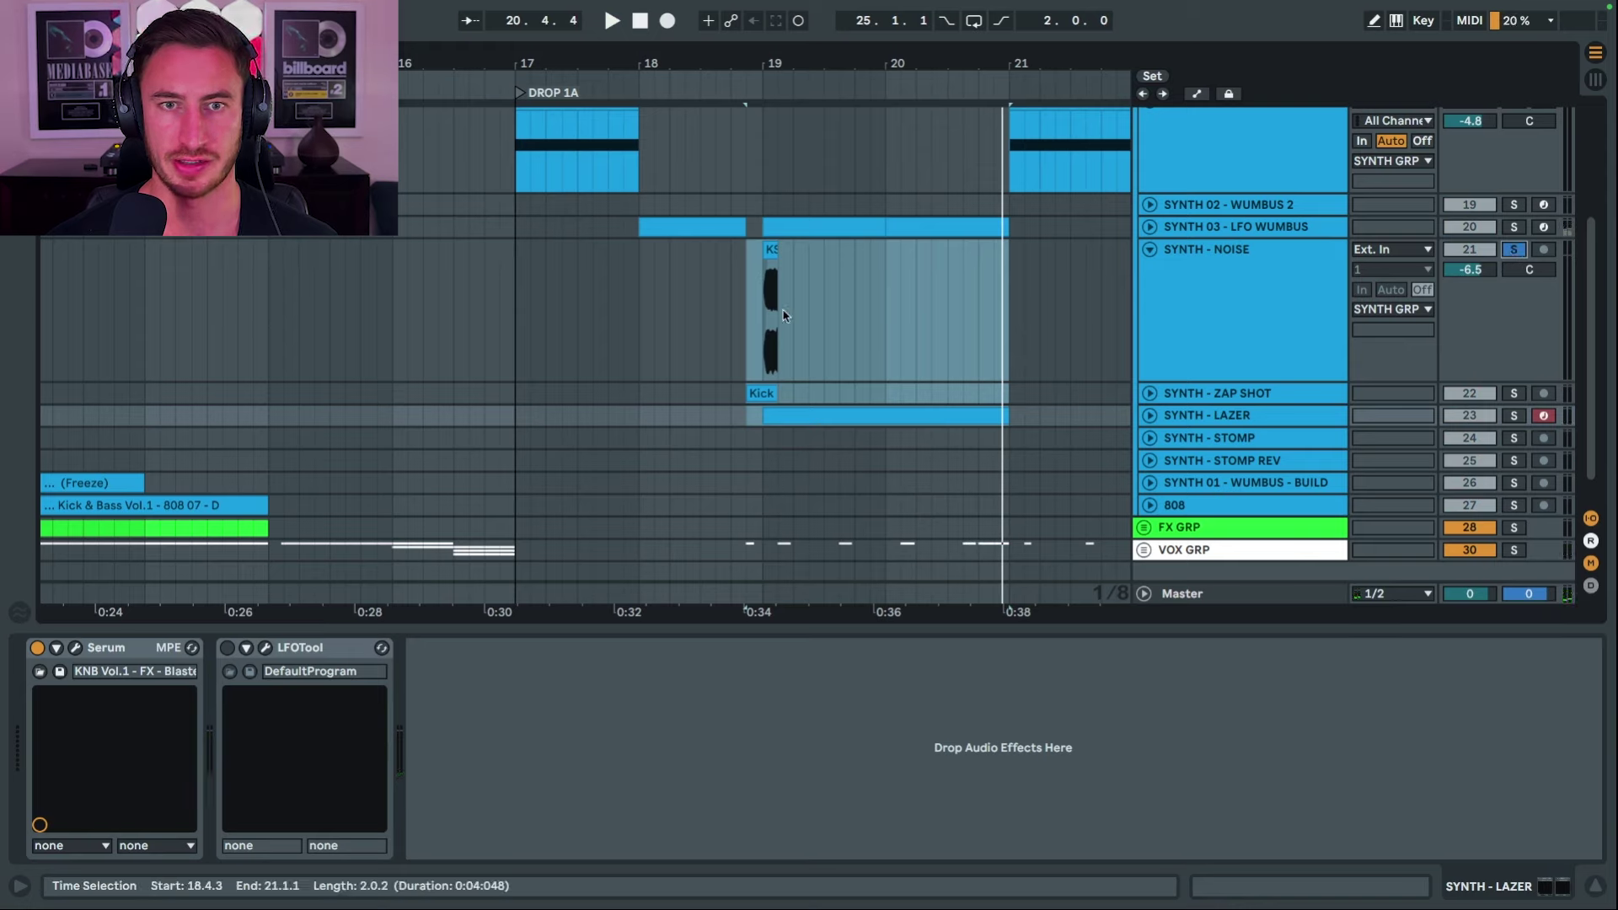
drag(782, 315, 768, 317)
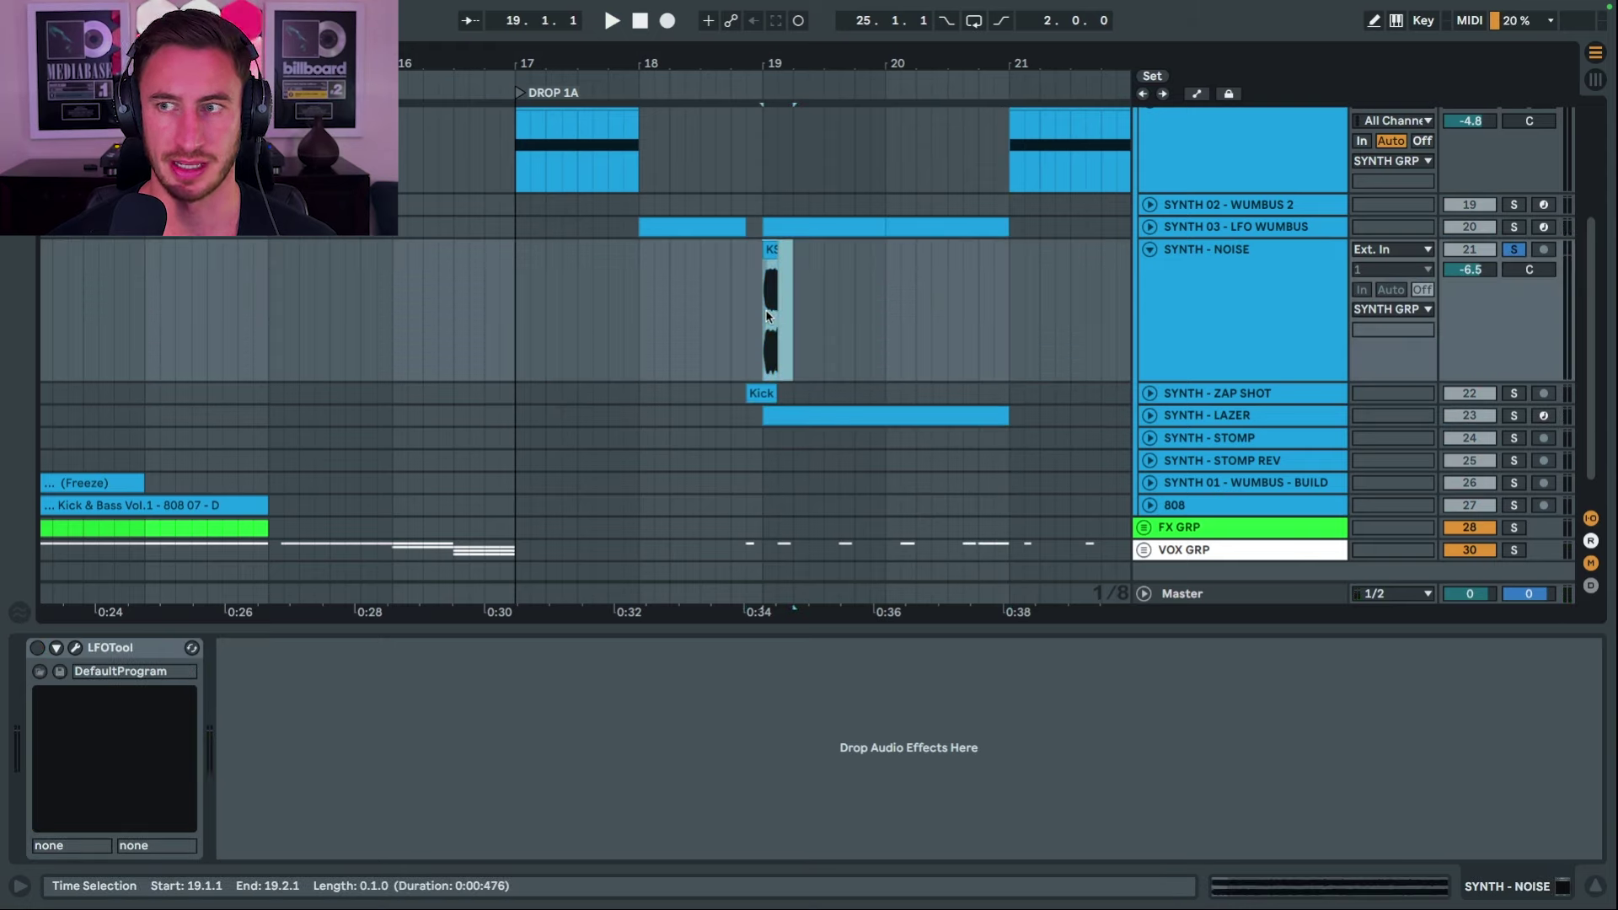
key(space)
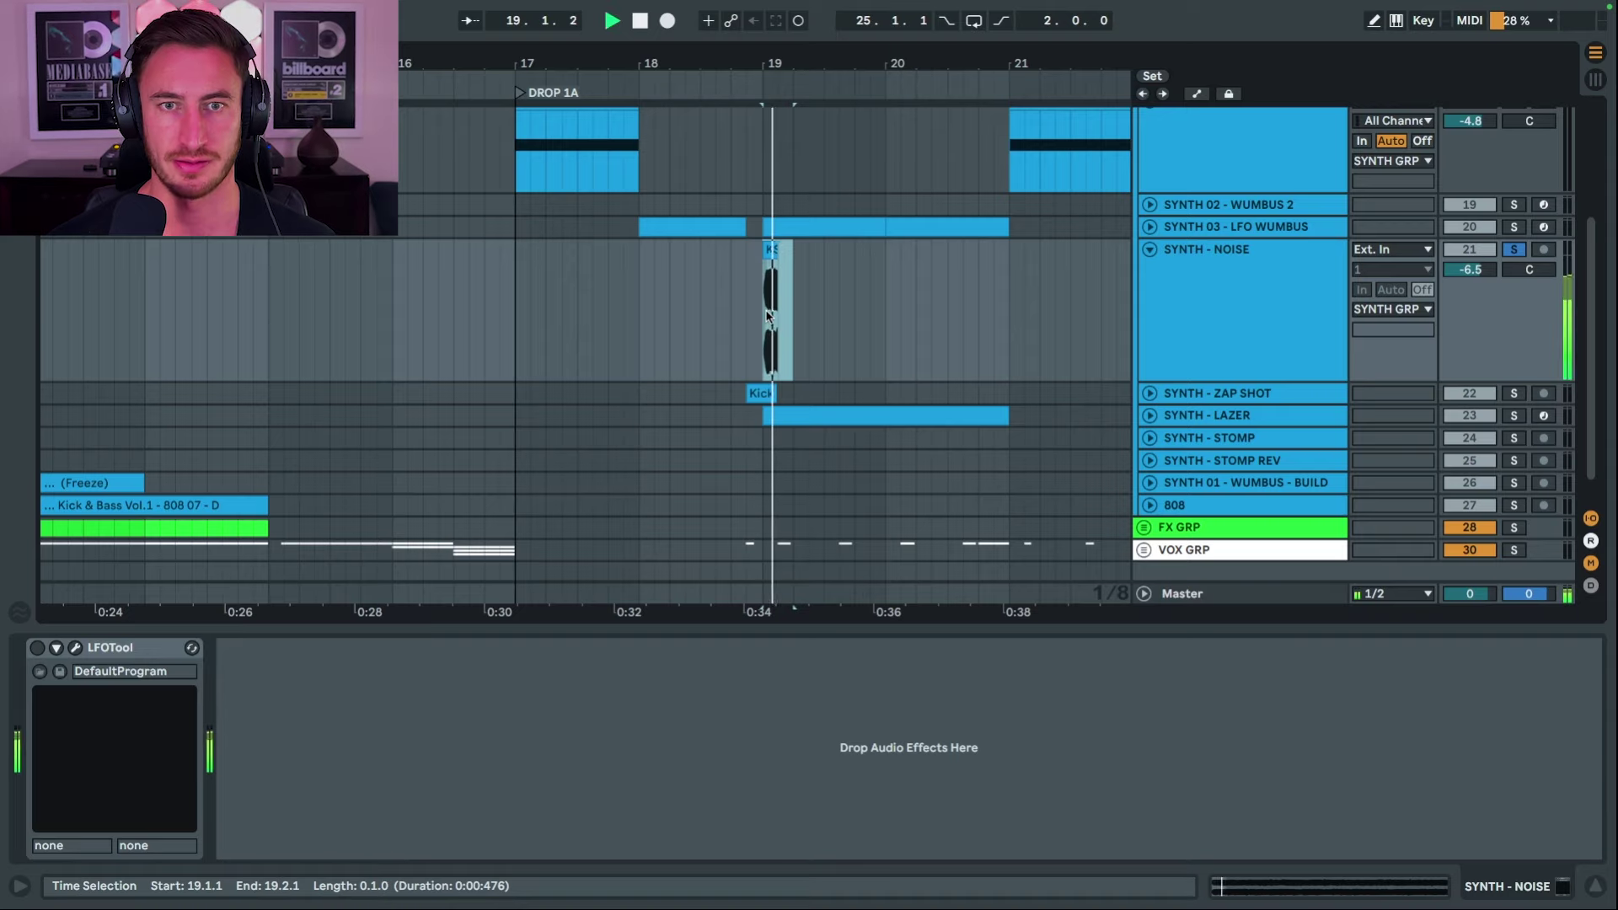
key(space)
key(space)
key(space)
Unfold and solo SYNTH - ZAP SHOT and play its FX one-shot clip at 18.4.3.
click(754, 319)
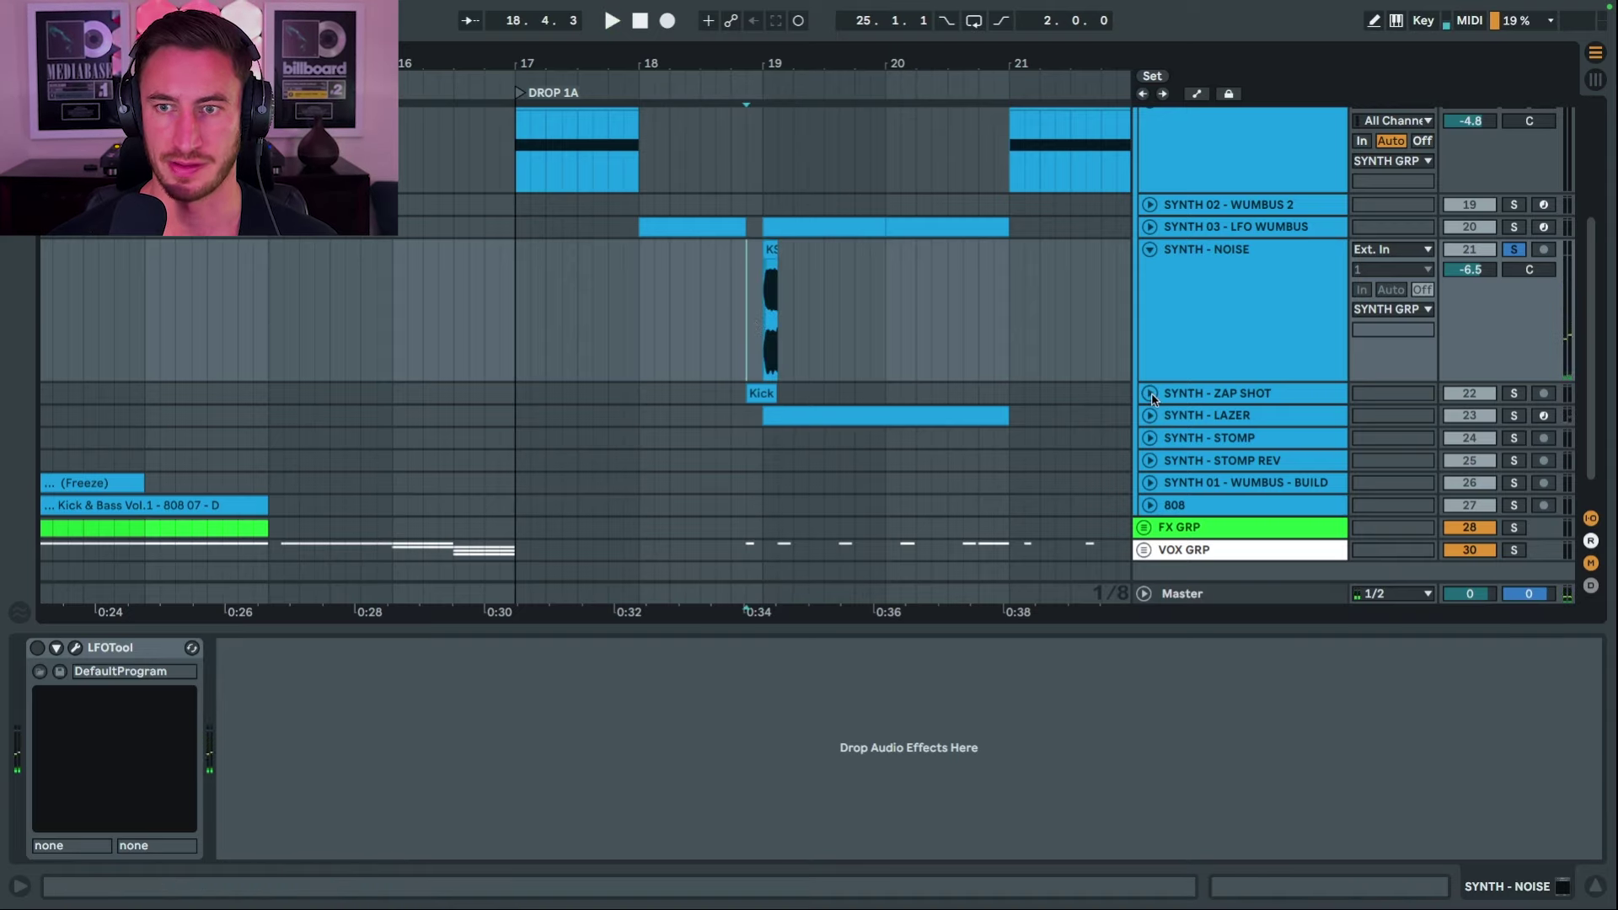
click(1149, 394)
key(plus)
key(plus)
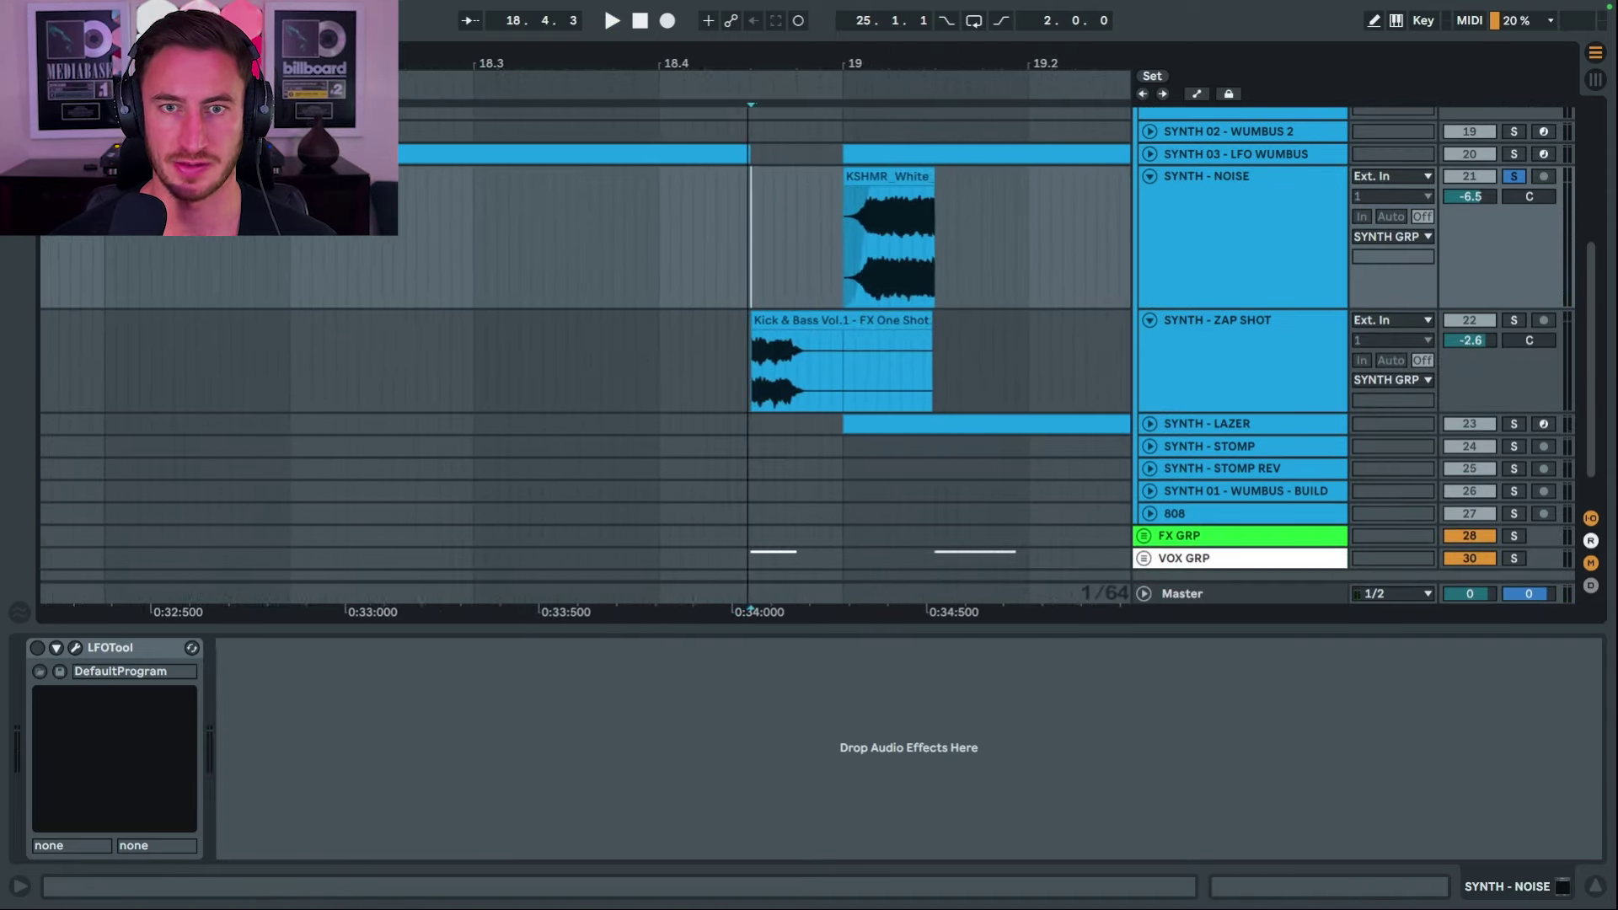
click(791, 319)
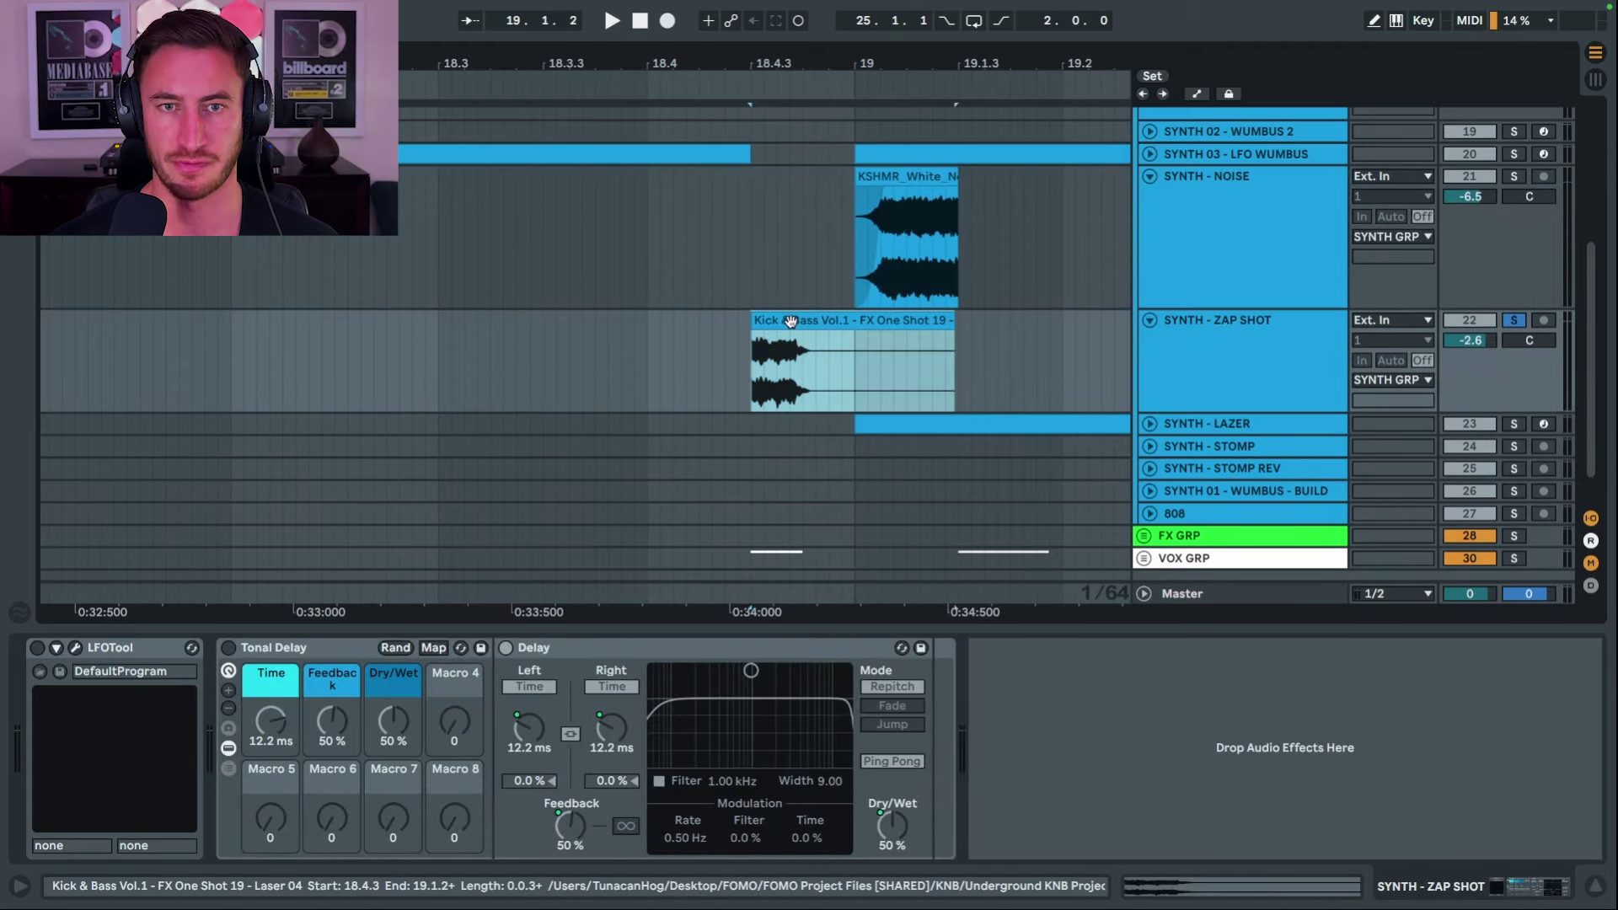
key(space)
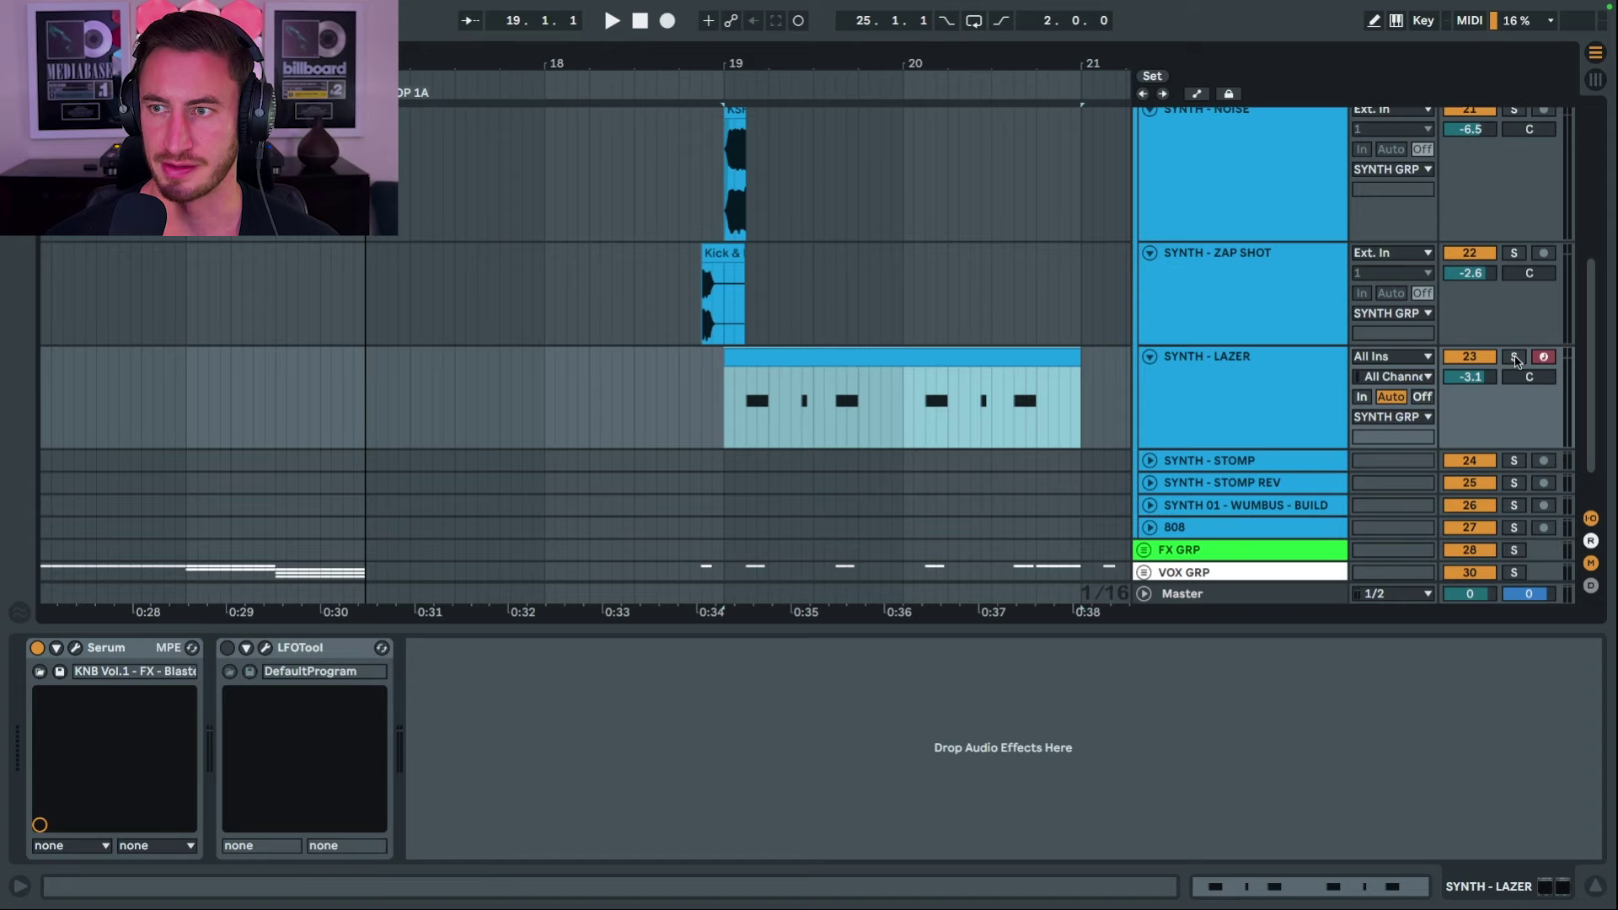
Solo SYNTH - LAZER and play from bar 19 with Serum open to examine its Blaster patch and LFO 1 curve.
click(1514, 358)
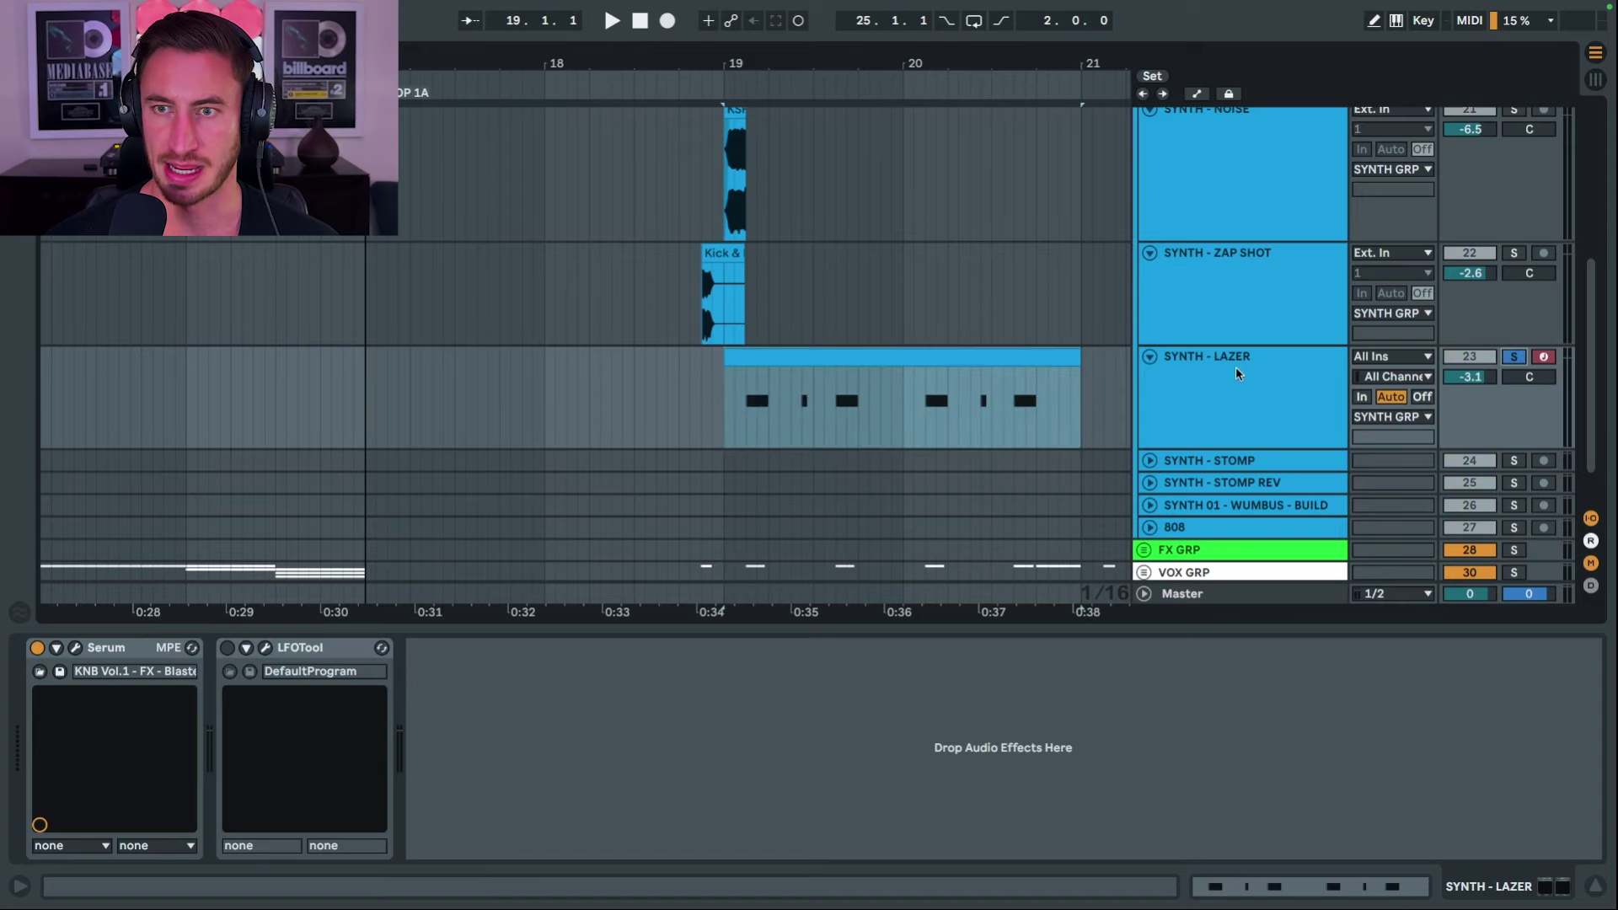
click(75, 647)
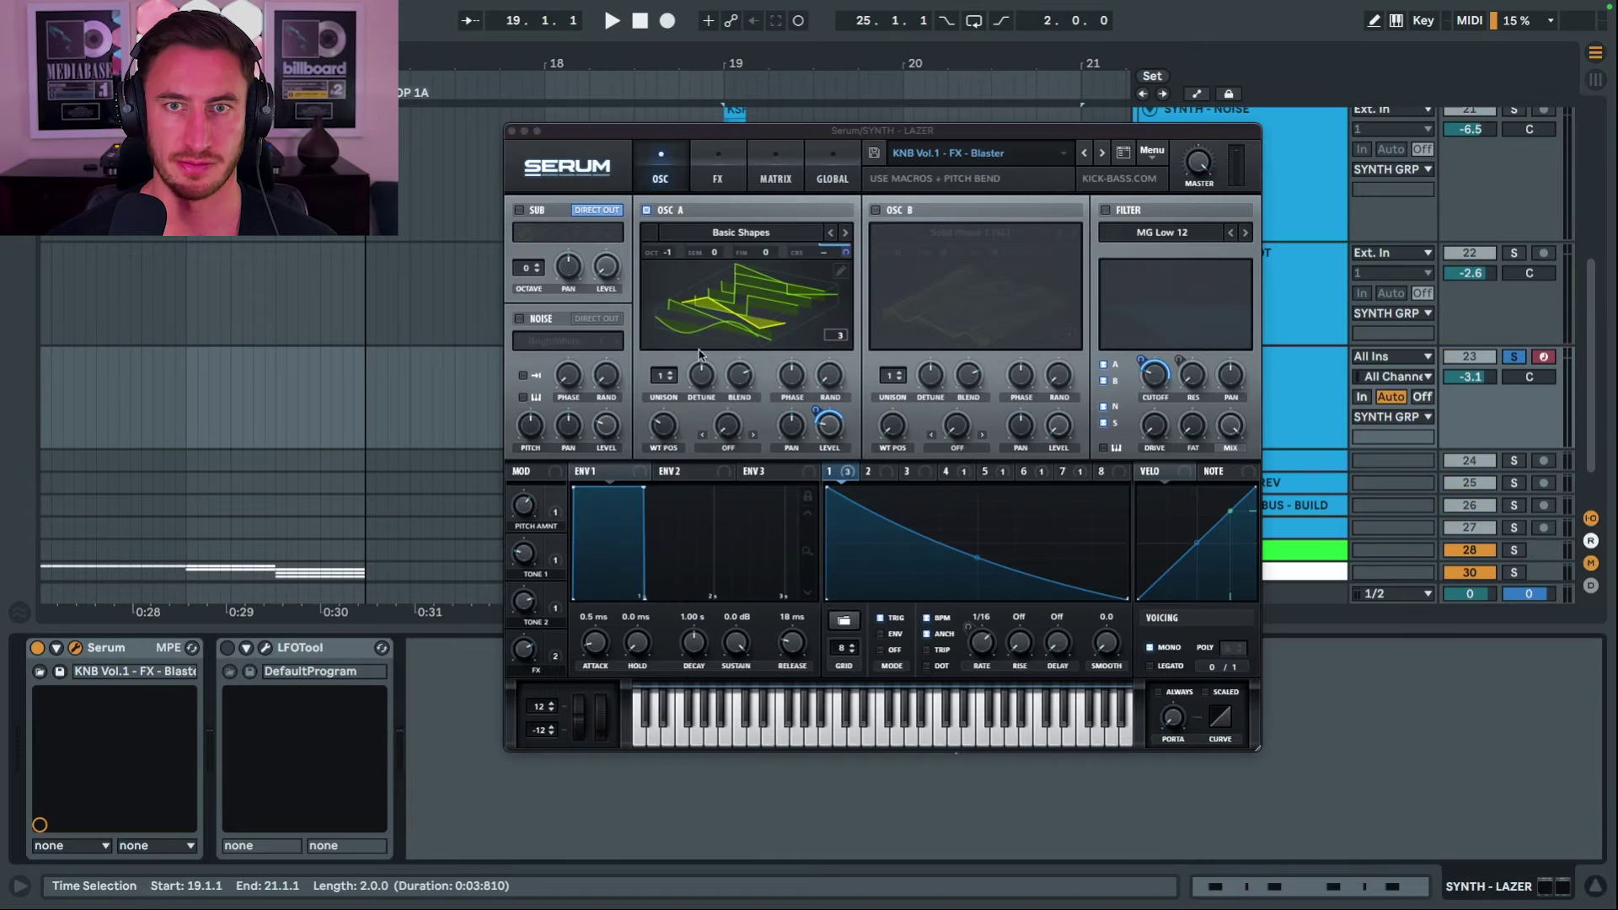
key(space)
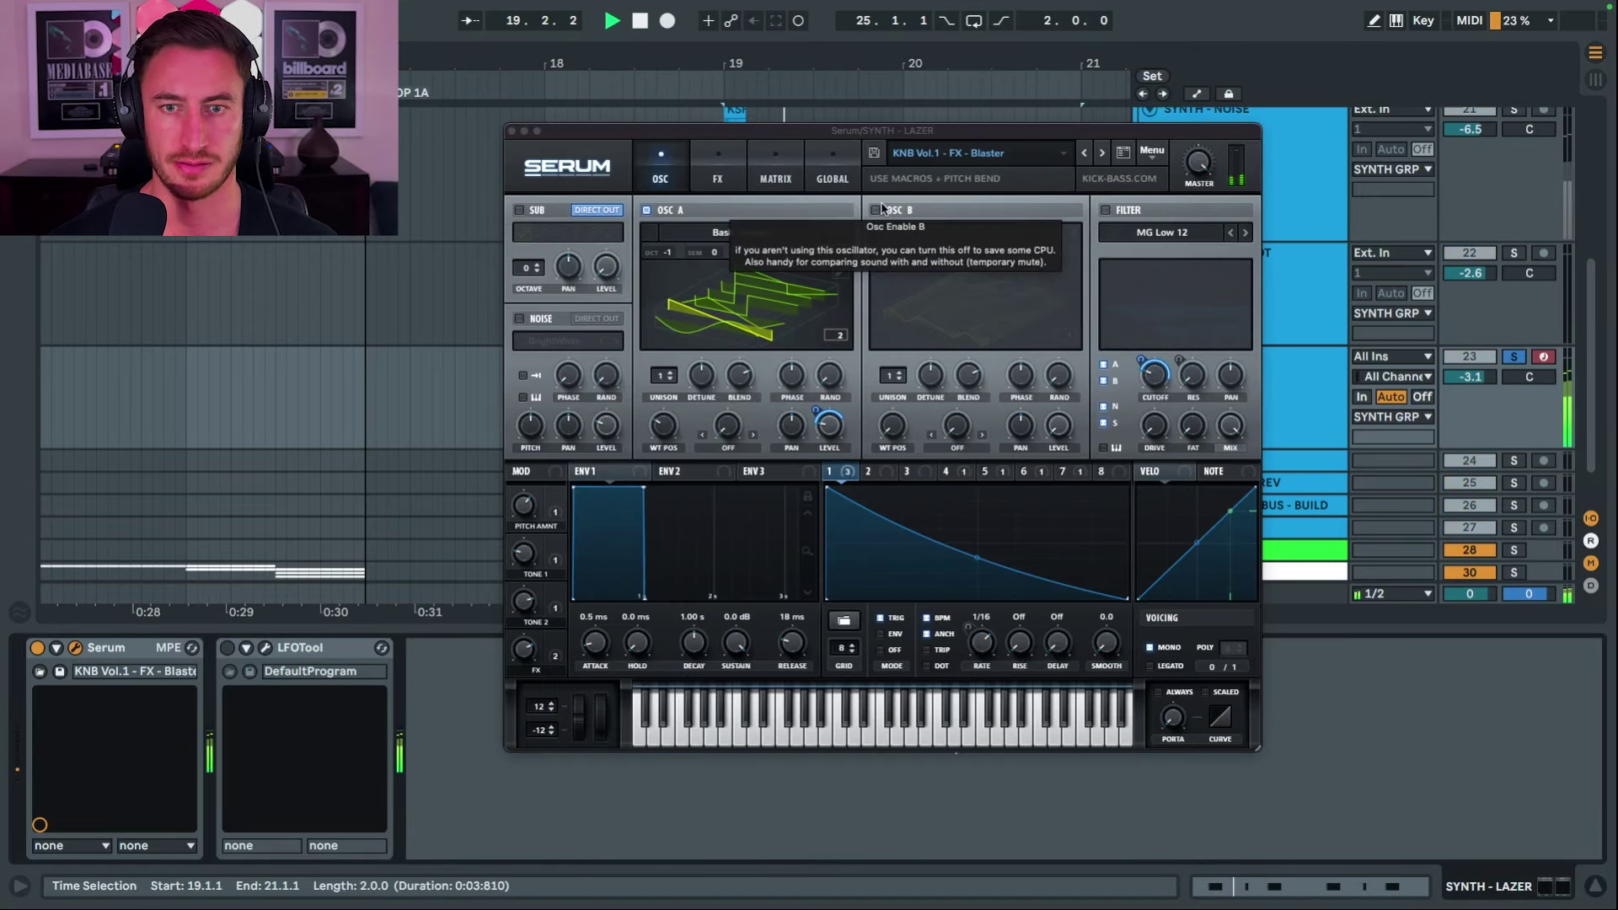
key(space)
click(846, 477)
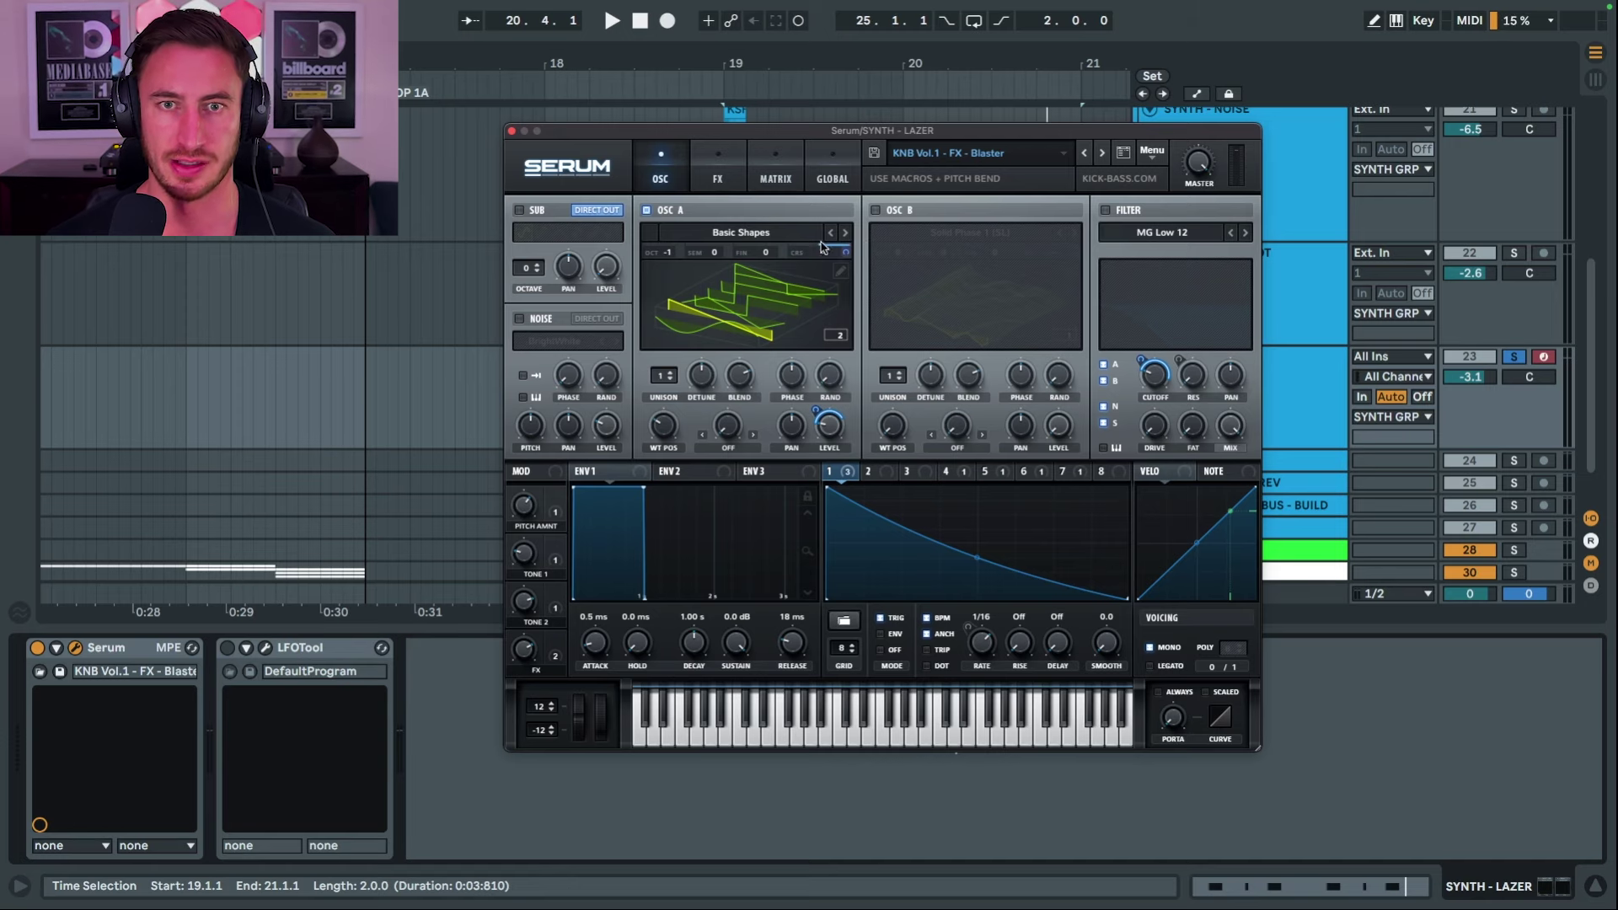
click(511, 133)
Unsolo SYNTH - LAZER and play its clip from bar 19 in the context of the full mix.
scroll(833, 337, down, 1)
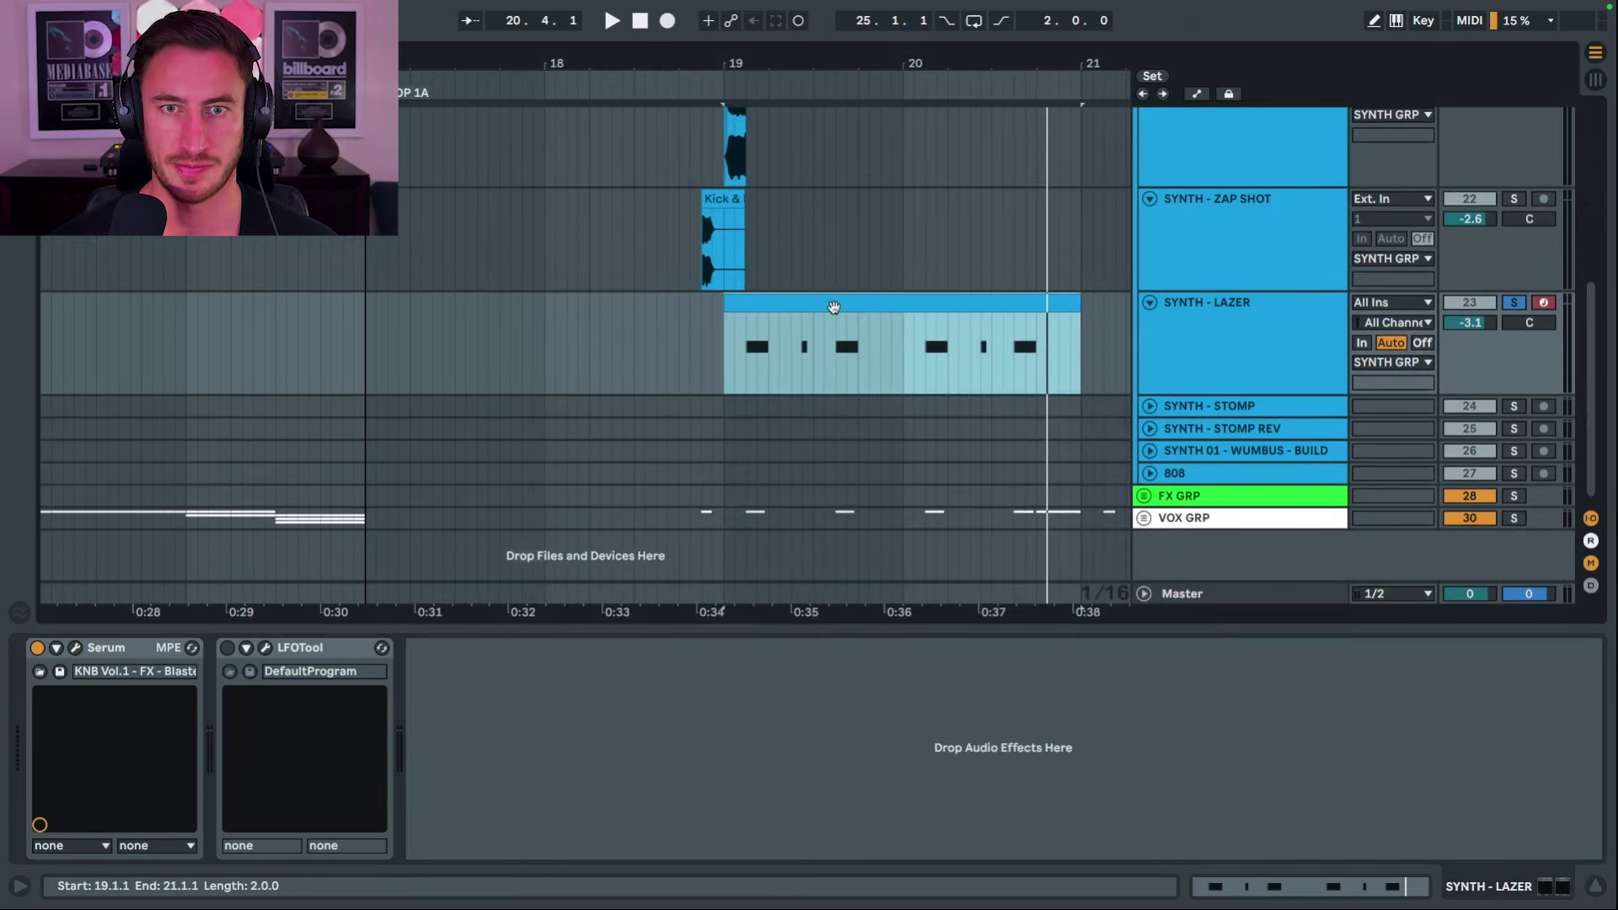
click(1514, 303)
click(914, 304)
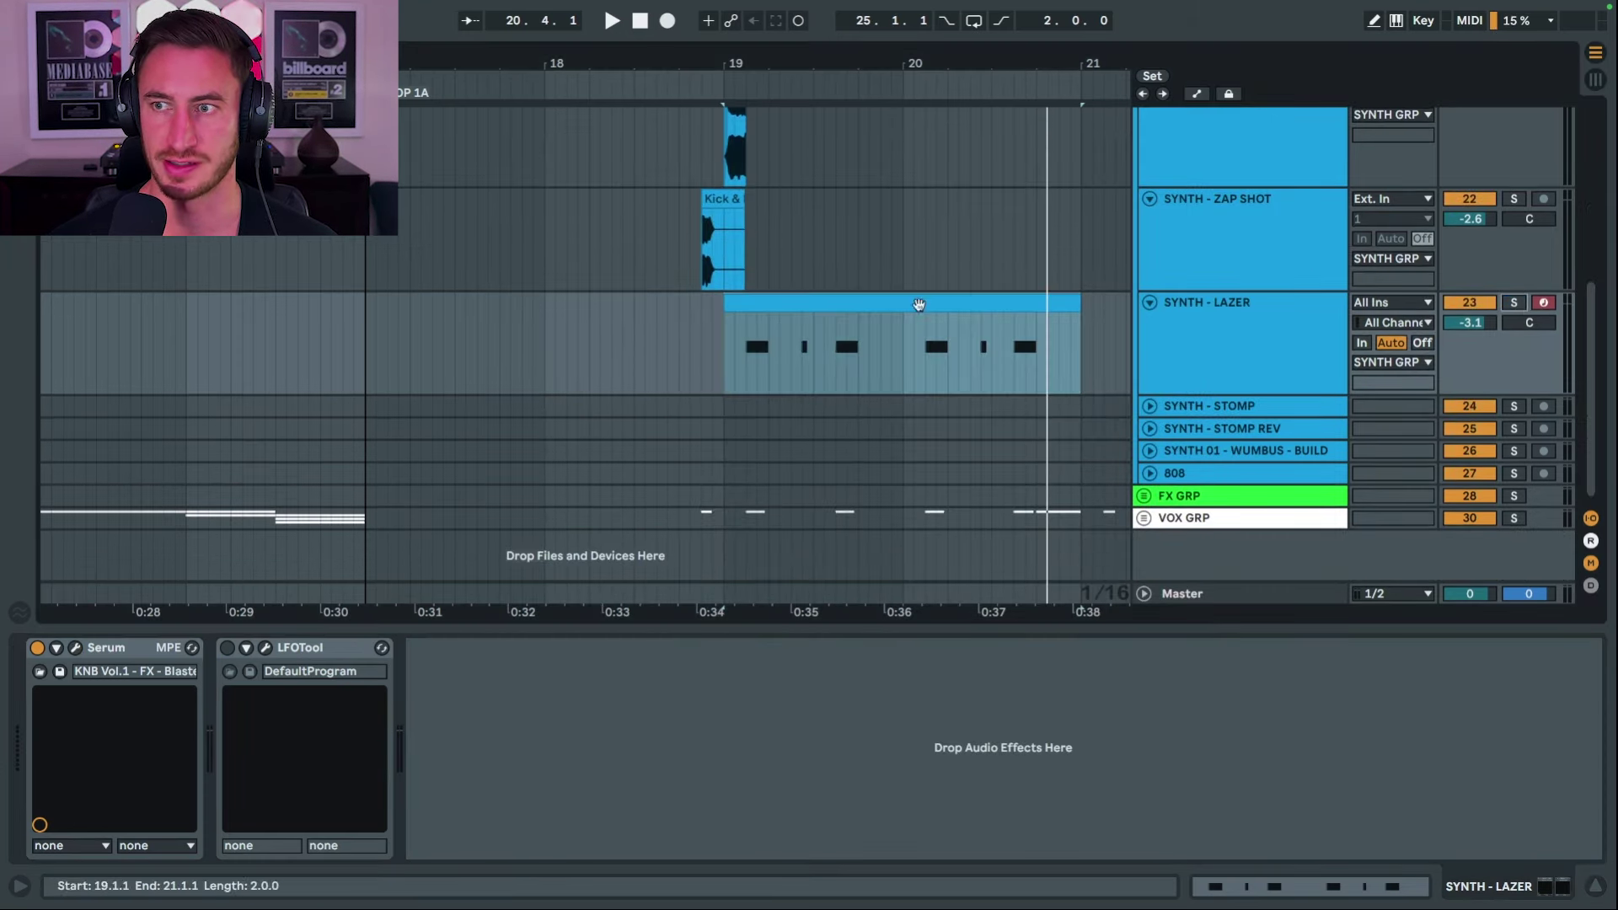
key(space)
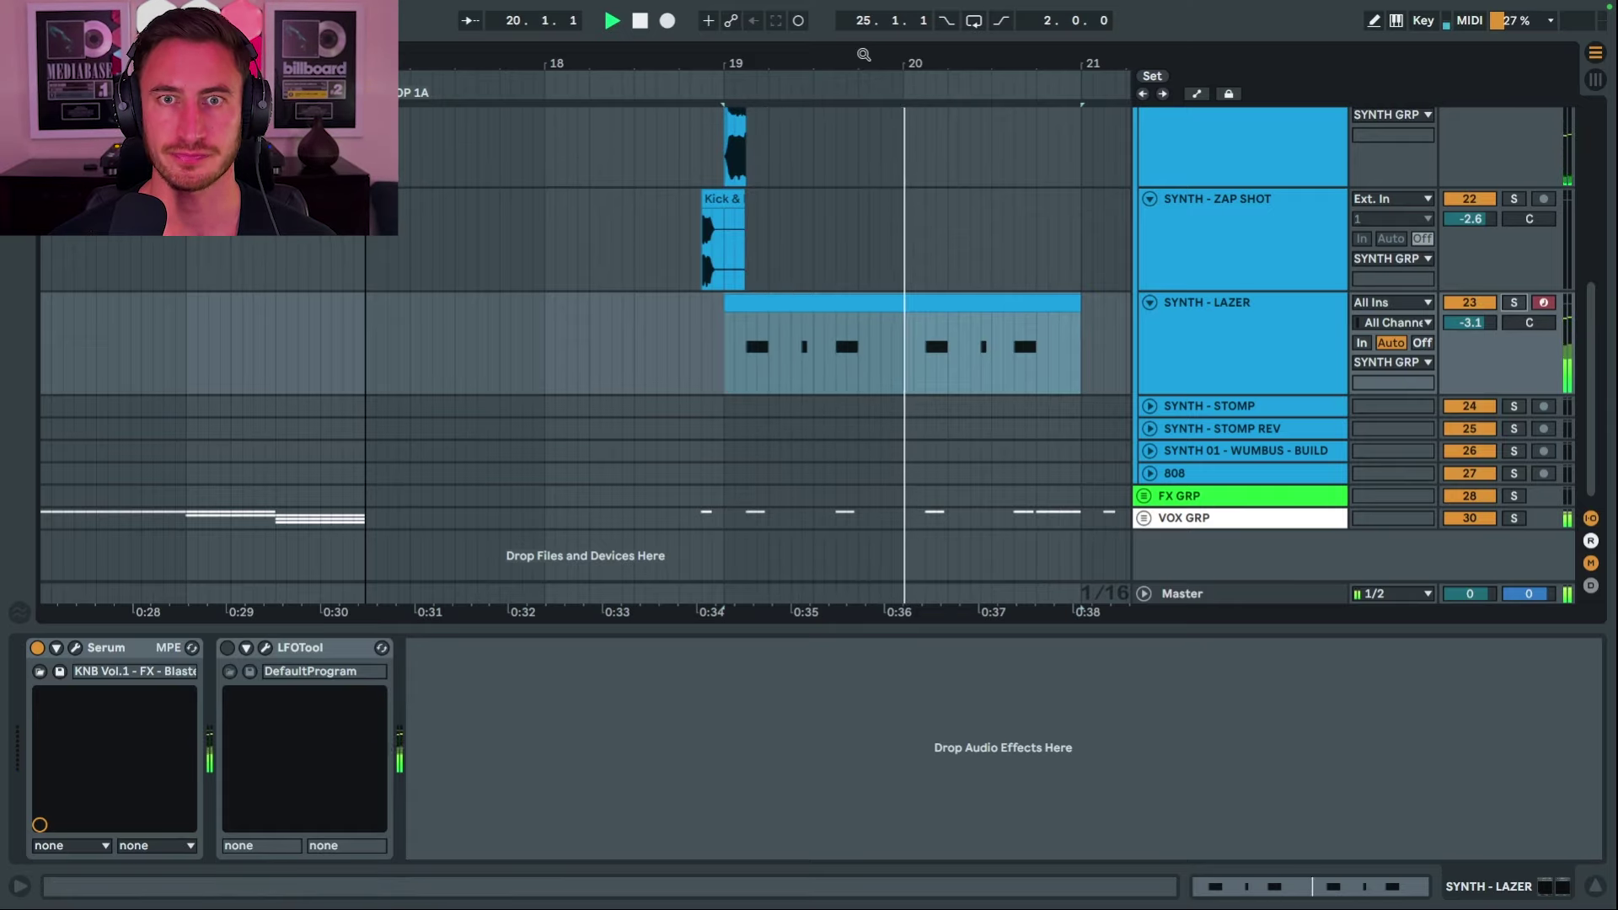
drag(860, 60, 860, 16)
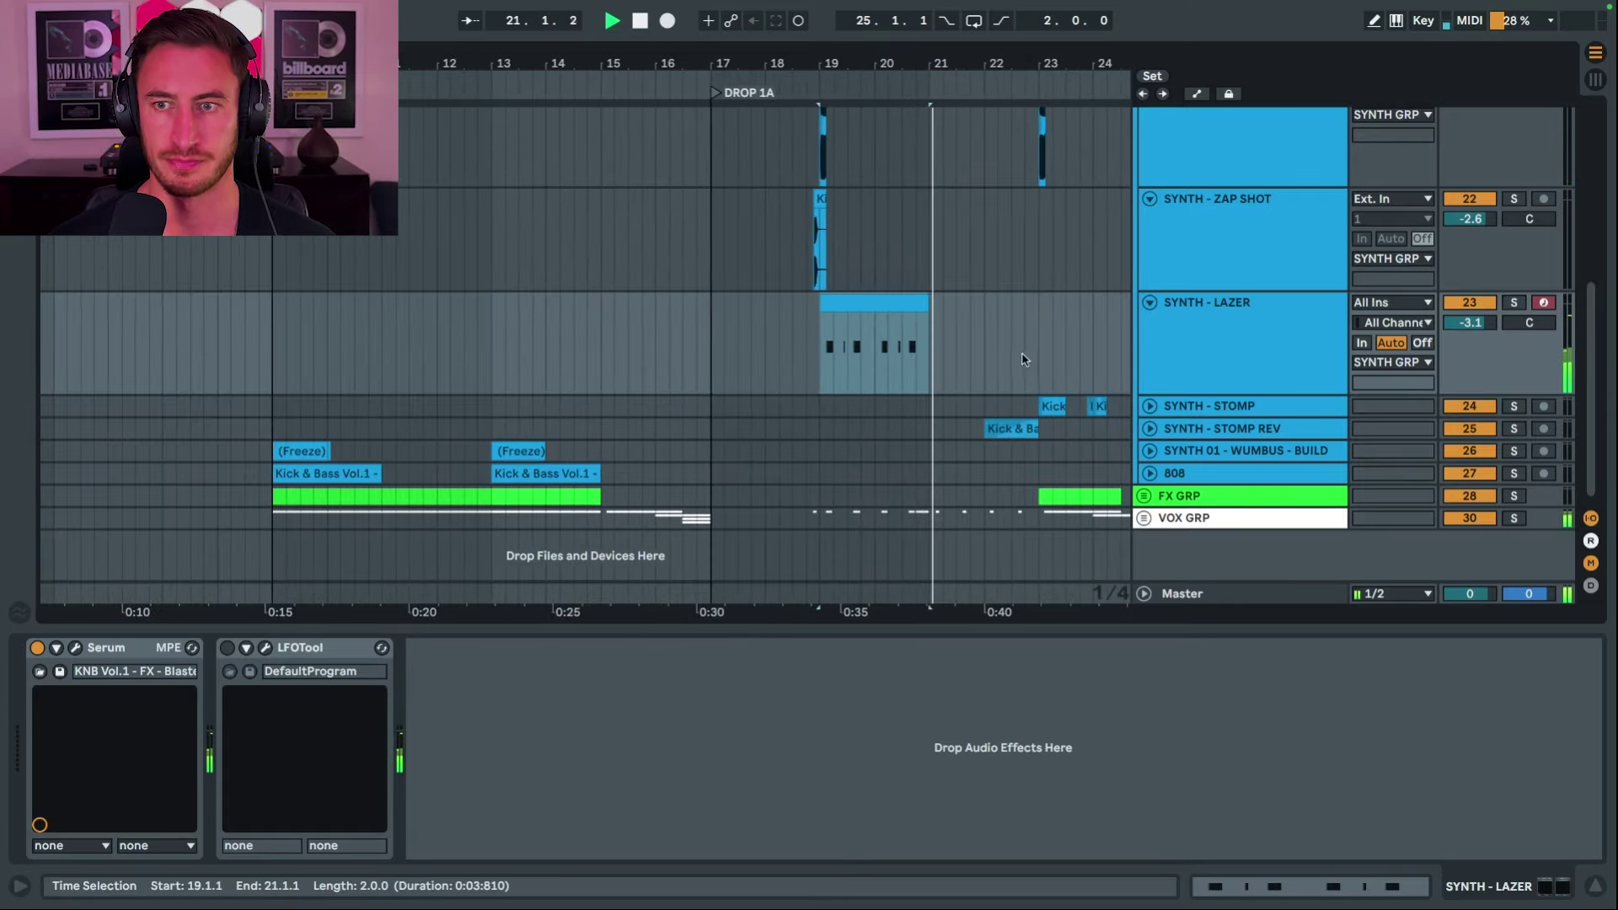
Solo SYNTH GRP and play the group from bar 22 to audition the end of DROP 1A.
key(space)
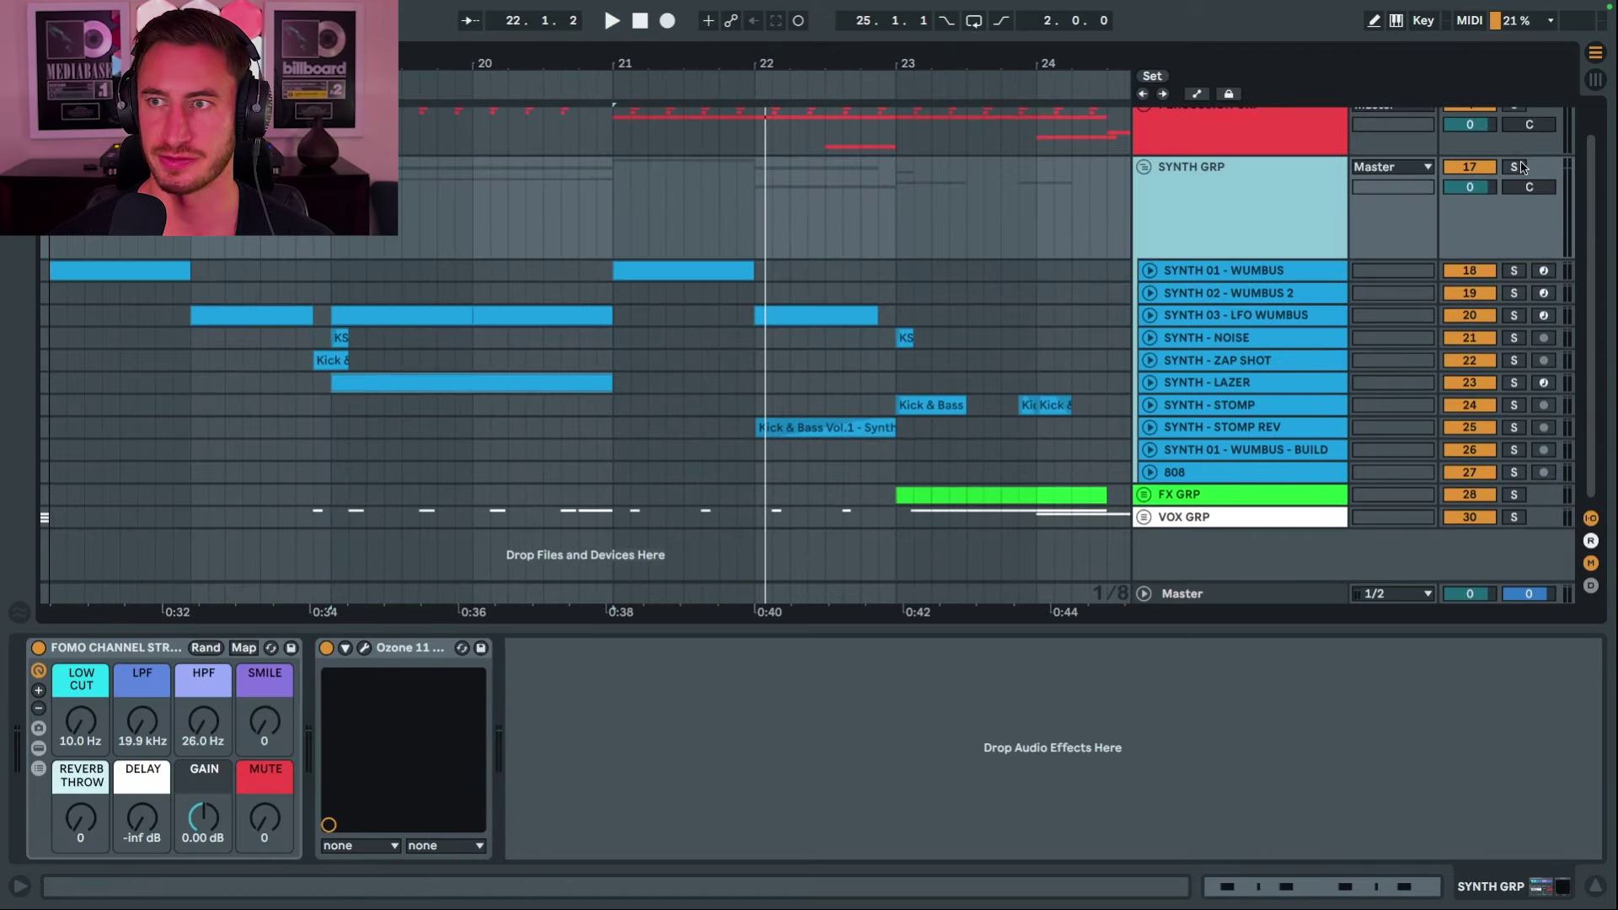
click(1520, 167)
click(1233, 187)
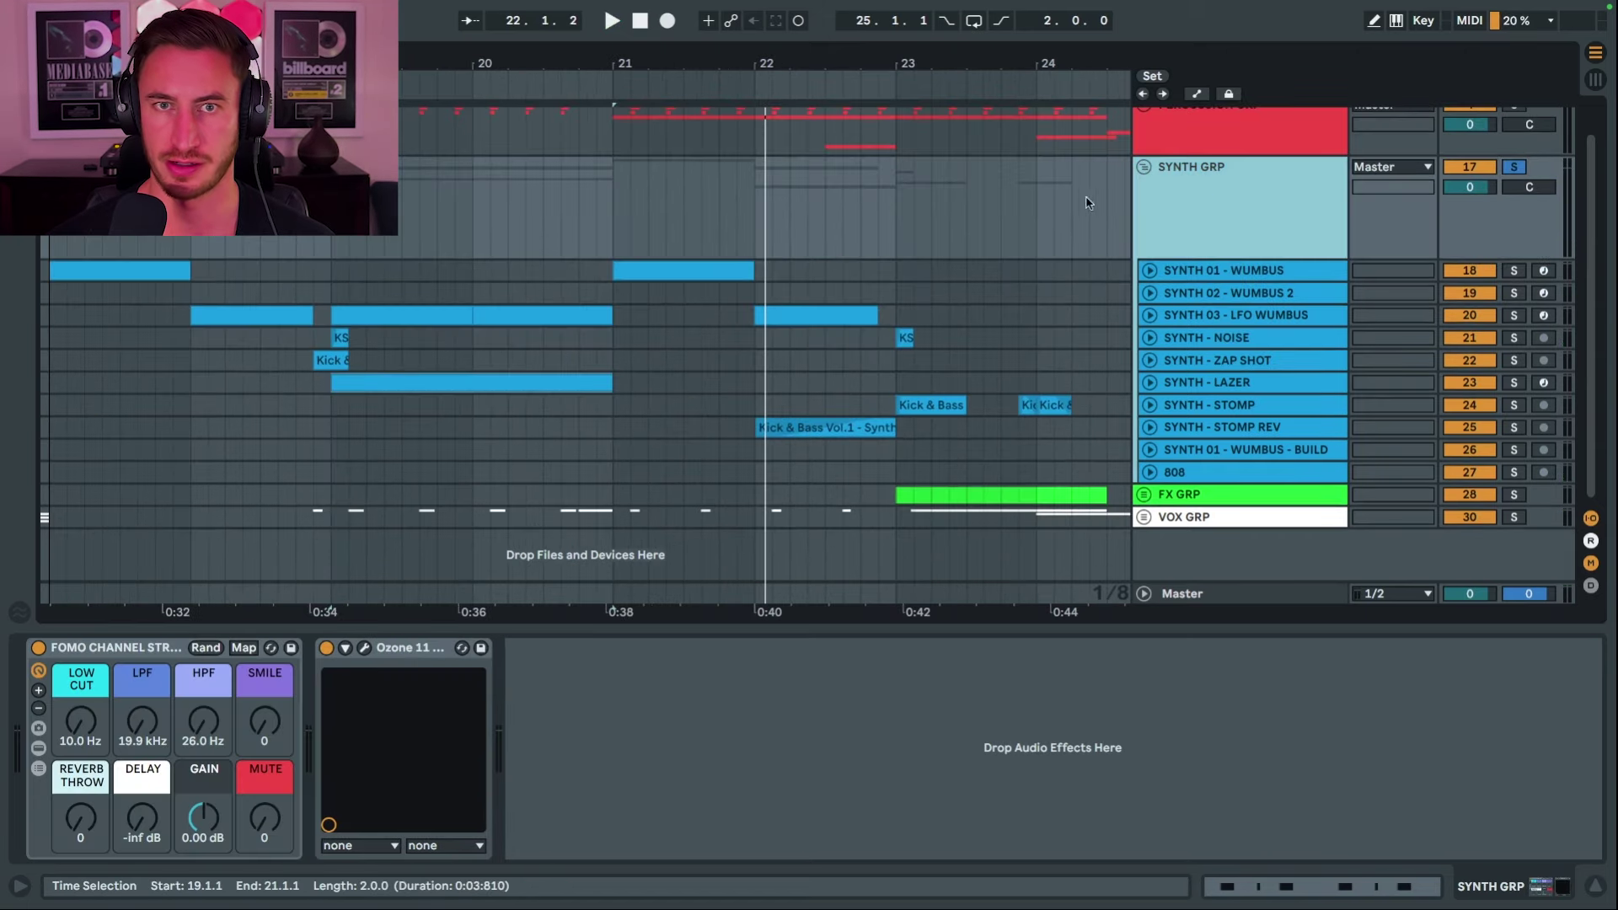
drag(1089, 205, 1017, 210)
drag(905, 65, 906, 50)
scroll(907, 191, right, 1)
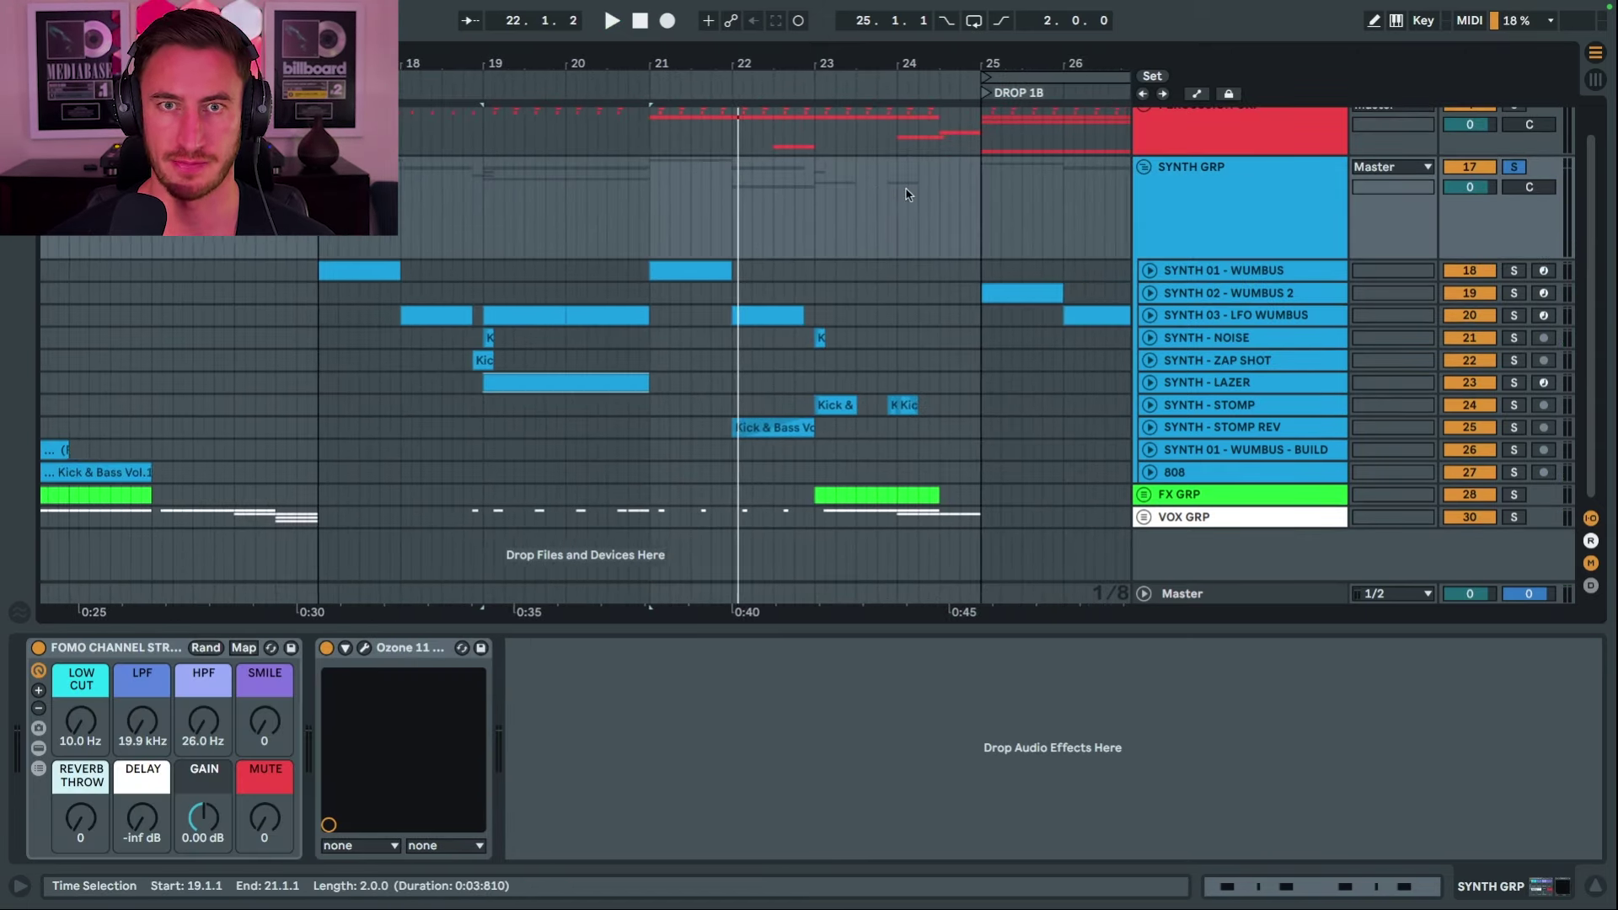
click(733, 243)
key(space)
scroll(754, 250, left, 1)
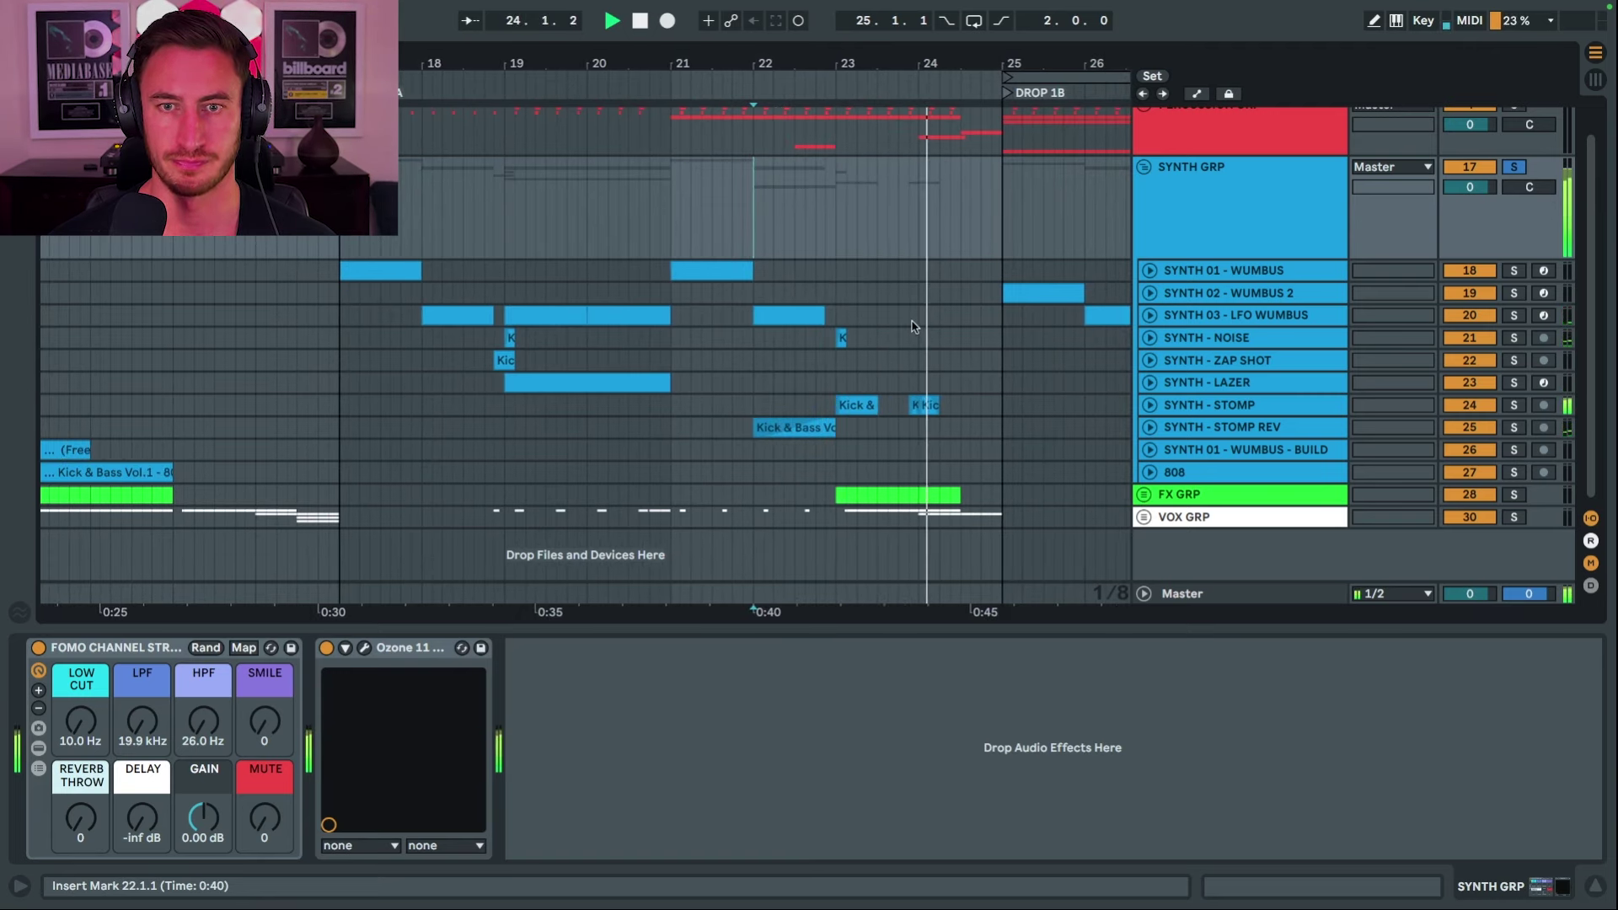
key(space)
Solo KICK & BASS together with SYNTH GRP and play both groups from bar 23.
drag(881, 67, 859, 114)
click(822, 203)
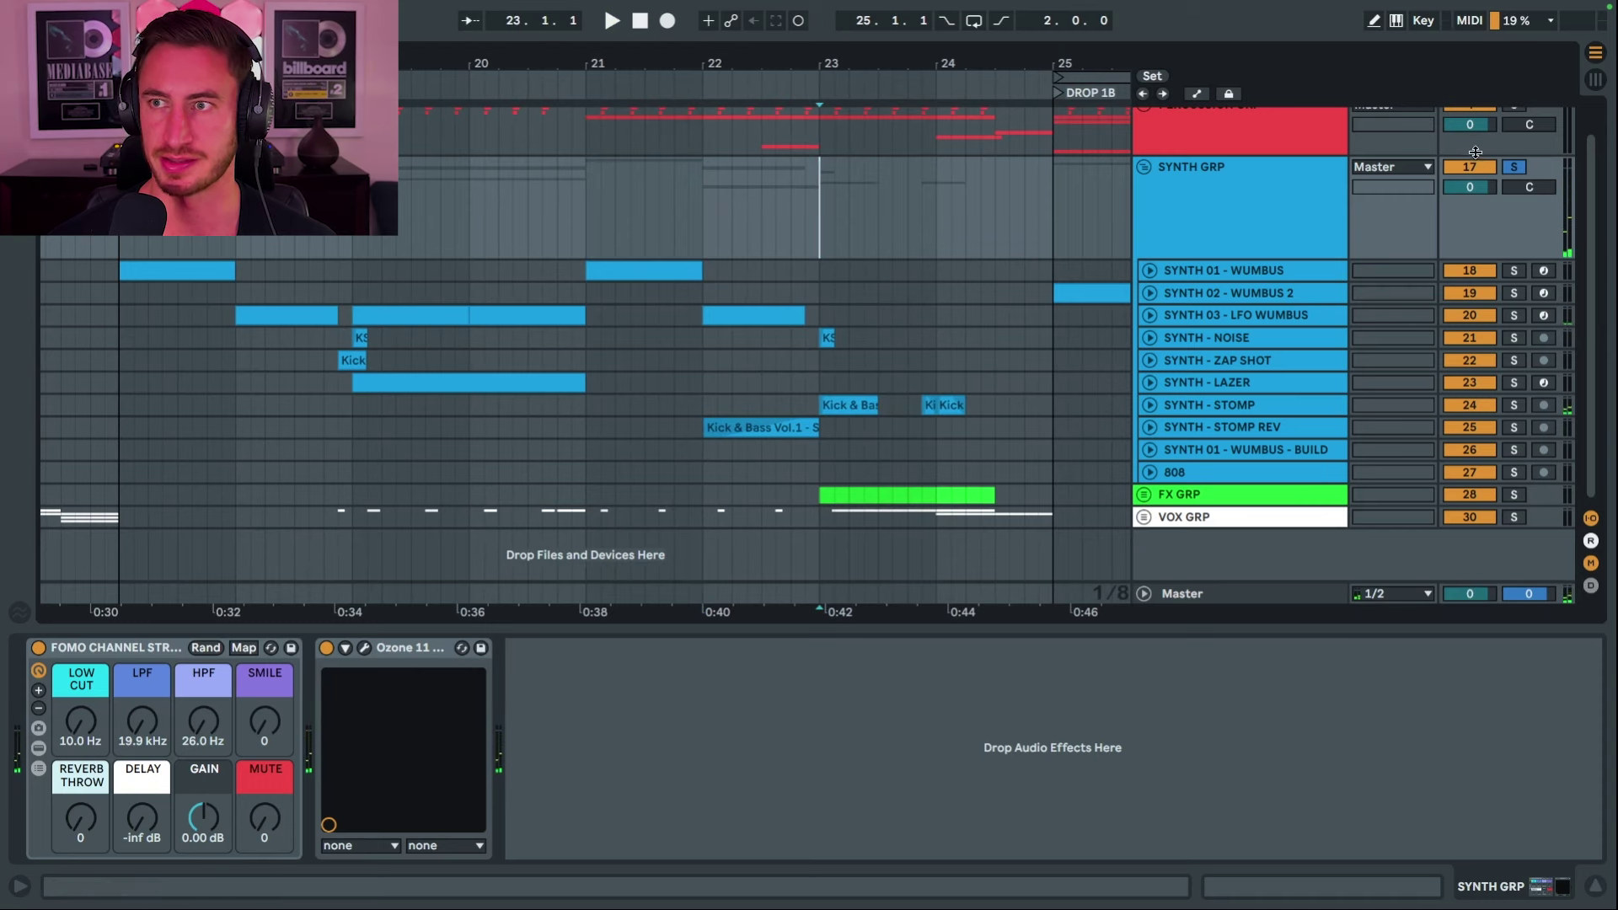
scroll(1475, 153, up, 1)
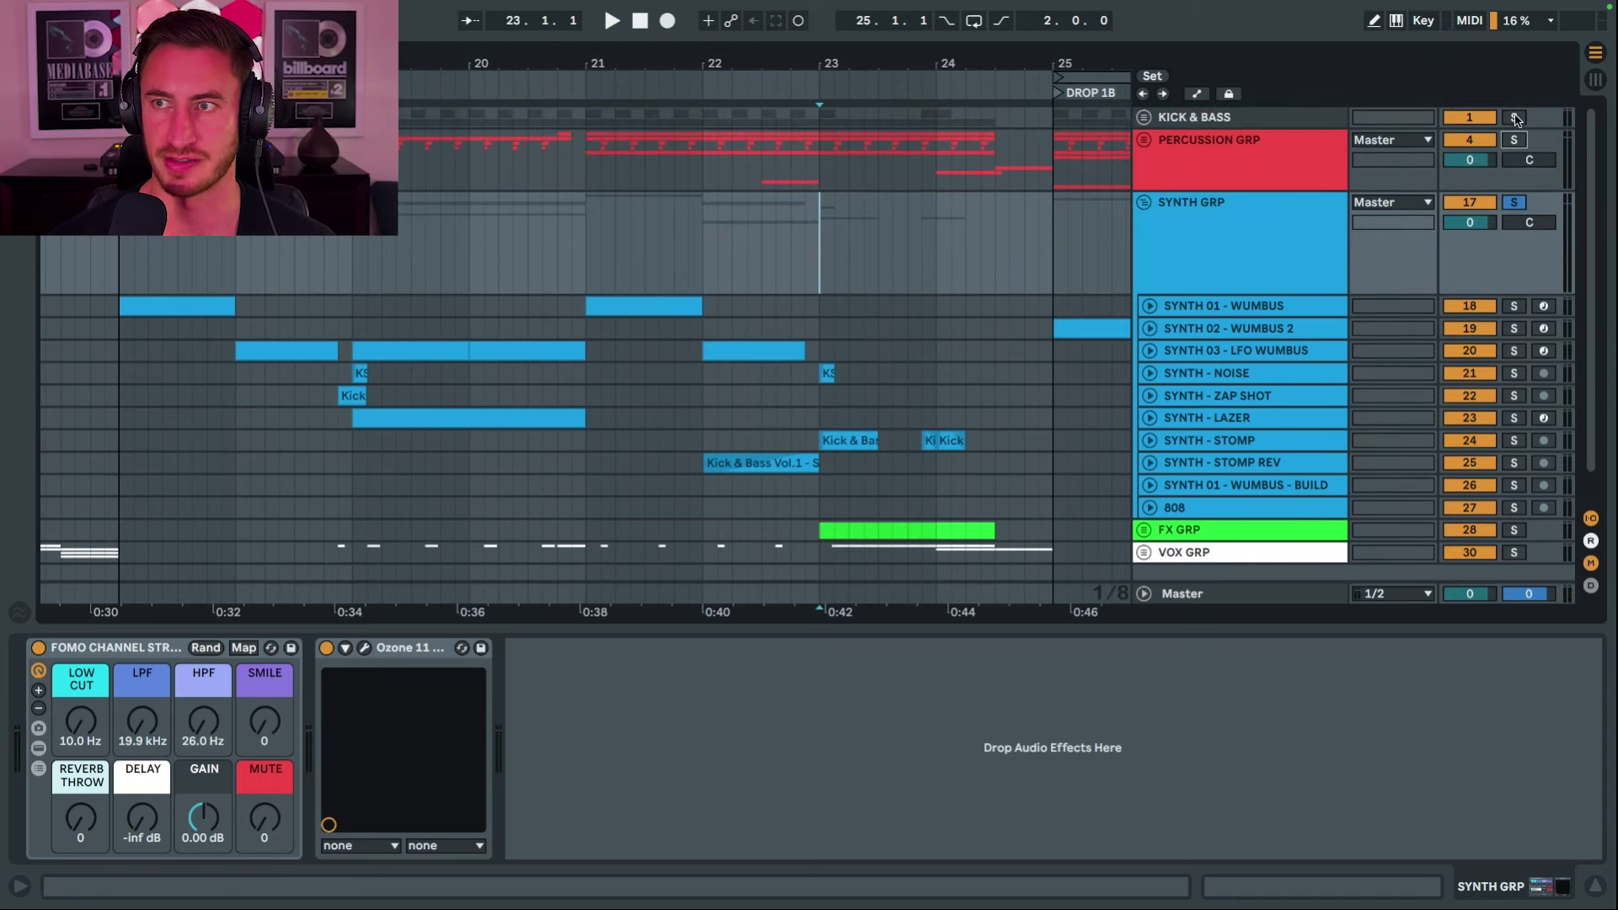
click(1514, 118)
key(space)
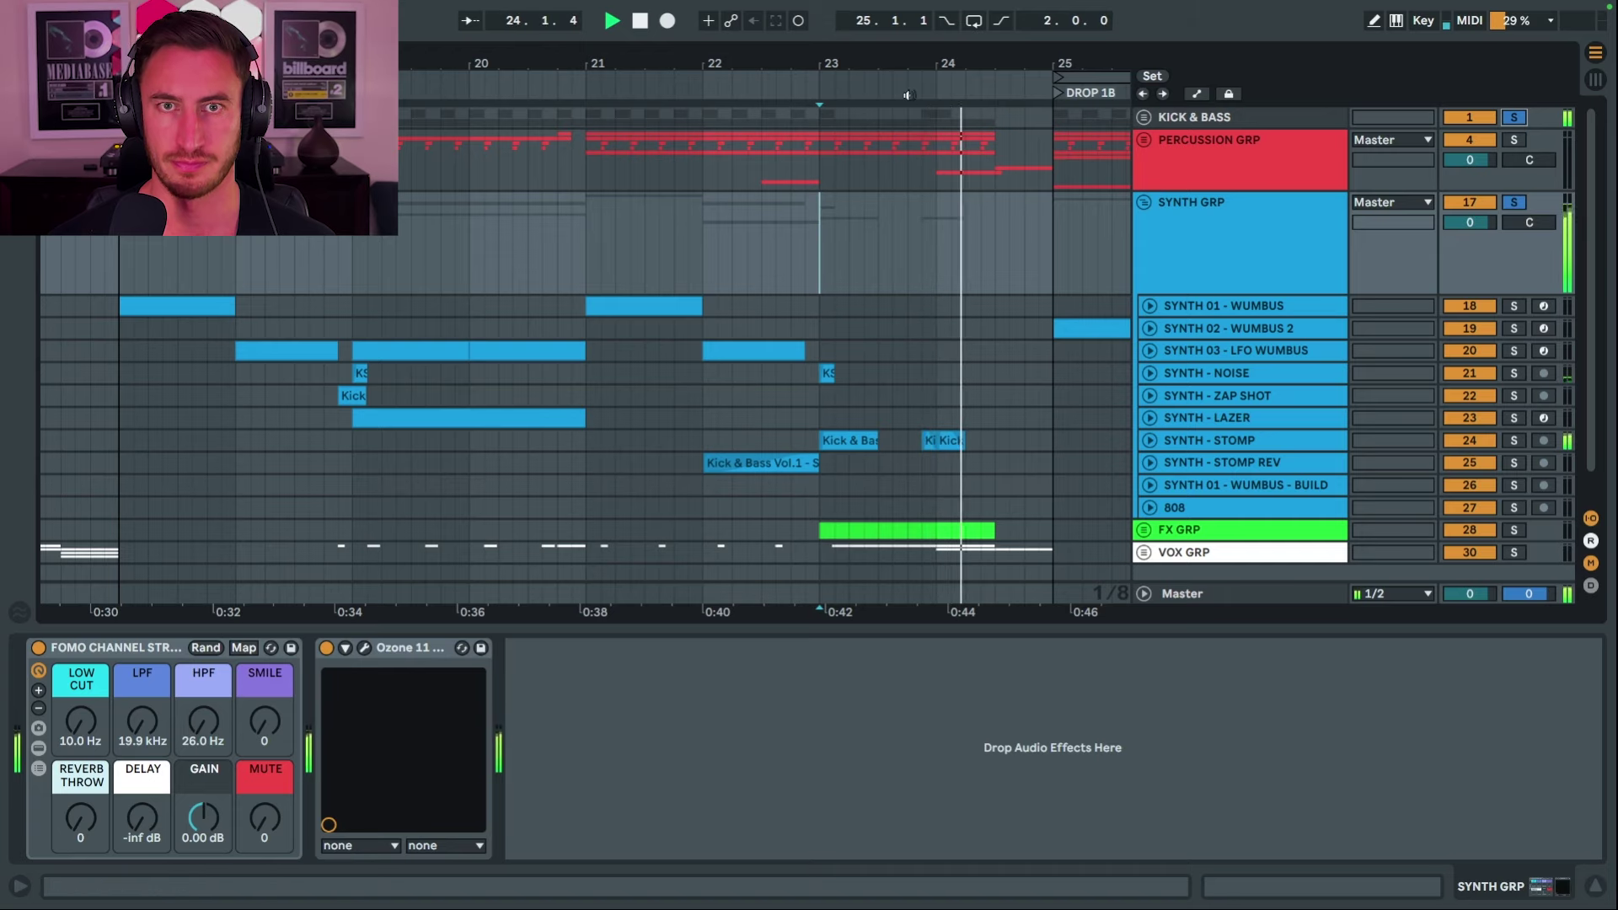
Unfold and solo SYNTH - NOISE and play its noise clip at bar 23.
drag(908, 68, 908, 86)
click(1151, 258)
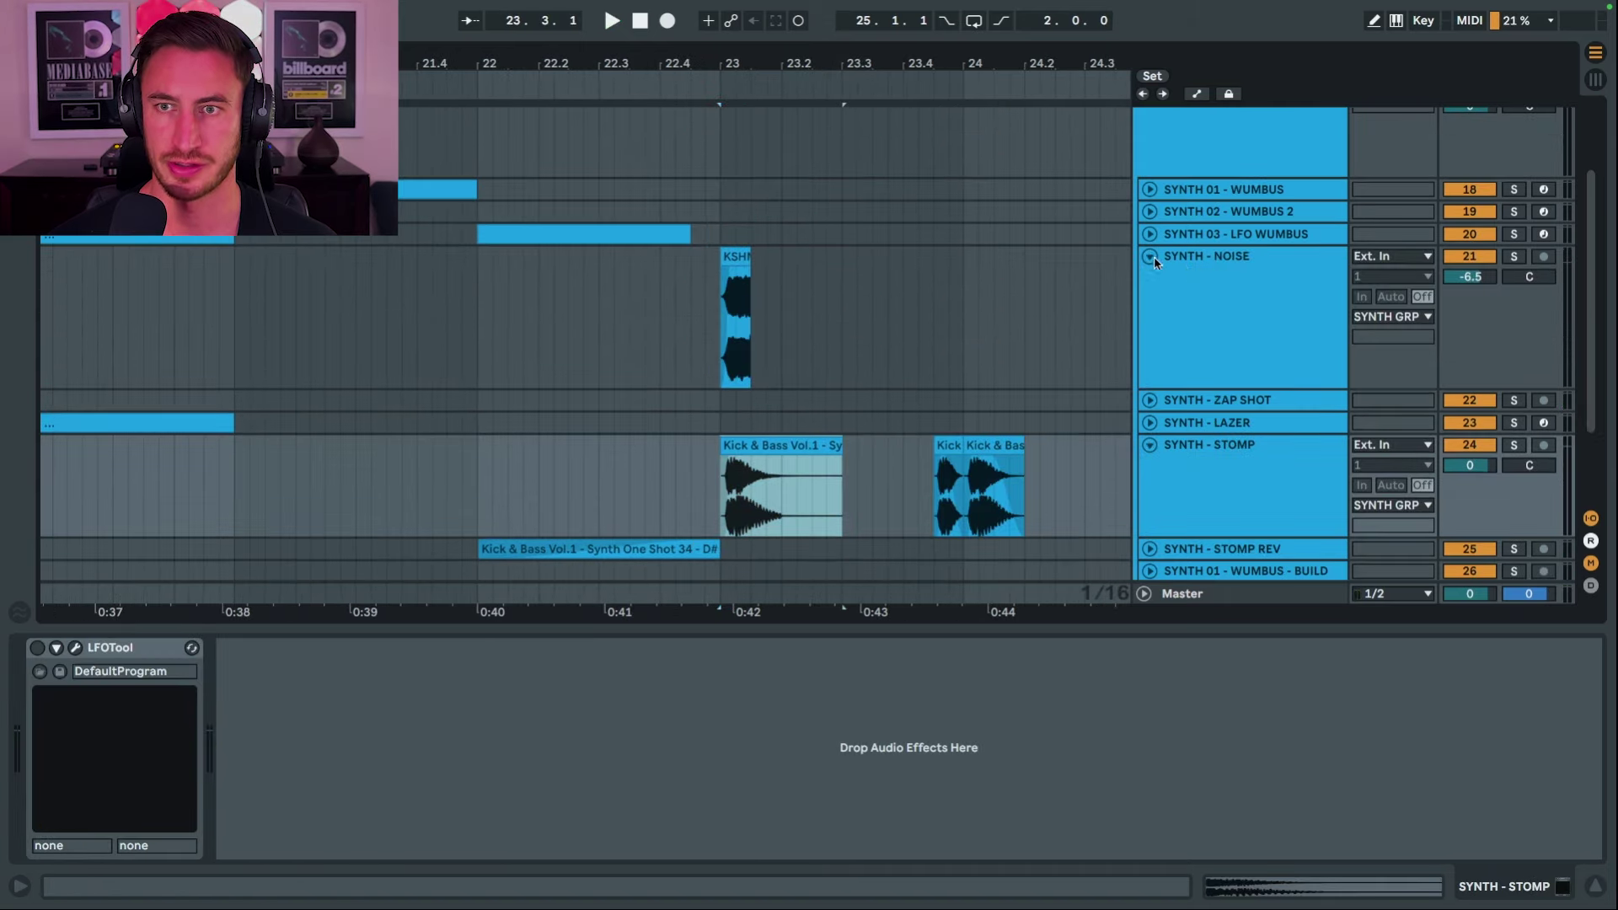
click(1177, 263)
click(1512, 257)
click(1293, 285)
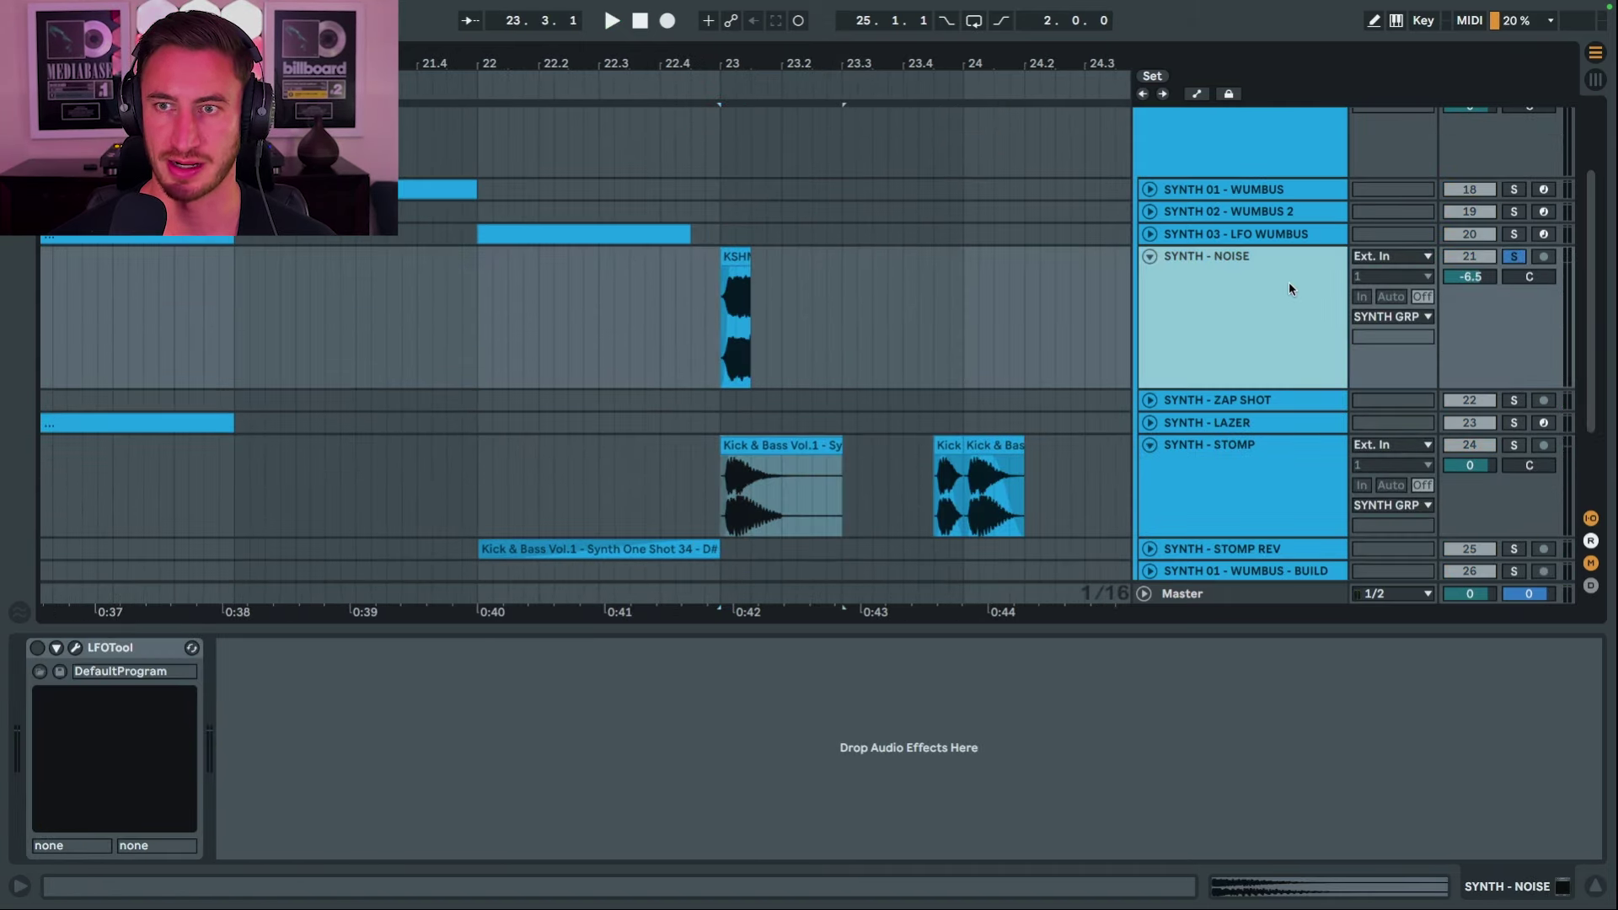
key(space)
Solo SYNTH - STOMP, play it from bar 23, and open its one-shot clip to examine the waveform and settings.
click(1512, 445)
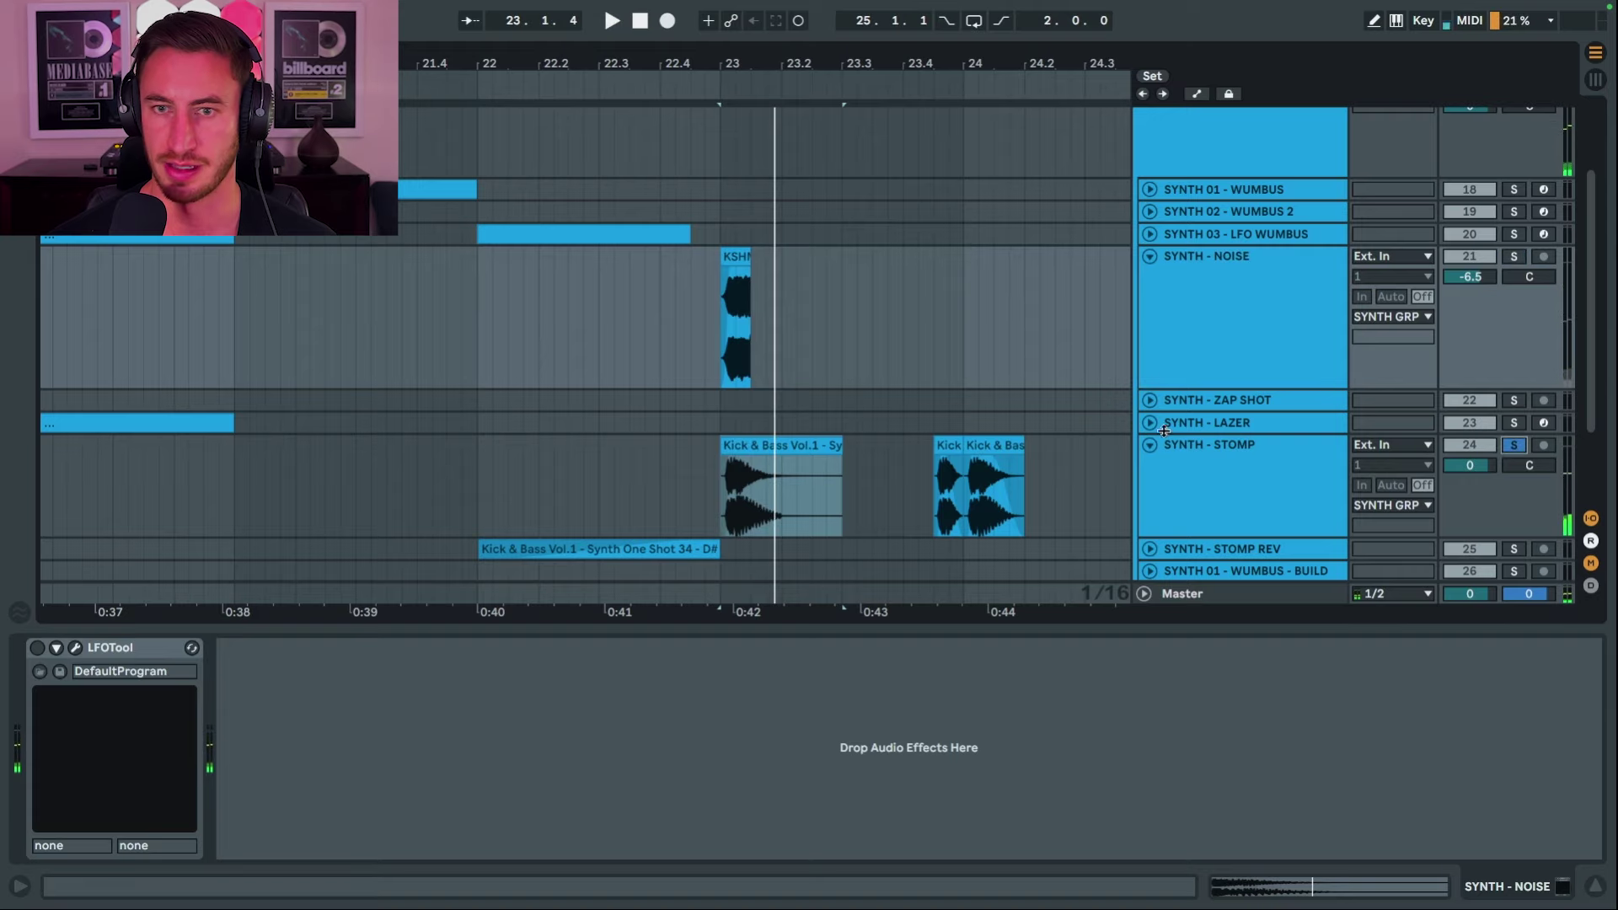
scroll(916, 303, down, 3)
drag(931, 62, 927, 72)
key(space)
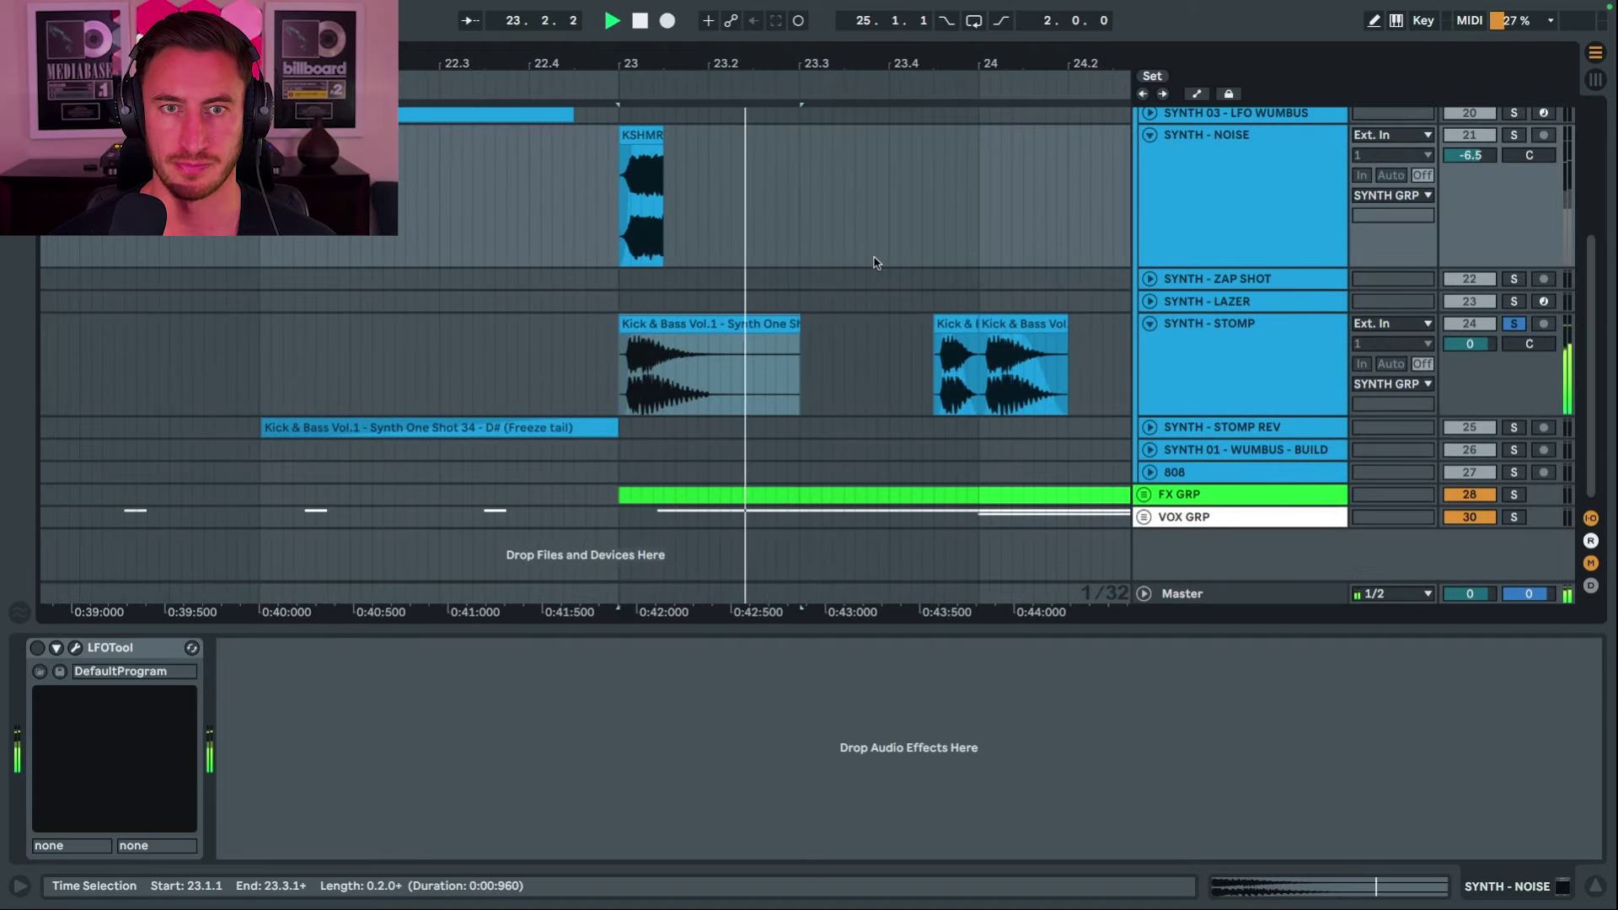
click(750, 325)
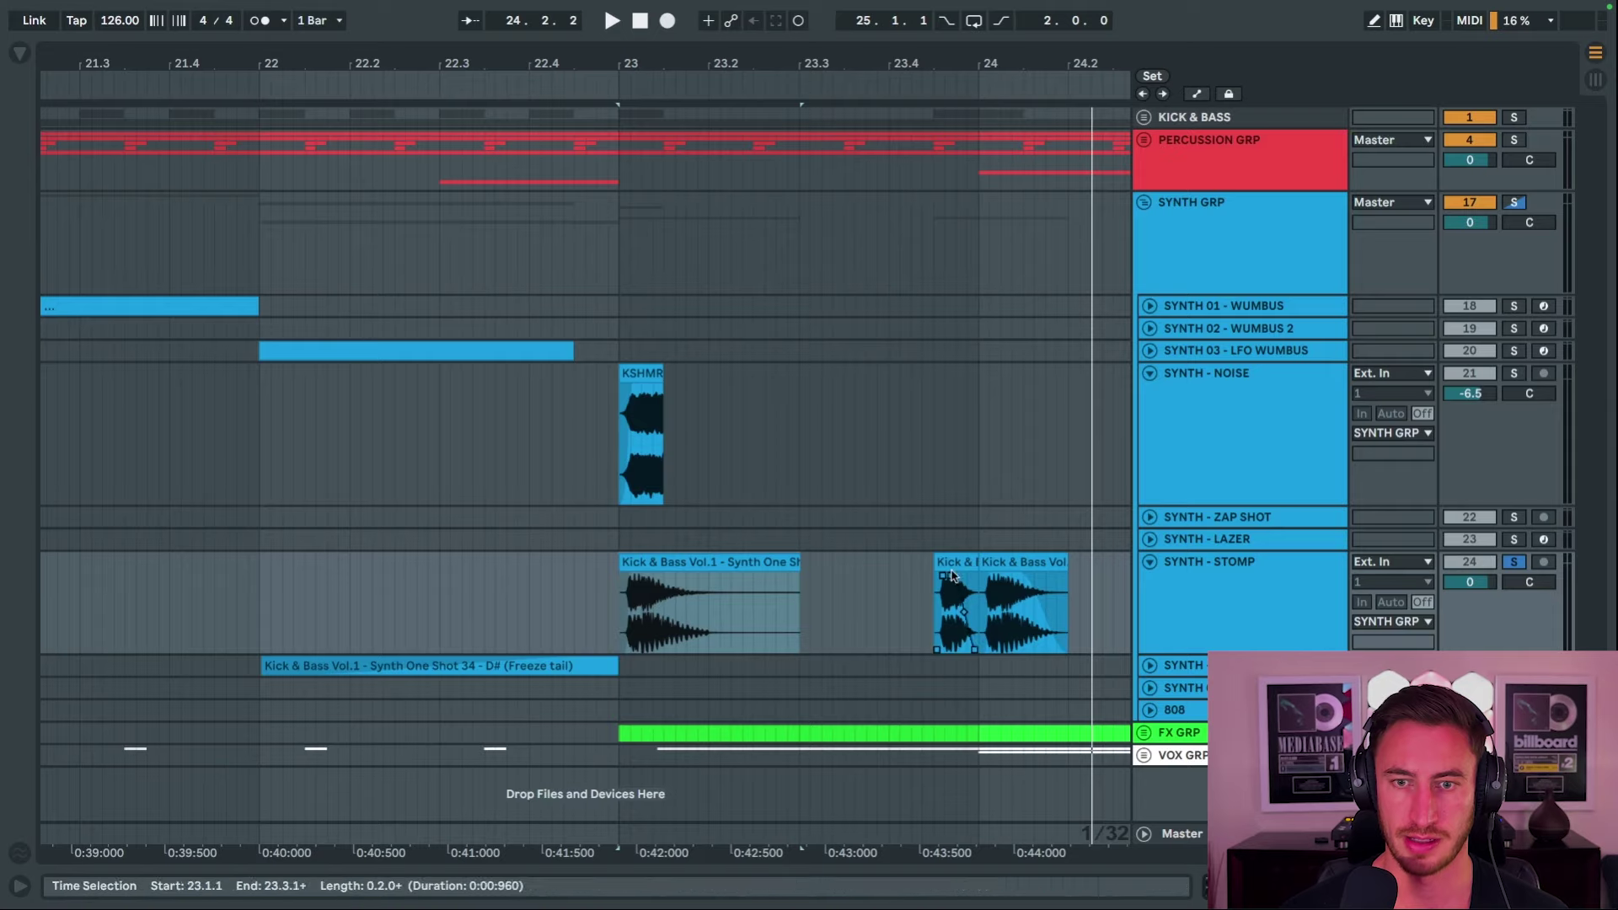
double_click(952, 576)
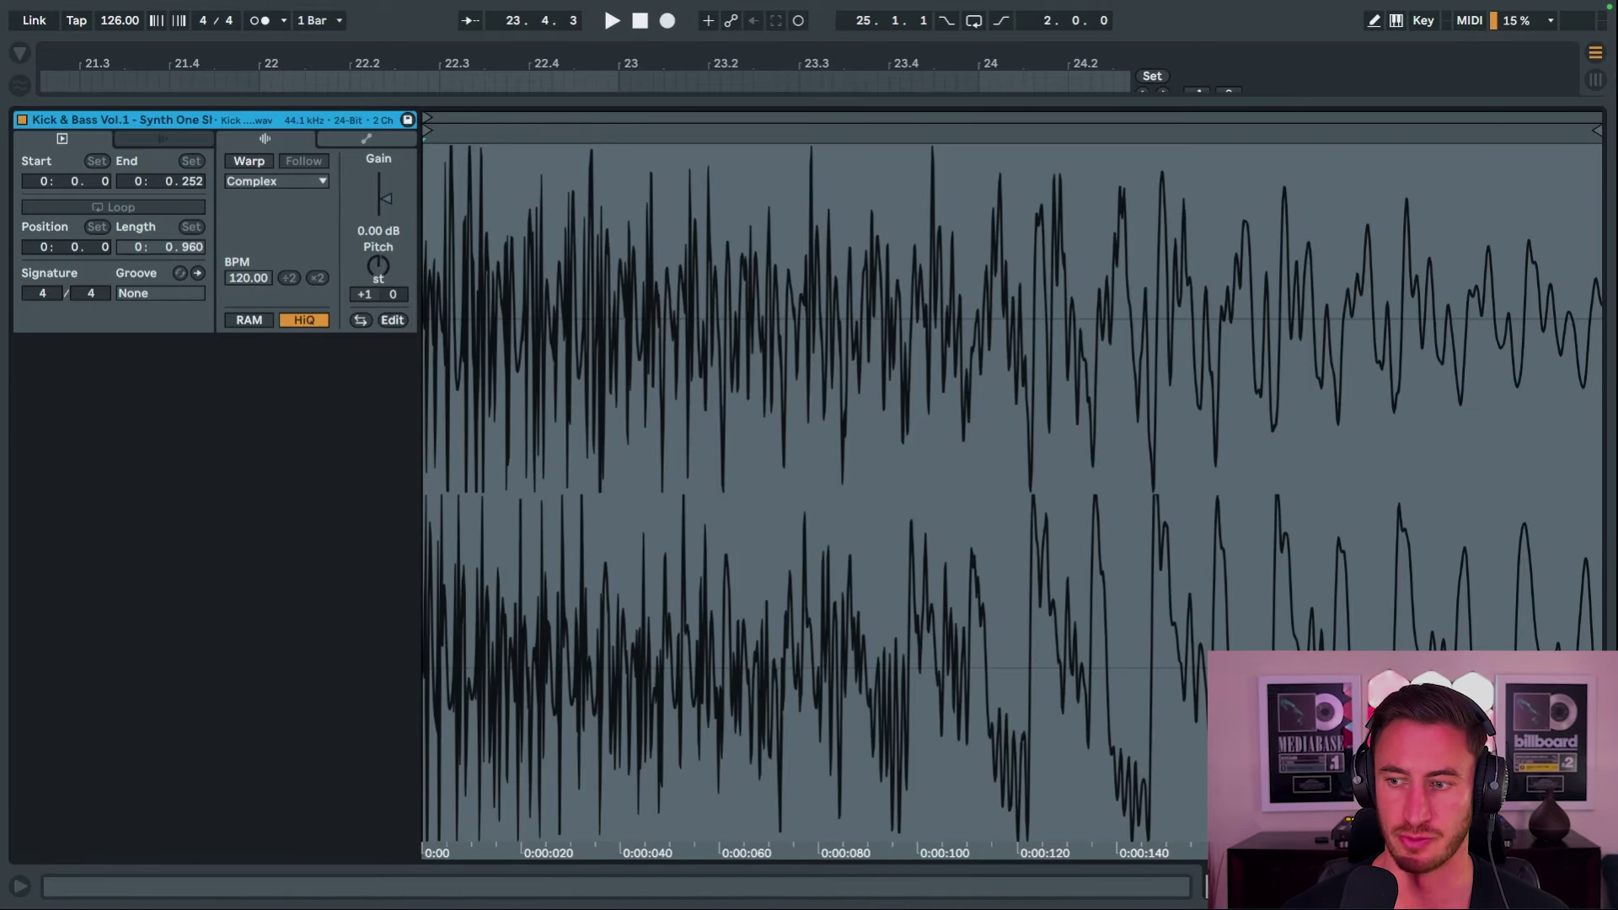
Solo SYNTH - STOMP REV and play its one-shot clip from bar 22.
click(1514, 586)
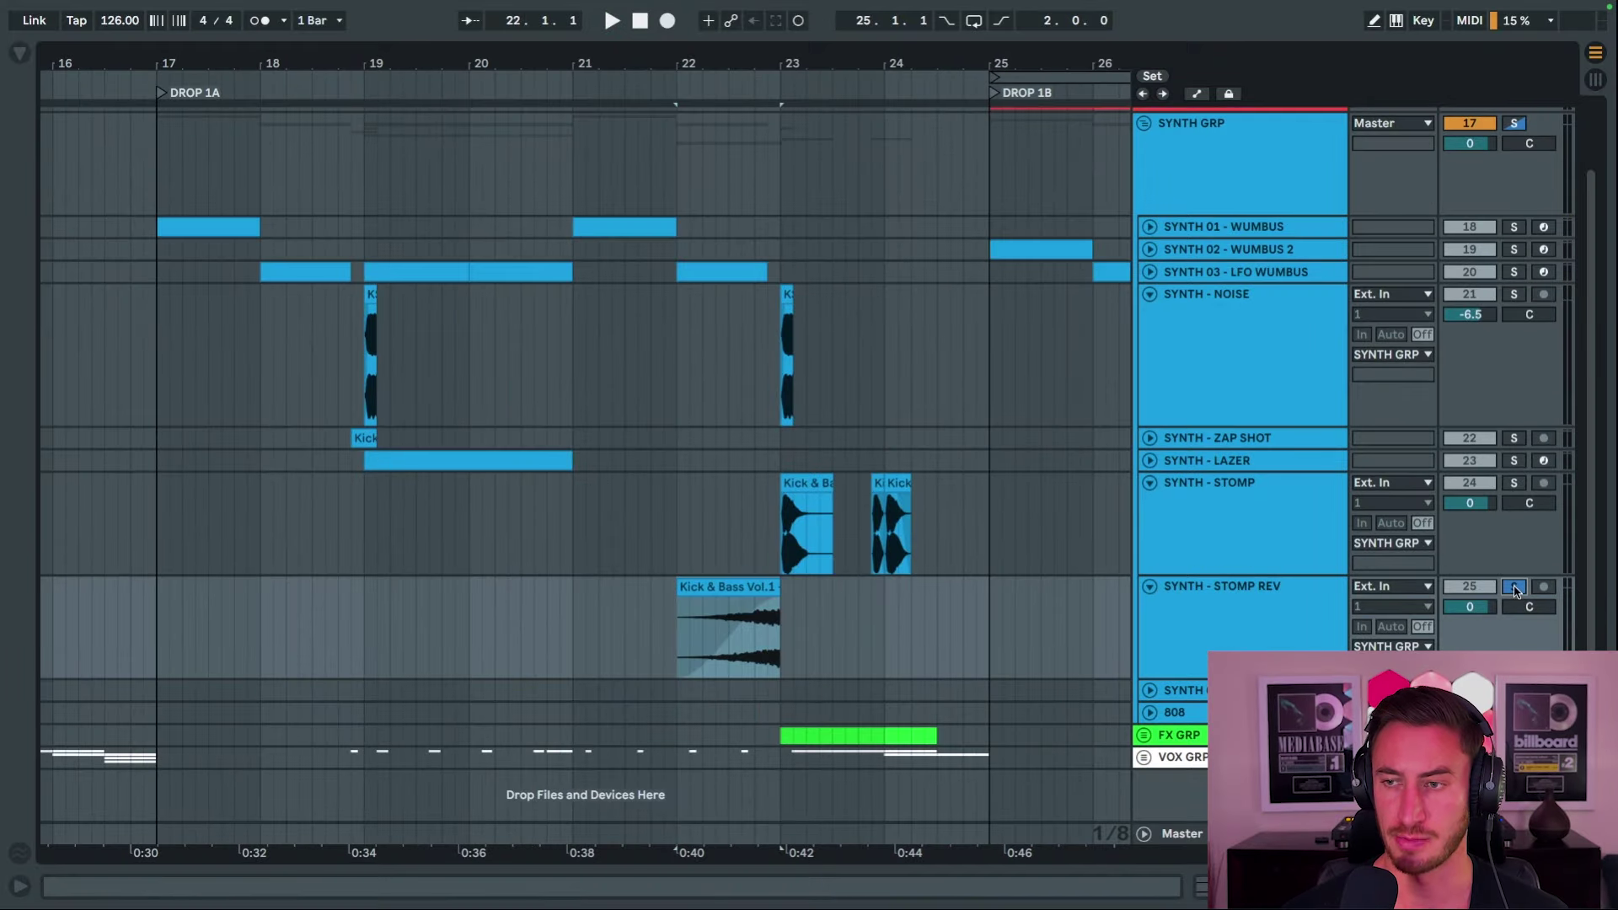
click(1220, 625)
key(space)
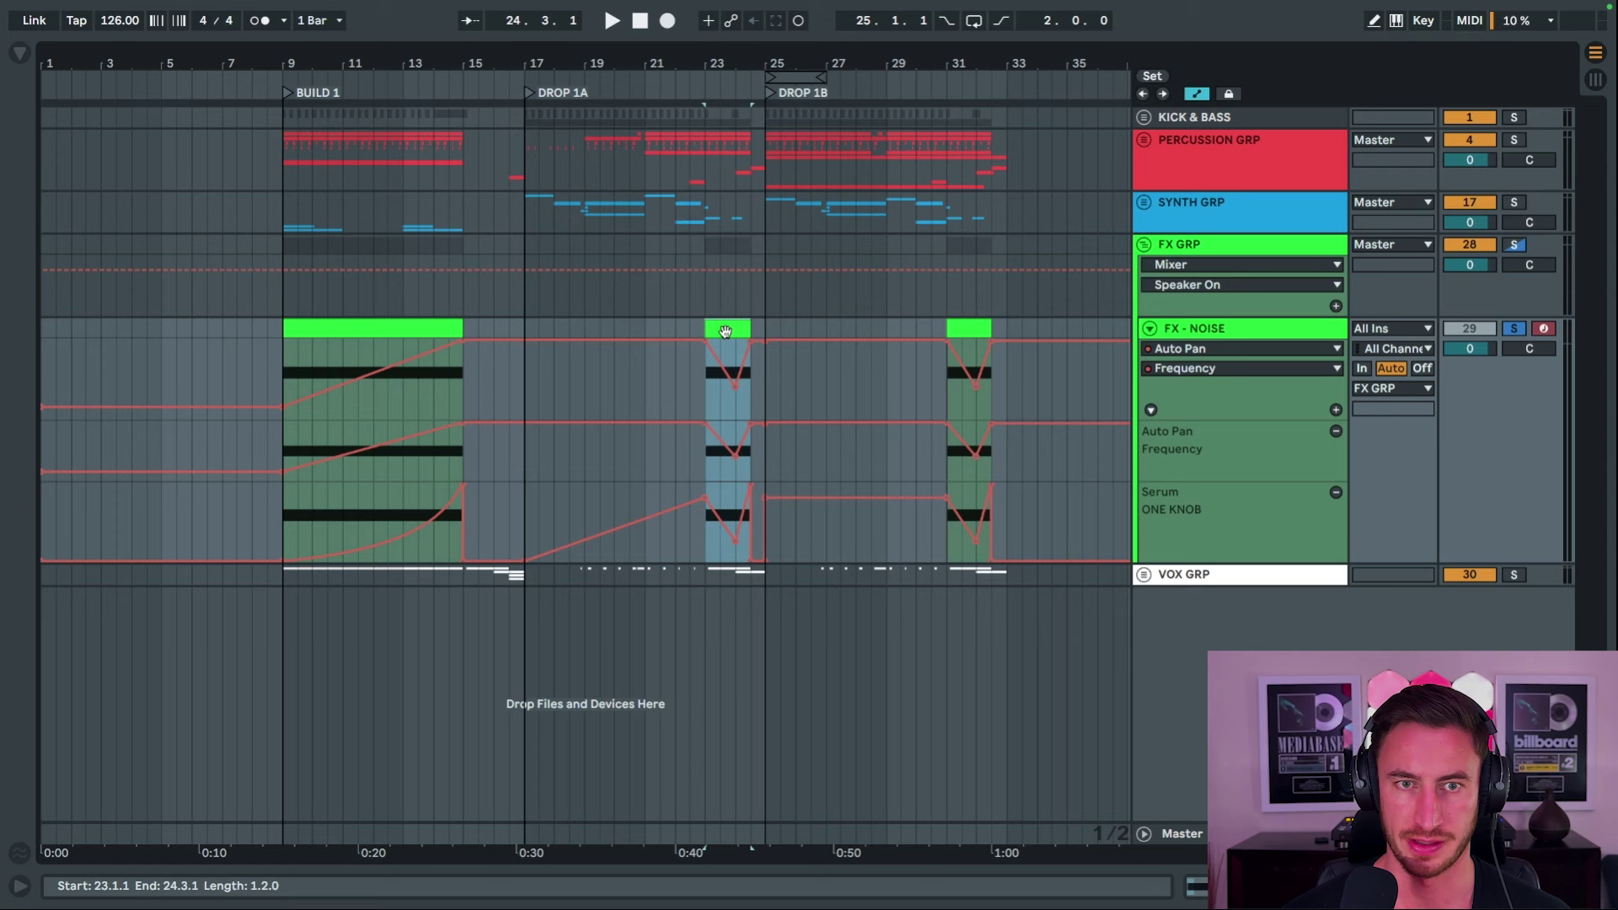
Open Serum on FX - NOISE to view its One Knob Noise patch, and examine the ONE KNOB automation from 23.1.1 to 24.1.1.
double_click(1200, 327)
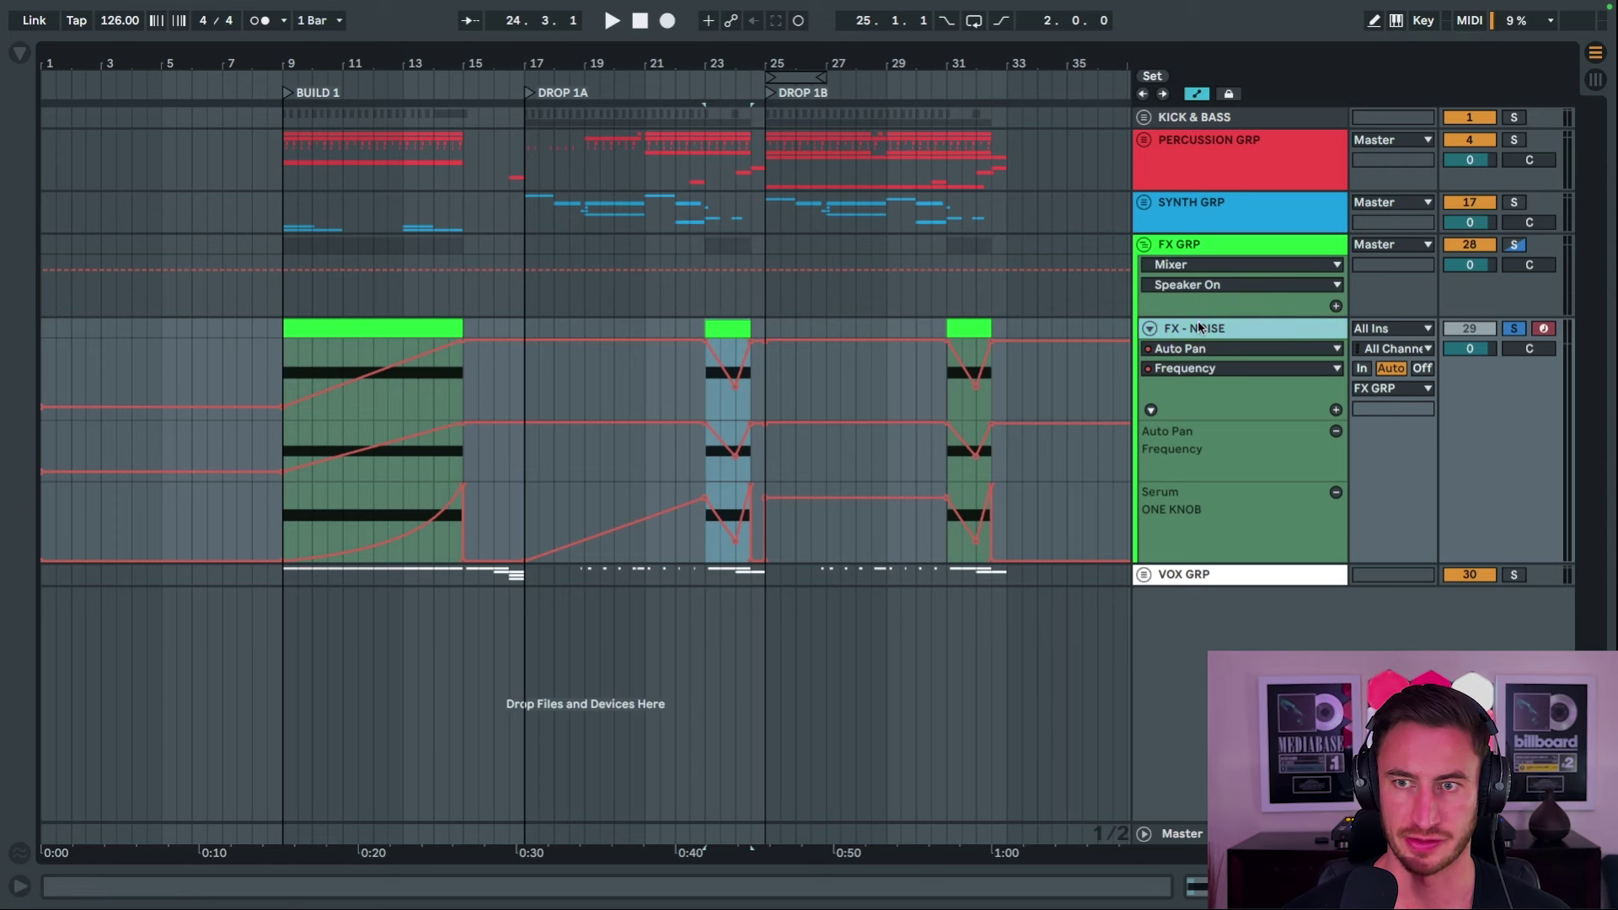
click(75, 647)
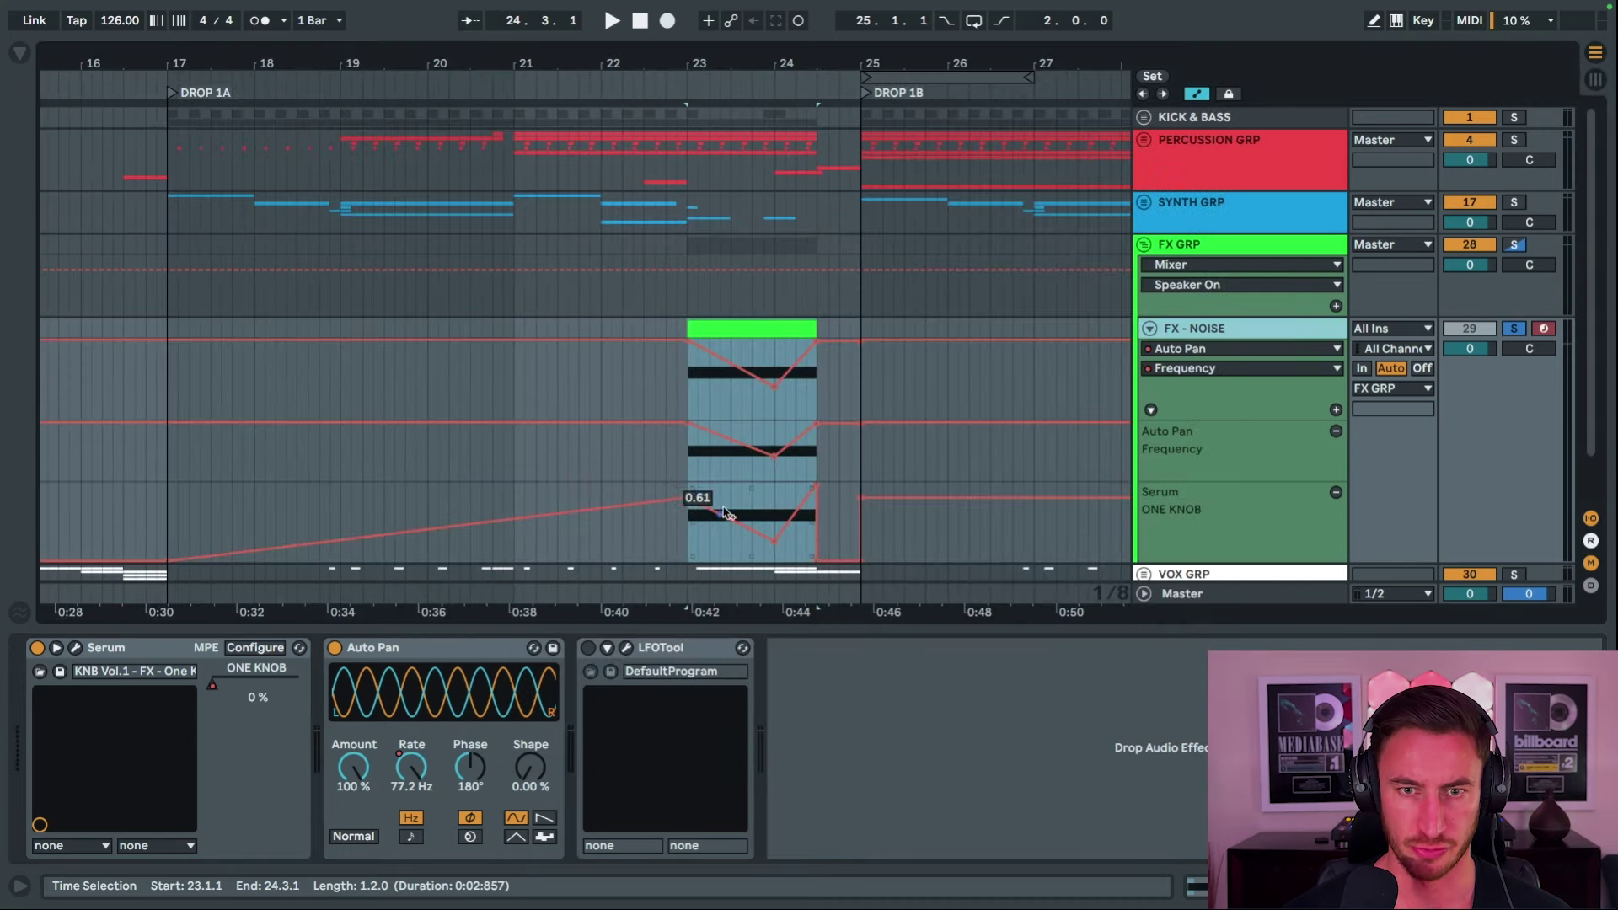
click(773, 502)
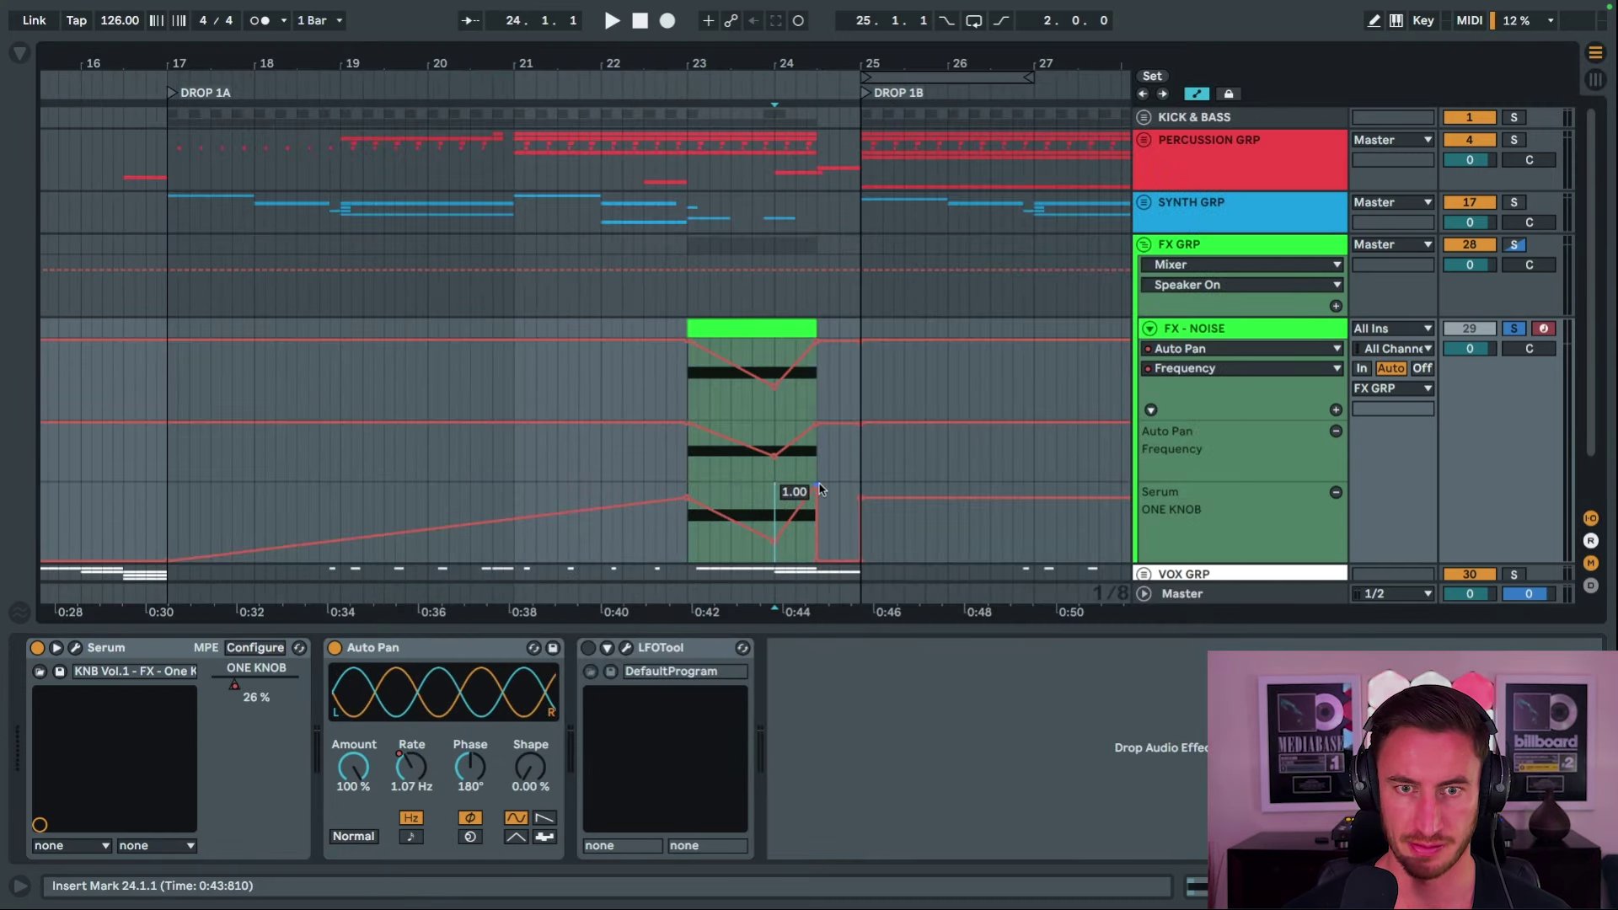
drag(774, 493, 689, 489)
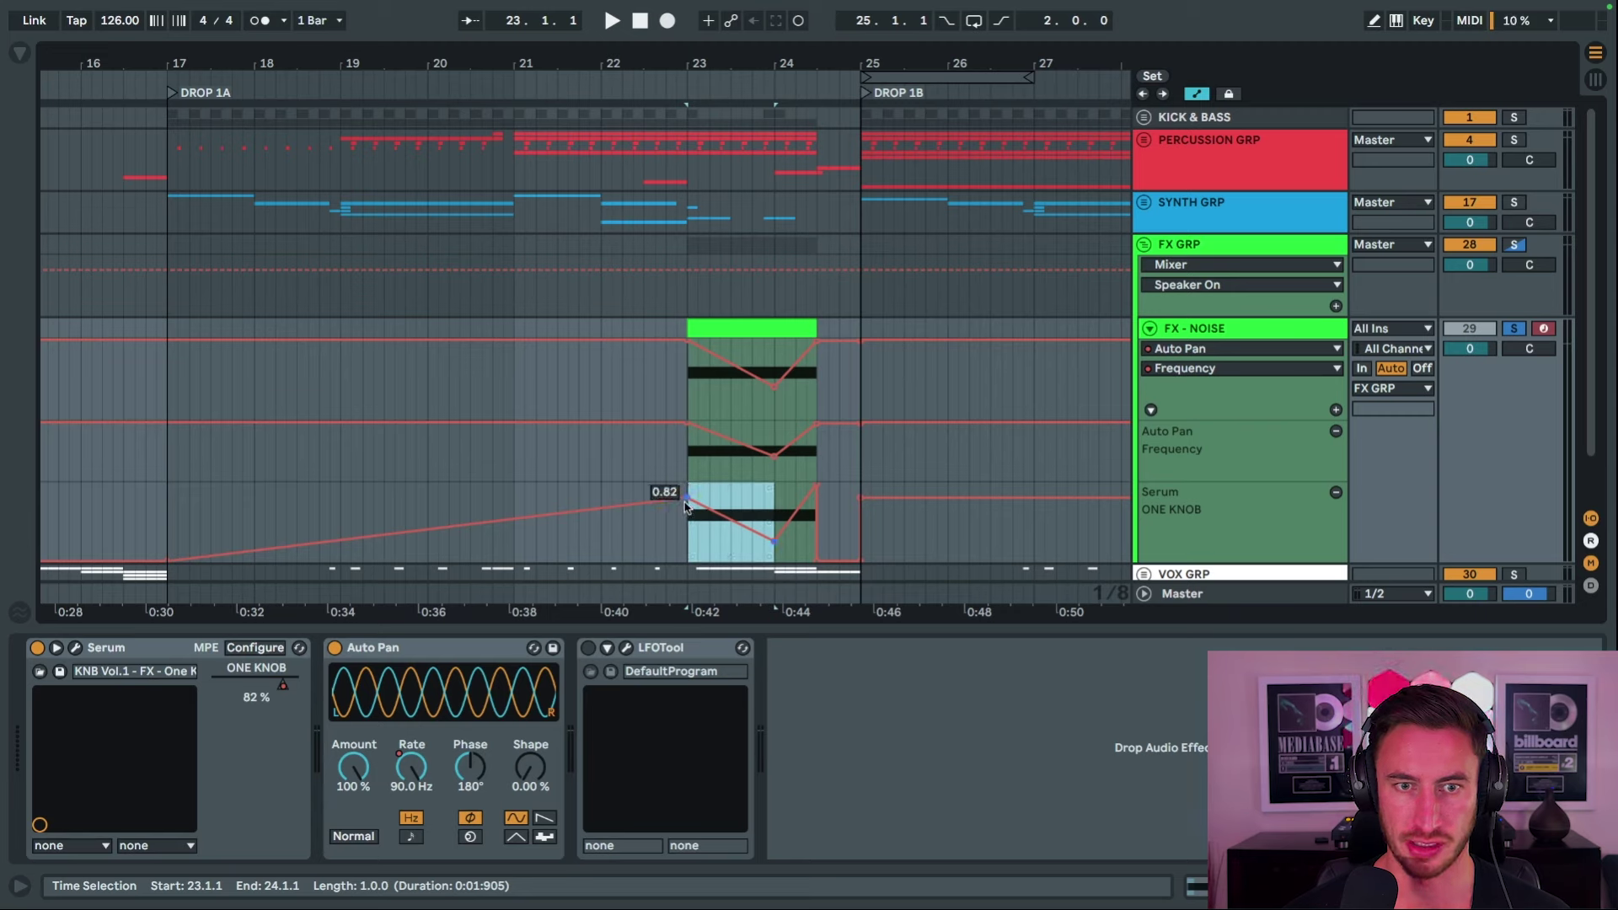
Play the soloed FX - NOISE clip from 23.1.1 and select its Auto Pan device to examine the rate automation.
click(686, 539)
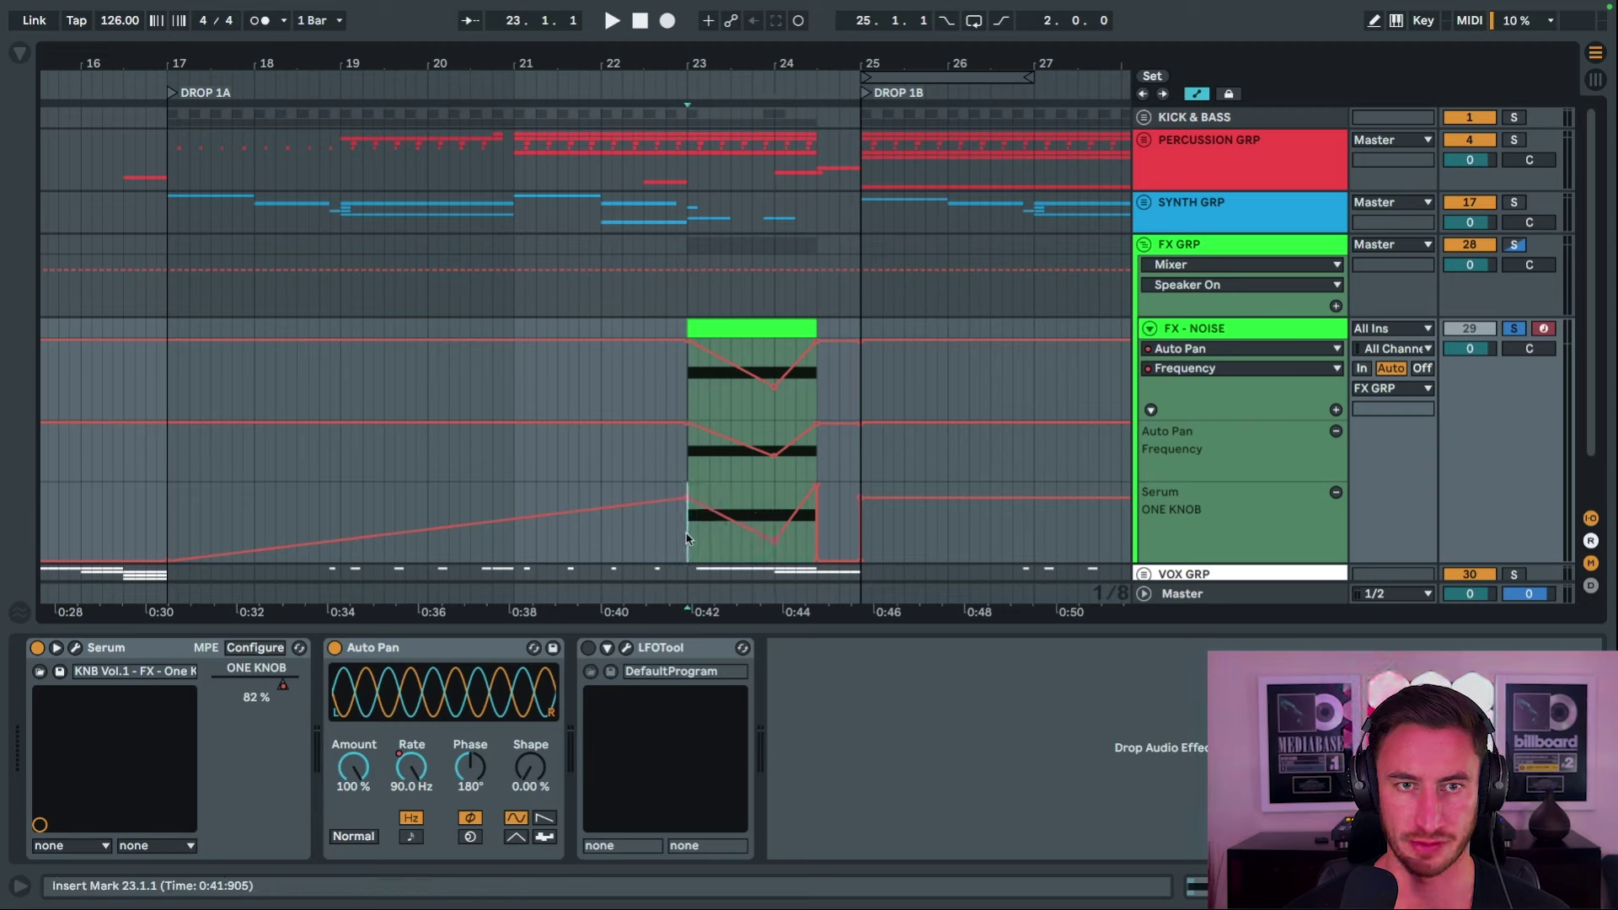
key(space)
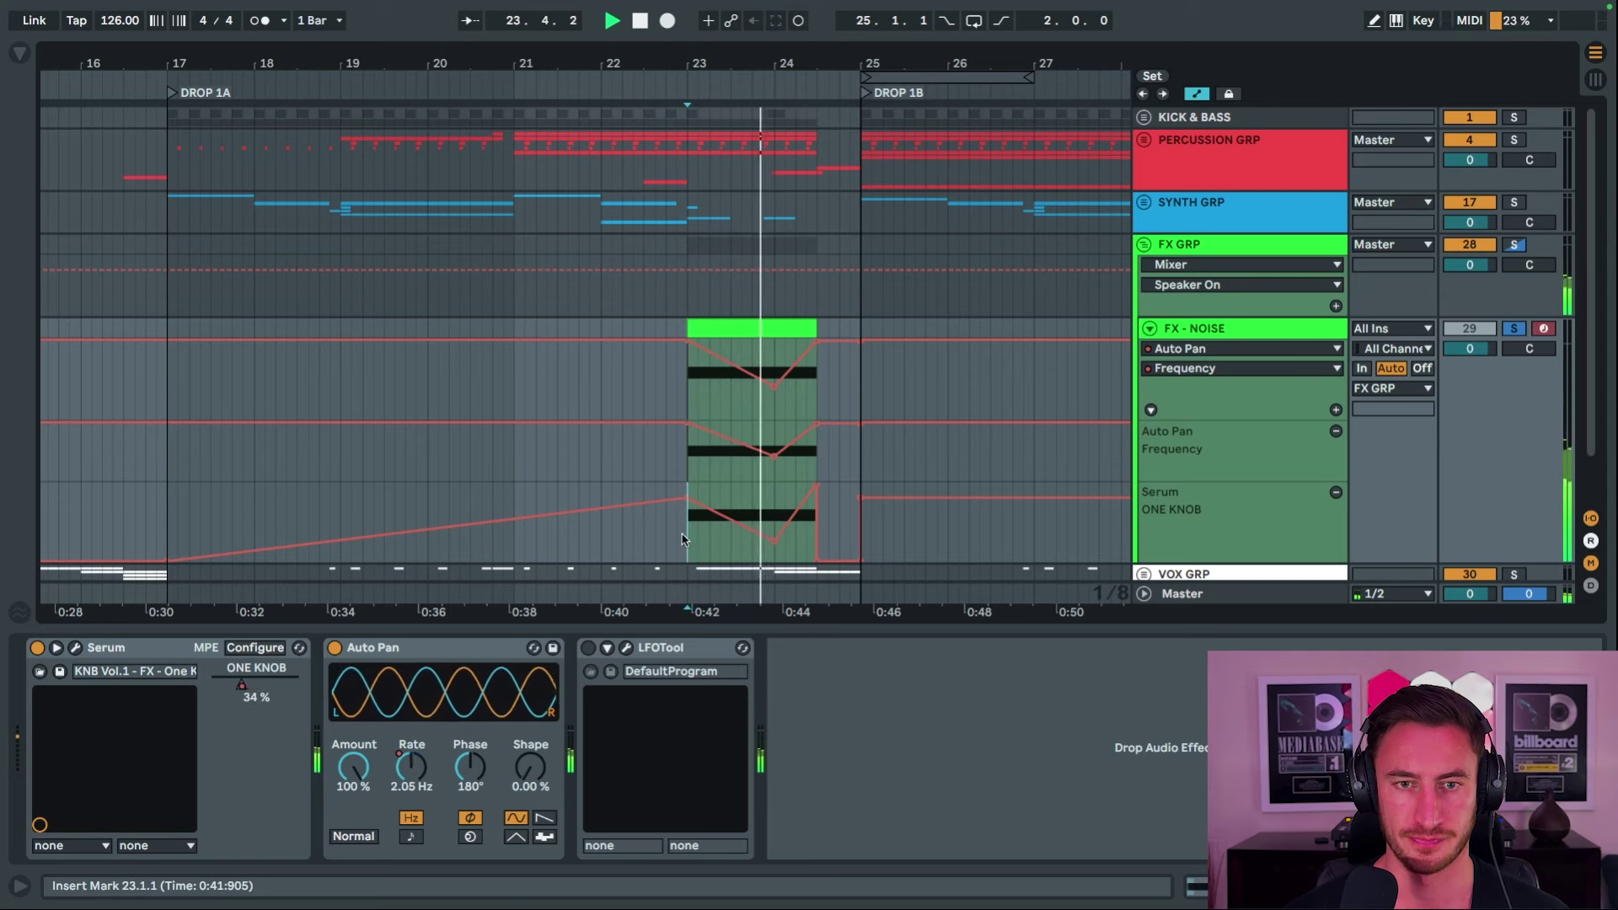
click(487, 784)
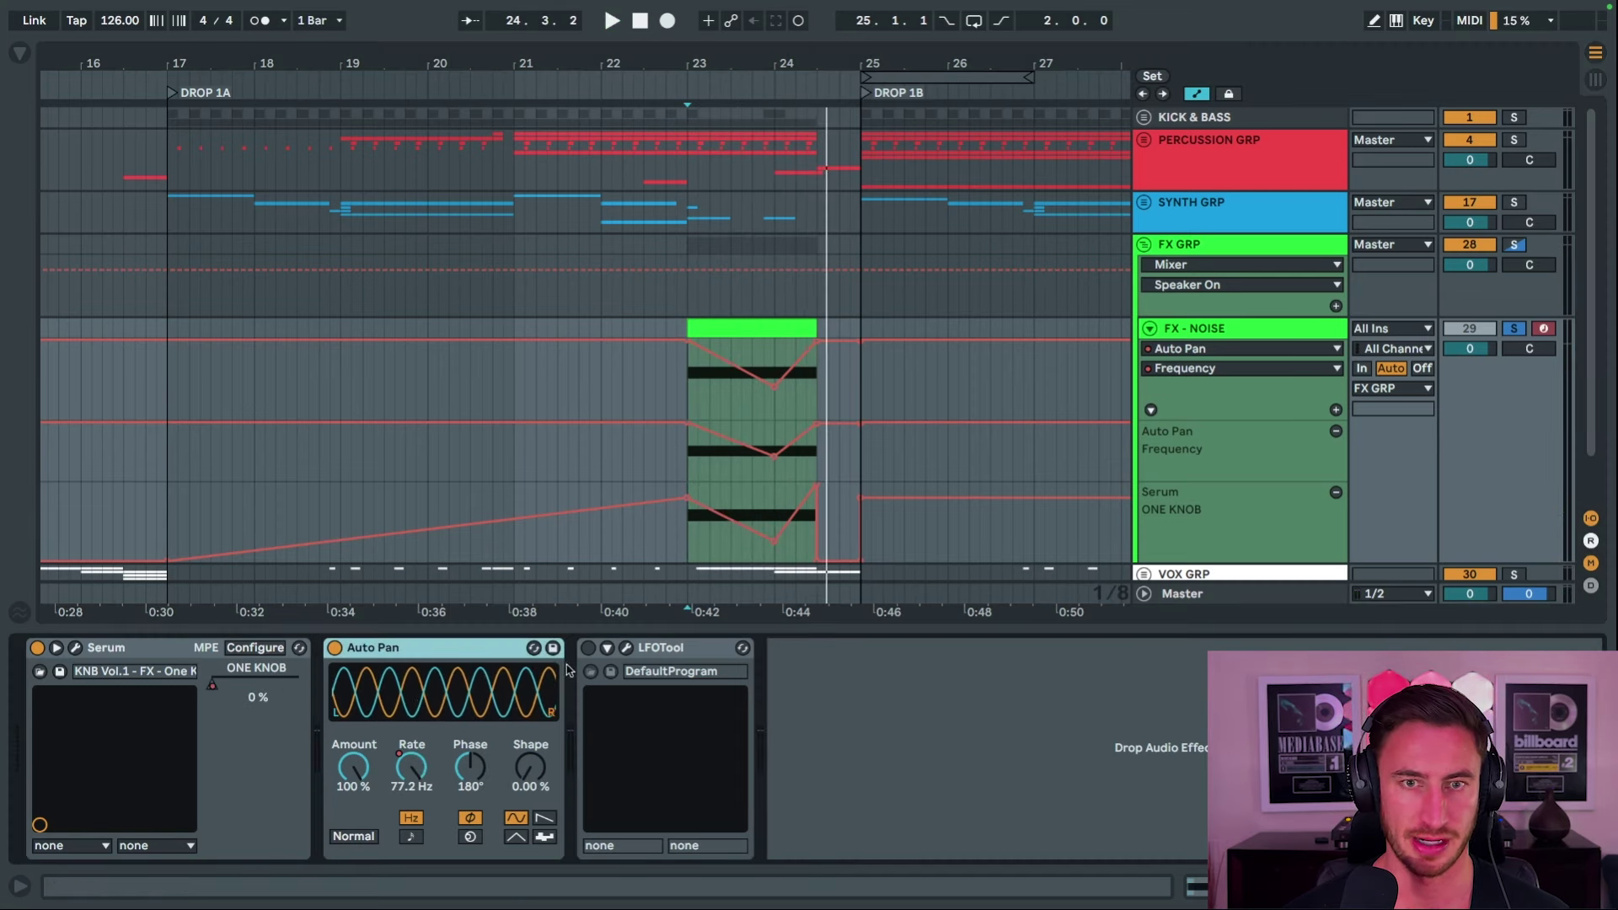
Solo SYNTH GRP, PERCUSSION GRP and KICK & BASS alongside FX - NOISE and play them together from bar 23.
super+click(1520, 203)
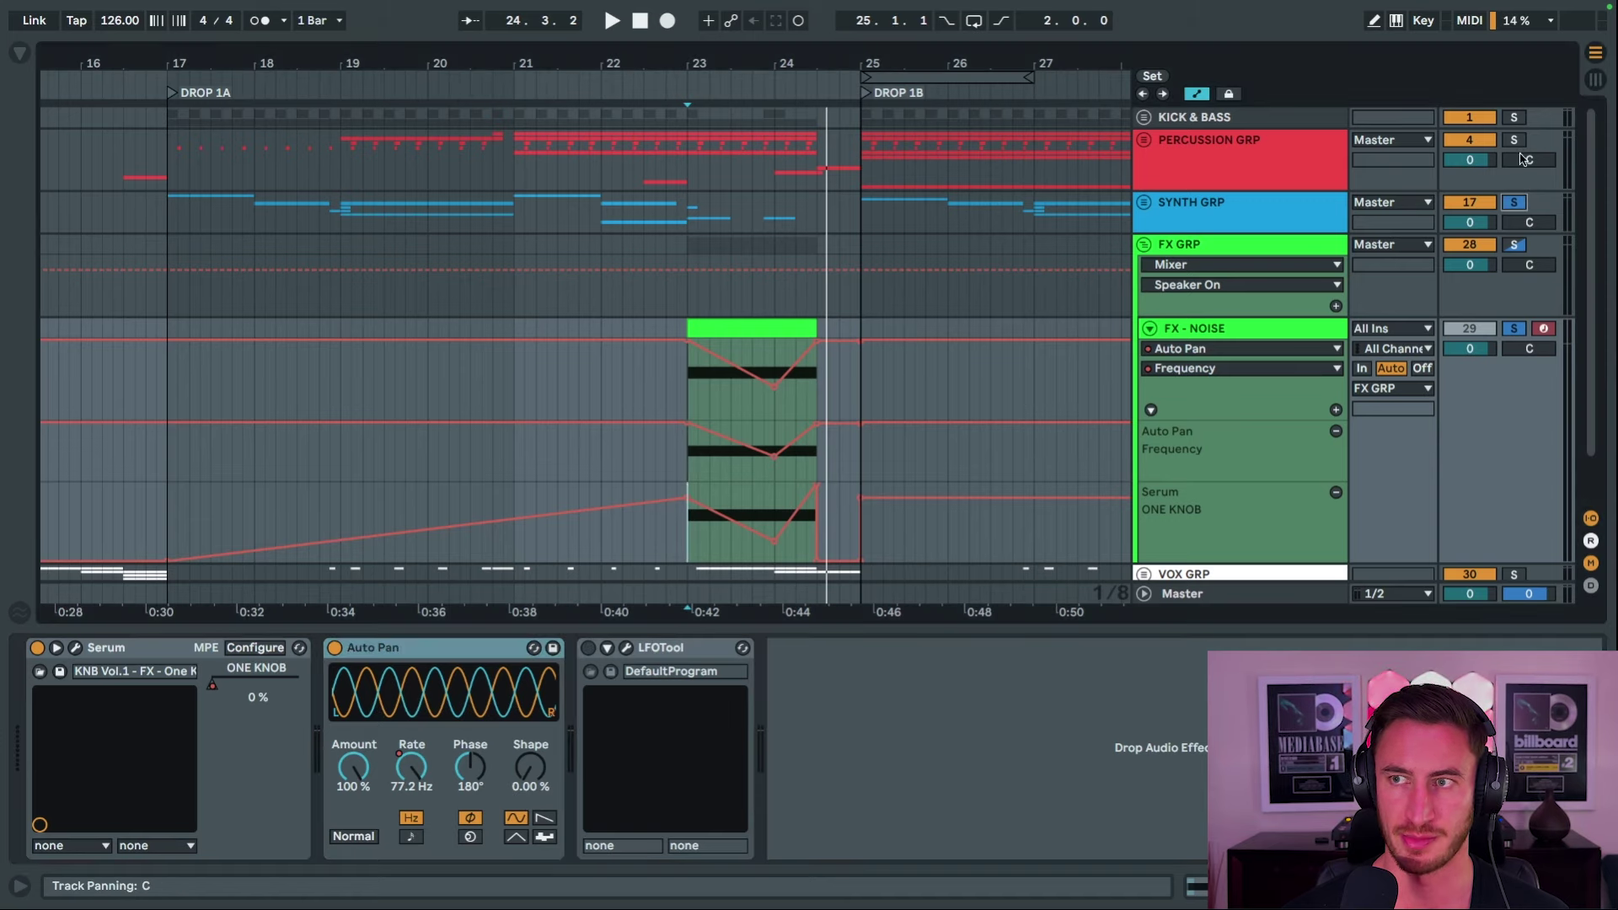
super+click(1516, 141)
super+click(1515, 118)
key(space)
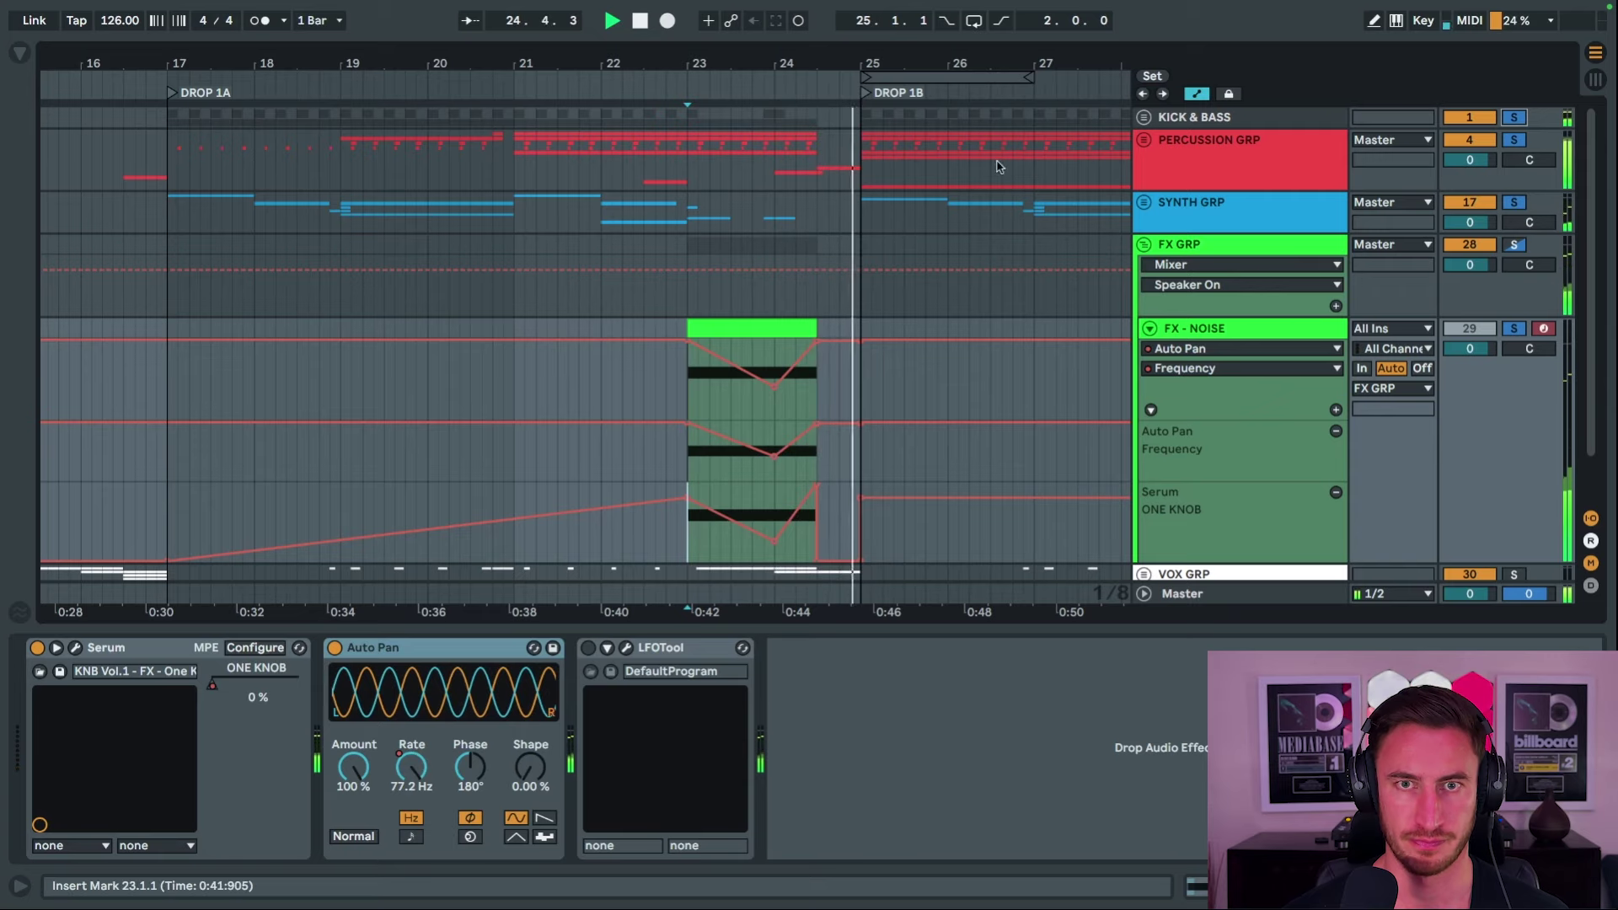
Examine FX - NOISE's ONE KNOB automation across BUILD 1 and play the build from 13.1.1.
drag(861, 64, 813, 62)
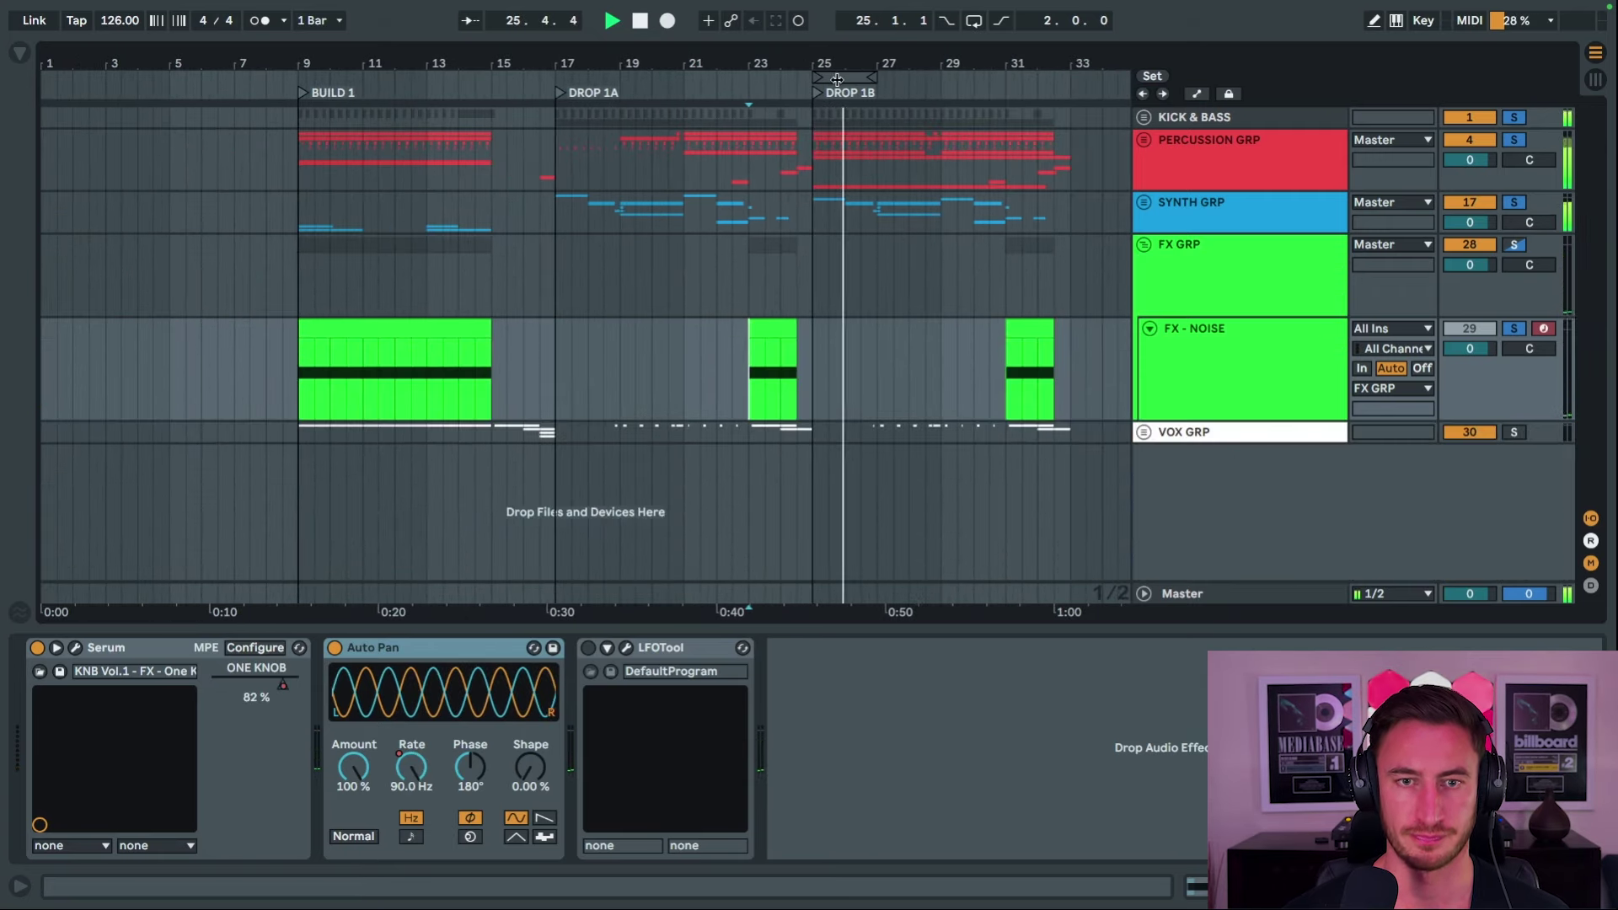
key(a)
key(a)
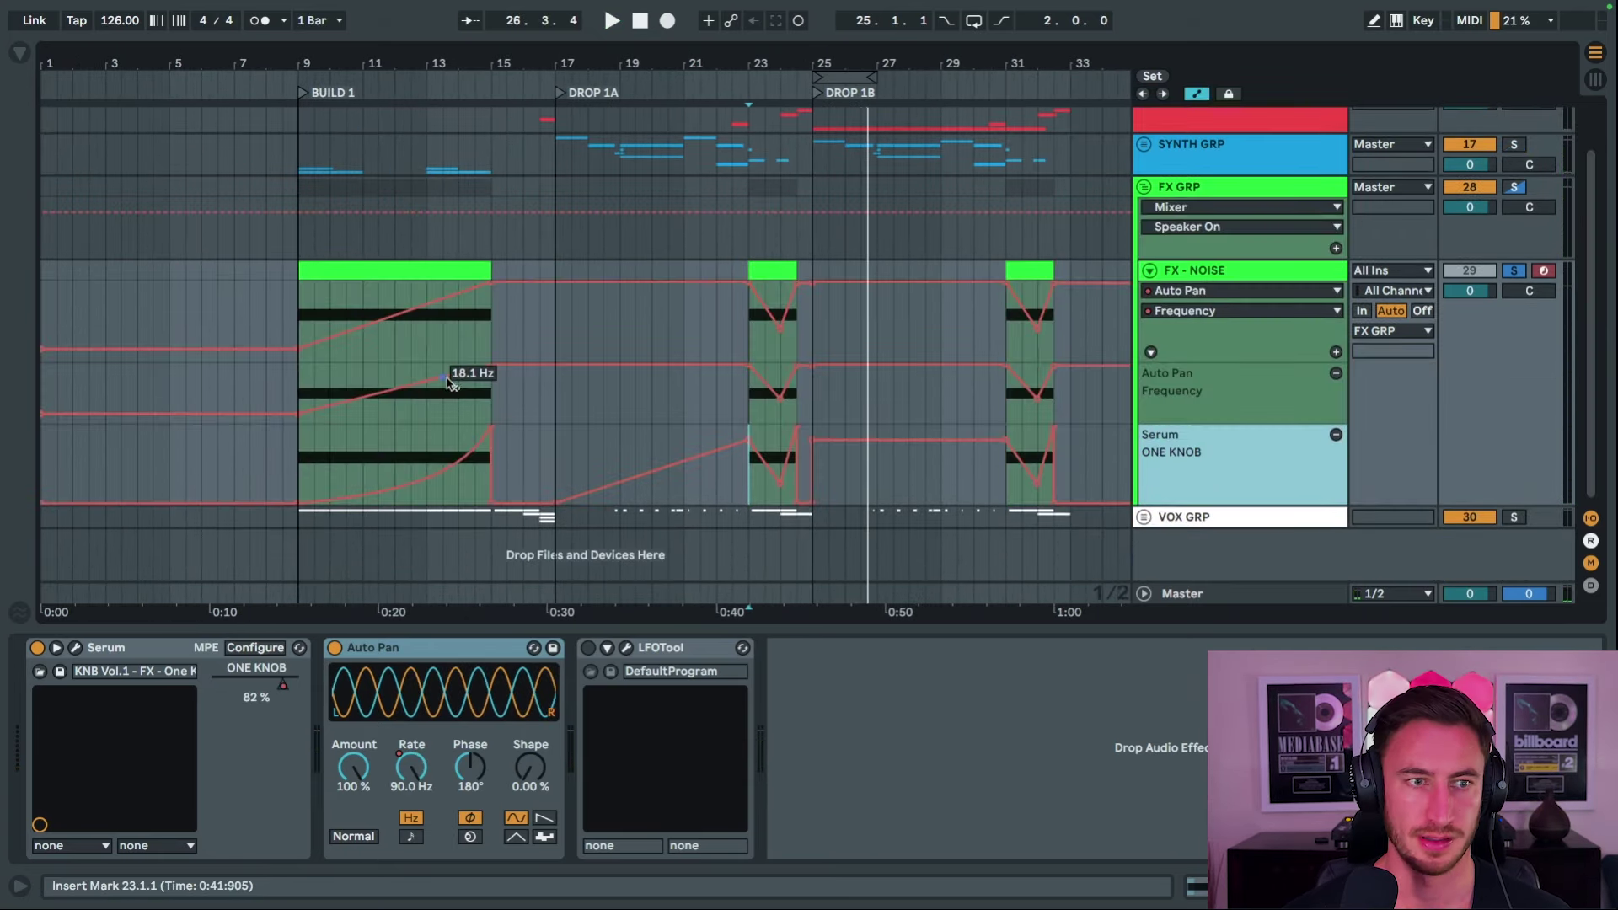
click(301, 455)
drag(301, 455, 482, 458)
click(428, 447)
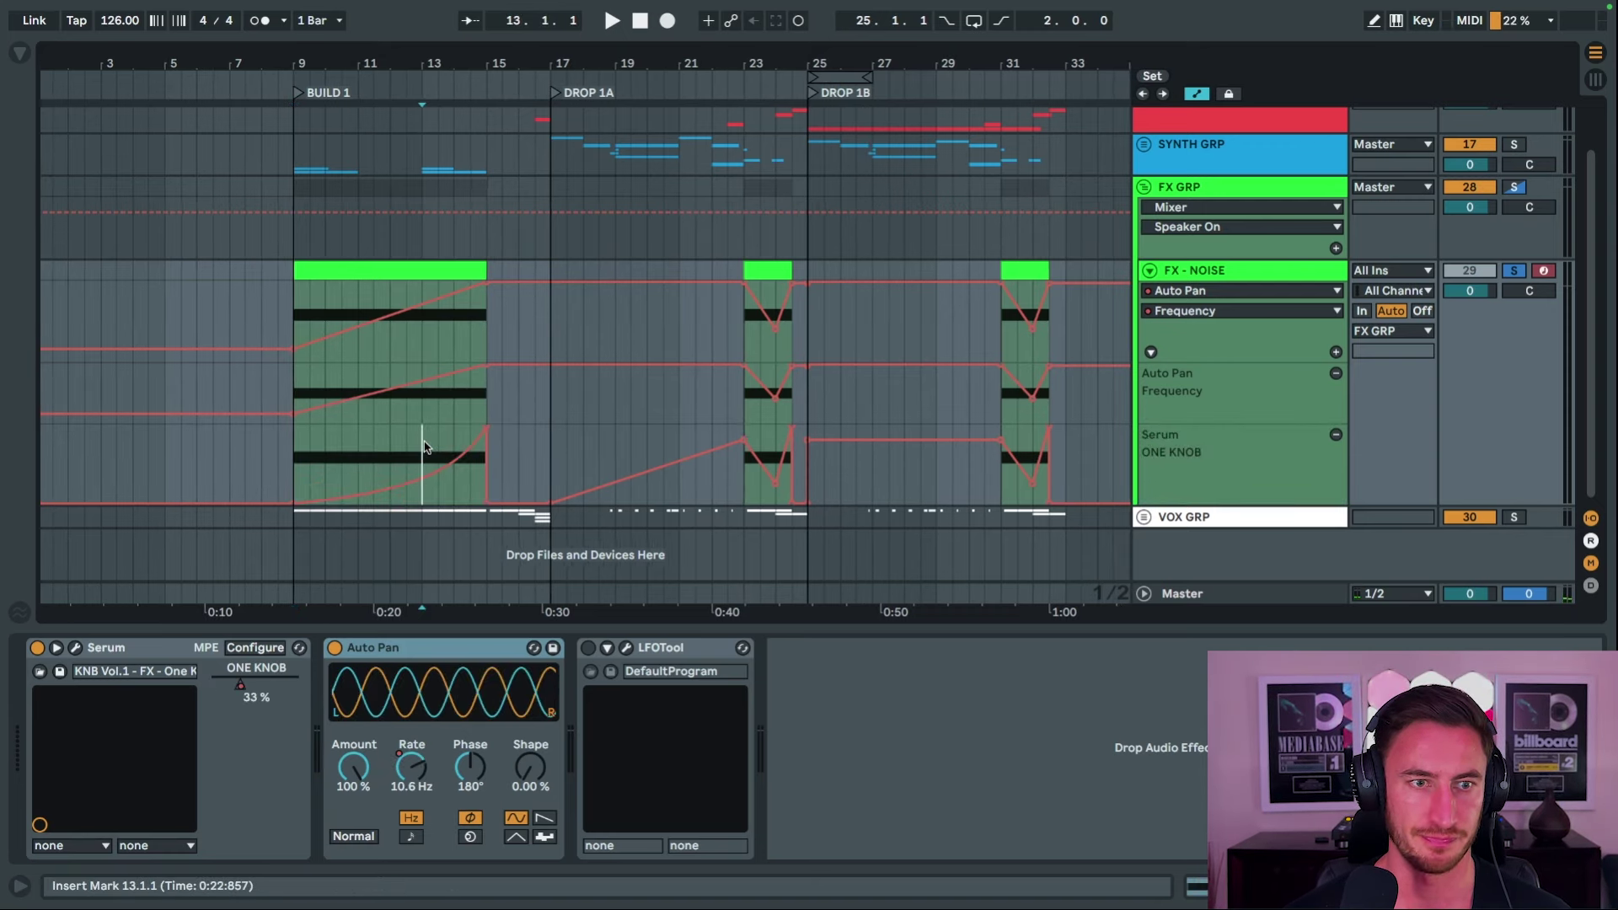
key(space)
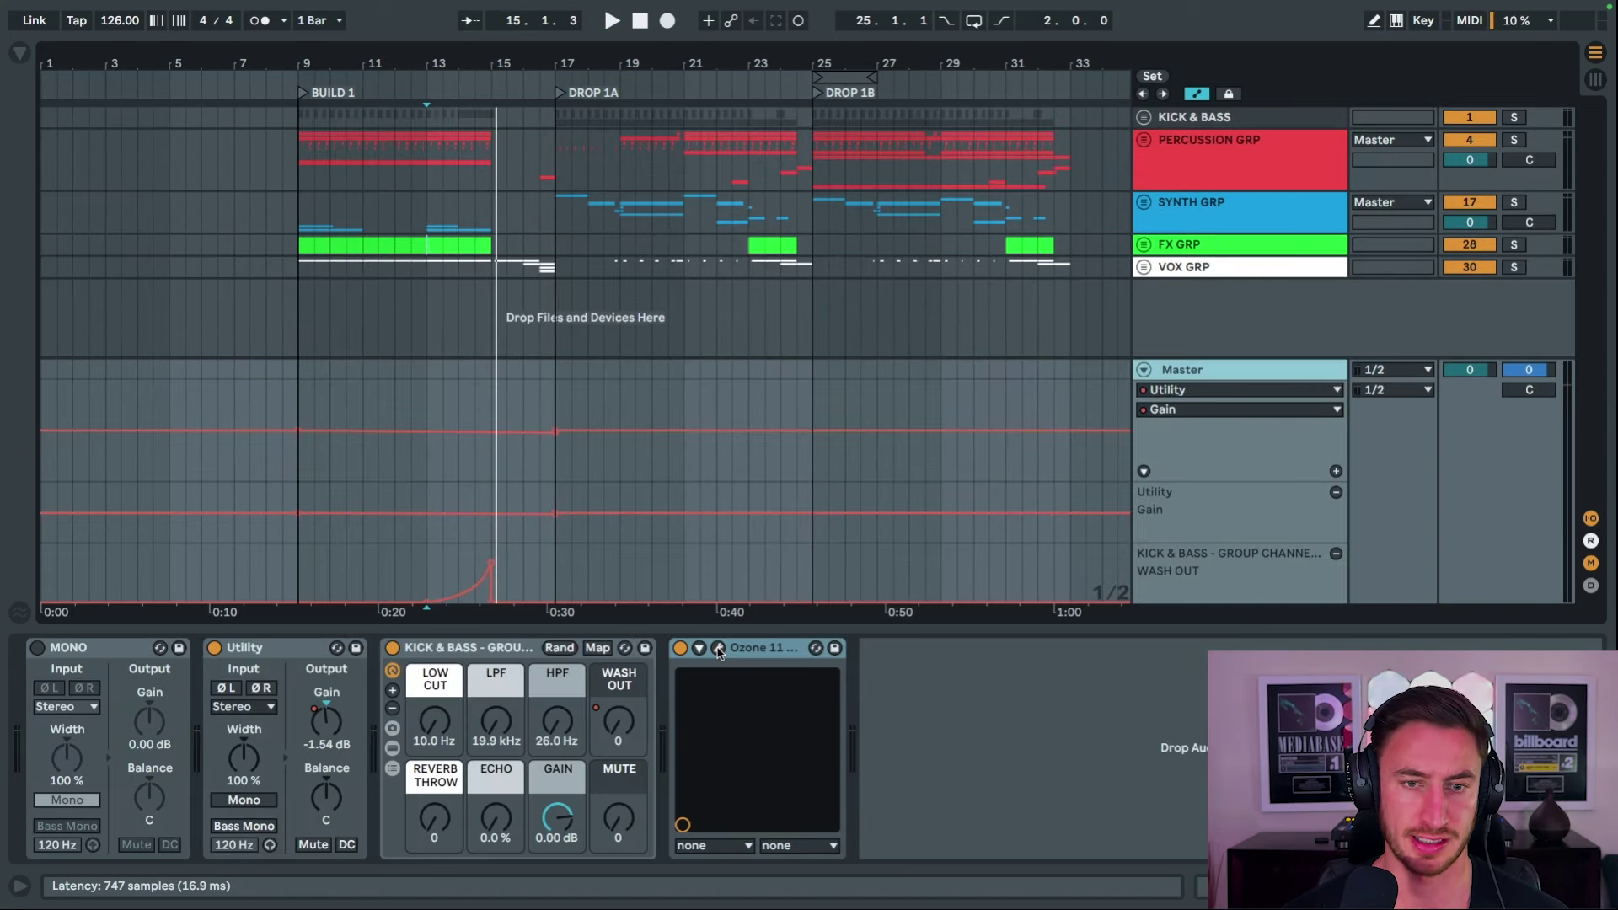
Inspect the Ozone 11 Maximizer on the Master, close it, and play BUILD 1 to hear the Utility gain automation.
click(718, 649)
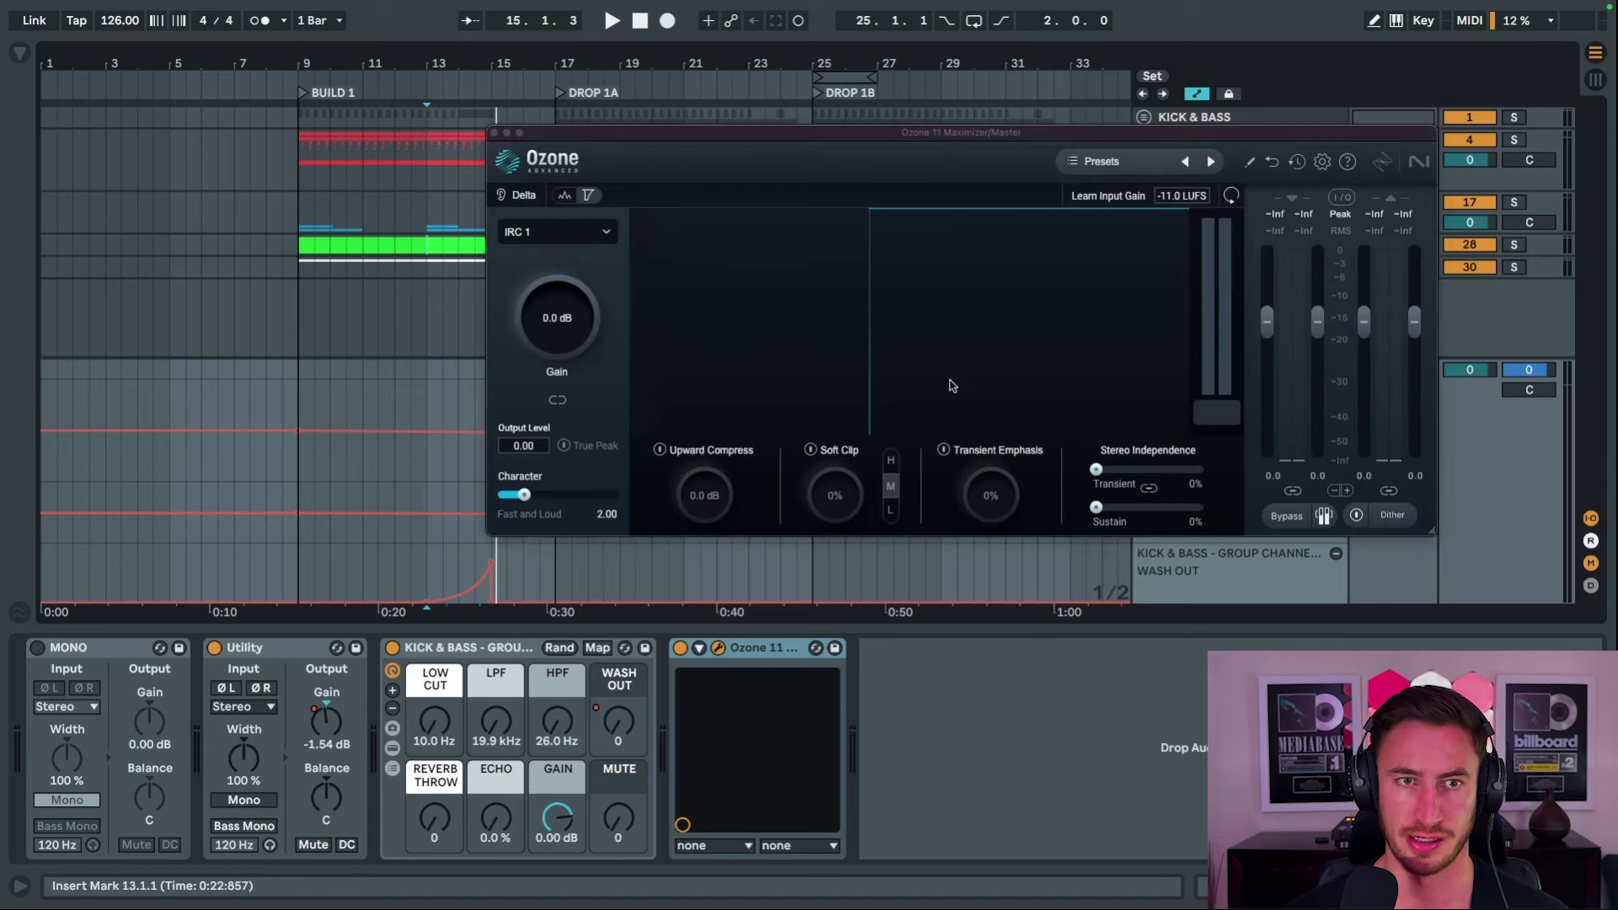
click(720, 649)
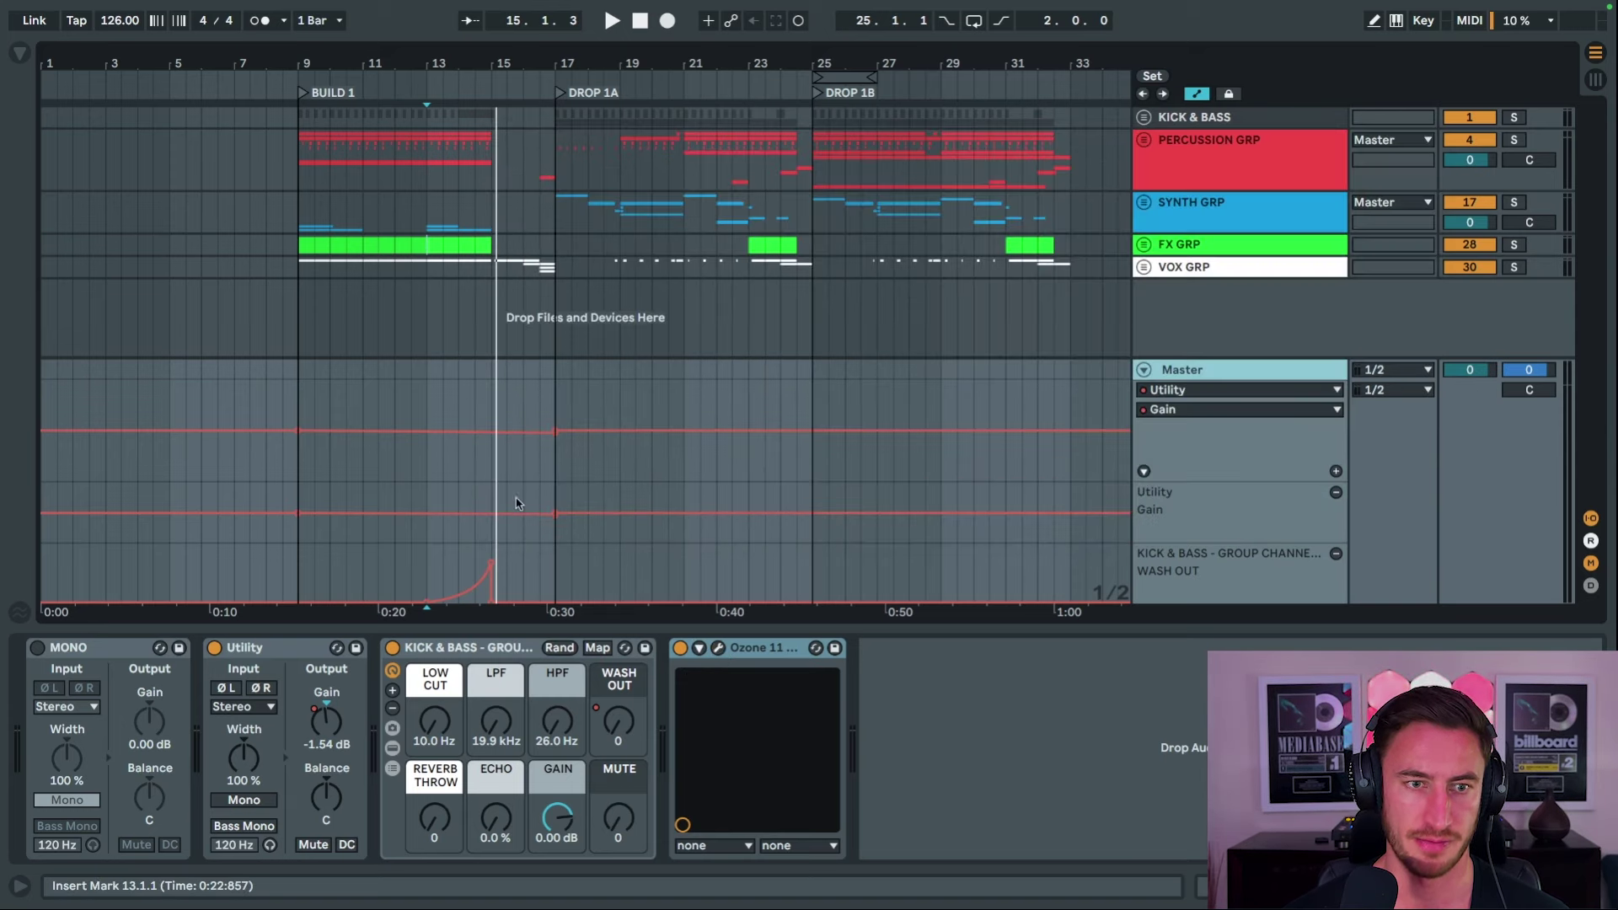
click(474, 495)
key(space)
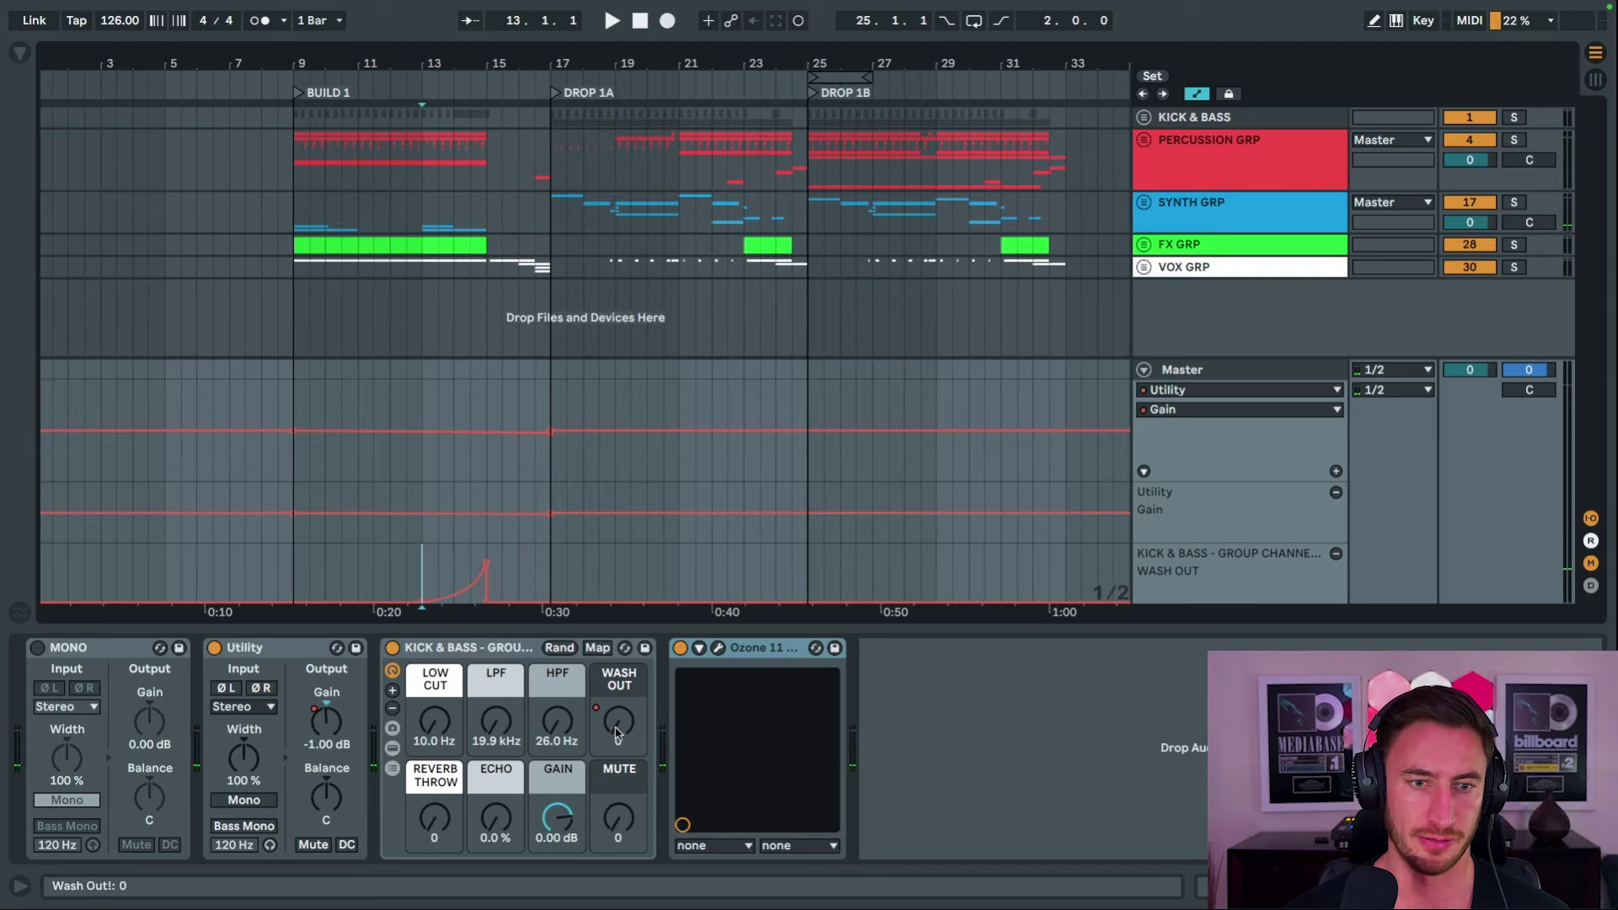
Select the Master's KICK & BASS group channel rack and play from 14.1.1 to hear its WASH OUT automation.
click(493, 652)
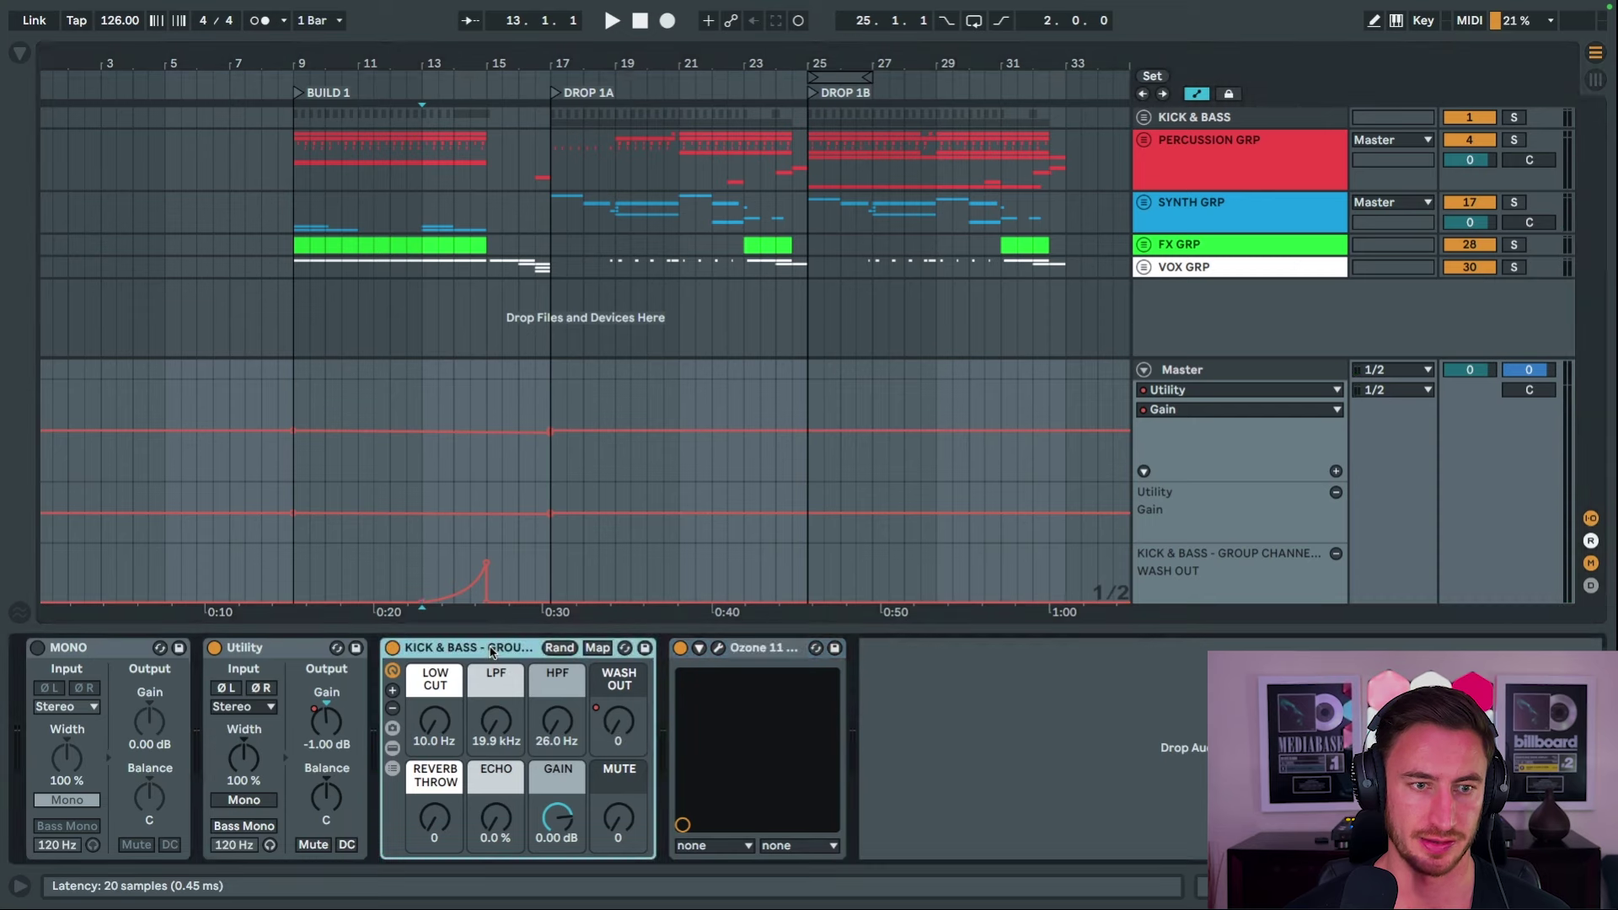
click(460, 558)
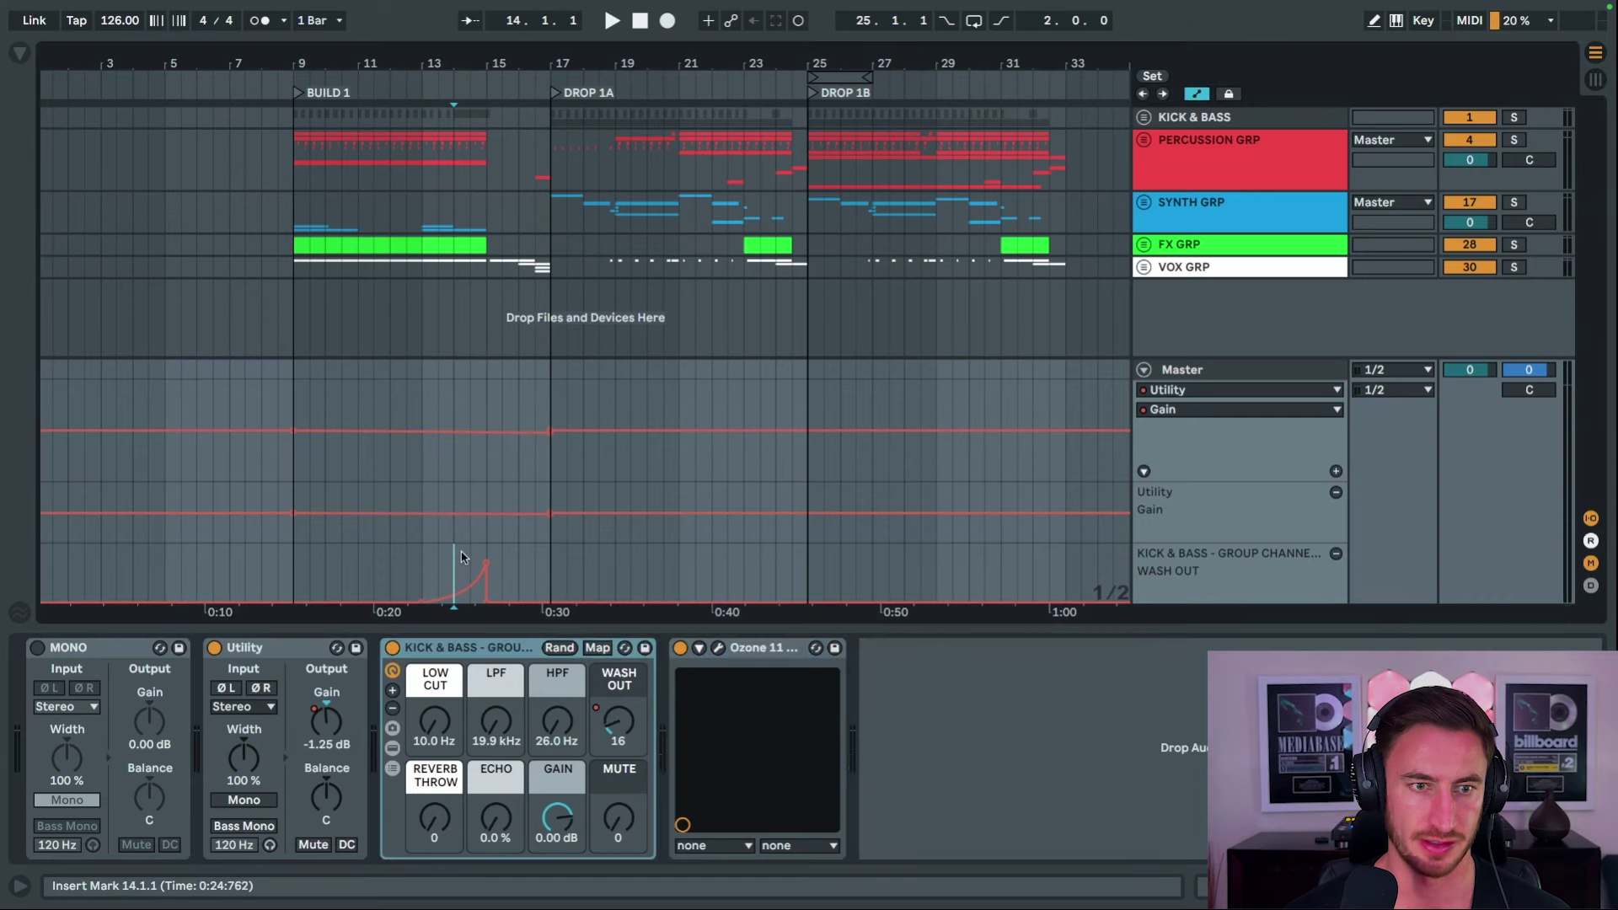
key(space)
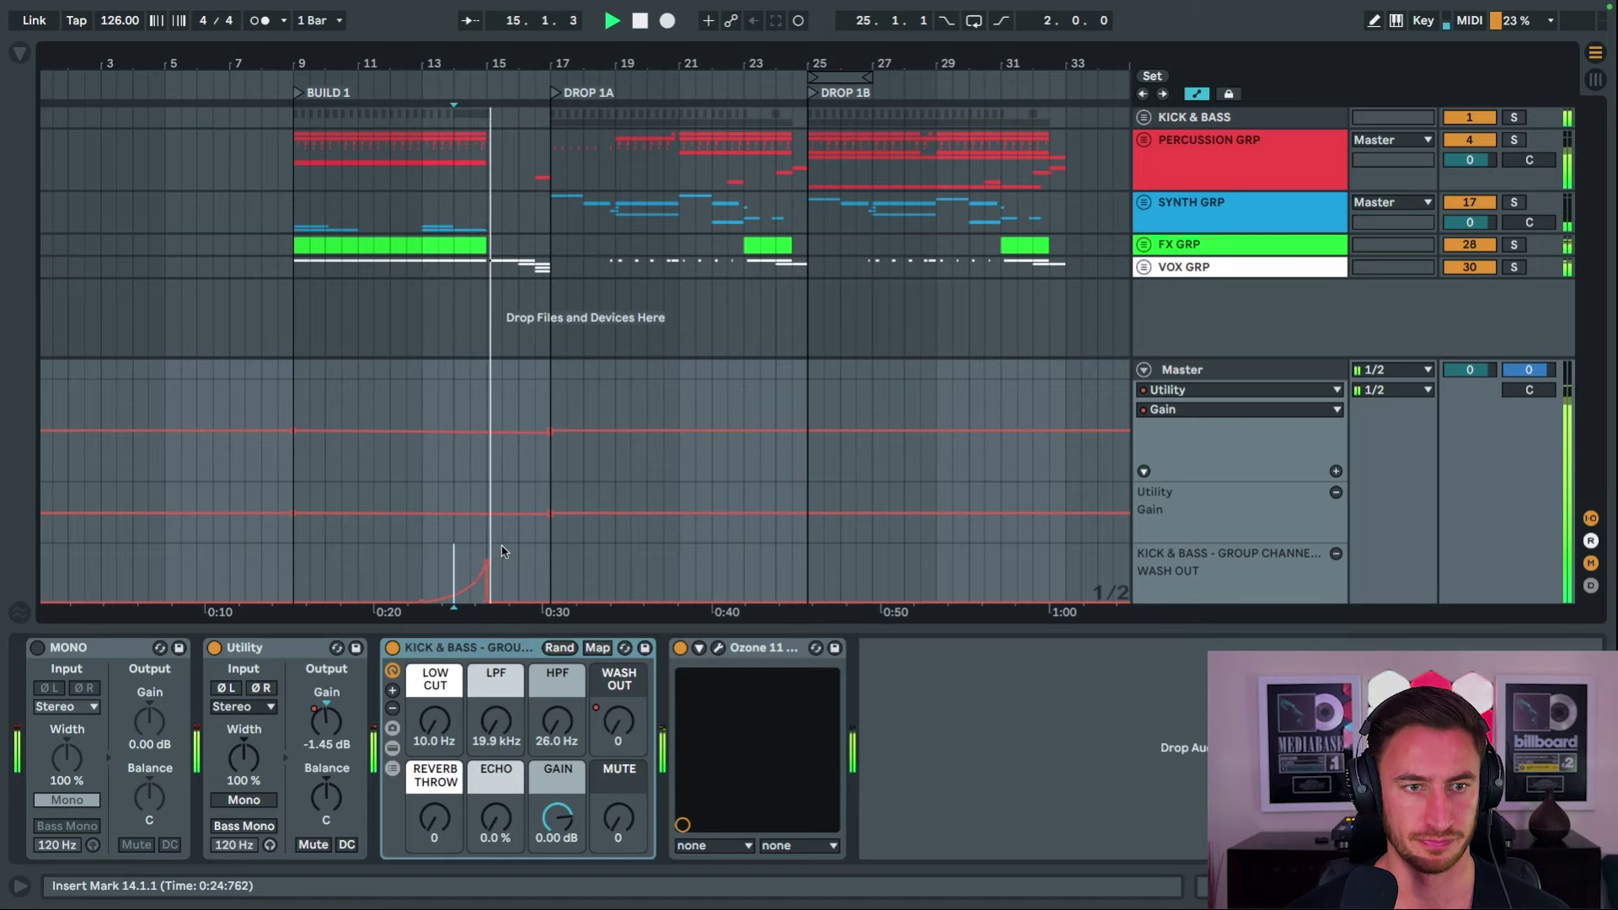
key(space)
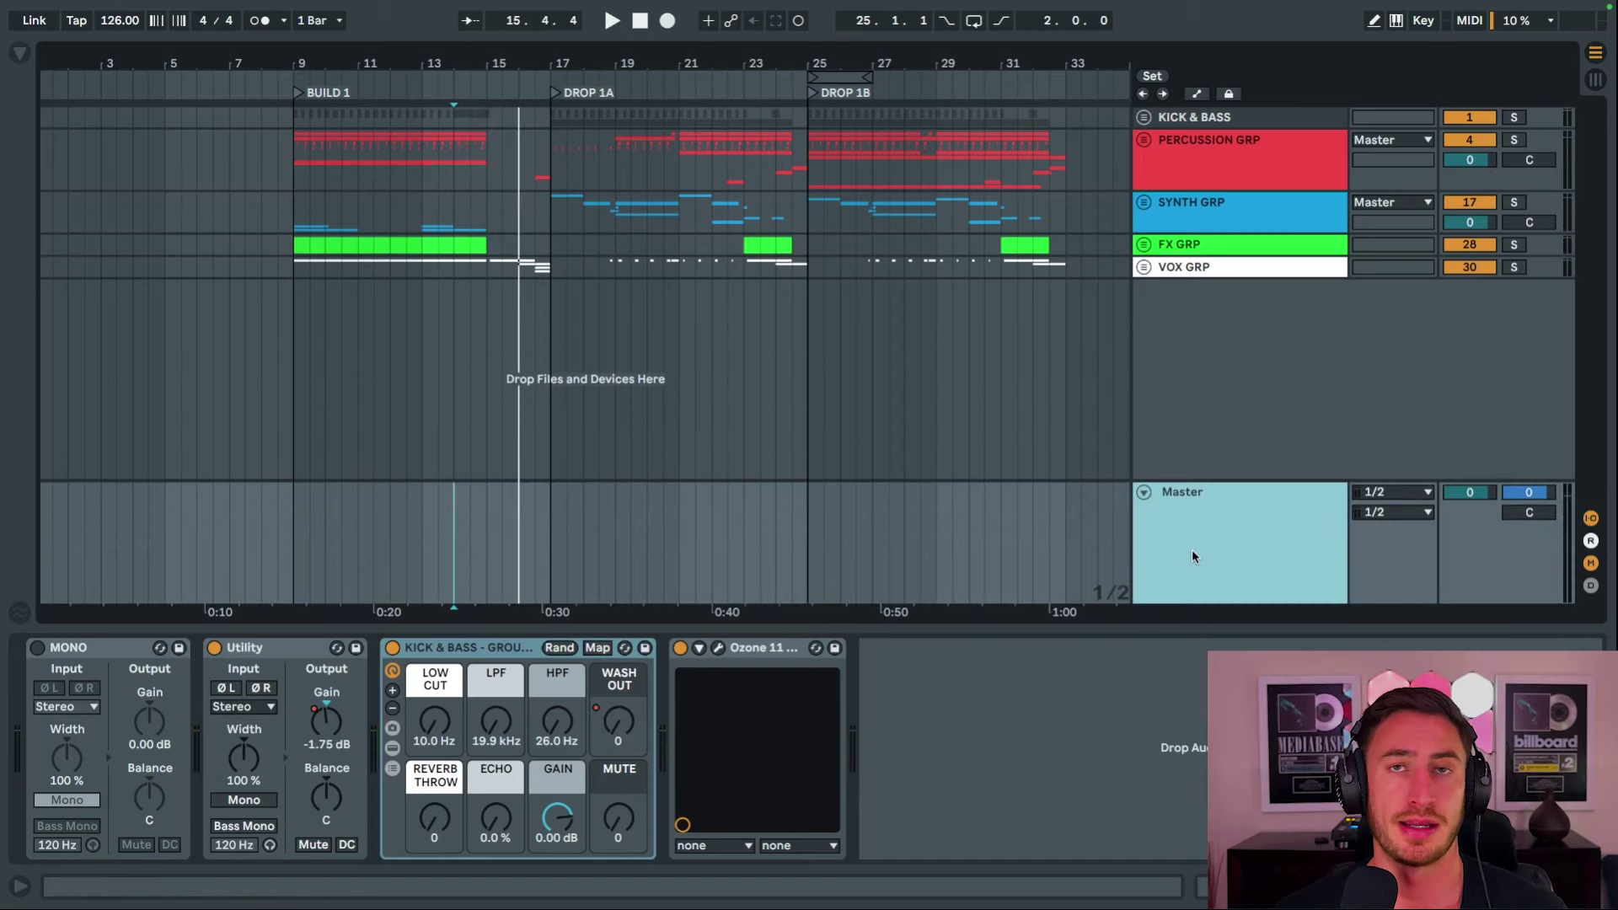